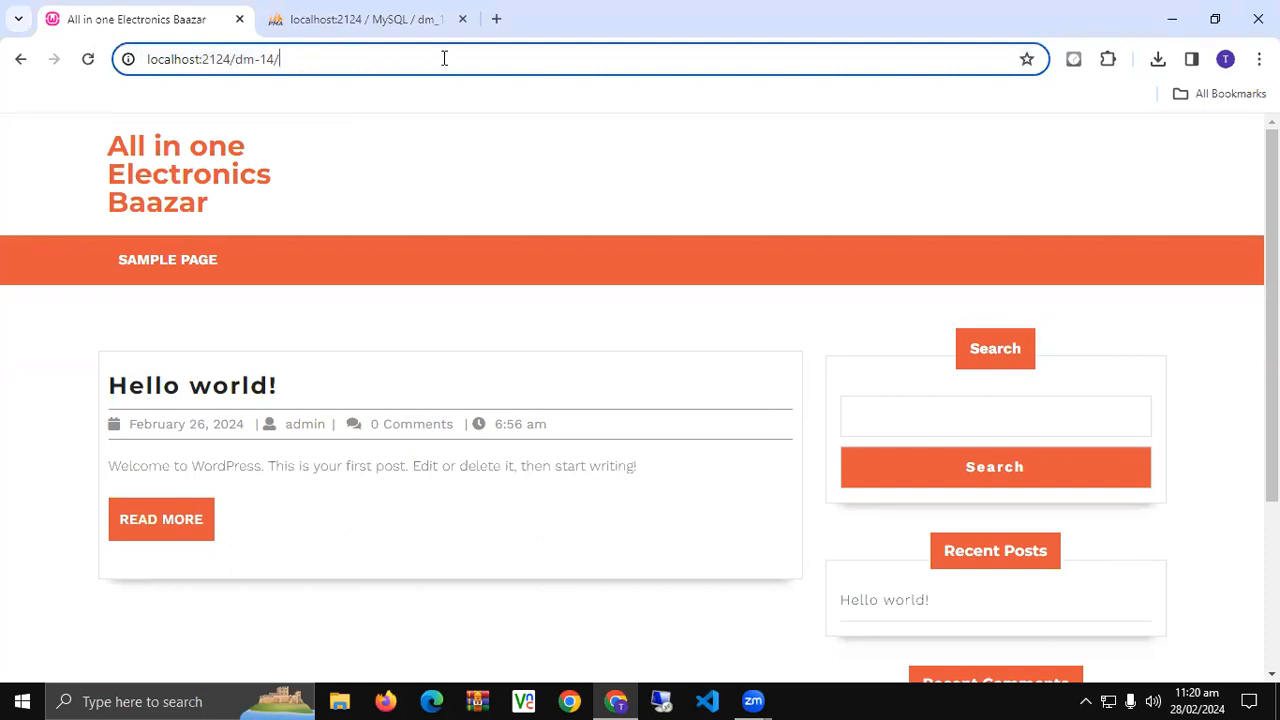
# - Log in at localhost:2124/dm-14/wp-login.php with the administrator username and password, Remember Me ticked
pyautogui.write('wp-login.php')
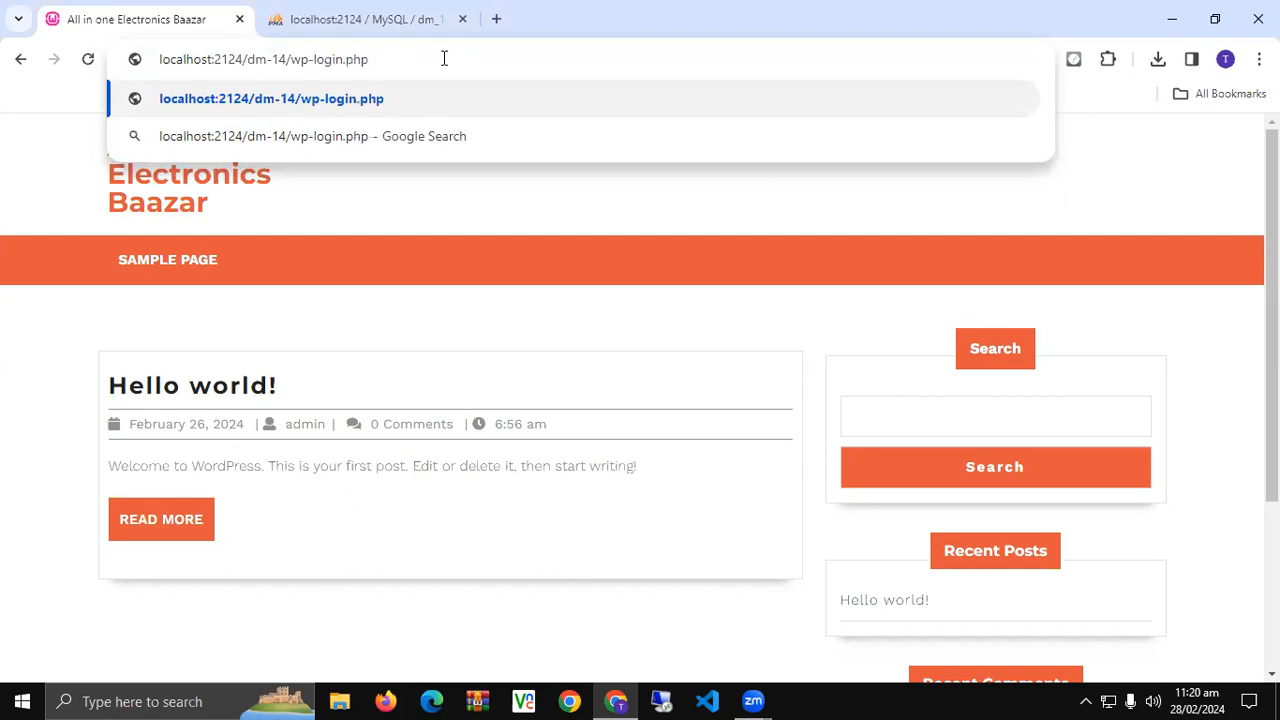
pyautogui.press('Return')
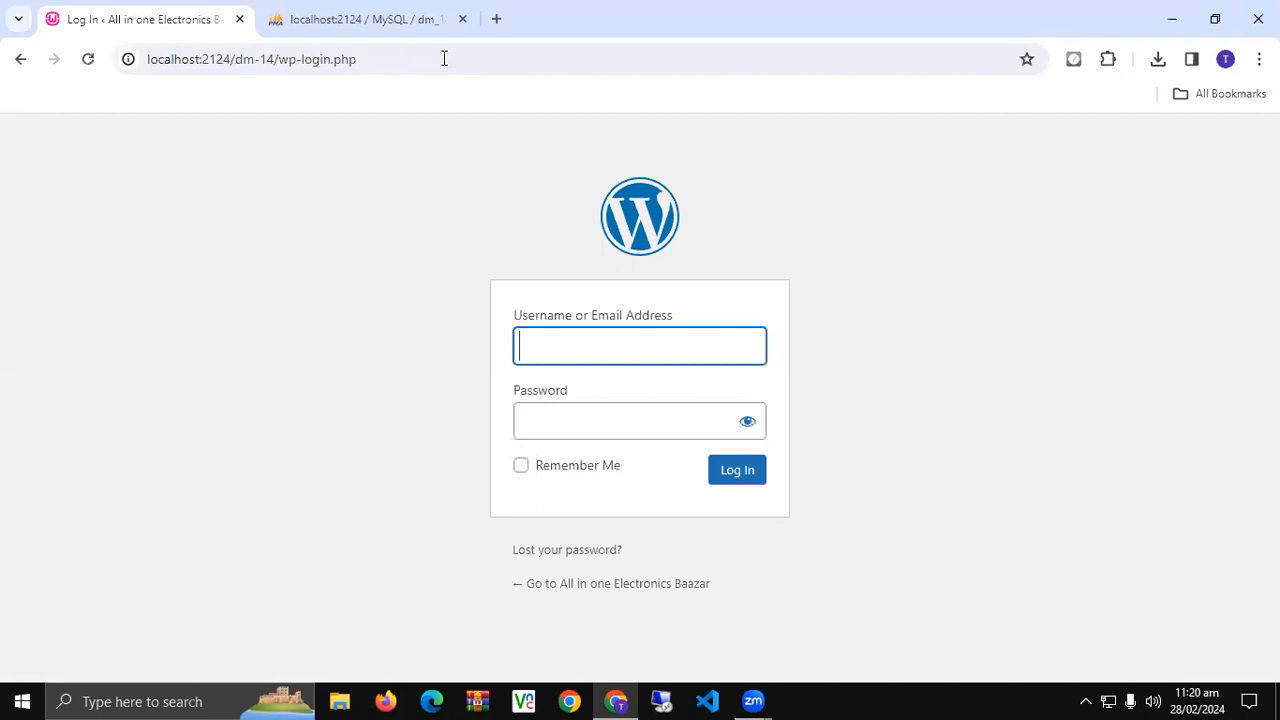
pyautogui.write('admin')
pyautogui.press('Tab')
pyautogui.write('1234')
pyautogui.press('Tab')
pyautogui.press('space')
pyautogui.press('Tab')
pyautogui.press('space')
pyautogui.press('Tab')
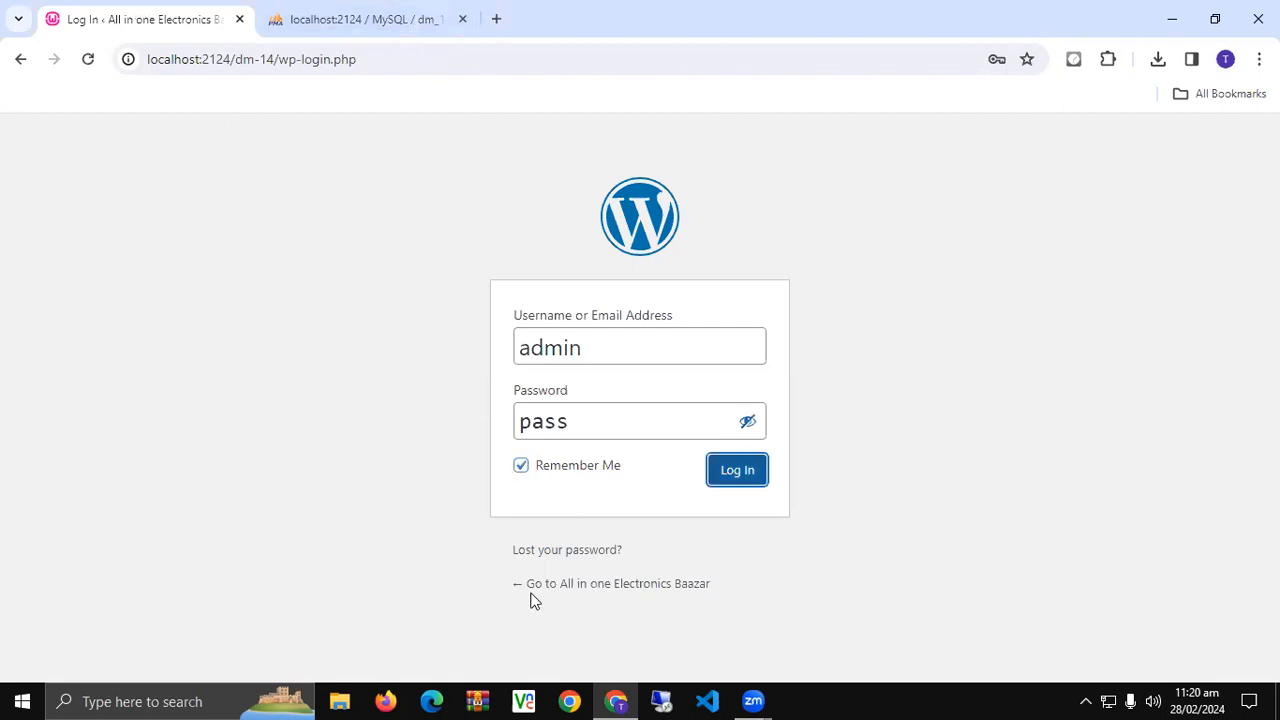
pyautogui.click(757, 480)
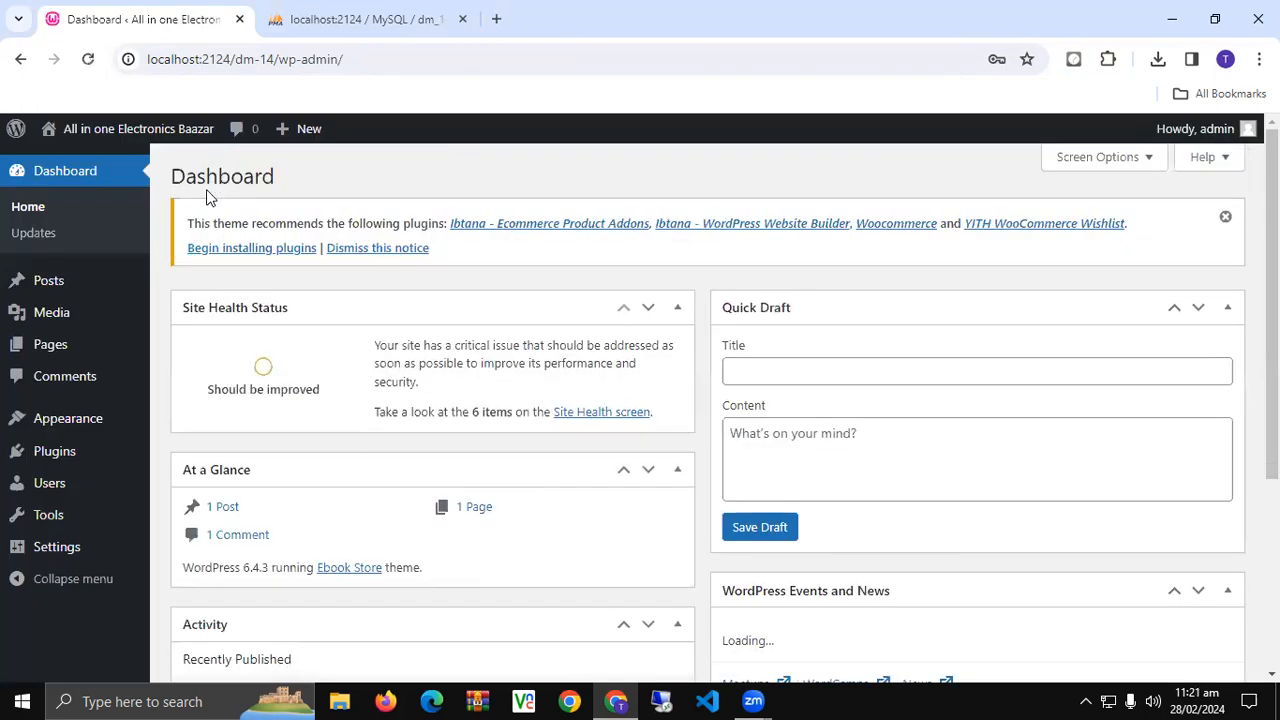
# - Dismiss the theme's recommended-plugins notice, briefly check the phpMyAdmin tab, and return to the Dashboard
pyautogui.click(1225, 217)
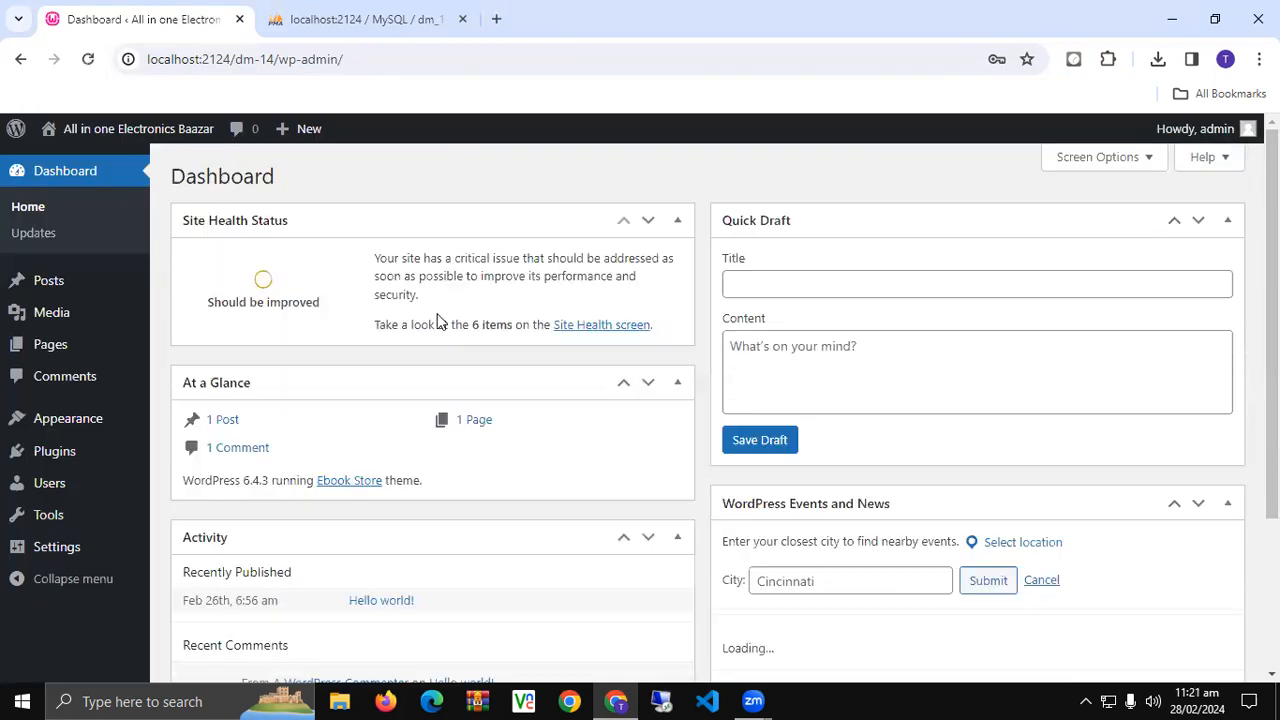
pyautogui.click(337, 24)
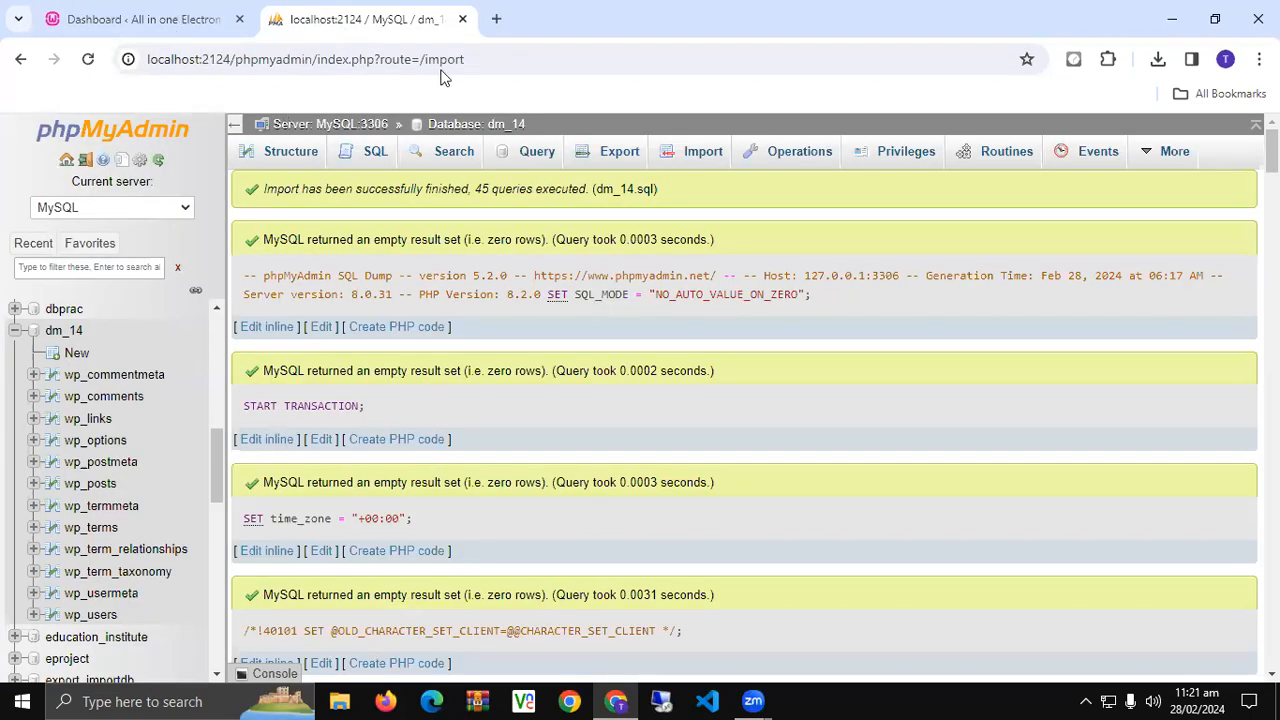
pyautogui.hotkey('ctrl', 'Tab')
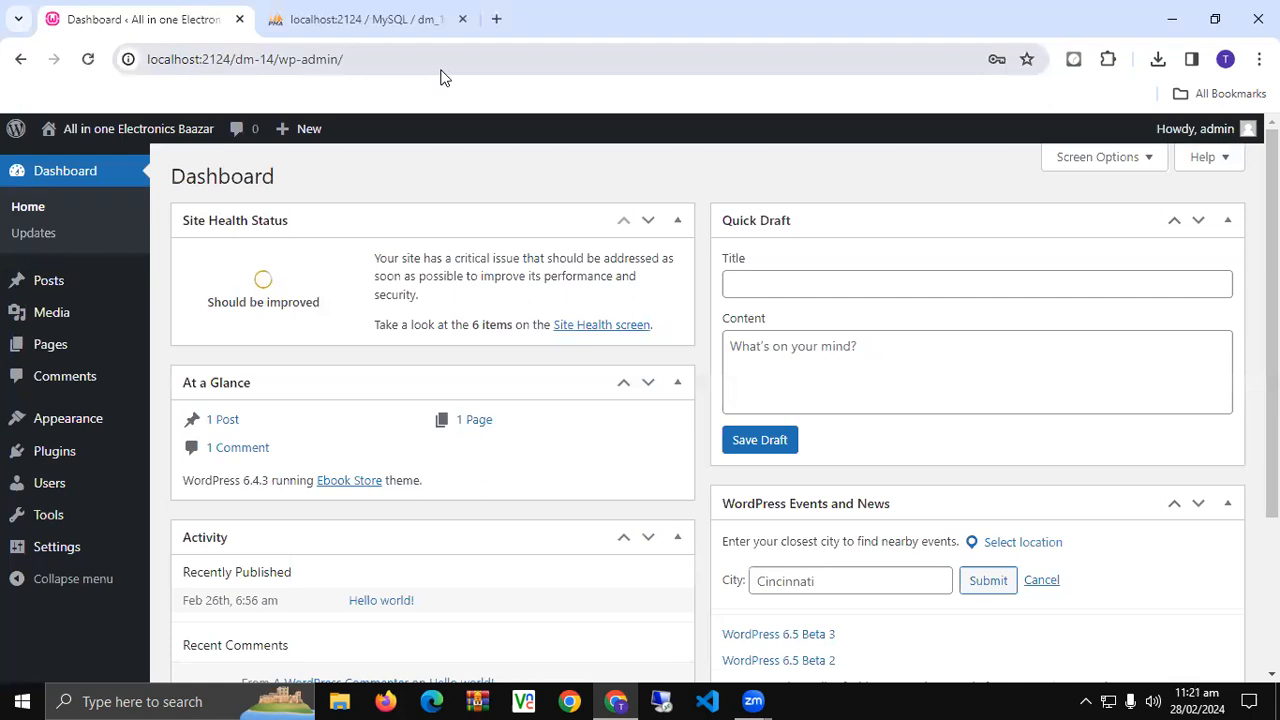
# - Launch Notepad and type PAGE and POST headings, each underlined with ====
pyautogui.press('super+r')
pyautogui.write('notepad')
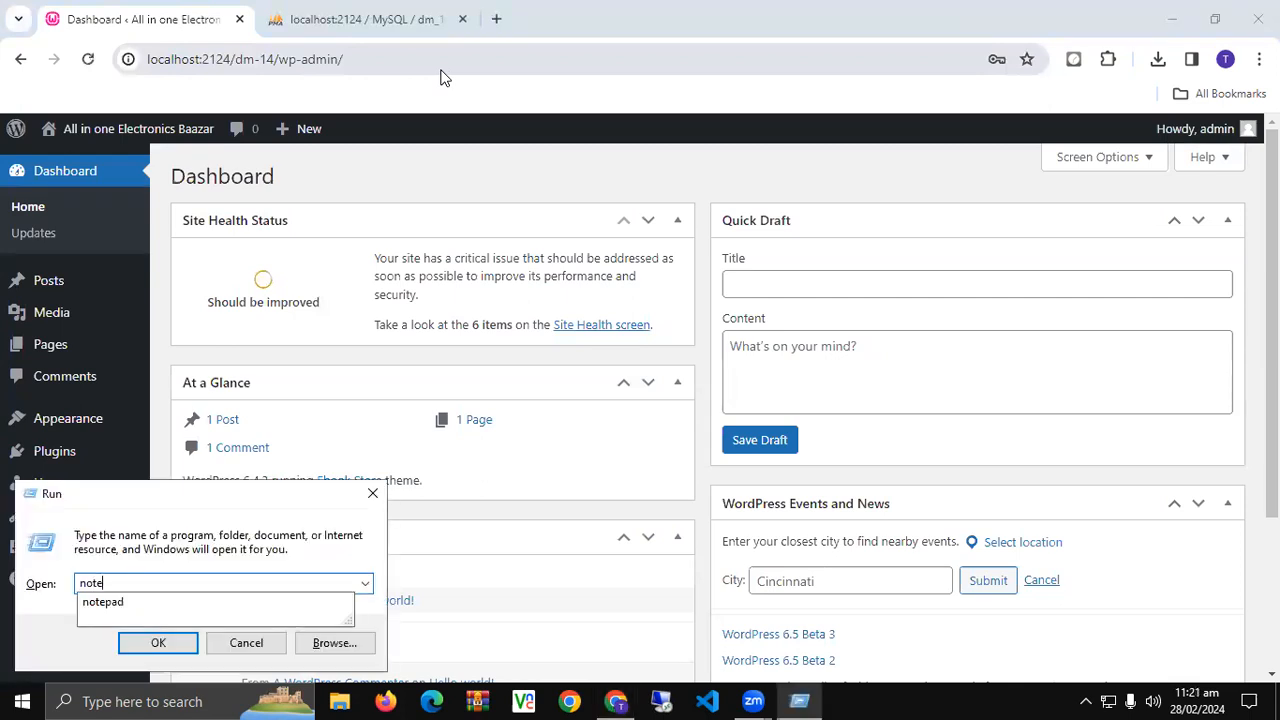
pyautogui.press('Return')
pyautogui.write('PAS')
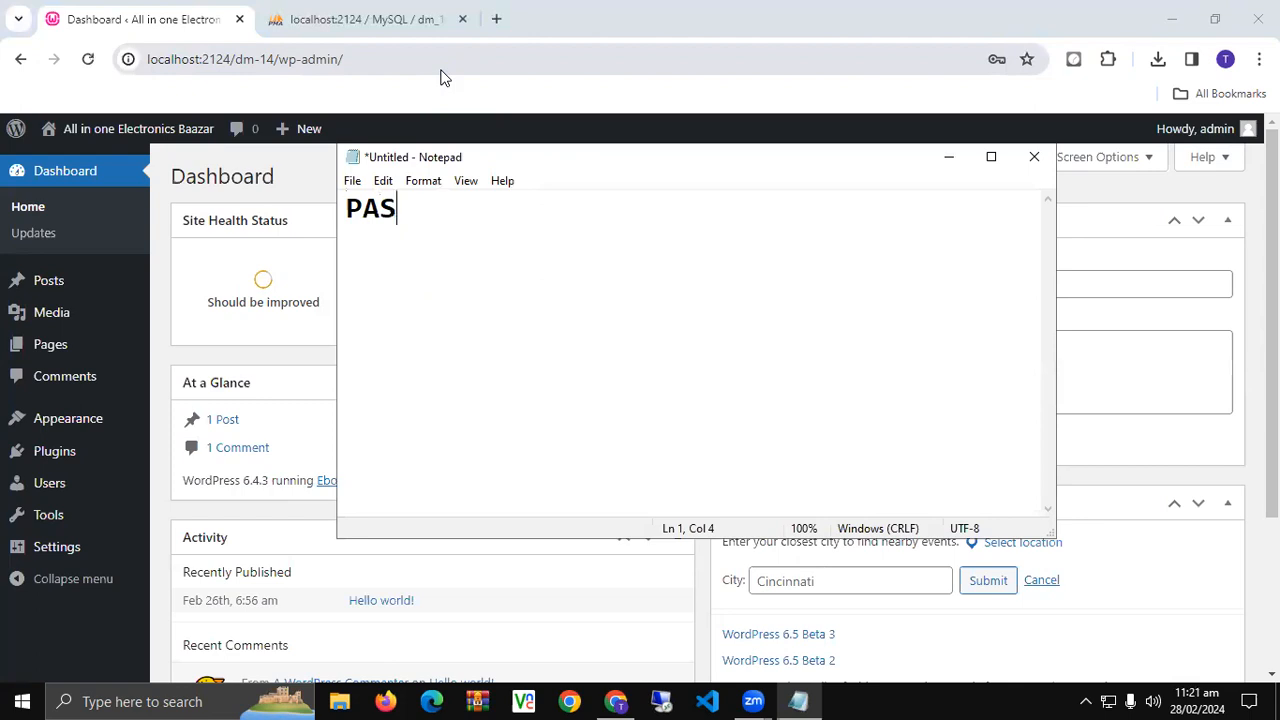
pyautogui.press('BackSpace')
pyautogui.write('GE')
pyautogui.press('Return')
pyautogui.write('====')
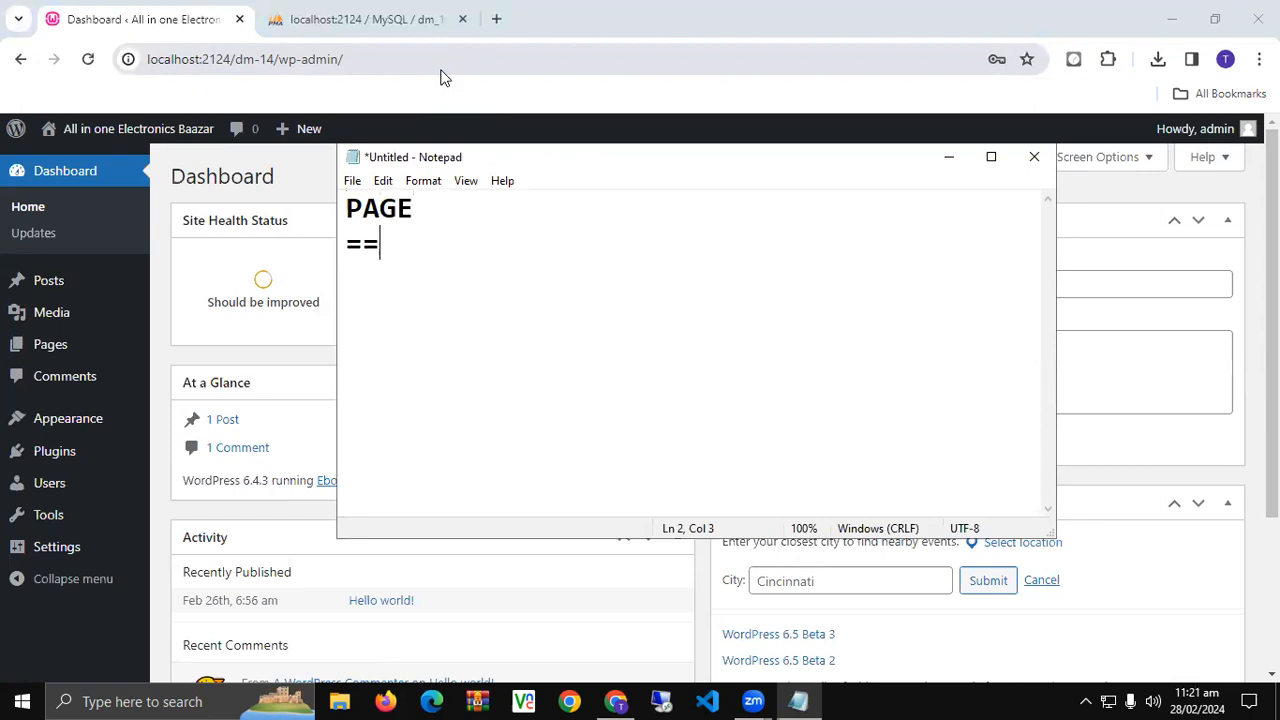
pyautogui.press('Return')
pyautogui.press('Return')
pyautogui.press('Return')
pyautogui.press('Return')
pyautogui.write('POST')
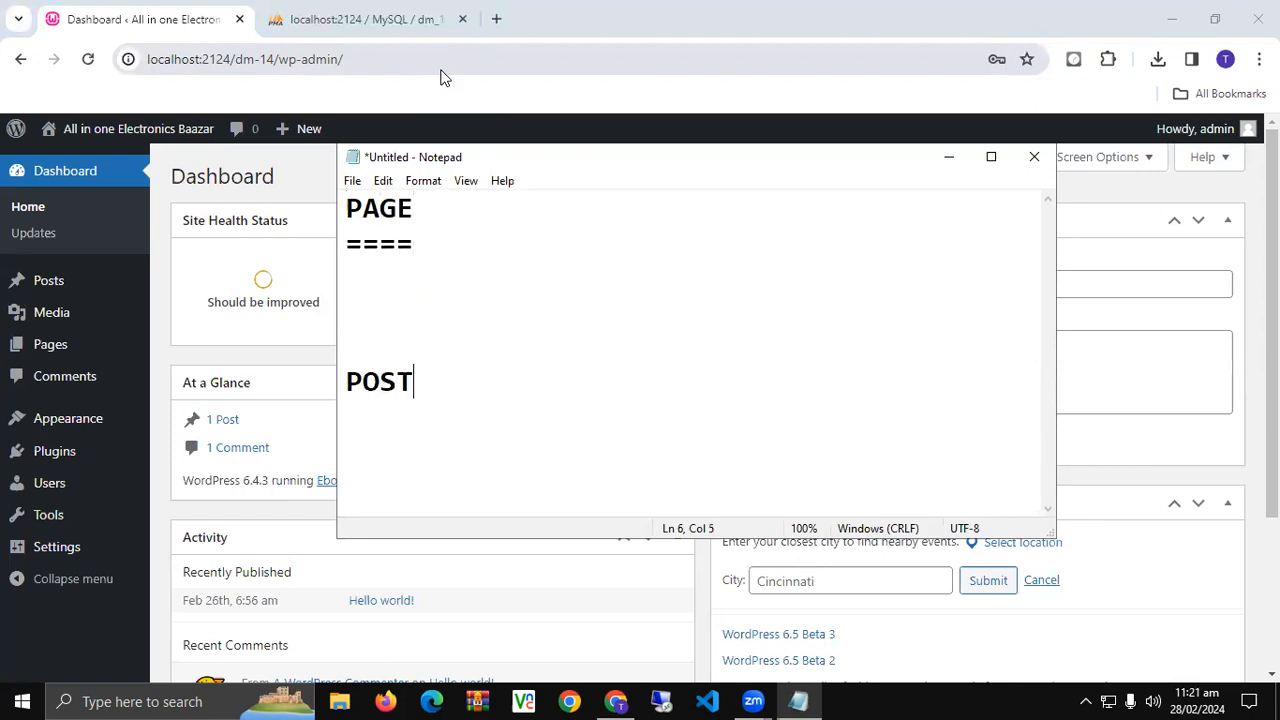
pyautogui.press('Return')
pyautogui.write('====')
# - Under PAGE, add 'A CONTAINER WHICH HOLDS YOUR POST ETC.' and start a line below POST
pyautogui.press('Up')
pyautogui.press('Up')
pyautogui.press('Up')
pyautogui.press('Up')
pyautogui.write('A CONTAINER WHICH HOLDS YOUR POST ETC.')
pyautogui.press('Down')
pyautogui.press('Down')
pyautogui.press('Down')
pyautogui.press('Down')
pyautogui.press('Right')
pyautogui.press('Right')
pyautogui.press('Right')
pyautogui.press('Right')
pyautogui.press('Return')
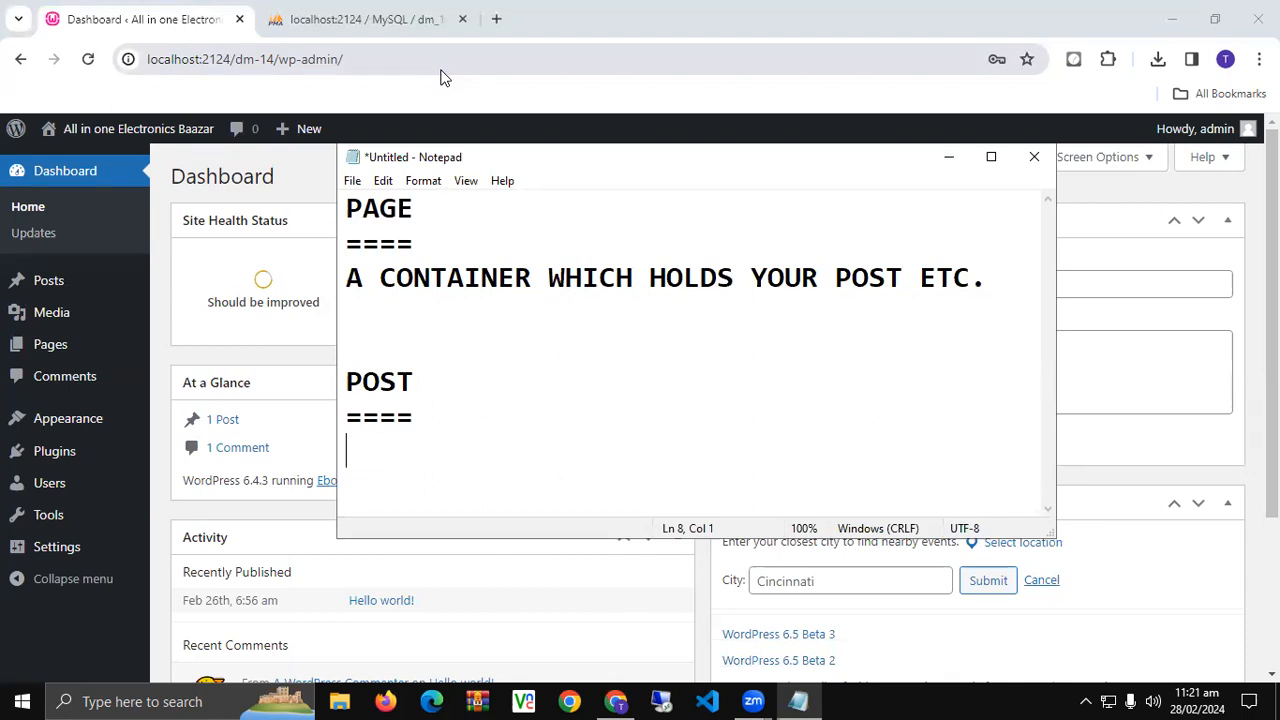
# - Under POST, type 'A CONTAINER WHICH HOLDS YOUR CONTENT LIKE (TEXT, IMAGES, DOCUMENT, AUDIO VIDEO ETC)', then minimize Notepad
pyautogui.write('A CON')
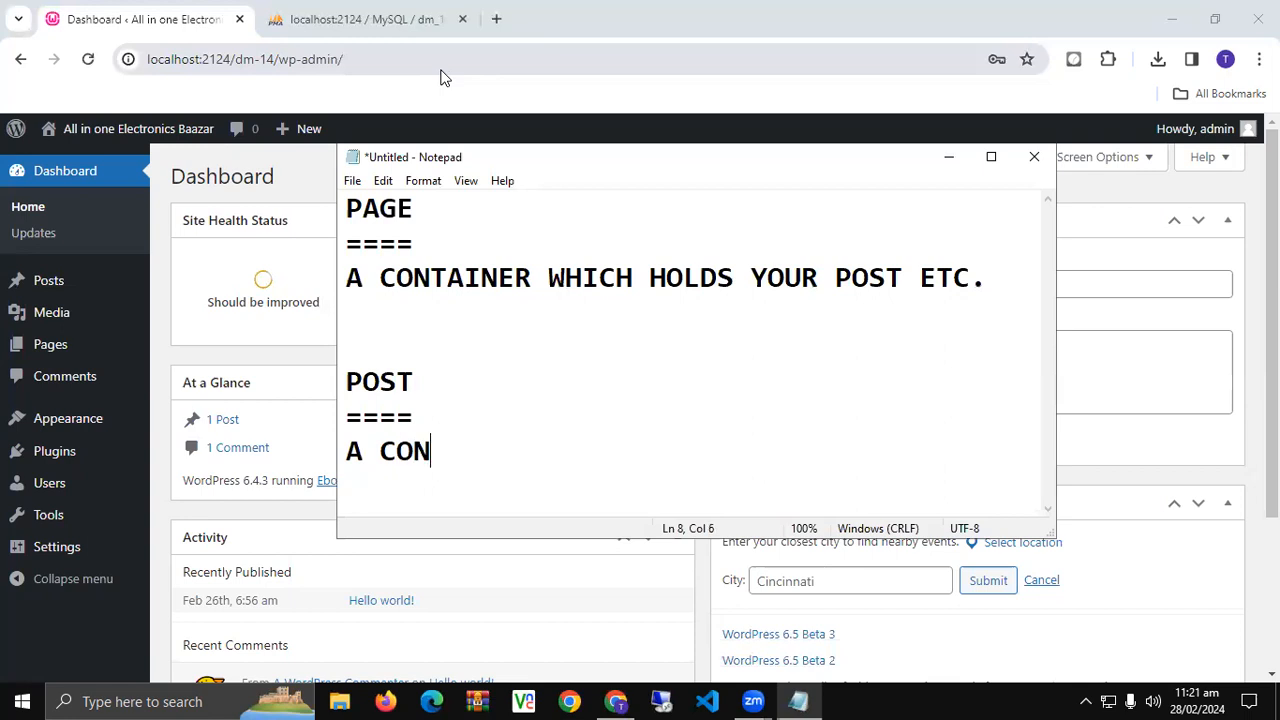
pyautogui.write('TAINER WHICH')
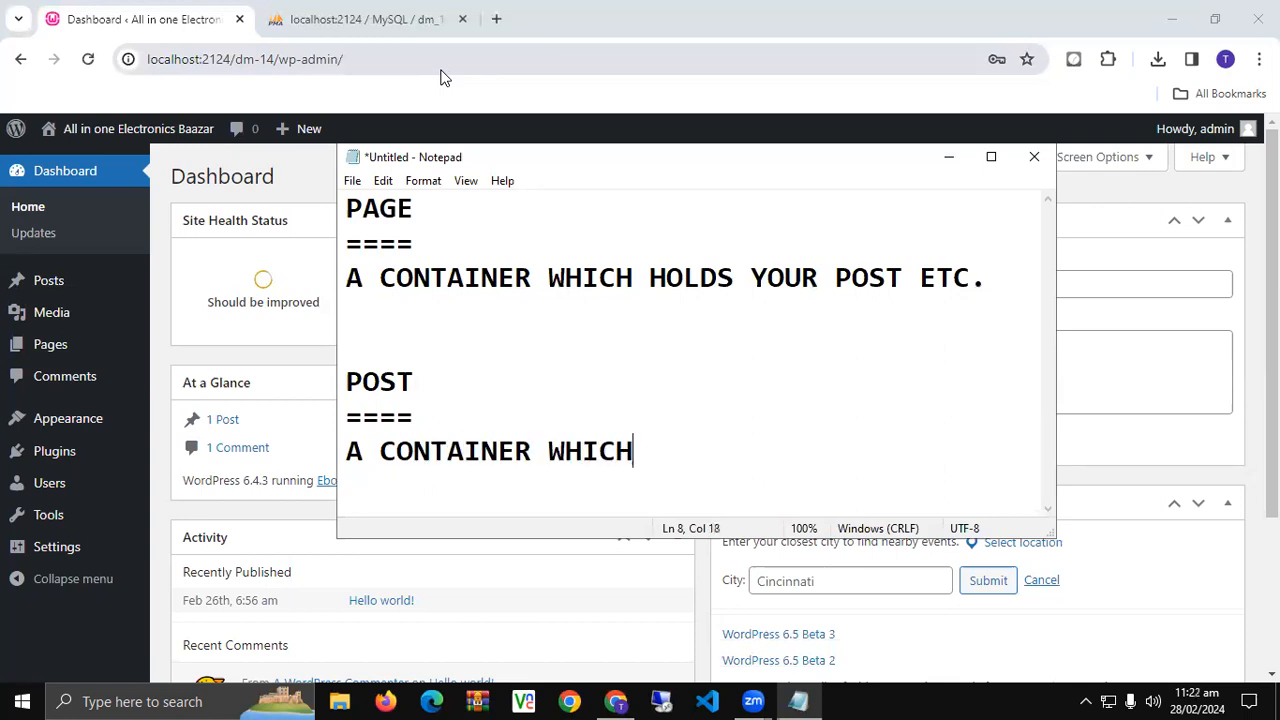
pyautogui.write(' HOLDS YO')
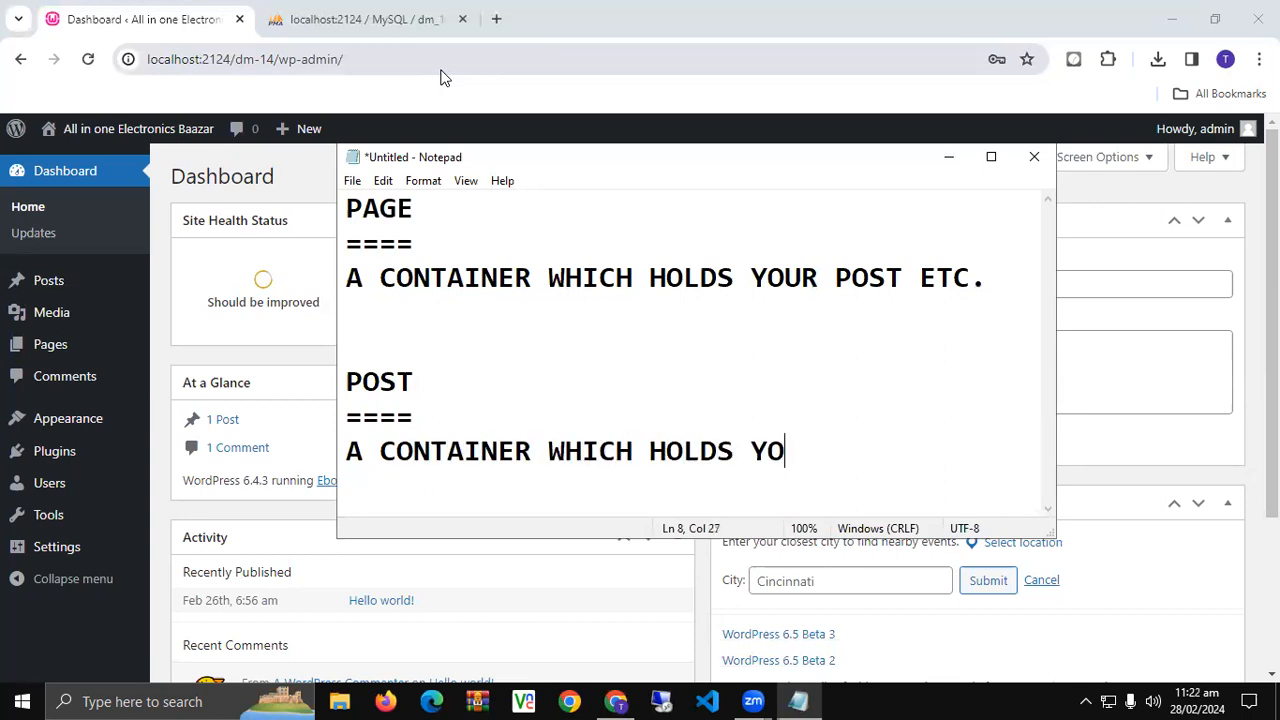
pyautogui.write('UR CONTENT ')
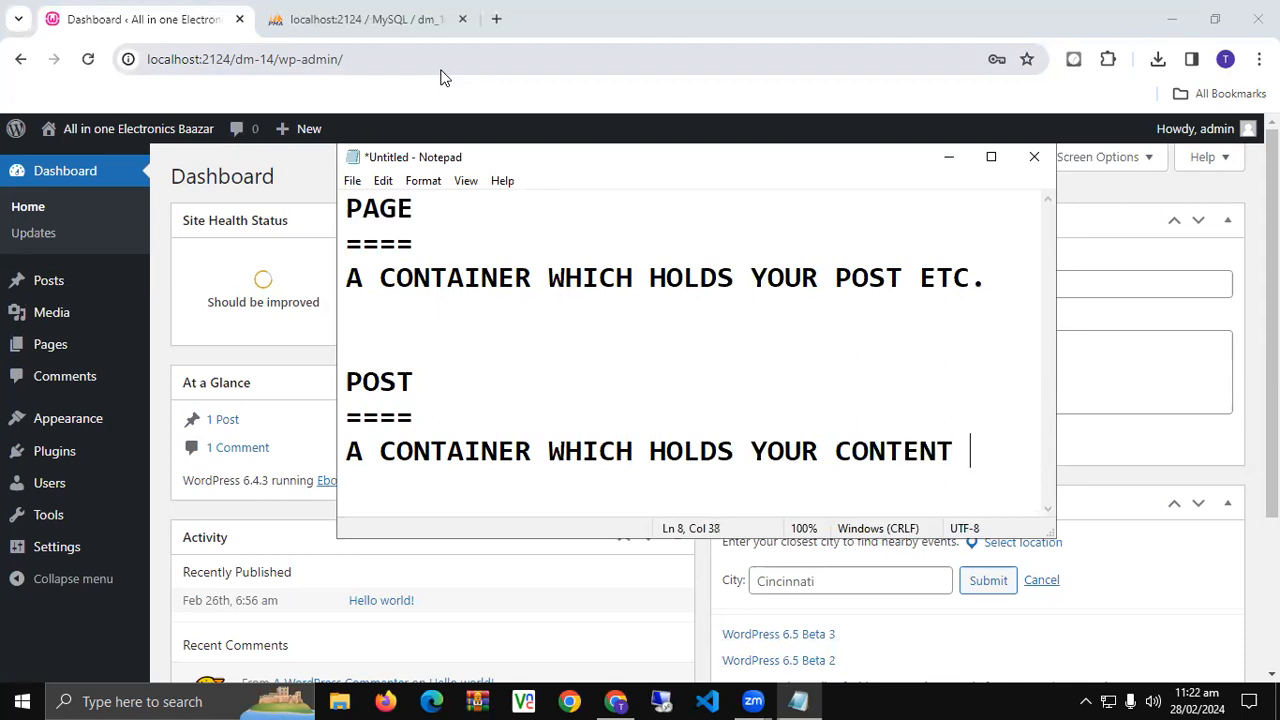
pyautogui.write('LIKE ')
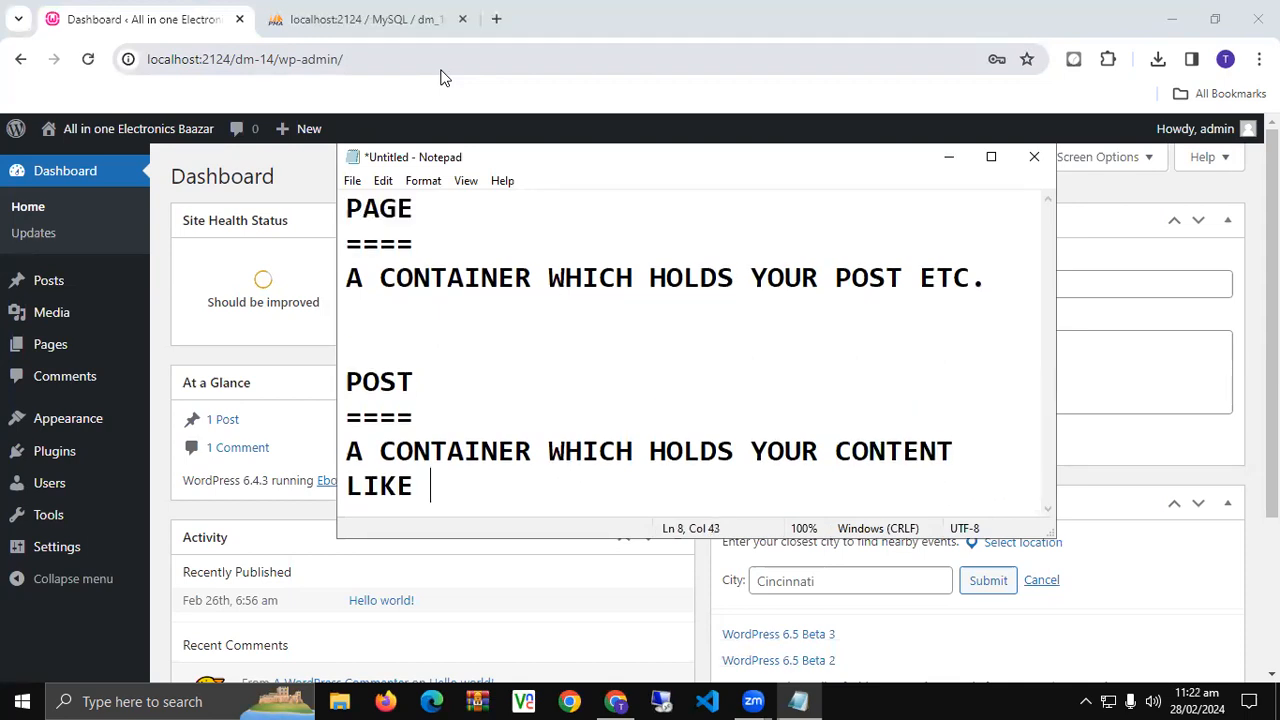
pyautogui.write('(TEXT , IMAG')
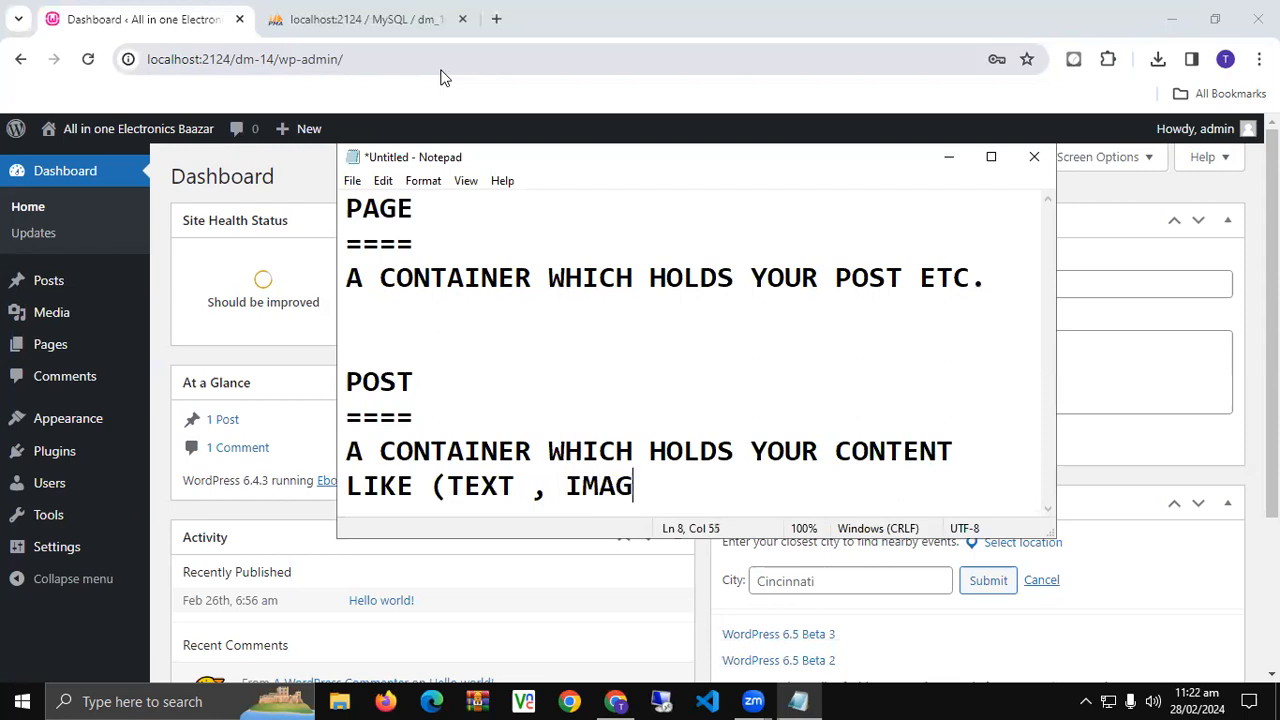
pyautogui.write('ES , DOCUMENT , ')
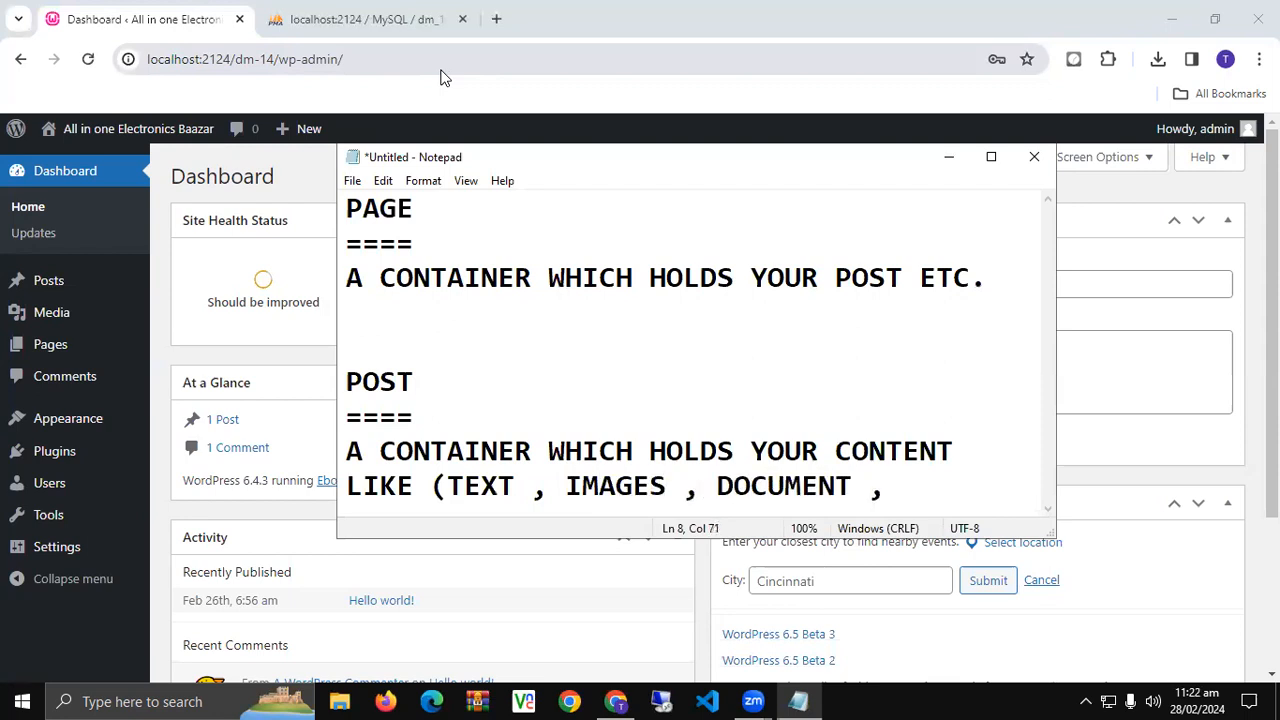
pyautogui.write('AUDIO')
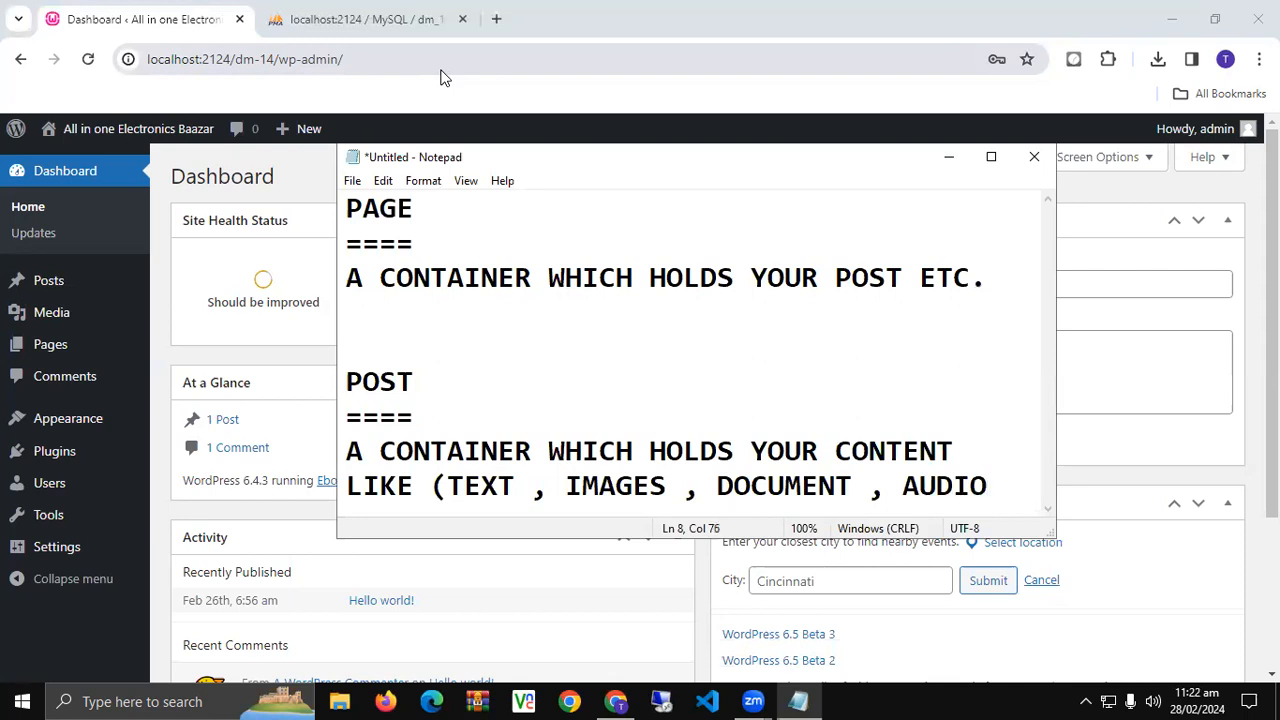
pyautogui.press('Return')
pyautogui.write('V')
pyautogui.press('BackSpace')
pyautogui.write('VIDEO ETC)')
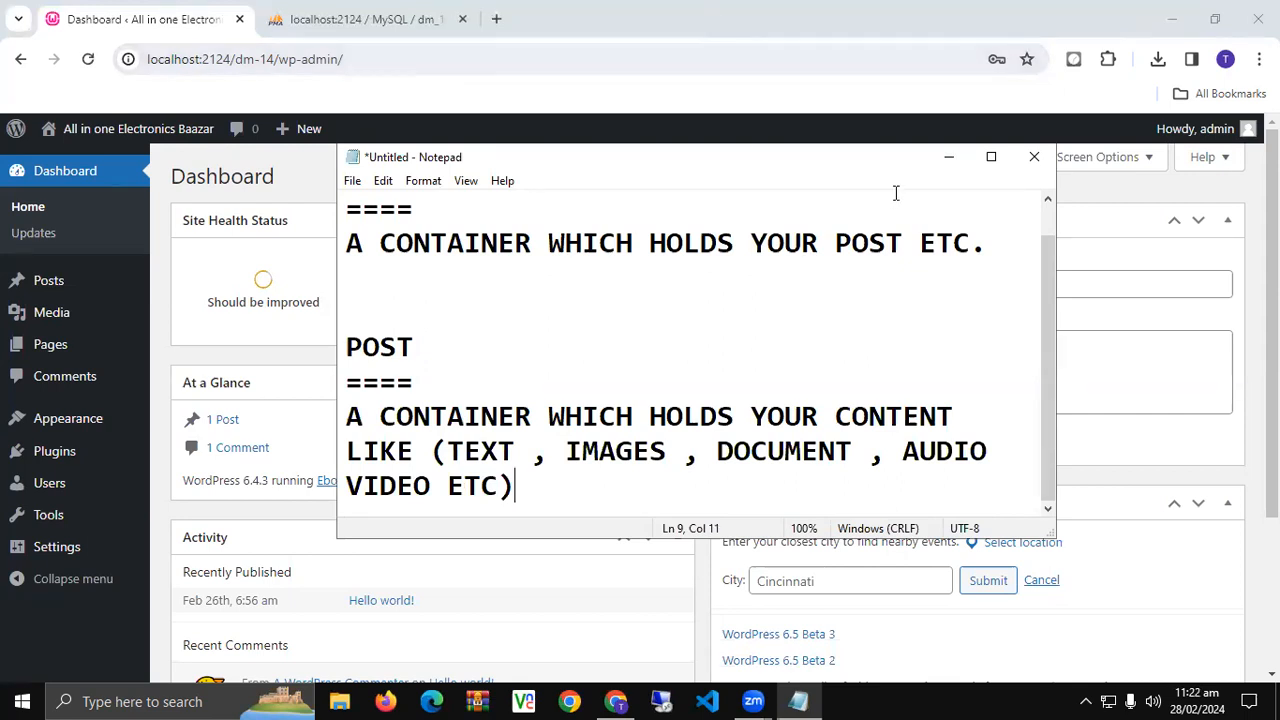
pyautogui.click(991, 157)
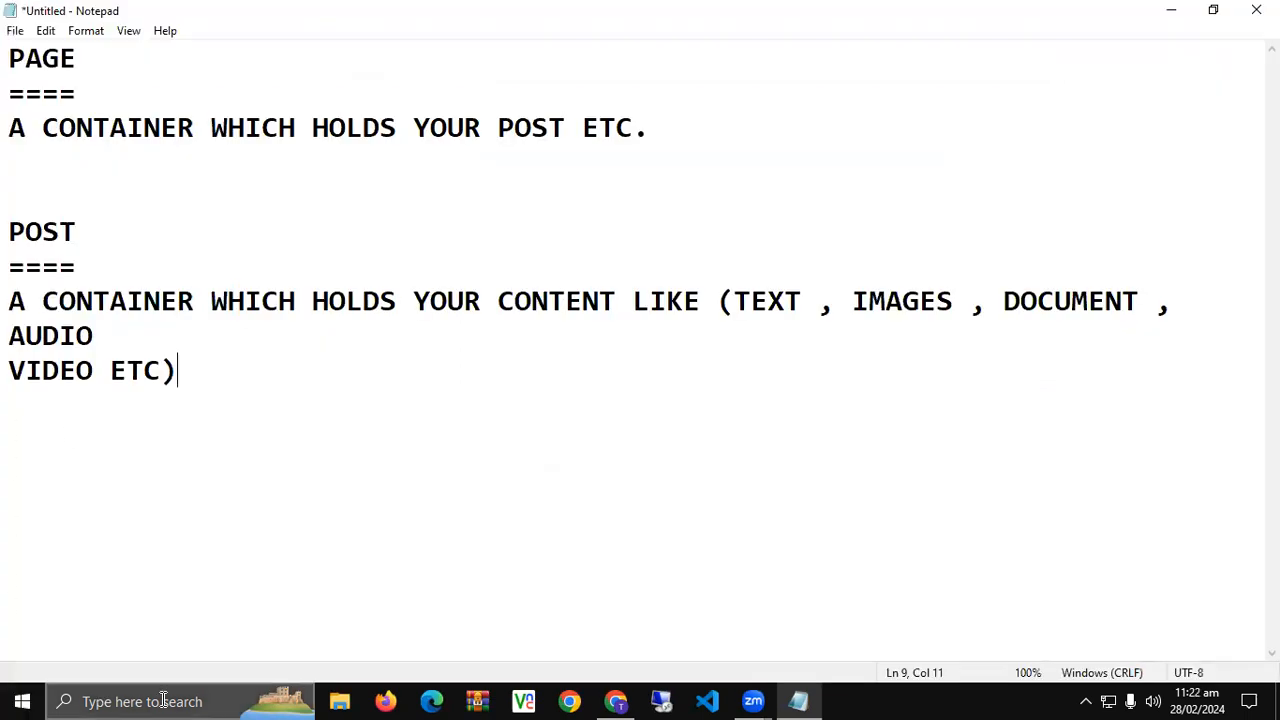
pyautogui.click(1174, 10)
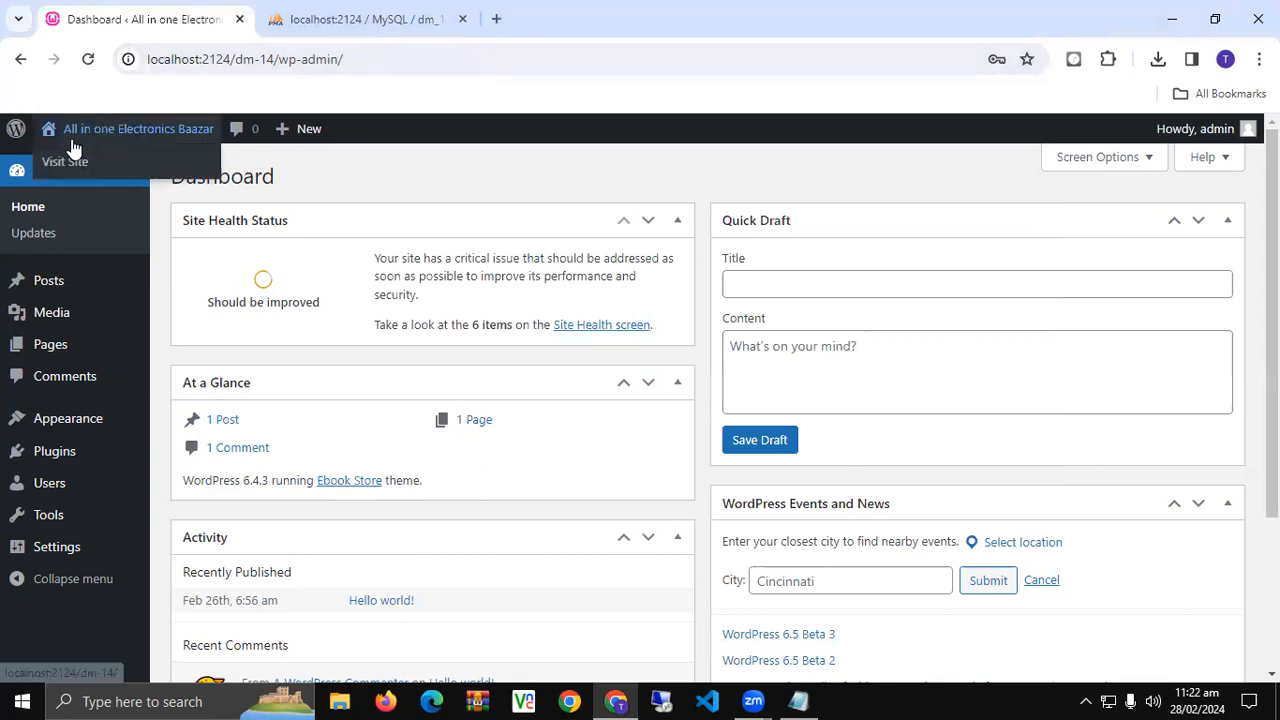
# - Open Visit Site from the admin bar in a new tab and switch to it
pyautogui.rightClick(55, 160)
pyautogui.click(92, 180)
pyautogui.click(335, 18)
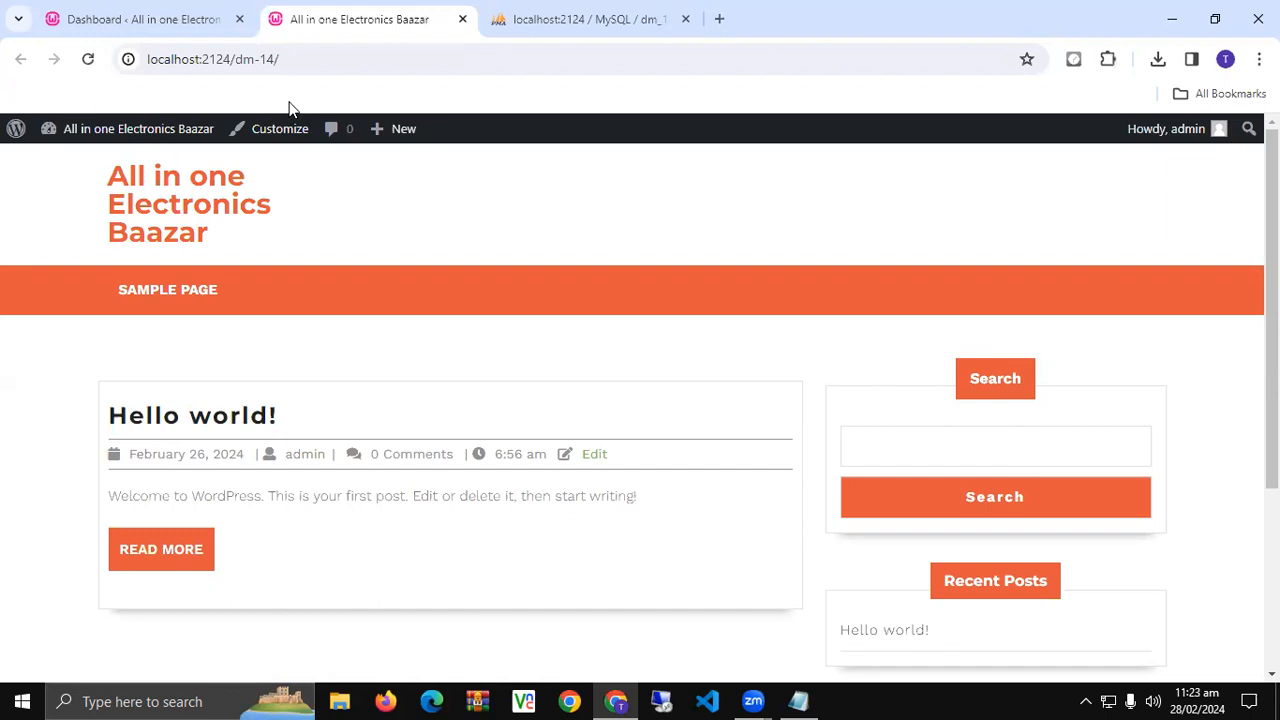
# - Open jeweliciousbyrida.com, krhandicraft.com and kashifgiftcenter.pk, each in a new tab
pyautogui.click(719, 19)
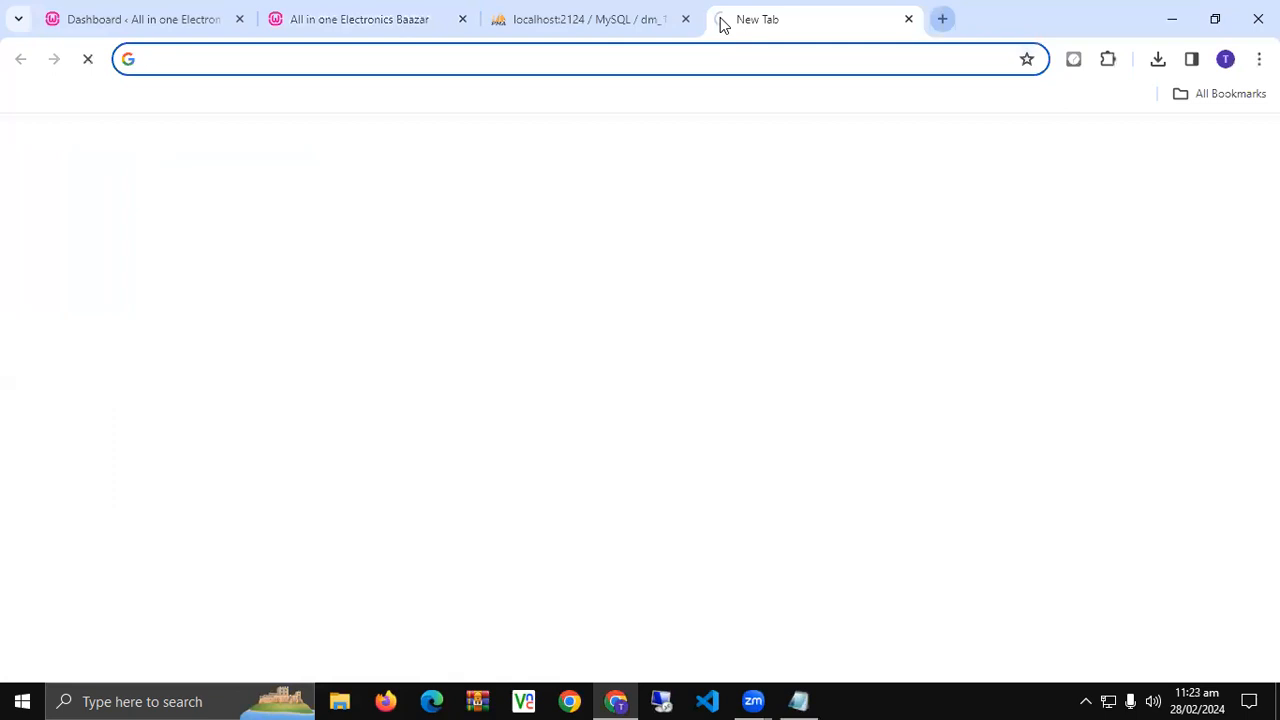
pyautogui.write('JE')
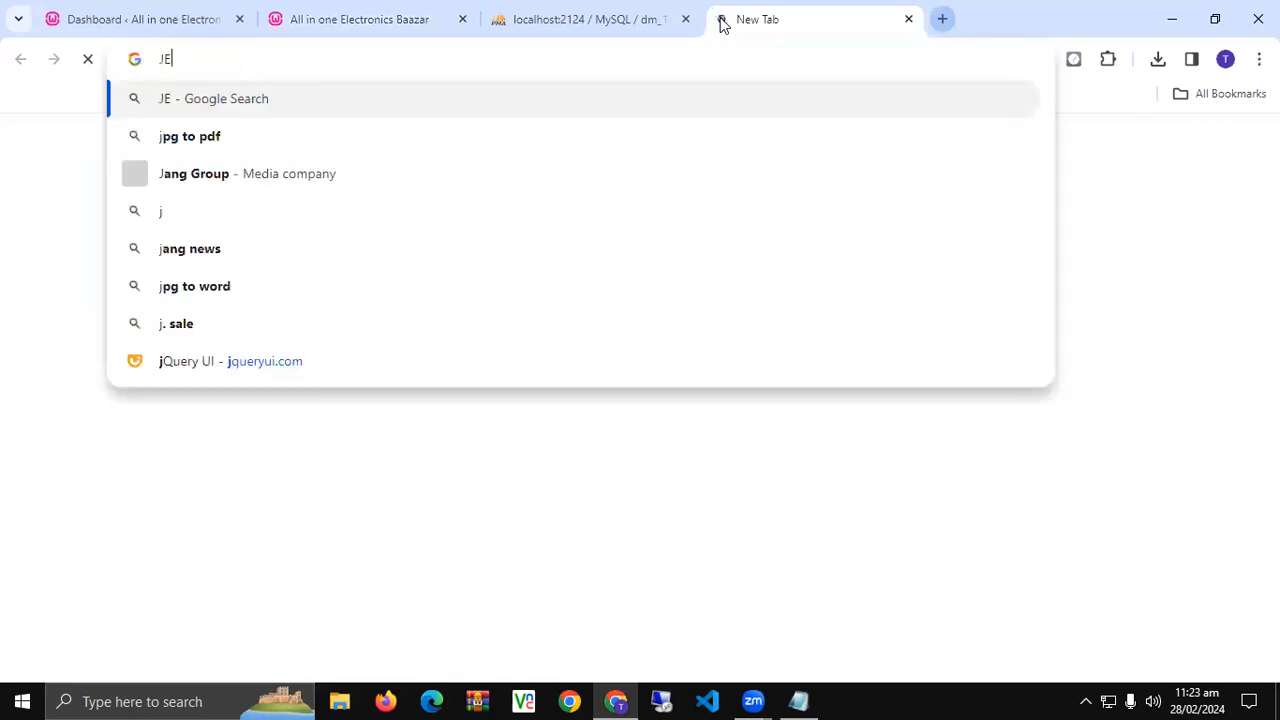
pyautogui.write('WELICIOU')
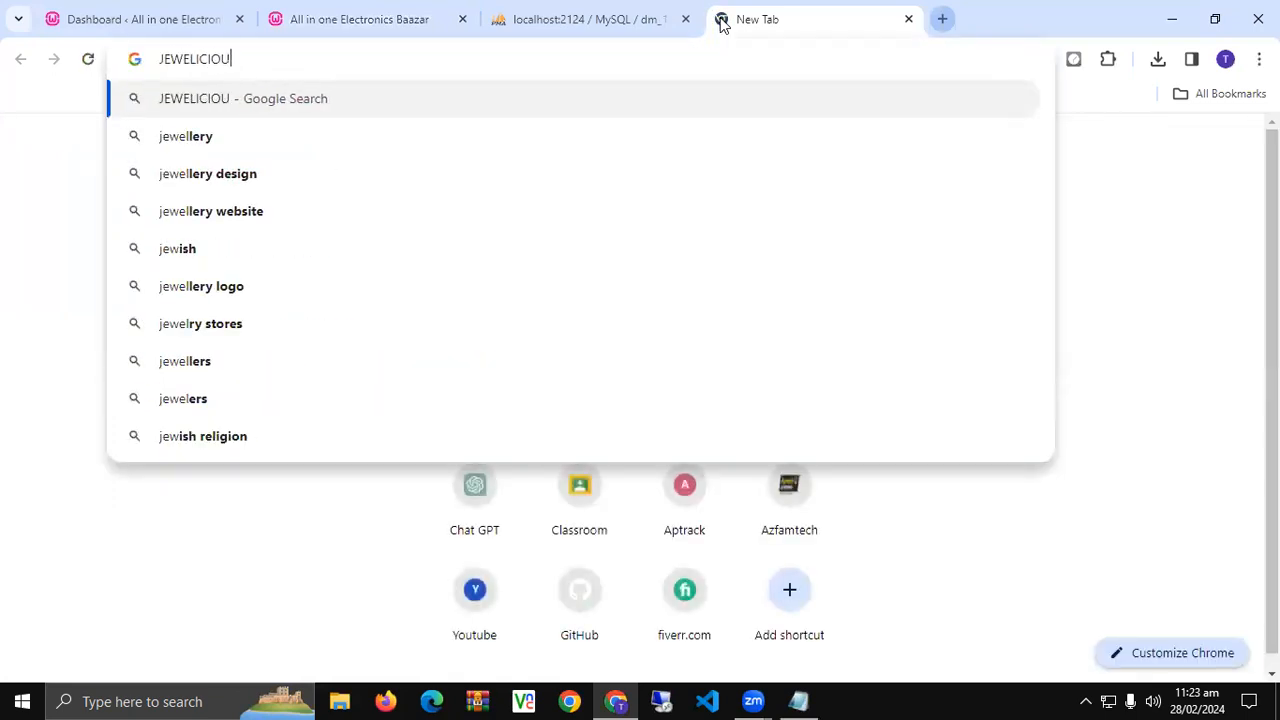
pyautogui.write('SBYRI')
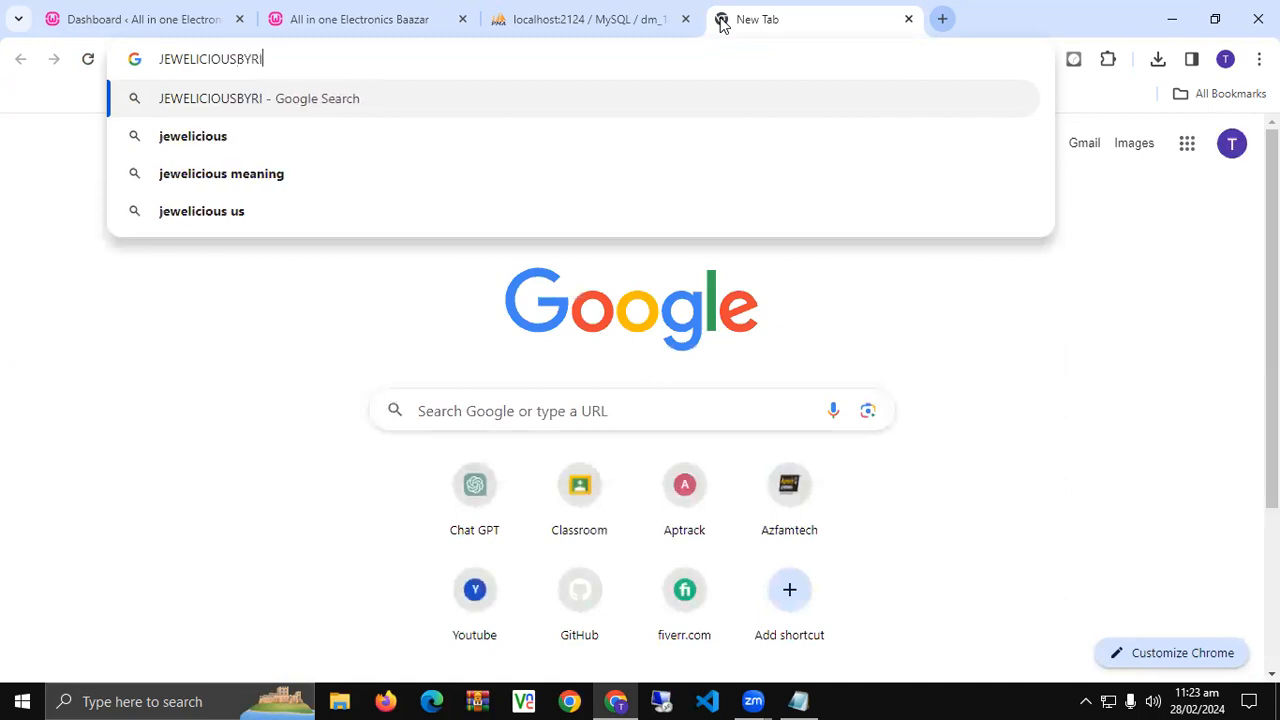
pyautogui.write('DA.com')
pyautogui.press('Return')
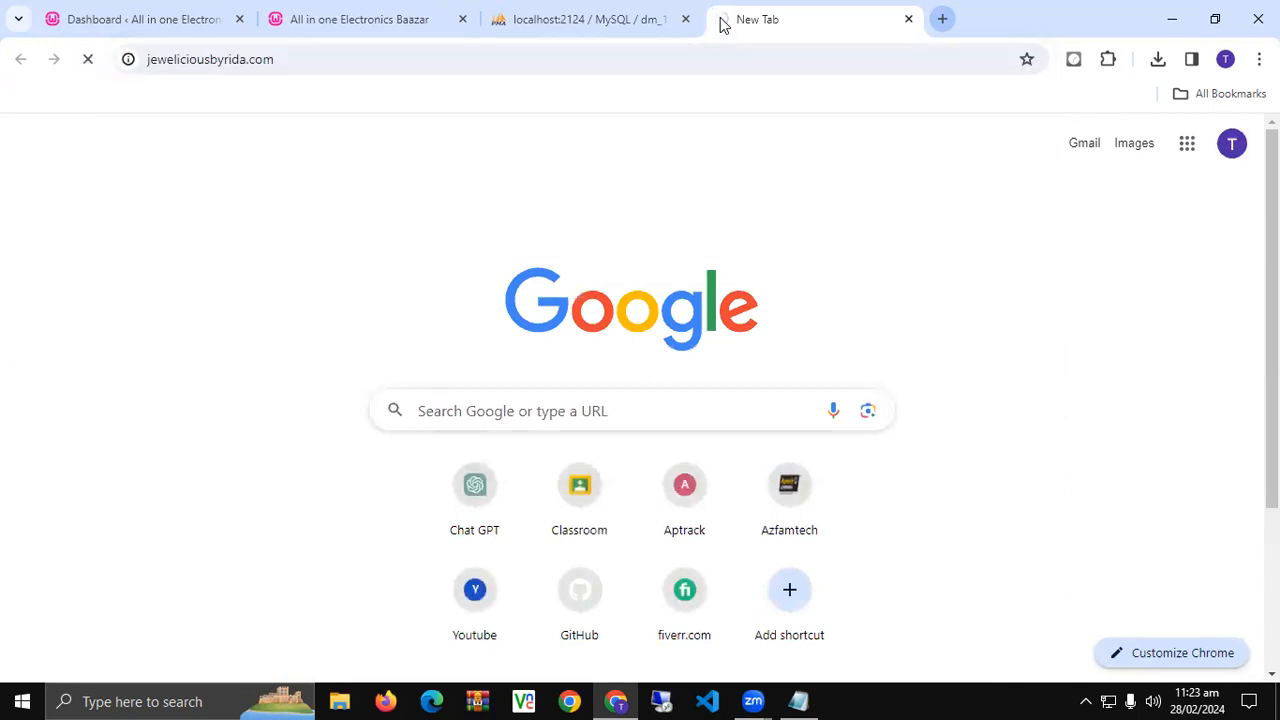
pyautogui.hotkey('ctrl', 't')
pyautogui.write('K')
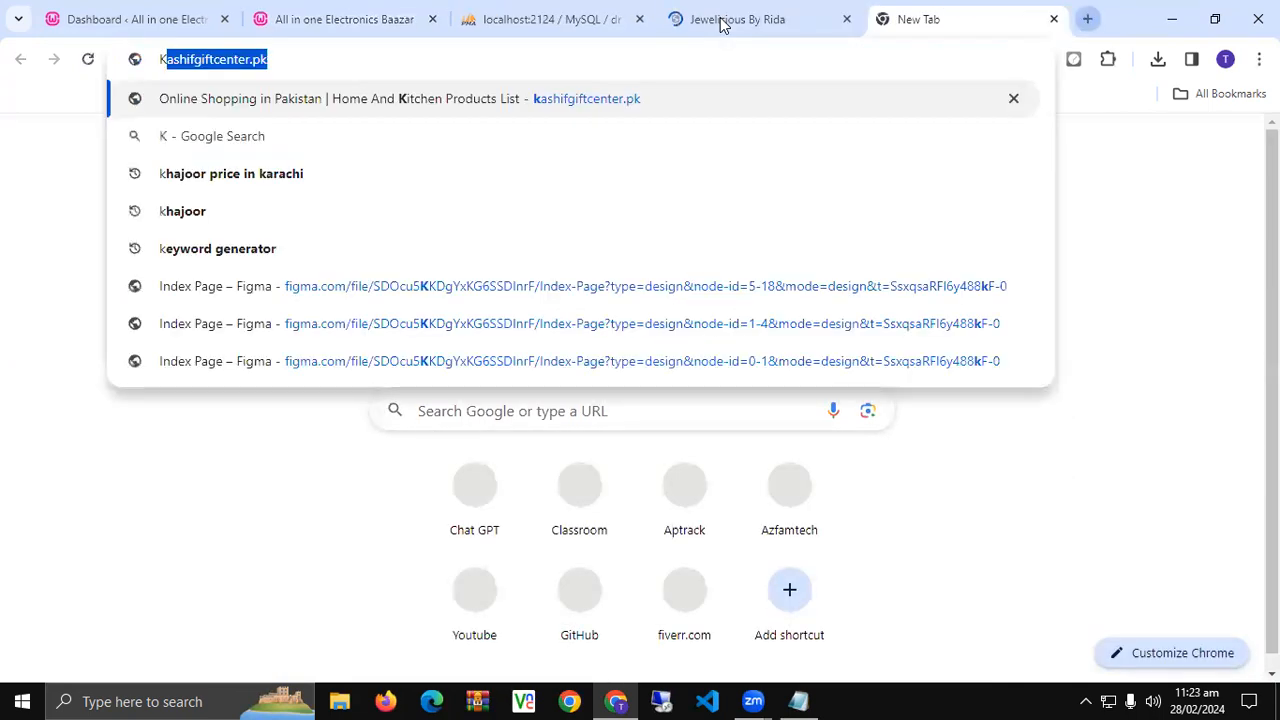
pyautogui.write('RHAN')
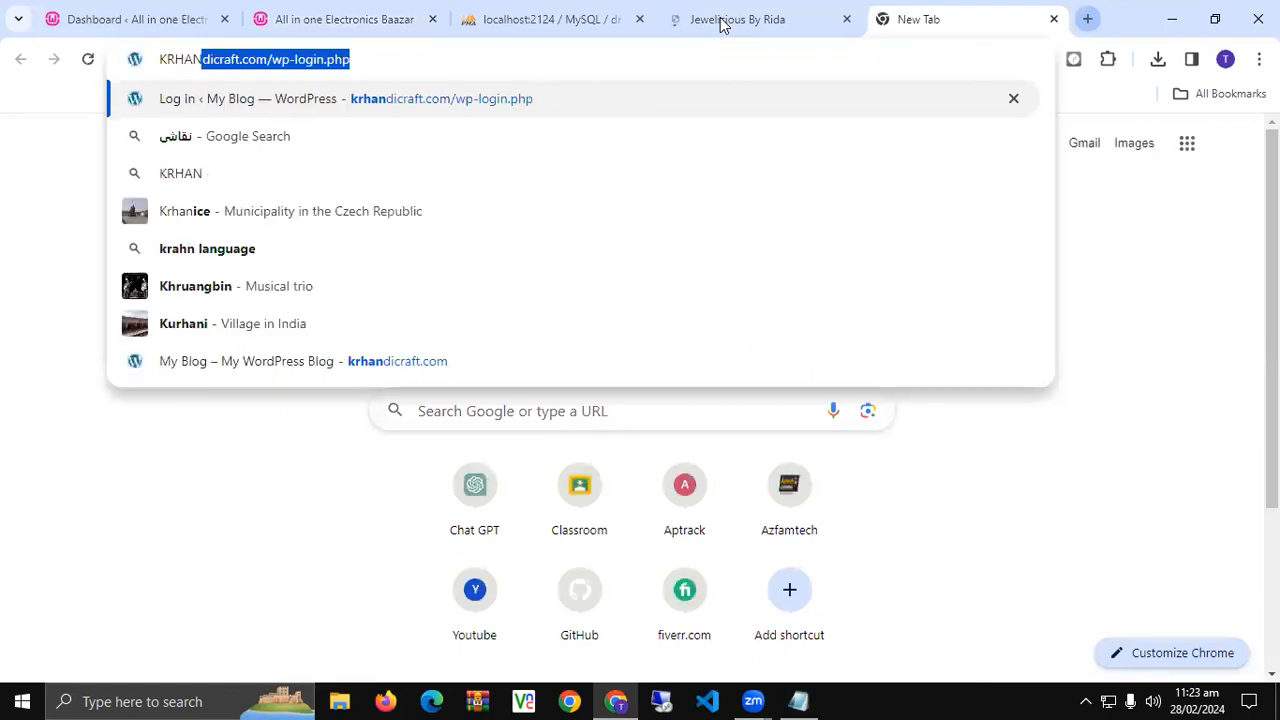
pyautogui.press('End')
pyautogui.press('BackSpace')
pyautogui.press('BackSpace')
pyautogui.press('BackSpace')
pyautogui.press('BackSpace')
pyautogui.press('BackSpace')
pyautogui.press('BackSpace')
pyautogui.press('BackSpace')
pyautogui.press('BackSpace')
pyautogui.press('BackSpace')
pyautogui.press('BackSpace')
pyautogui.press('BackSpace')
pyautogui.press('BackSpace')
pyautogui.press('BackSpace')
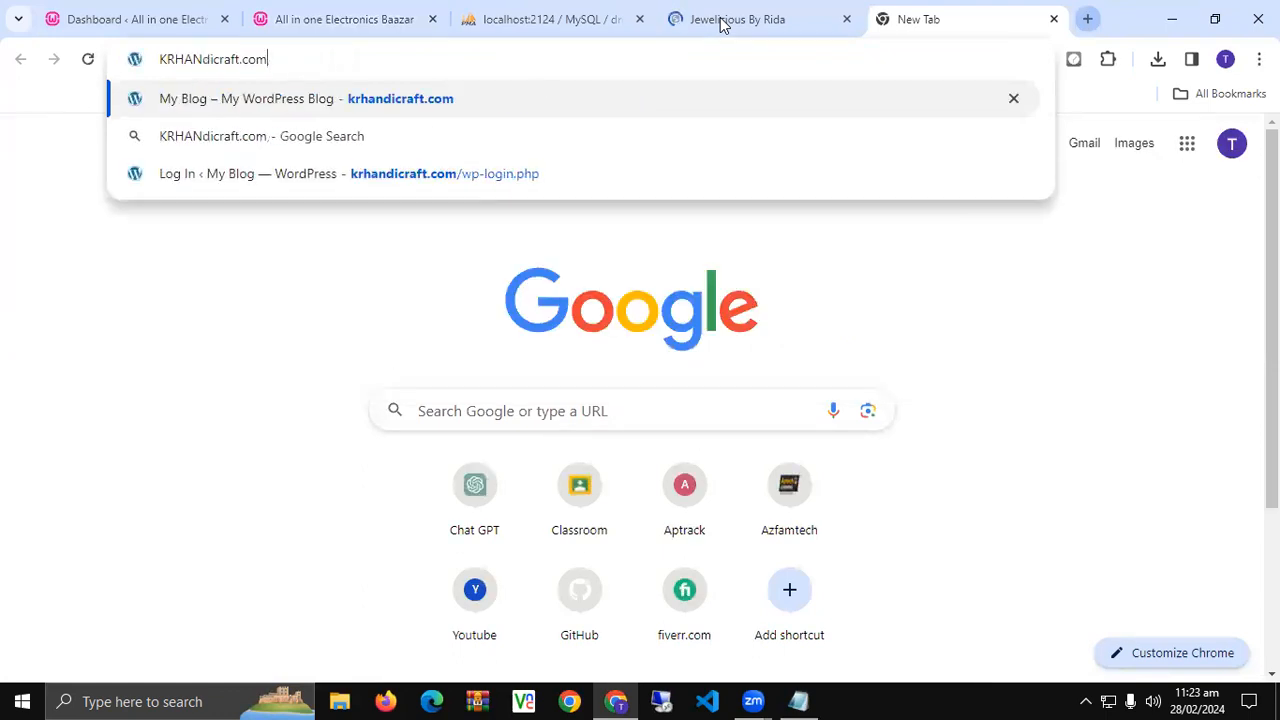
pyautogui.press('Return')
pyautogui.hotkey('ctrl', 't')
pyautogui.write('KASH')
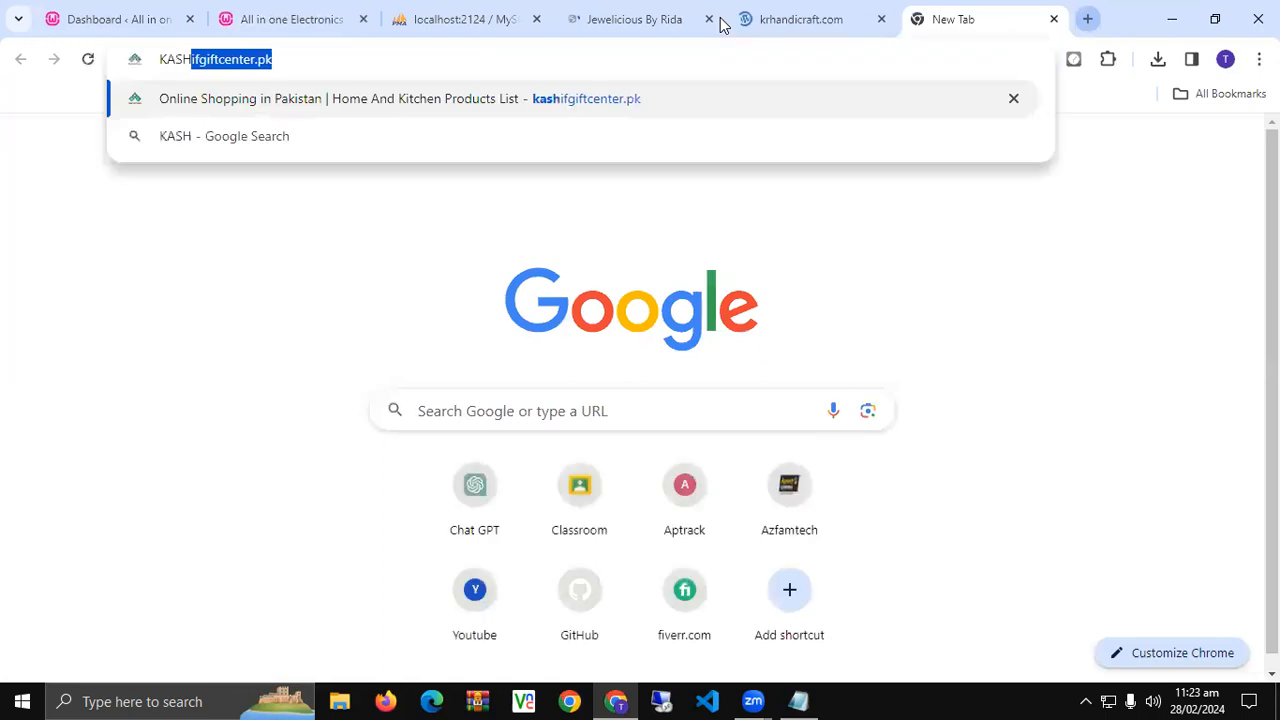
pyautogui.press('Return')
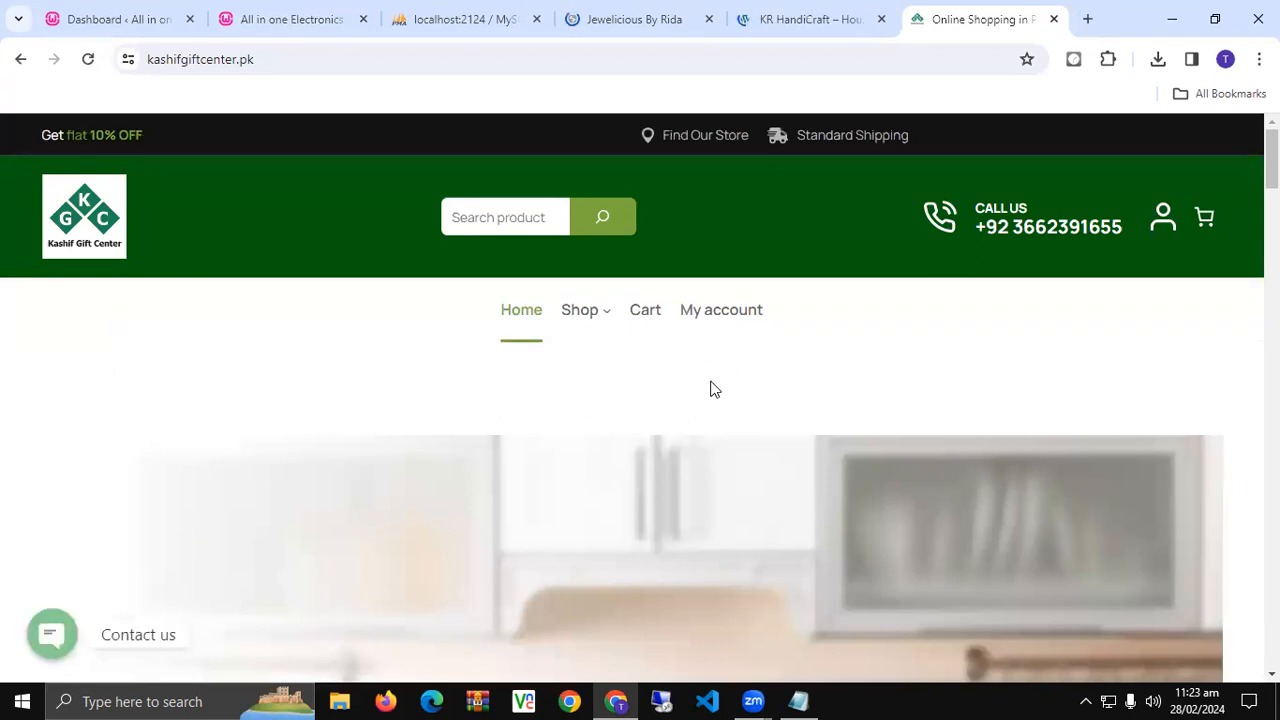
# - Scroll through the Kashif Gift Center shop homepage
pyautogui.scroll(-7, 3, 297)
pyautogui.scroll(1, 3, 420)
pyautogui.scroll(-5, 3, 420)
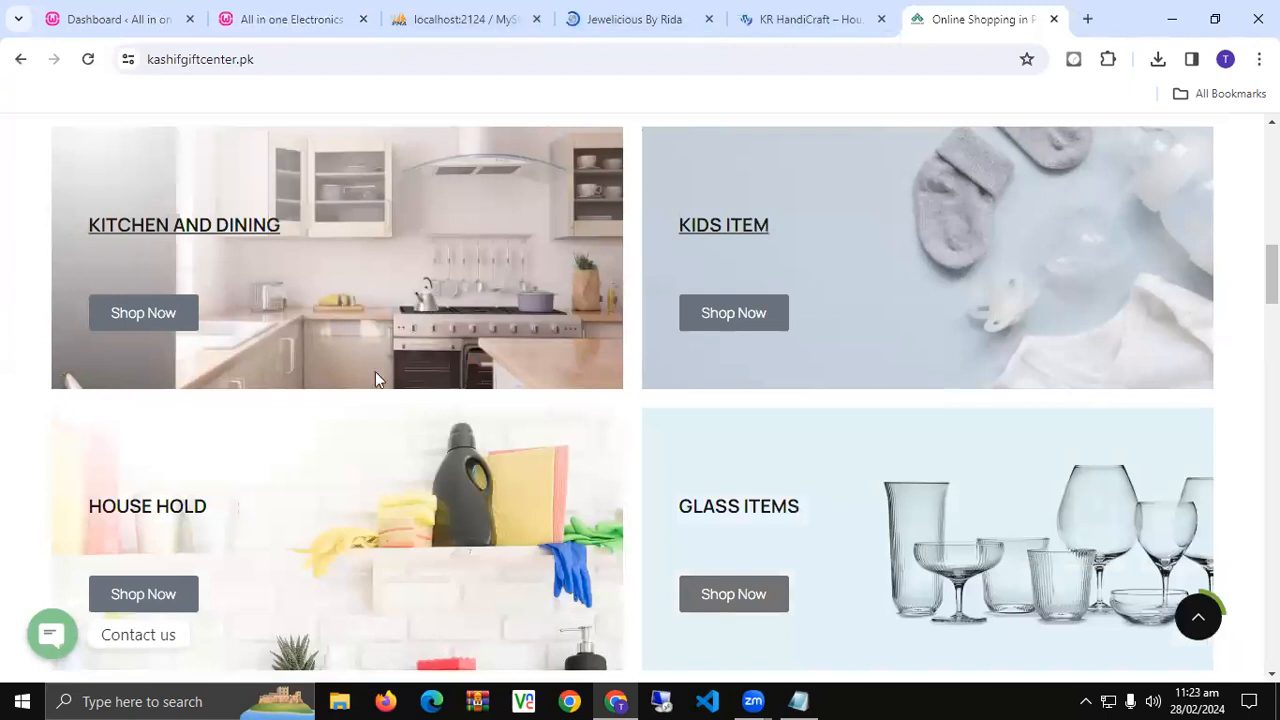
pyautogui.scroll(5, 500, 392)
pyautogui.scroll(5, 513, 459)
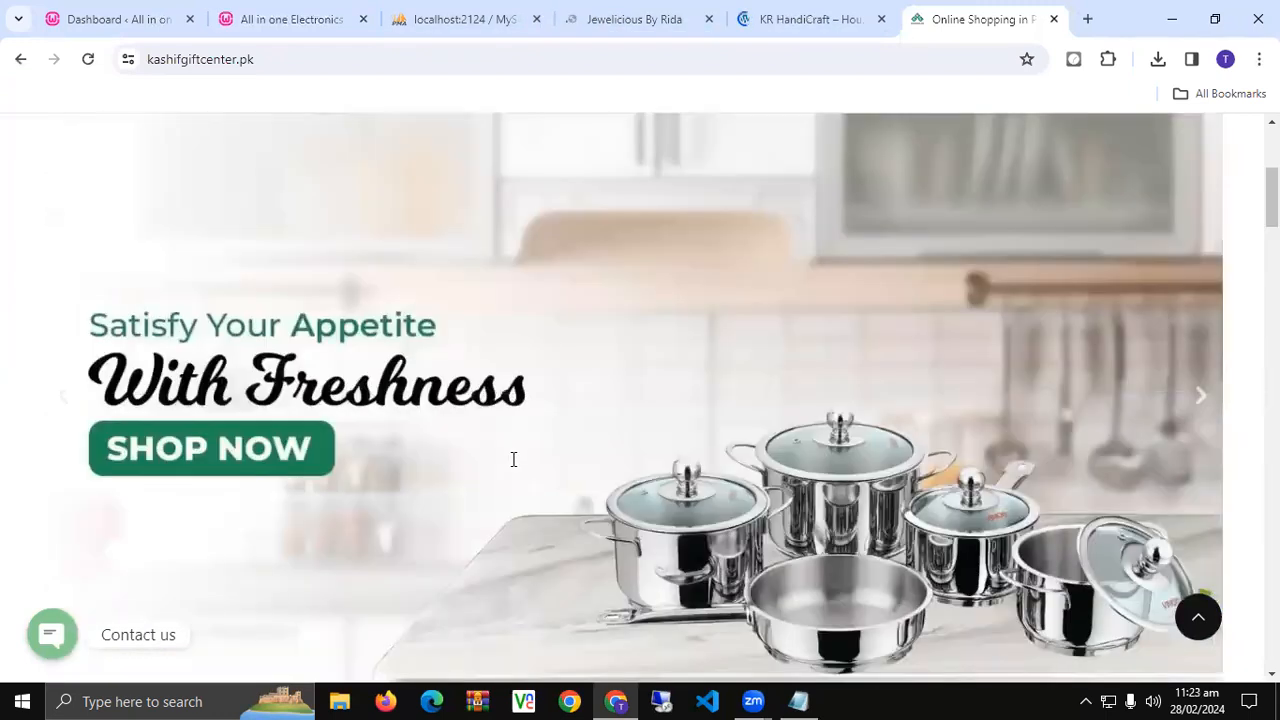
pyautogui.moveTo(594, 222)
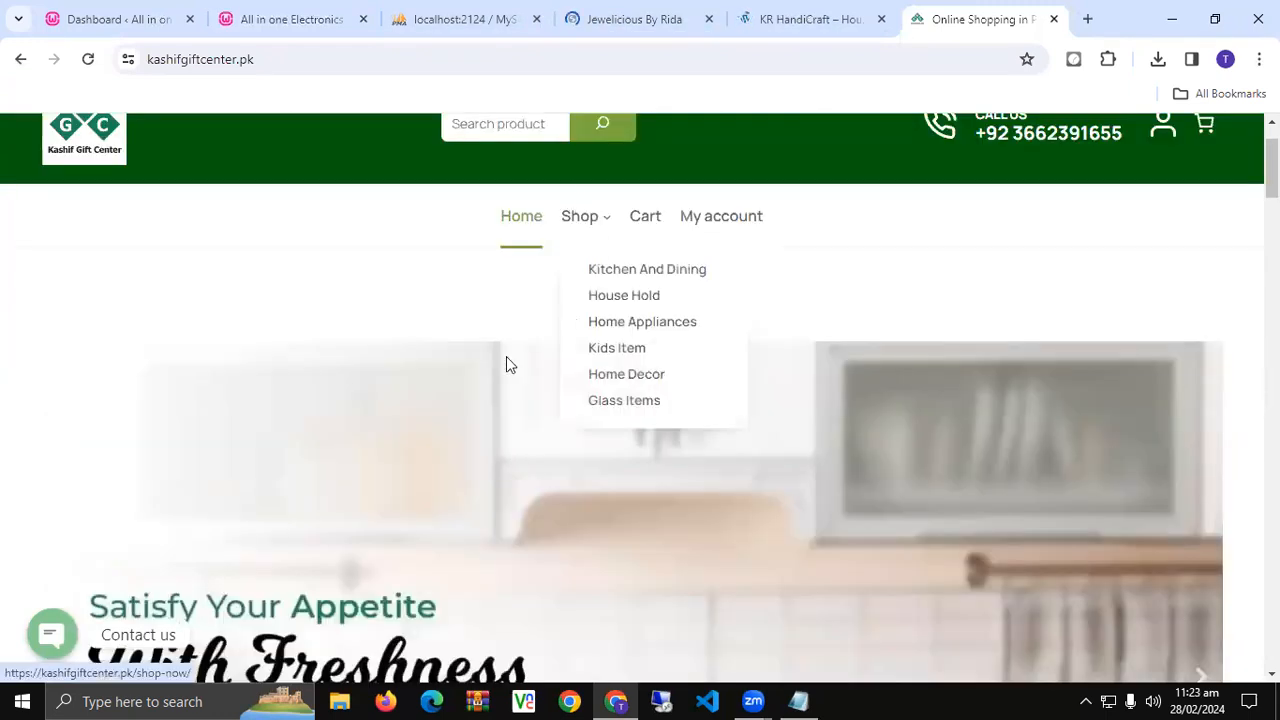
pyautogui.scroll(-4, 497, 411)
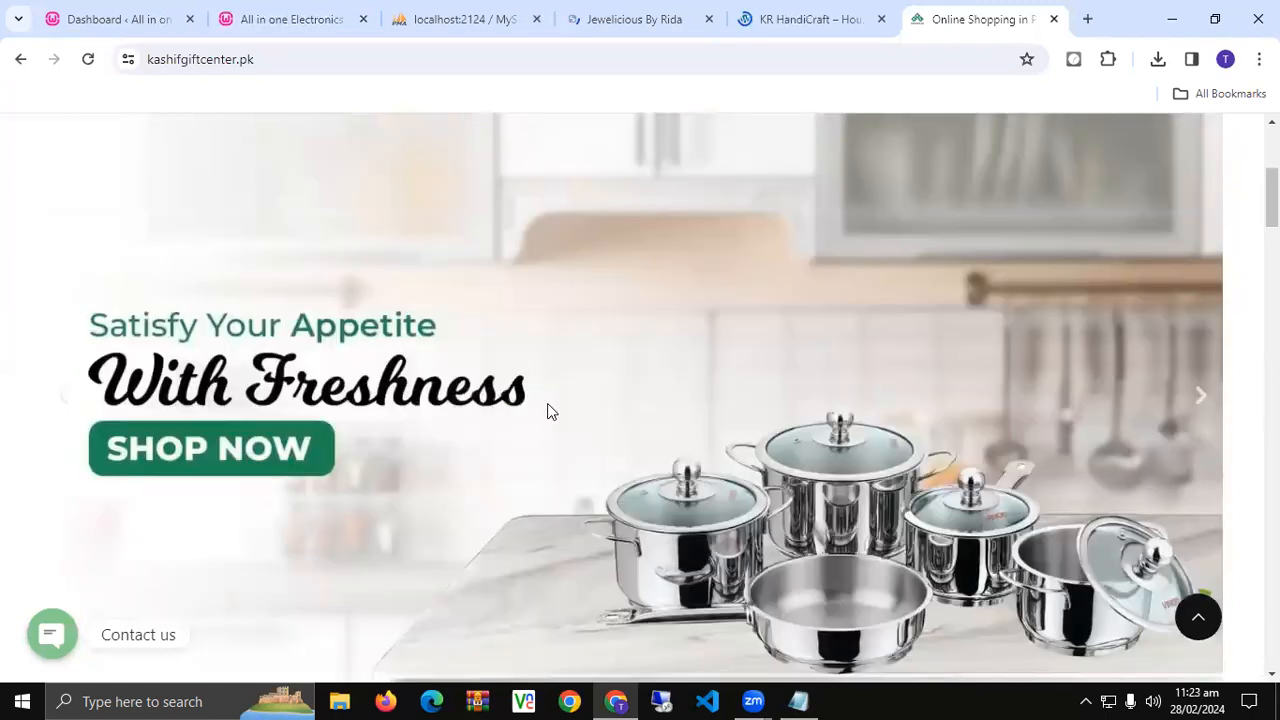
pyautogui.scroll(-5, 548, 409)
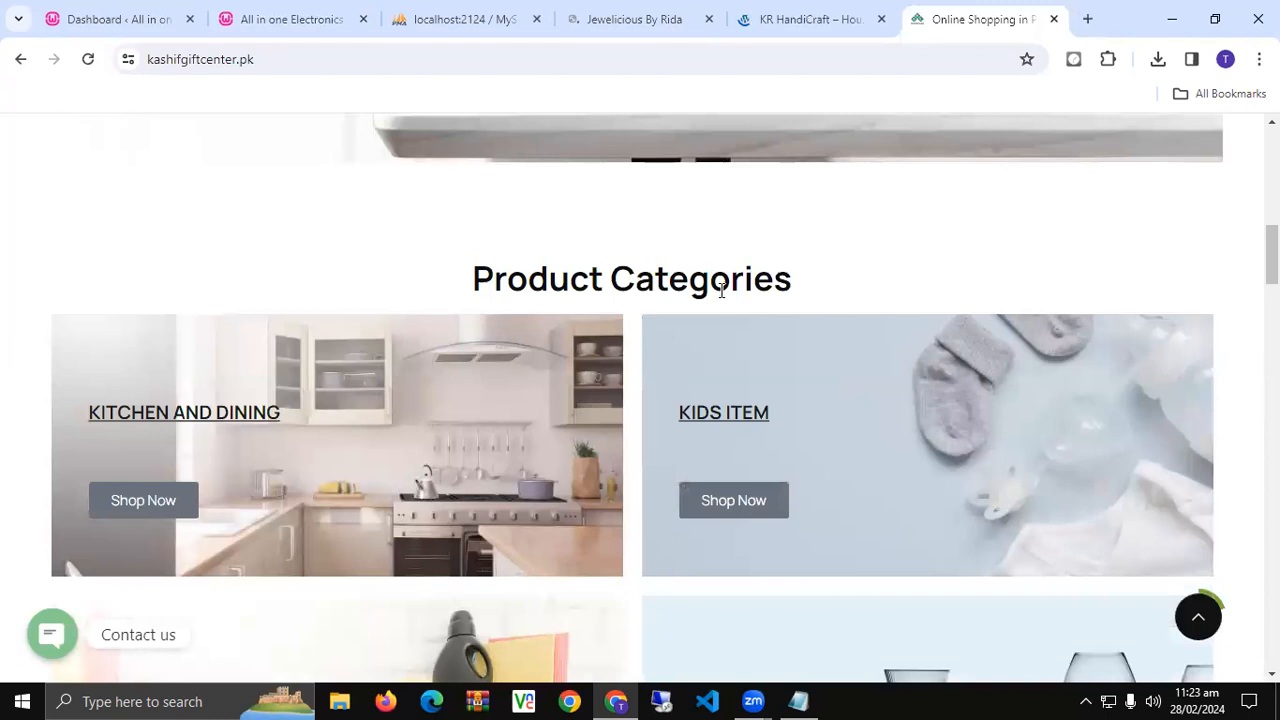
pyautogui.scroll(-2, 740, 374)
pyautogui.scroll(-2, 546, 405)
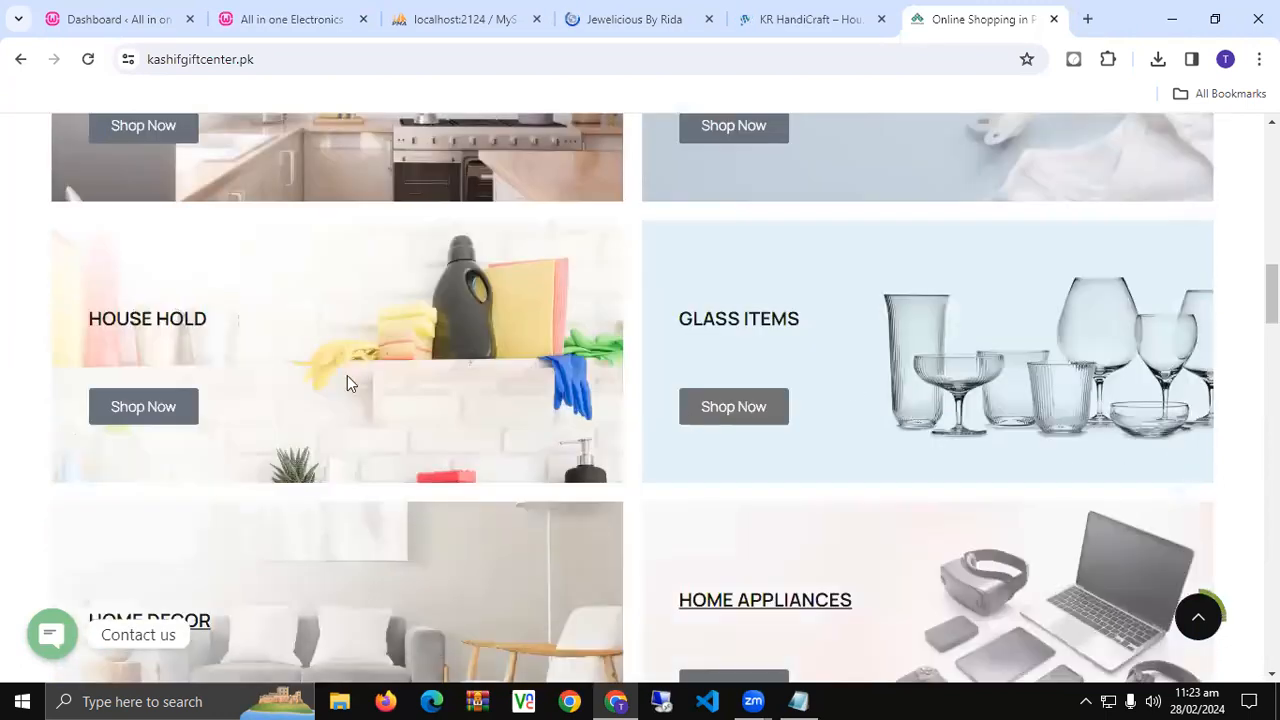
pyautogui.scroll(-2, 620, 420)
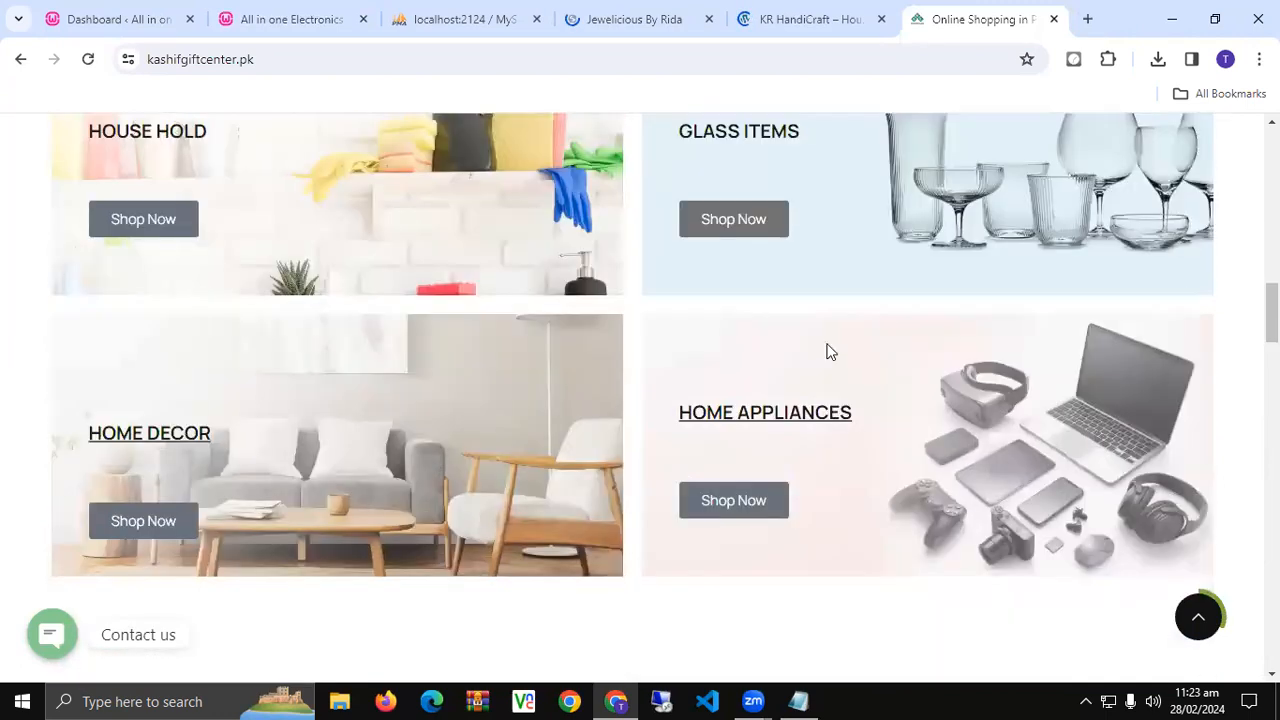
pyautogui.scroll(-3, 371, 472)
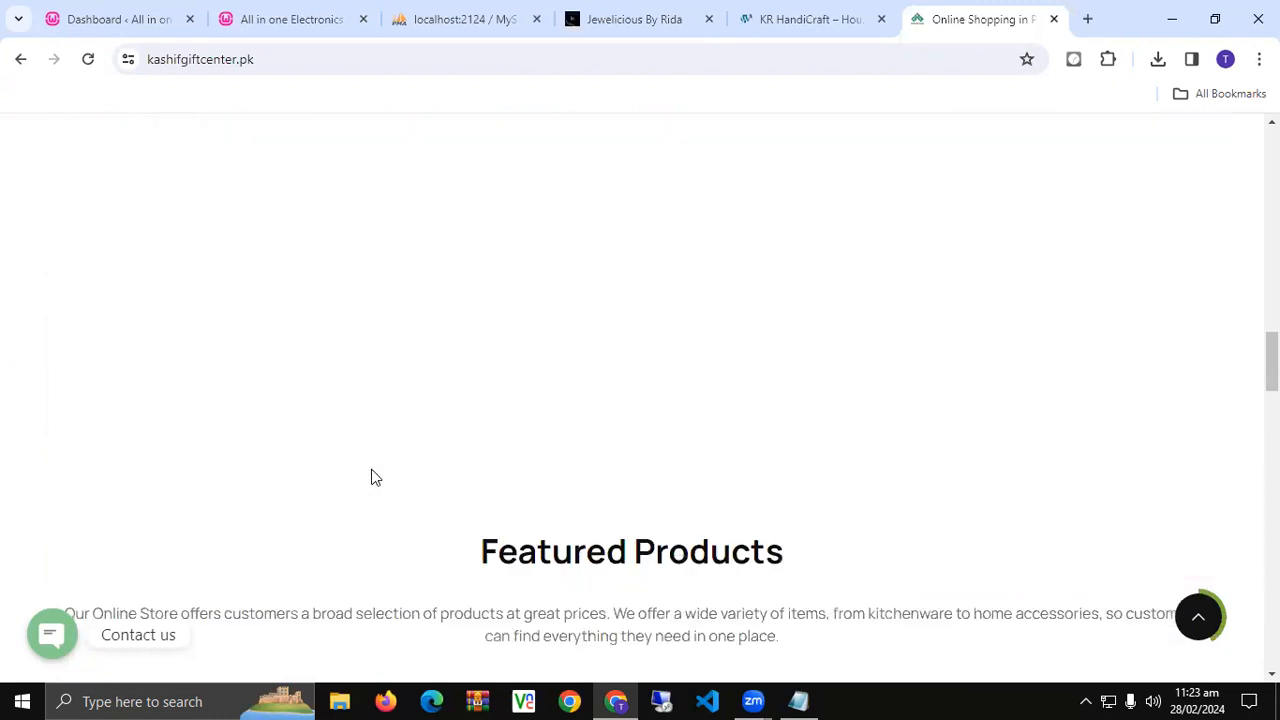
pyautogui.scroll(2, 371, 477)
pyautogui.scroll(-1, 371, 477)
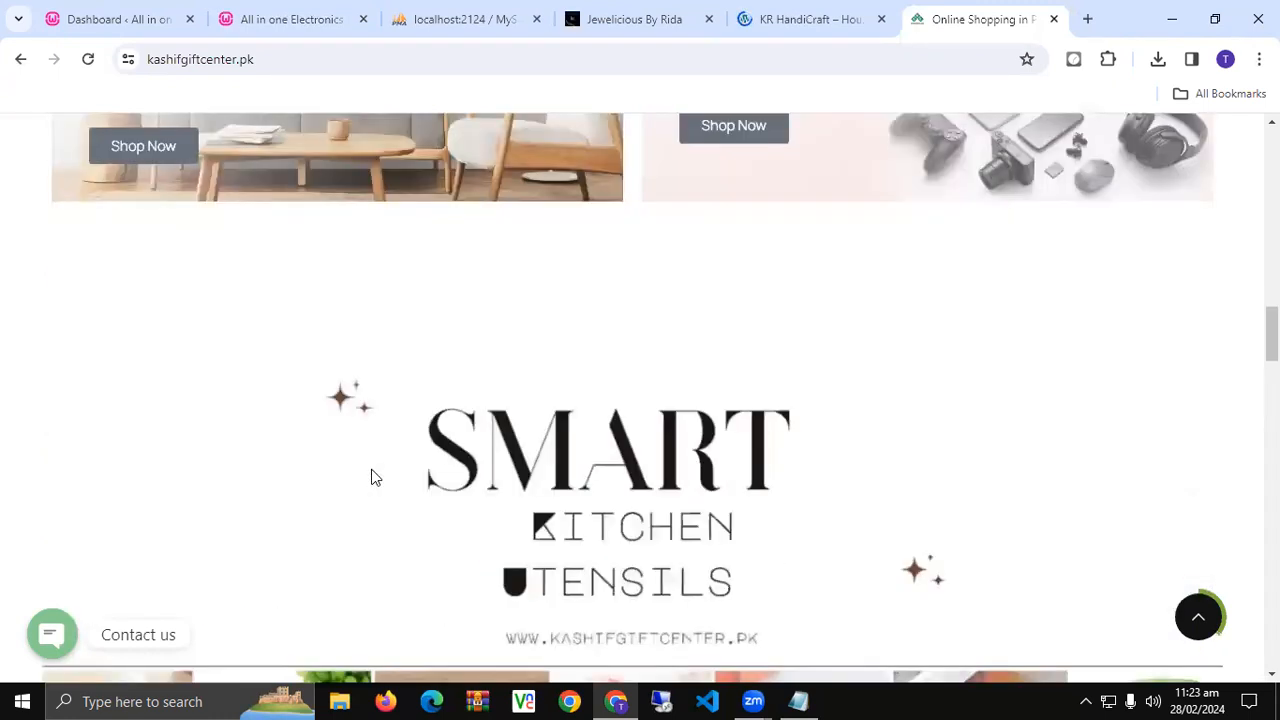
# - Browse the Jewelicious and KR HandiCraft tabs, then return to the local All in one Electronics Baazar site
pyautogui.click(668, 15)
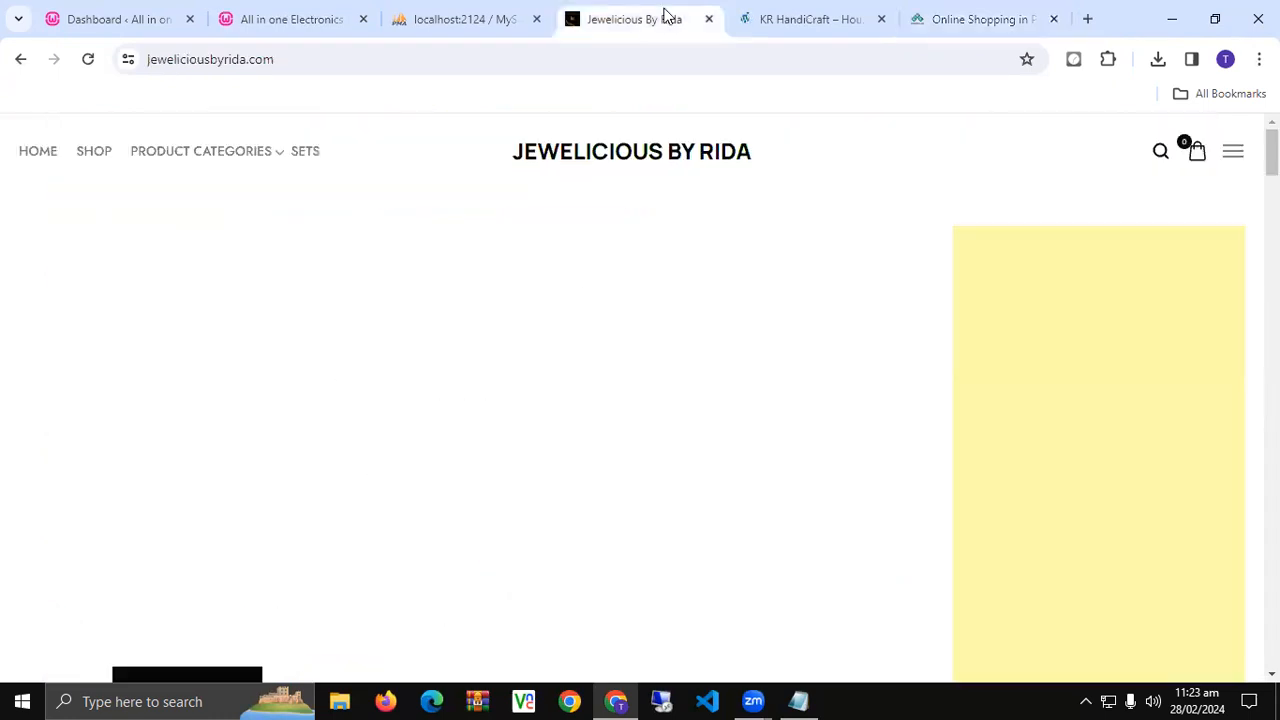
pyautogui.scroll(-5, 452, 347)
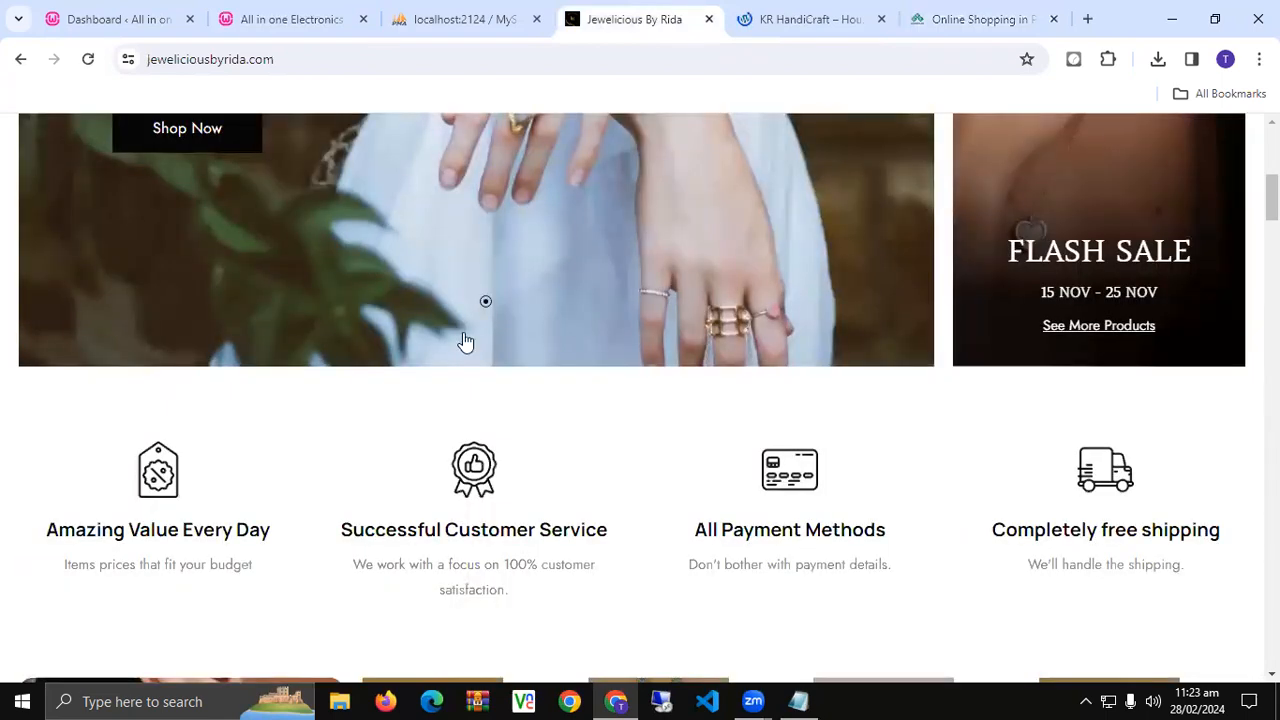
pyautogui.scroll(-8, 465, 342)
pyautogui.scroll(-2, 465, 342)
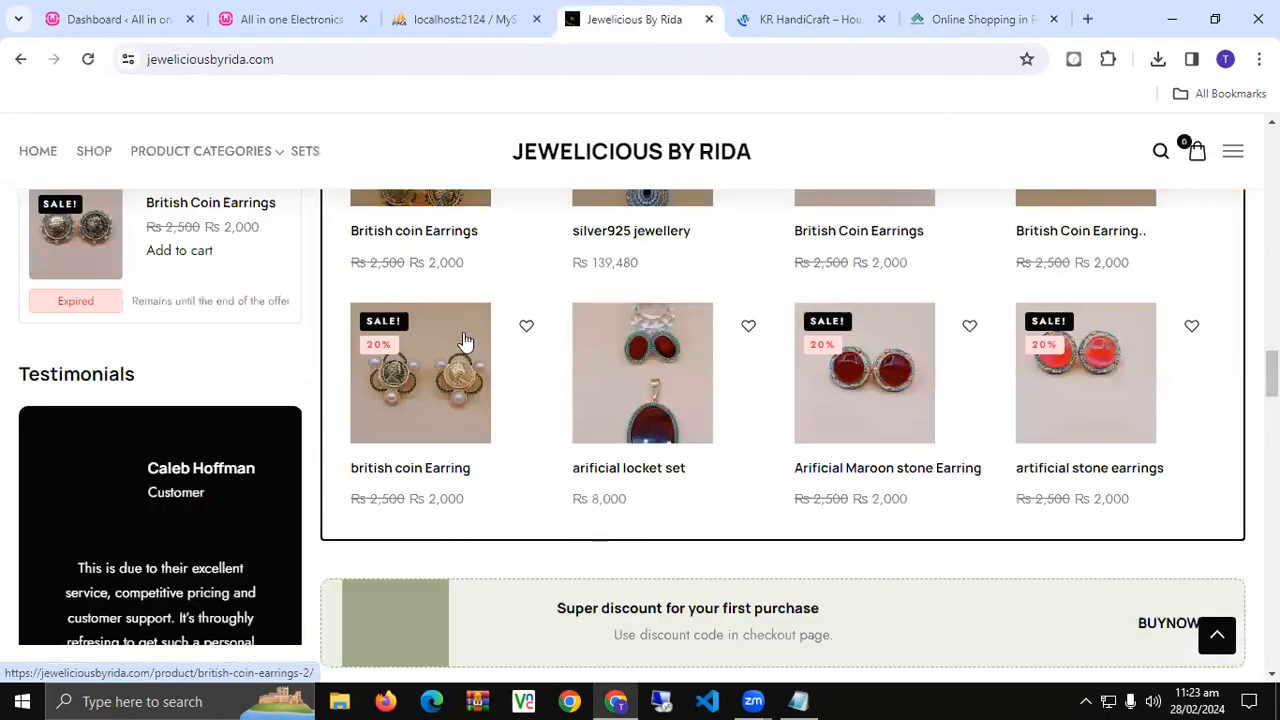
pyautogui.scroll(-5, 465, 342)
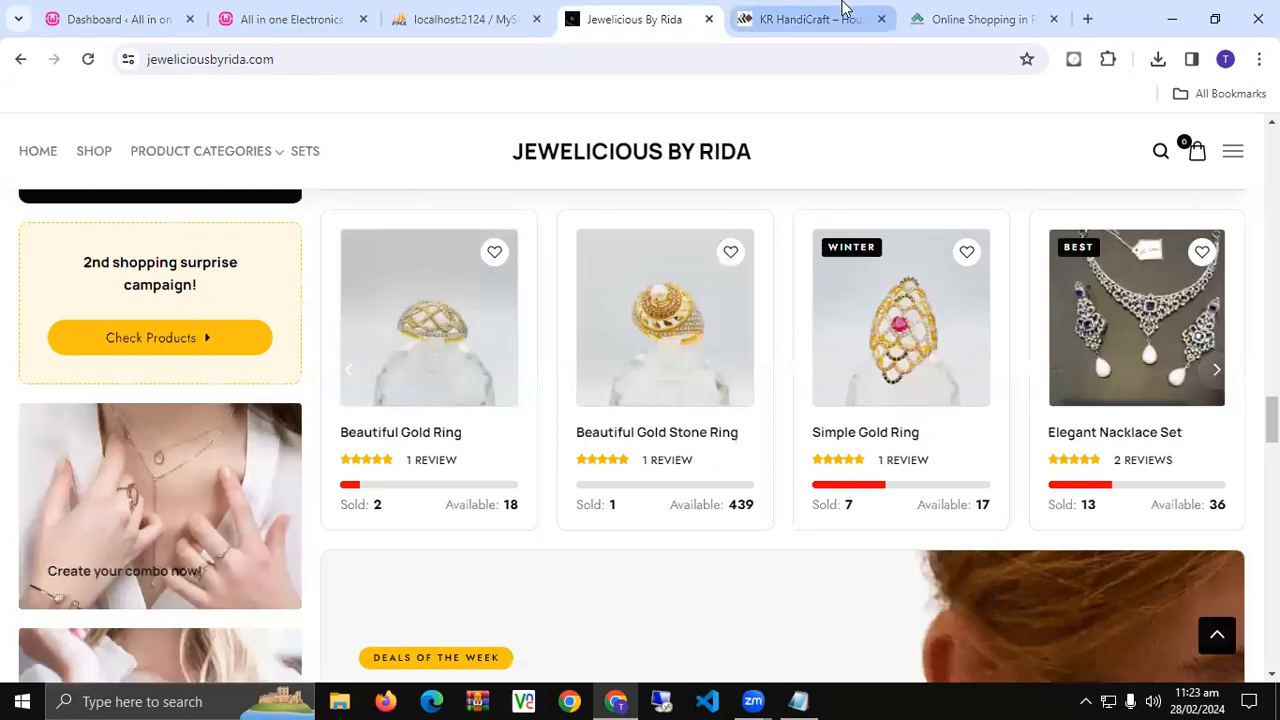
pyautogui.click(820, 20)
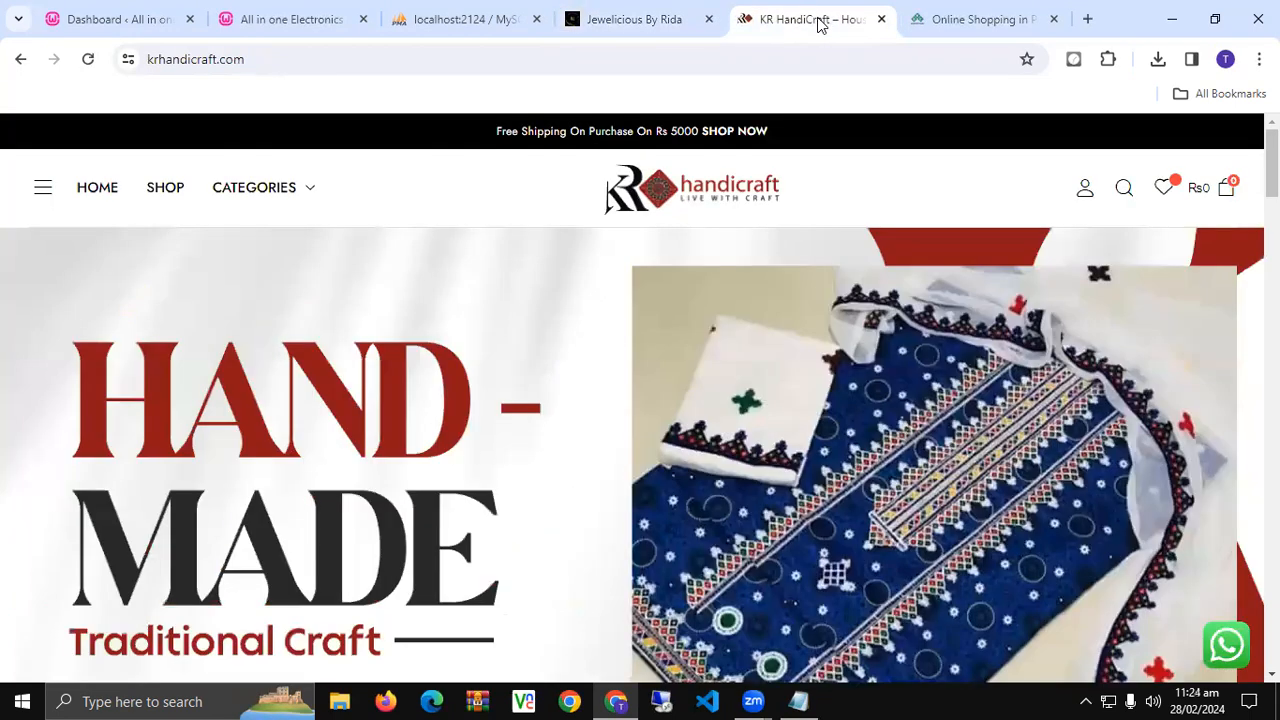
pyautogui.click(1008, 17)
pyautogui.scroll(5, 922, 390)
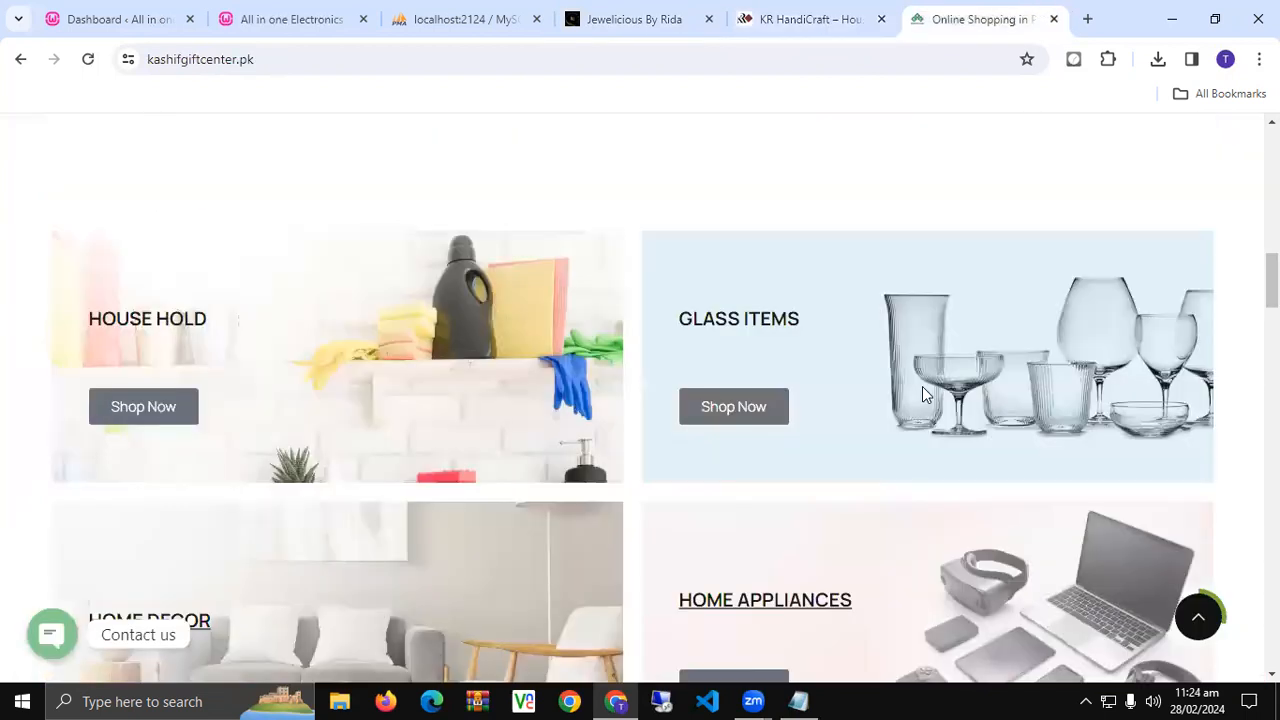
pyautogui.scroll(10, 922, 390)
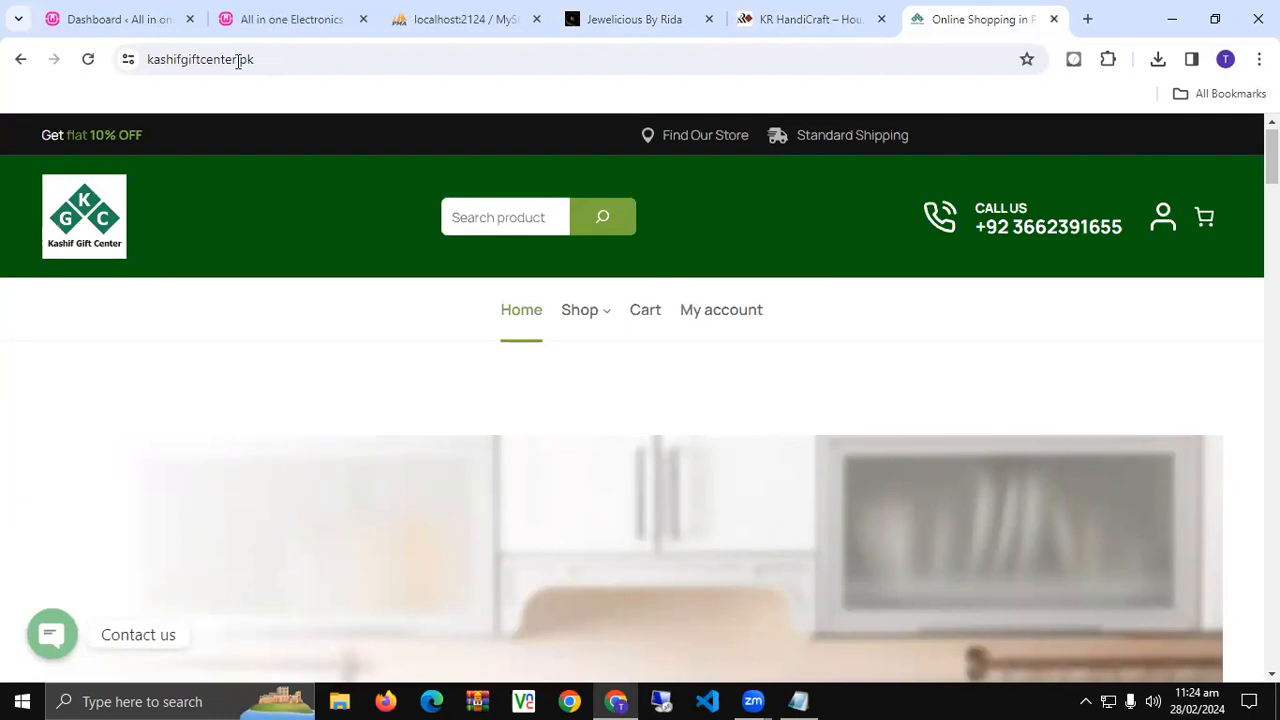
pyautogui.click(268, 7)
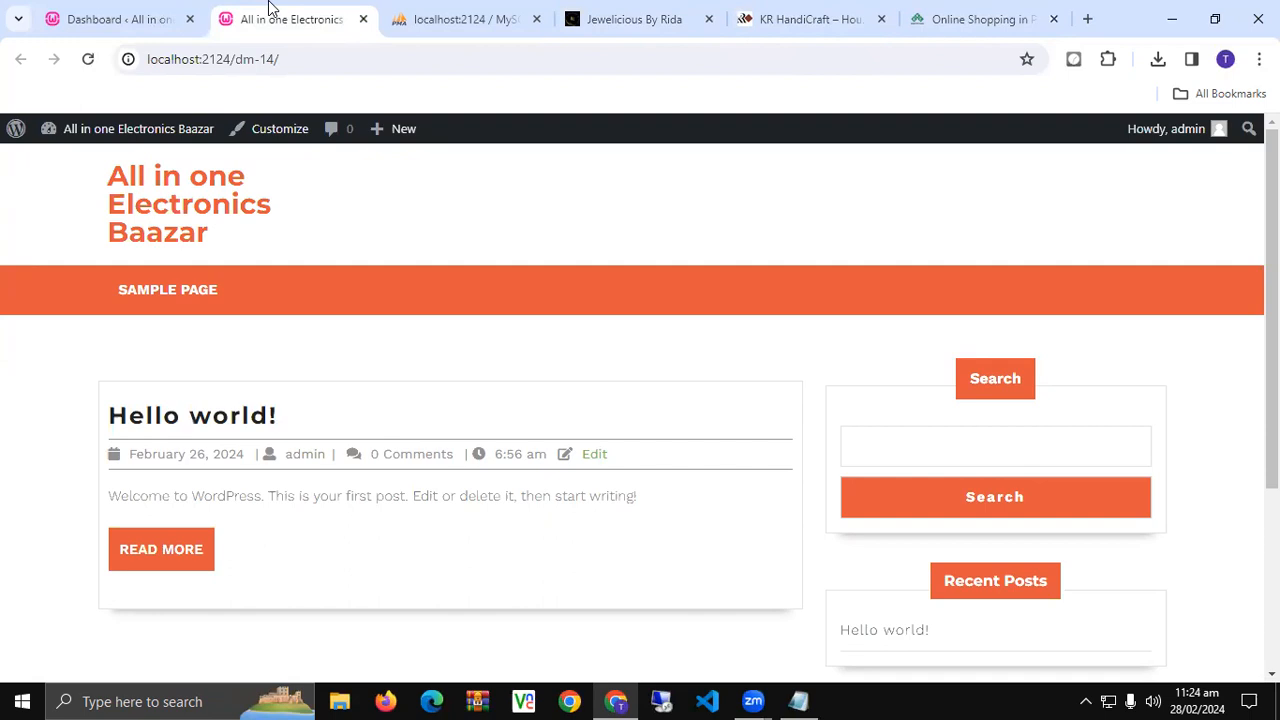
# - Move both pages, Privacy Policy and Sample Page, to the trash from the All Pages list
pyautogui.click(127, 8)
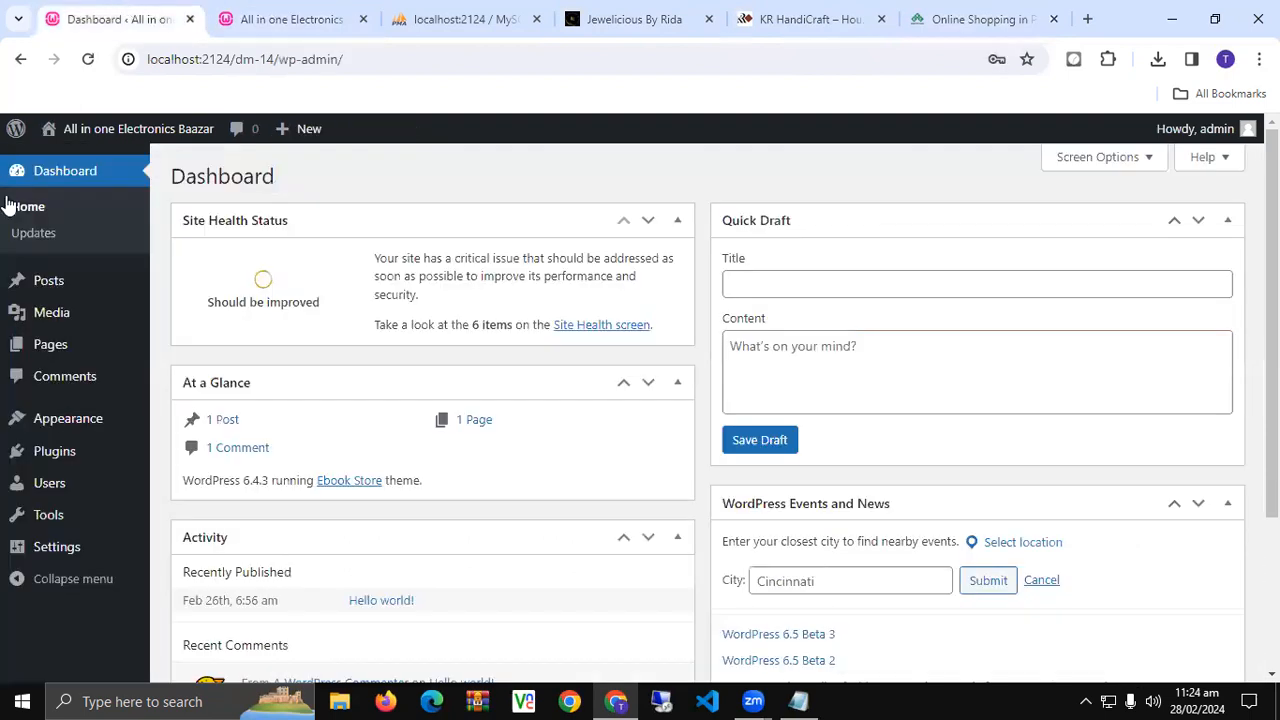
pyautogui.moveTo(50, 350)
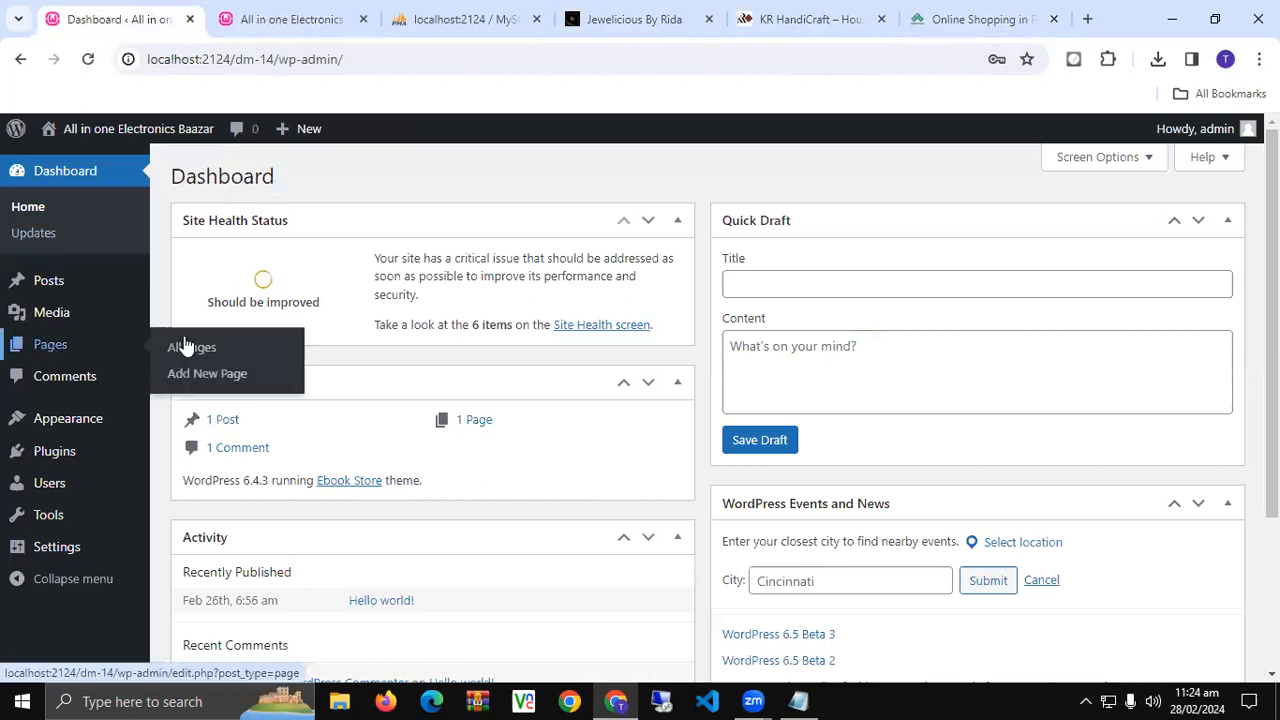
pyautogui.middleClick(144, 348)
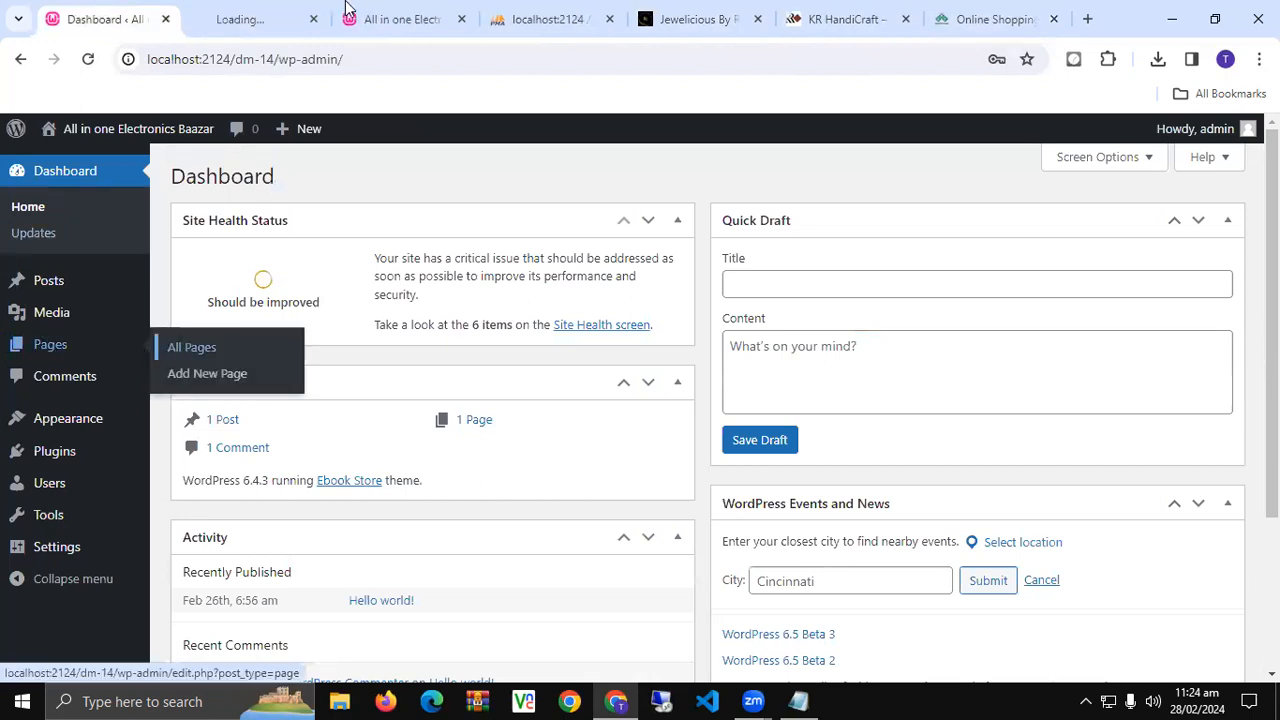
pyautogui.click(254, 18)
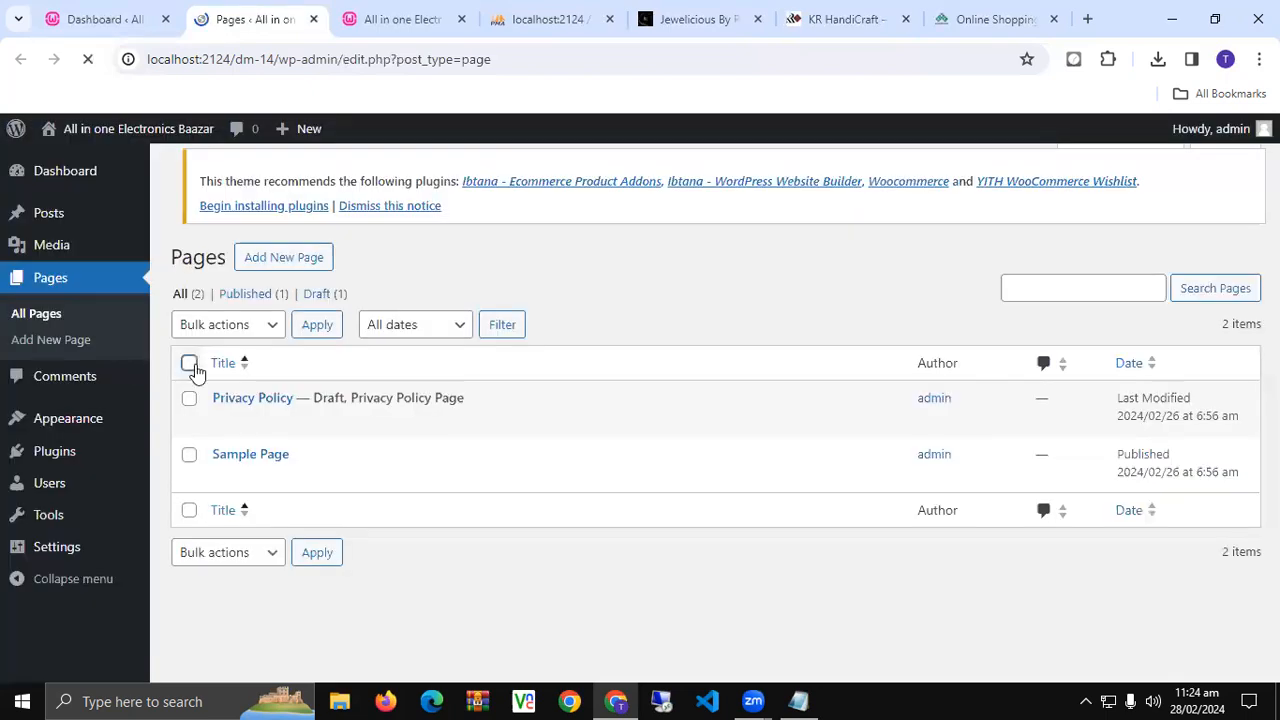
pyautogui.click(190, 364)
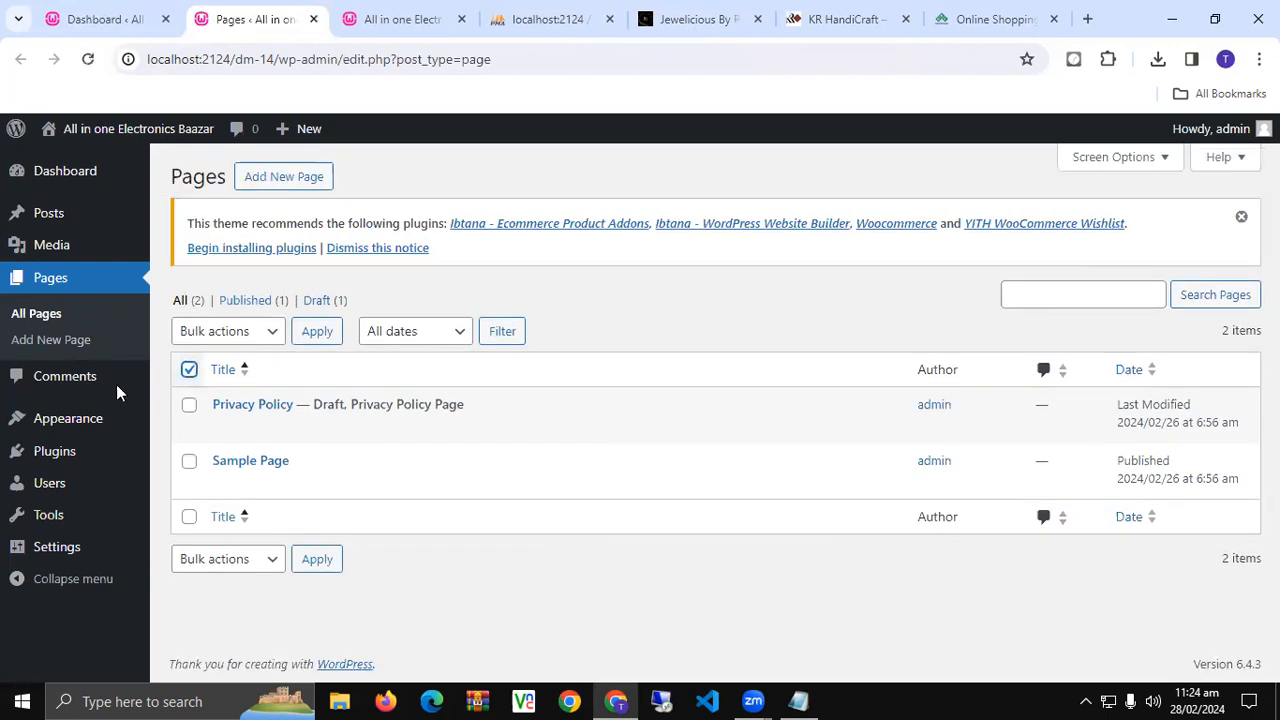
pyautogui.click(189, 370)
pyautogui.click(233, 338)
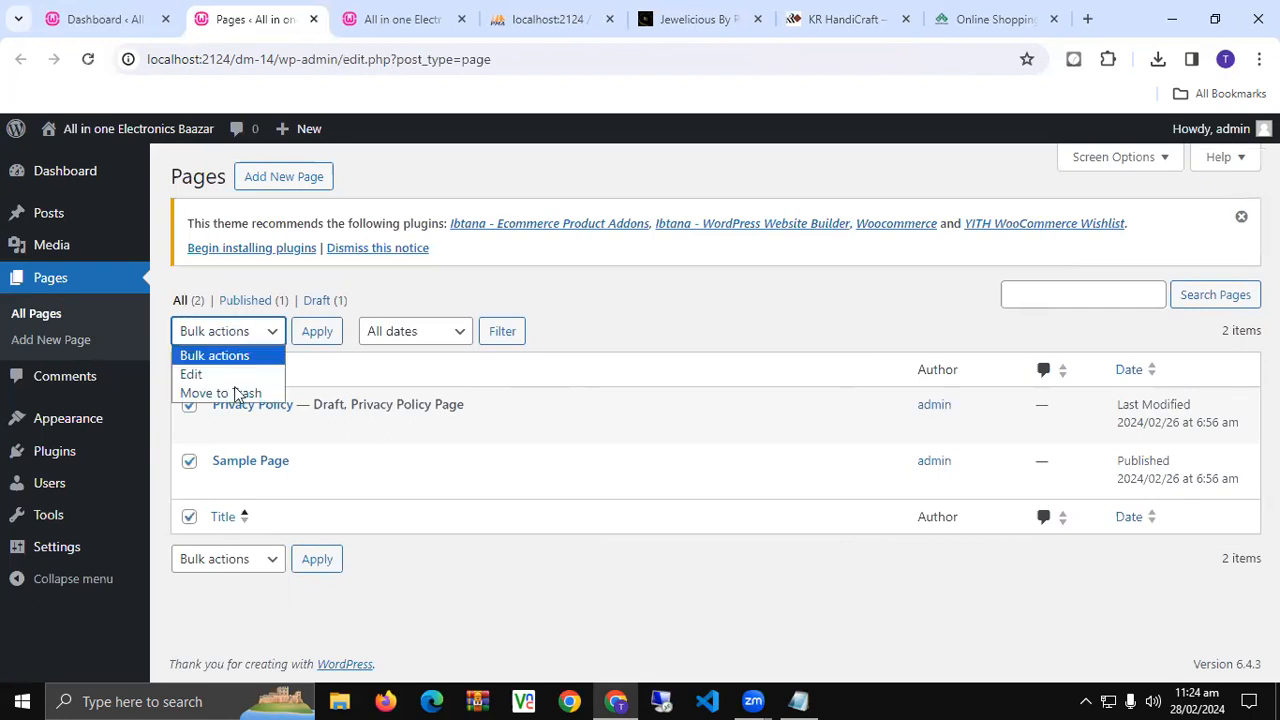
pyautogui.click(226, 391)
pyautogui.press('Tab')
pyautogui.press('Return')
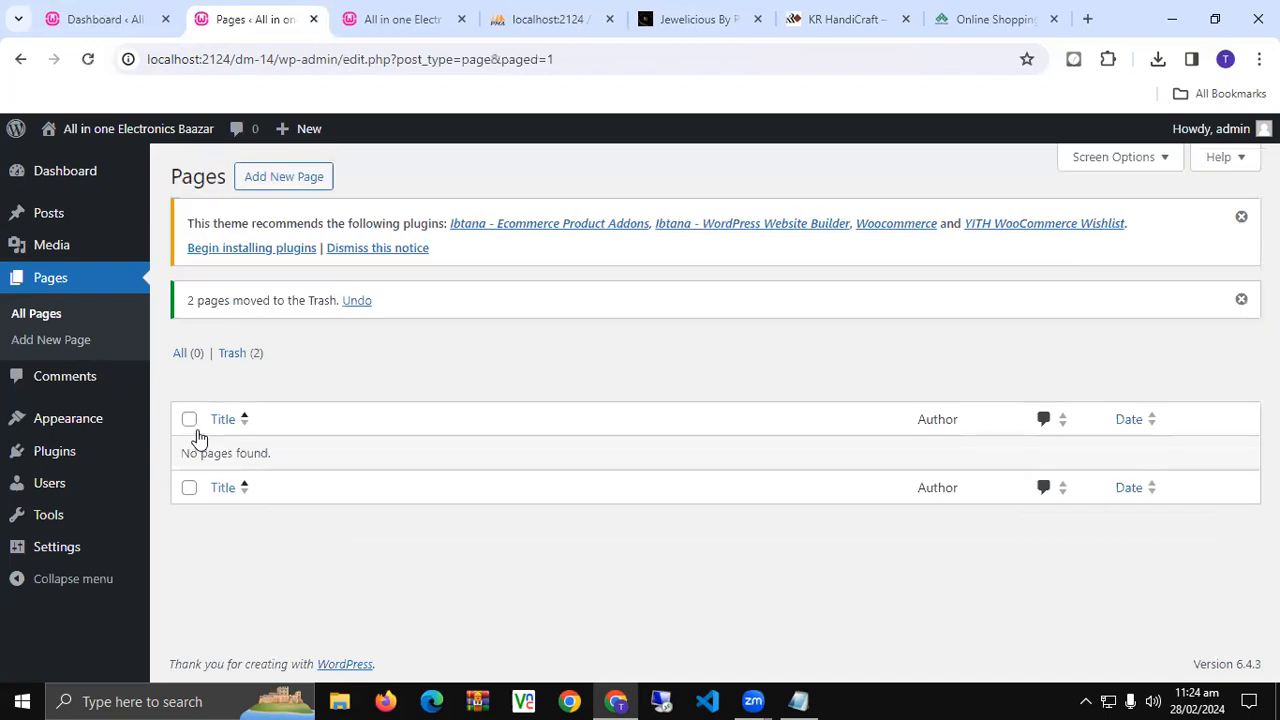
# - In the Trash view, select both pages and delete them permanently
pyautogui.click(232, 354)
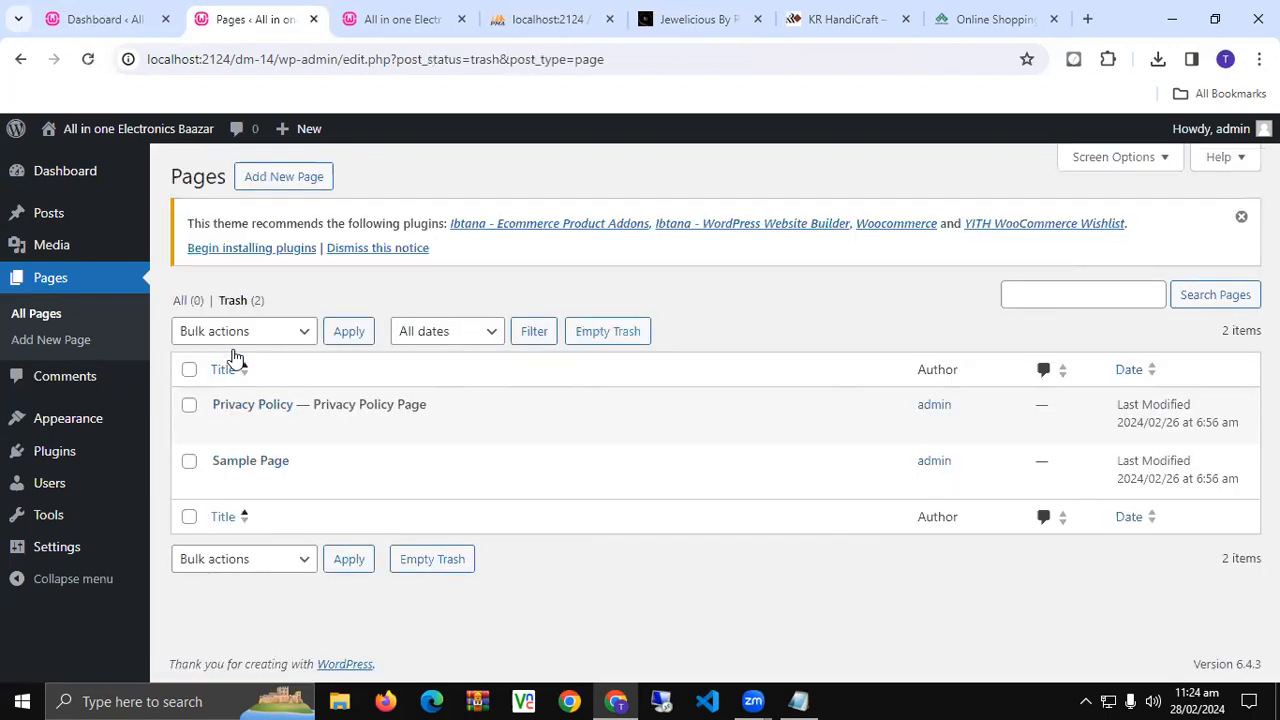
pyautogui.click(189, 369)
pyautogui.click(250, 338)
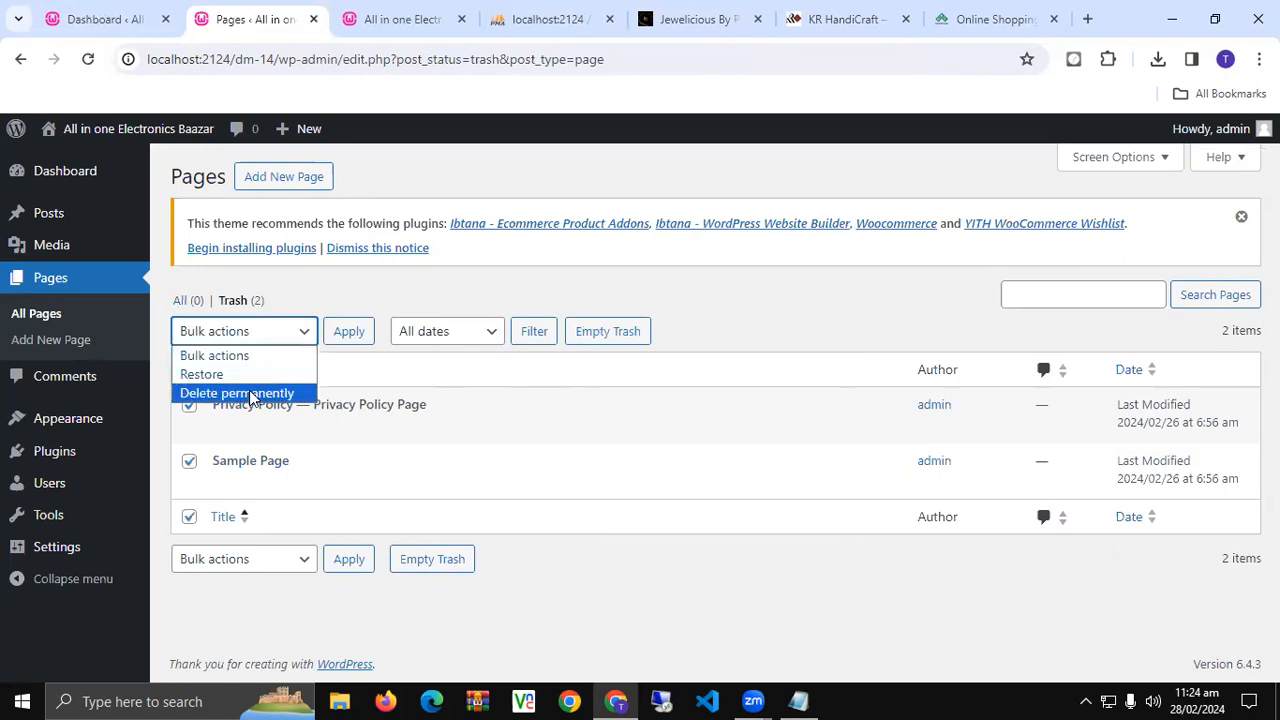
pyautogui.click(252, 391)
pyautogui.click(345, 331)
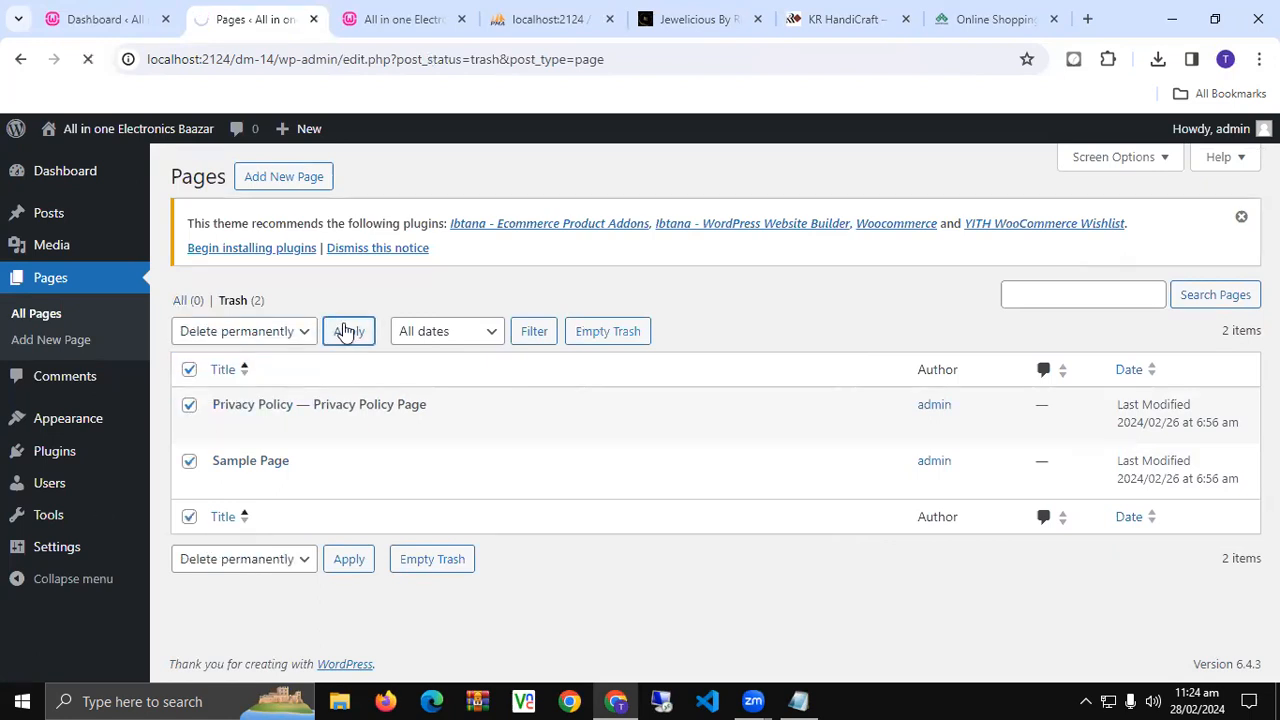
pyautogui.click(740, 14)
# - Reload the Online Shopping and KR HandiCraft store tabs and scroll through KR HandiCraft
pyautogui.click(775, 10)
pyautogui.click(772, 8)
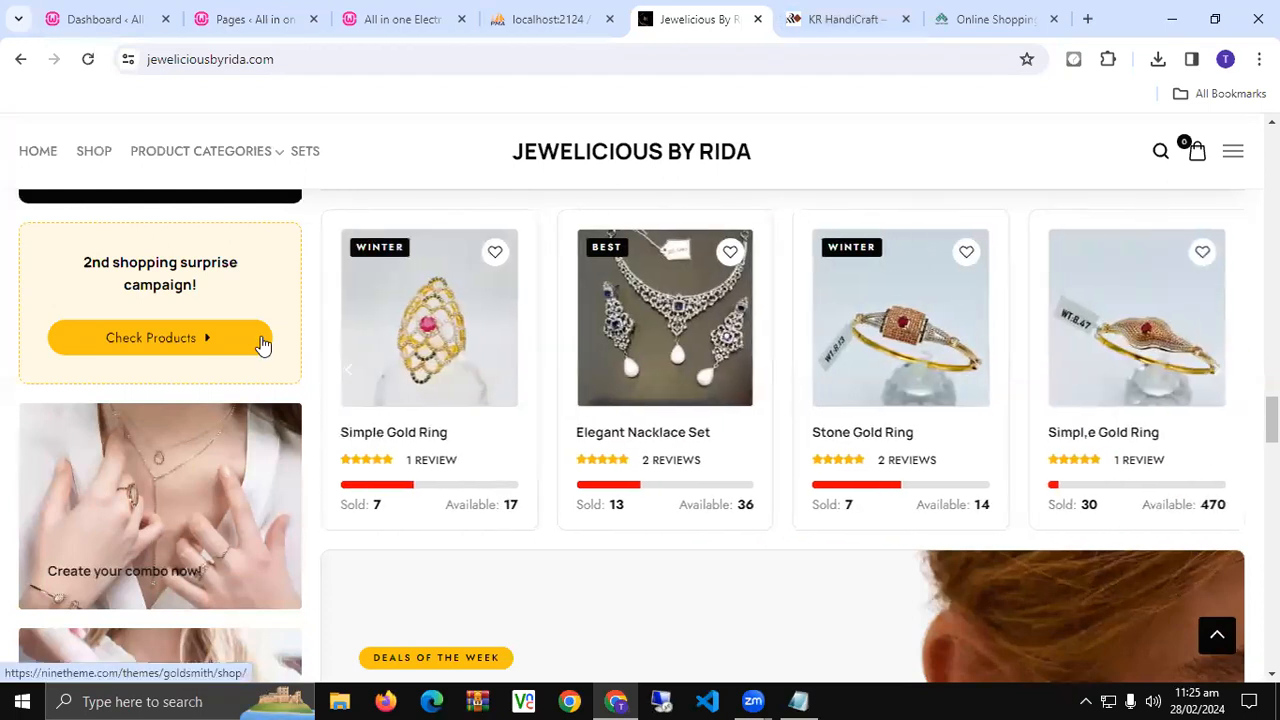
pyautogui.click(840, 18)
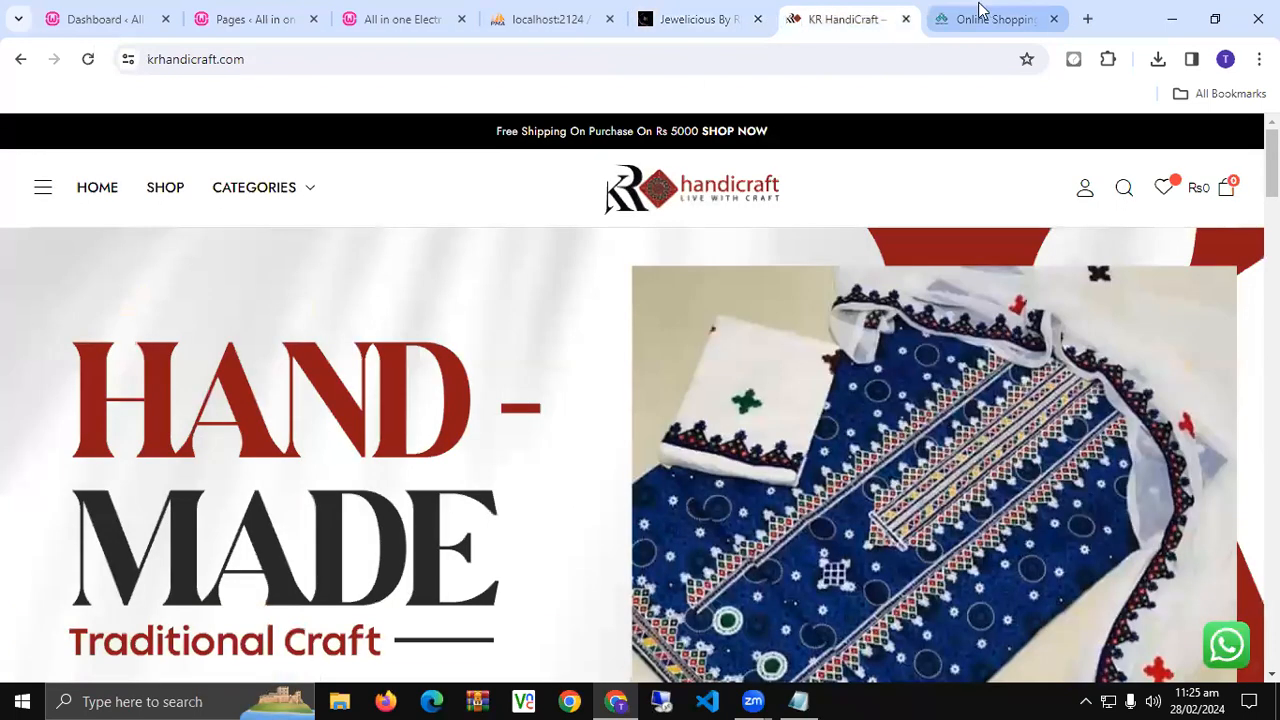
pyautogui.click(985, 18)
pyautogui.click(96, 58)
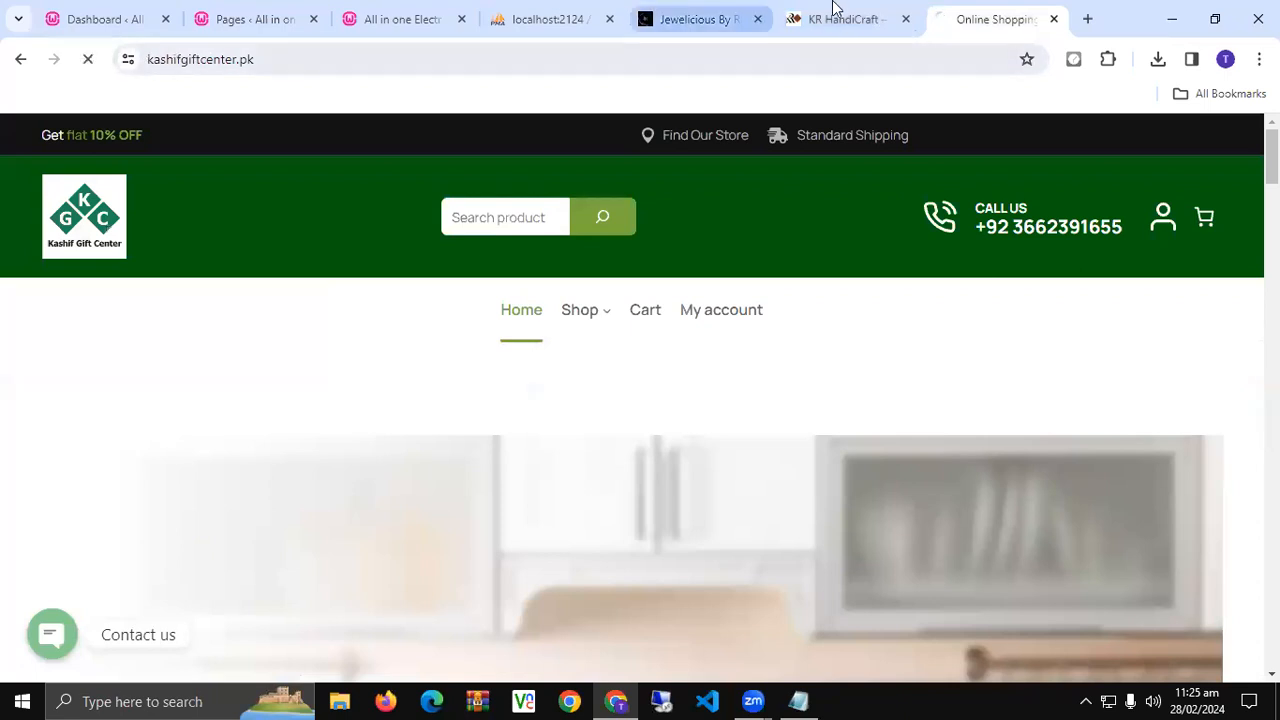
pyautogui.click(833, 6)
pyautogui.click(86, 58)
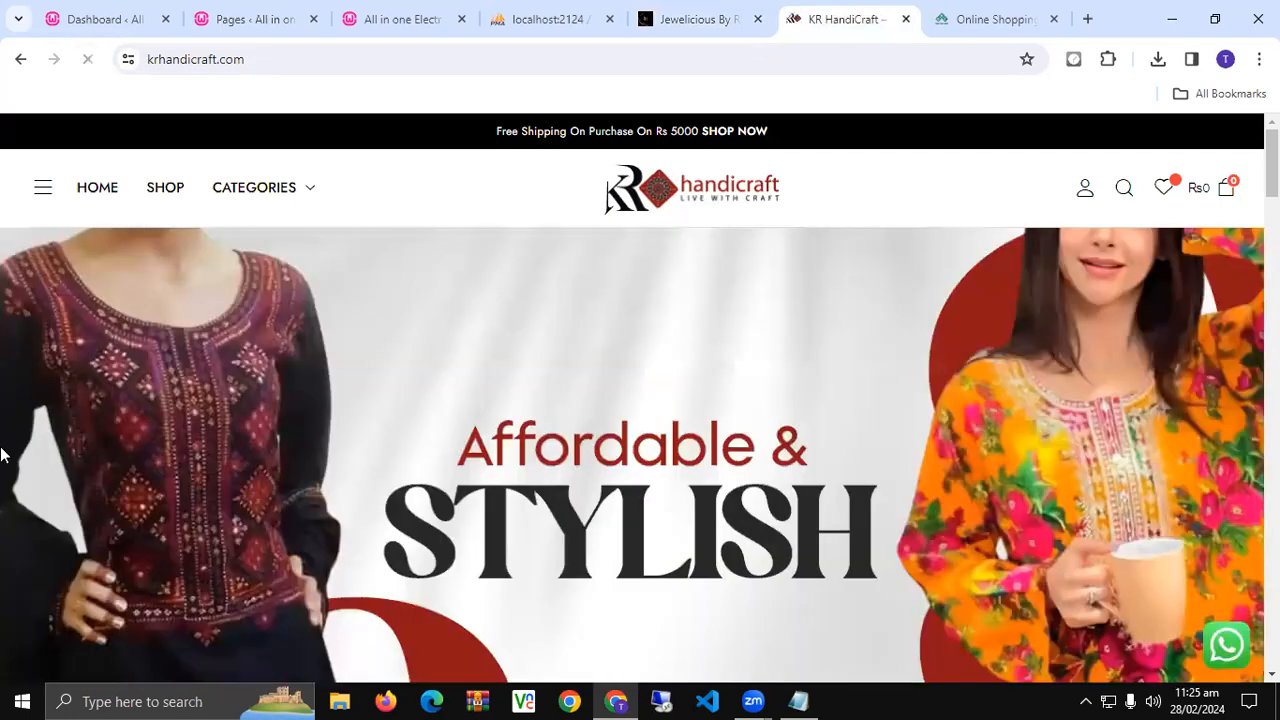
pyautogui.scroll(-5, 3, 452)
pyautogui.scroll(-4, 3, 452)
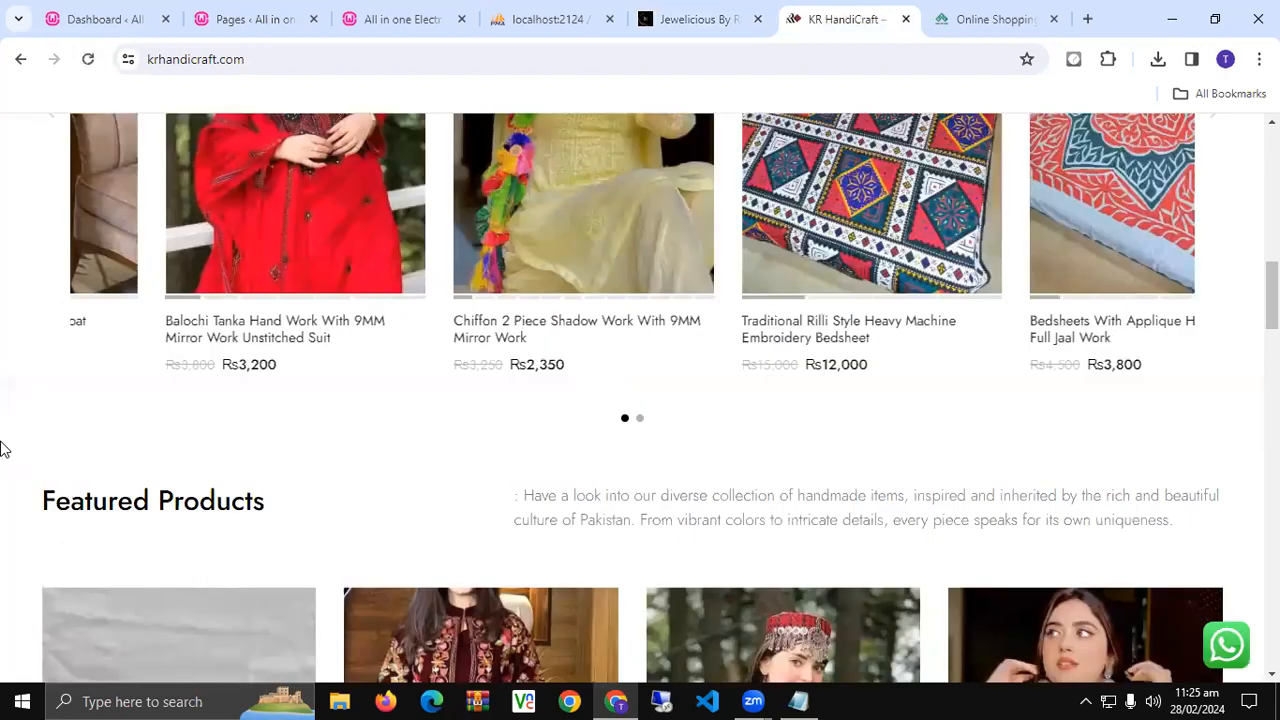
pyautogui.scroll(-4, 3, 450)
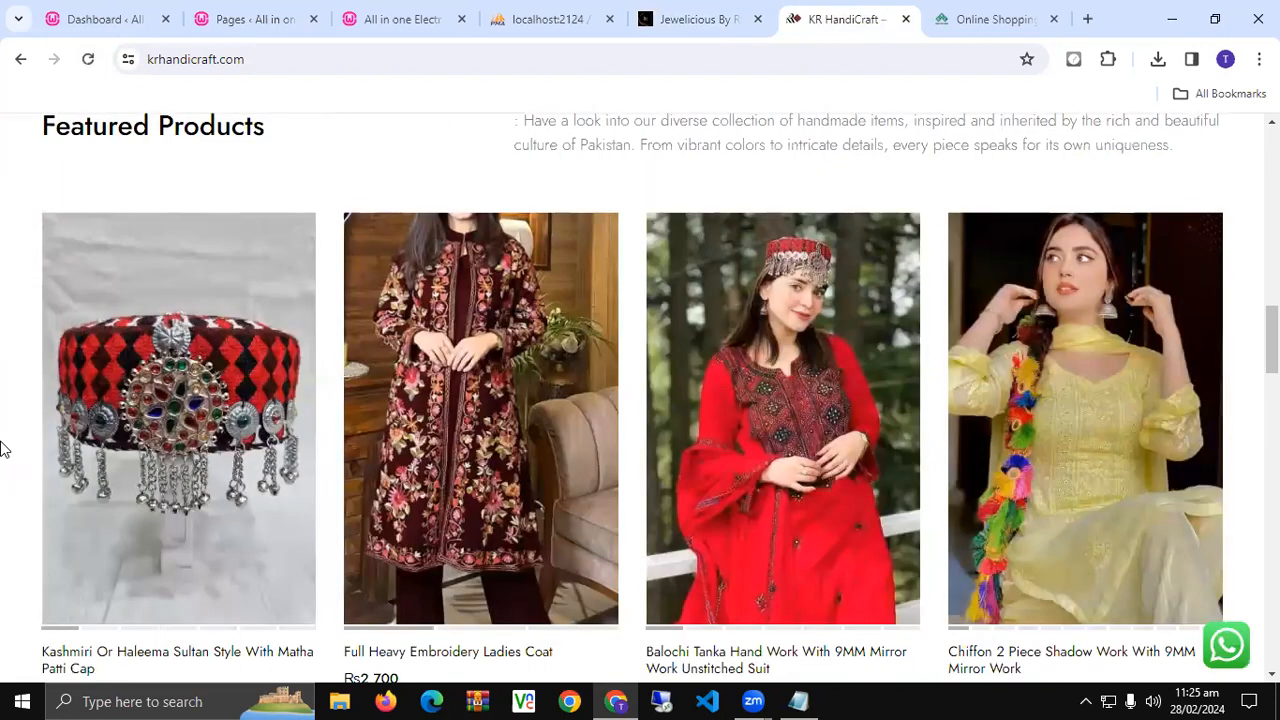
pyautogui.scroll(-5, 3, 450)
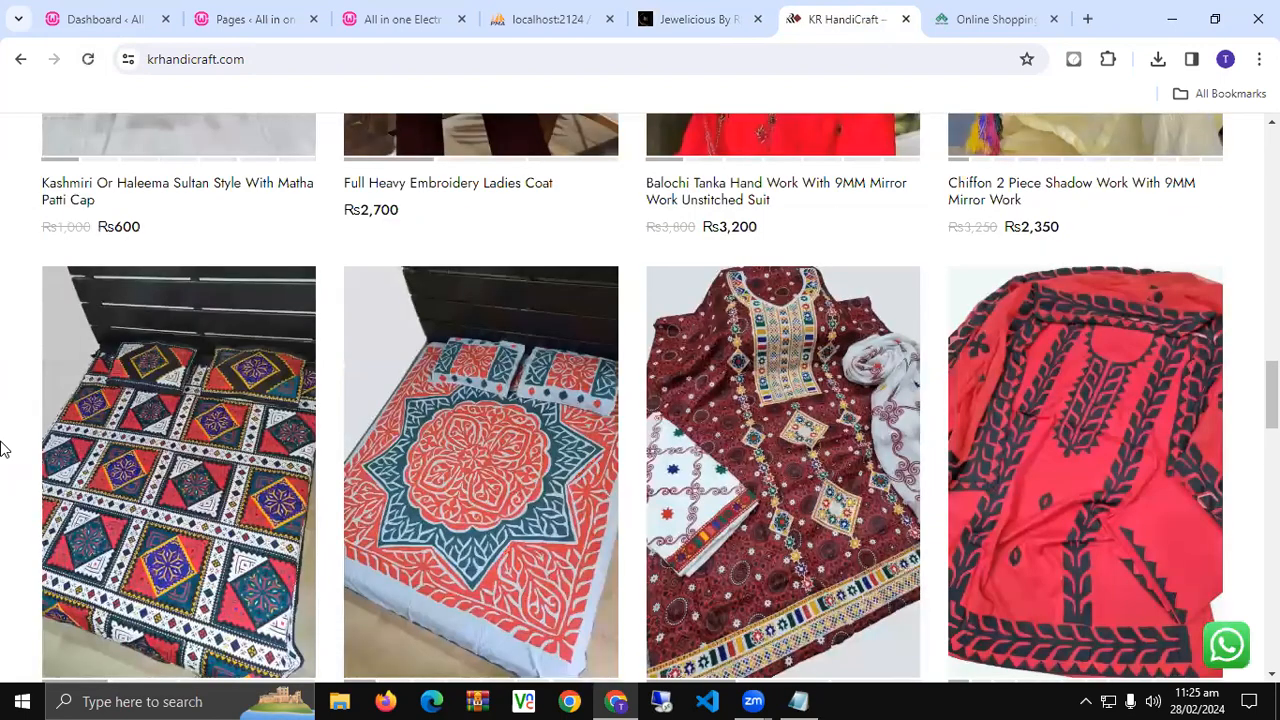
pyautogui.scroll(-6, 3, 450)
pyautogui.scroll(-6, 3, 450)
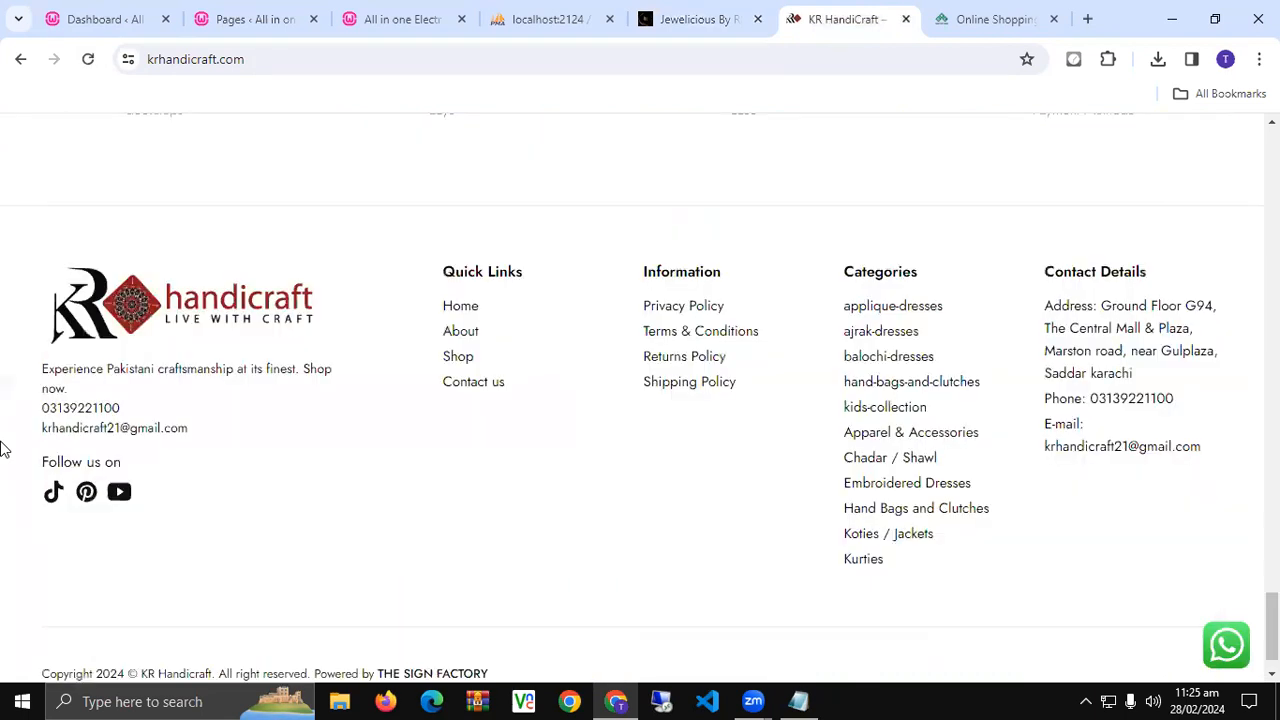
pyautogui.scroll(-1, 3, 450)
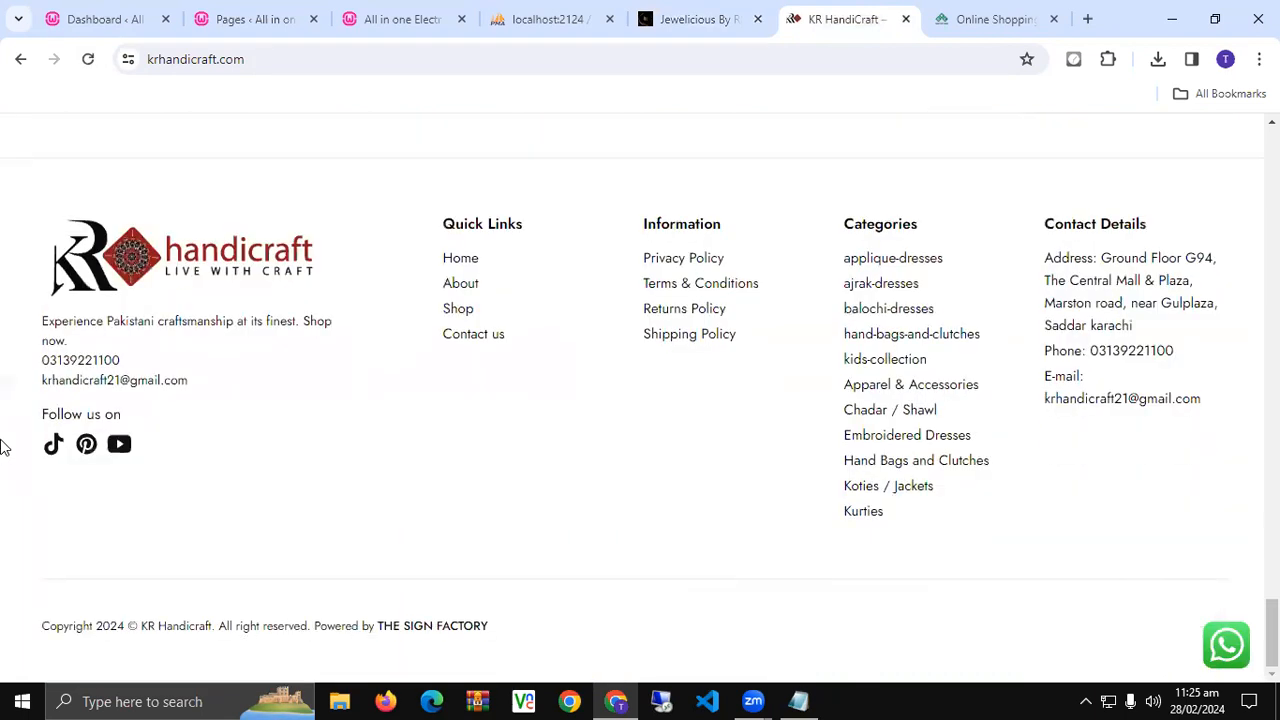
# - On Jewelicious By Rida, advance the product carousel six times to view rings and the Elegant Nacklace Set
pyautogui.click(647, 40)
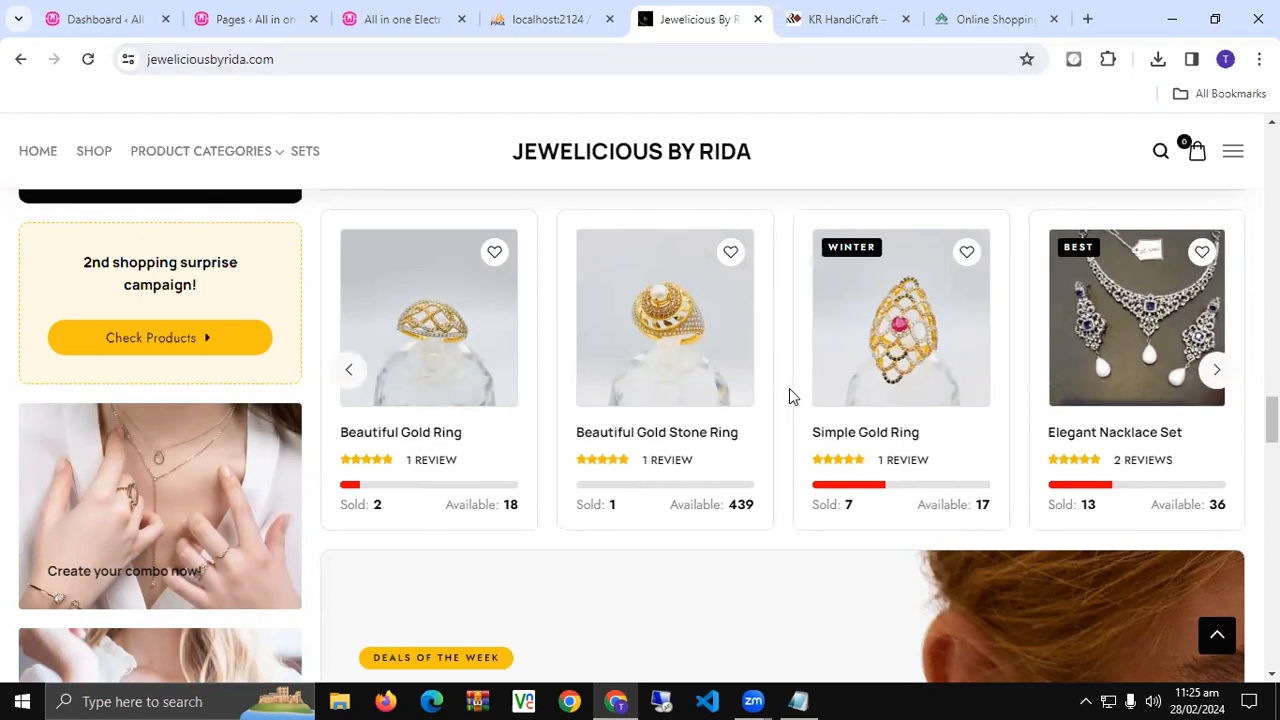
pyautogui.click(1216, 372)
pyautogui.click(1216, 376)
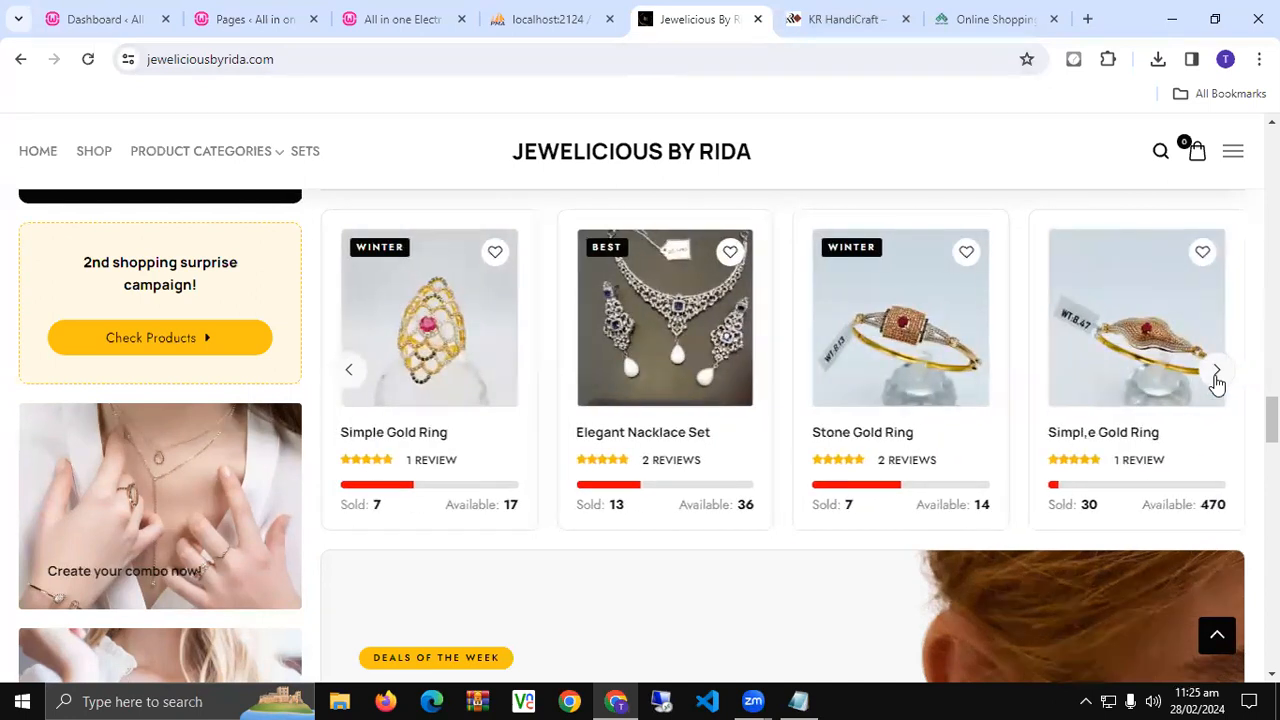
pyautogui.click(1216, 382)
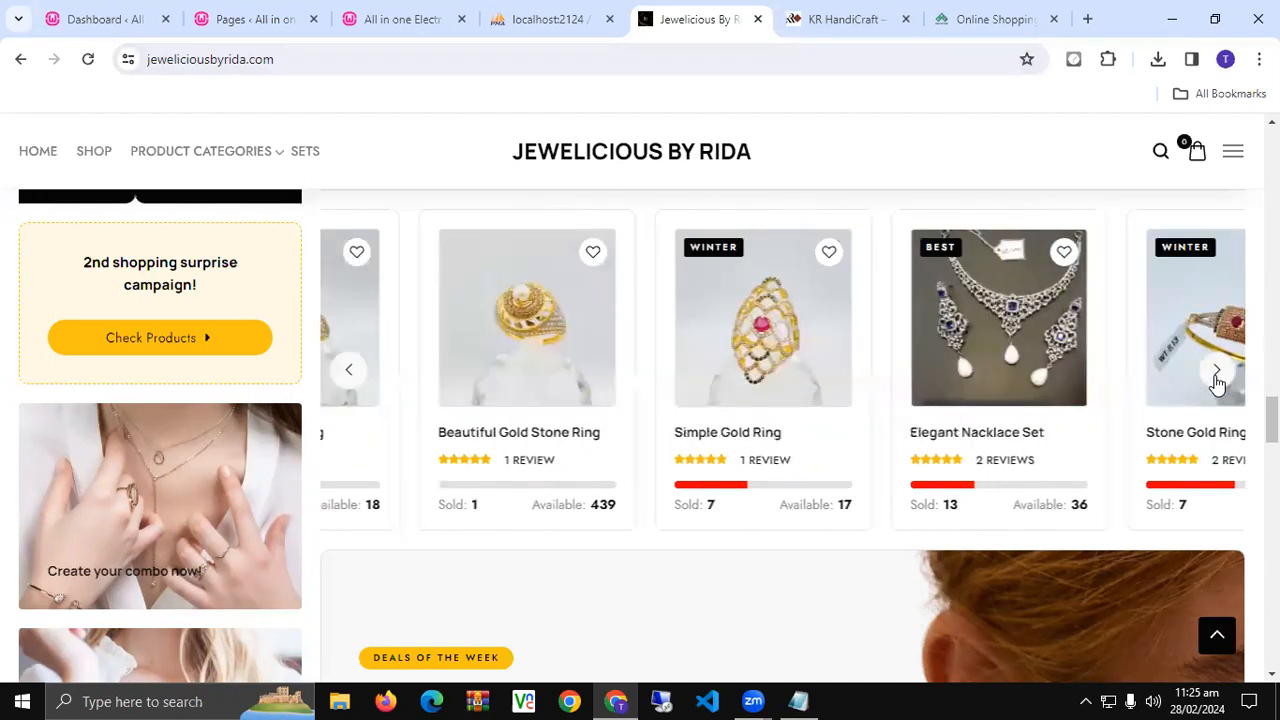
pyautogui.click(1216, 382)
pyautogui.click(1216, 382)
pyautogui.click(1216, 382)
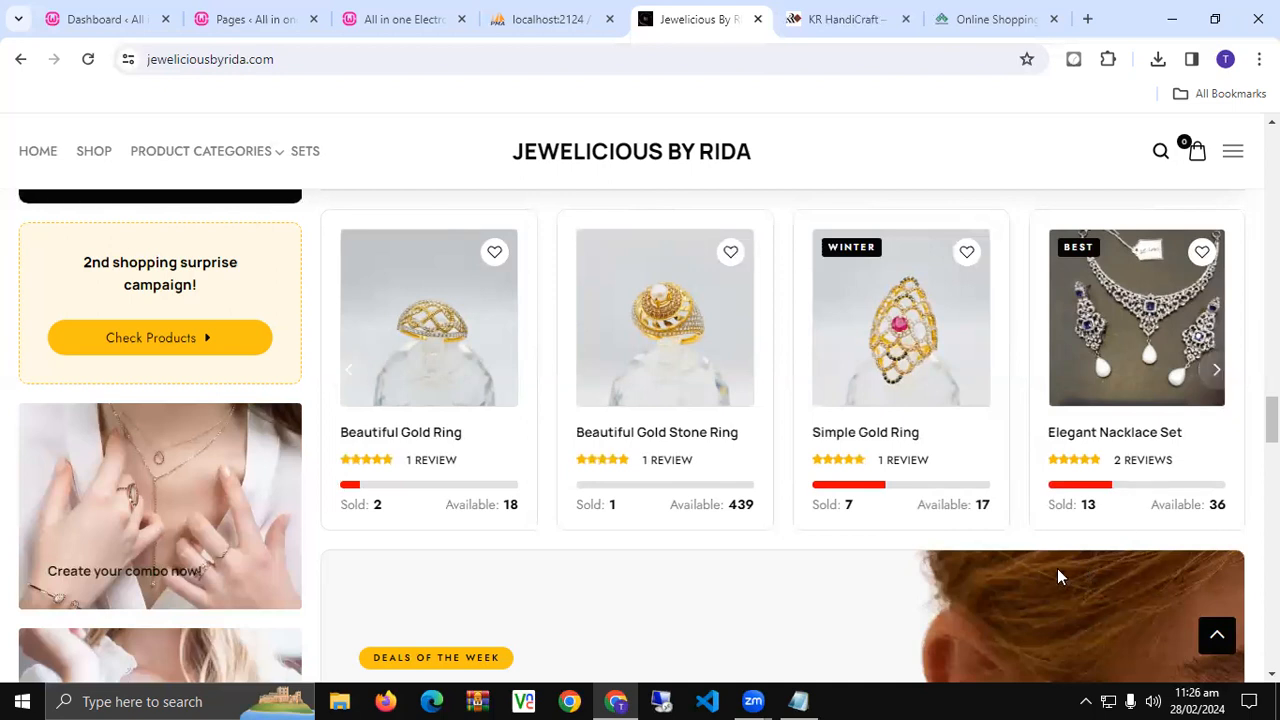
# - Create a new blank page with Add New Page and return to its editor tab
pyautogui.click(390, 20)
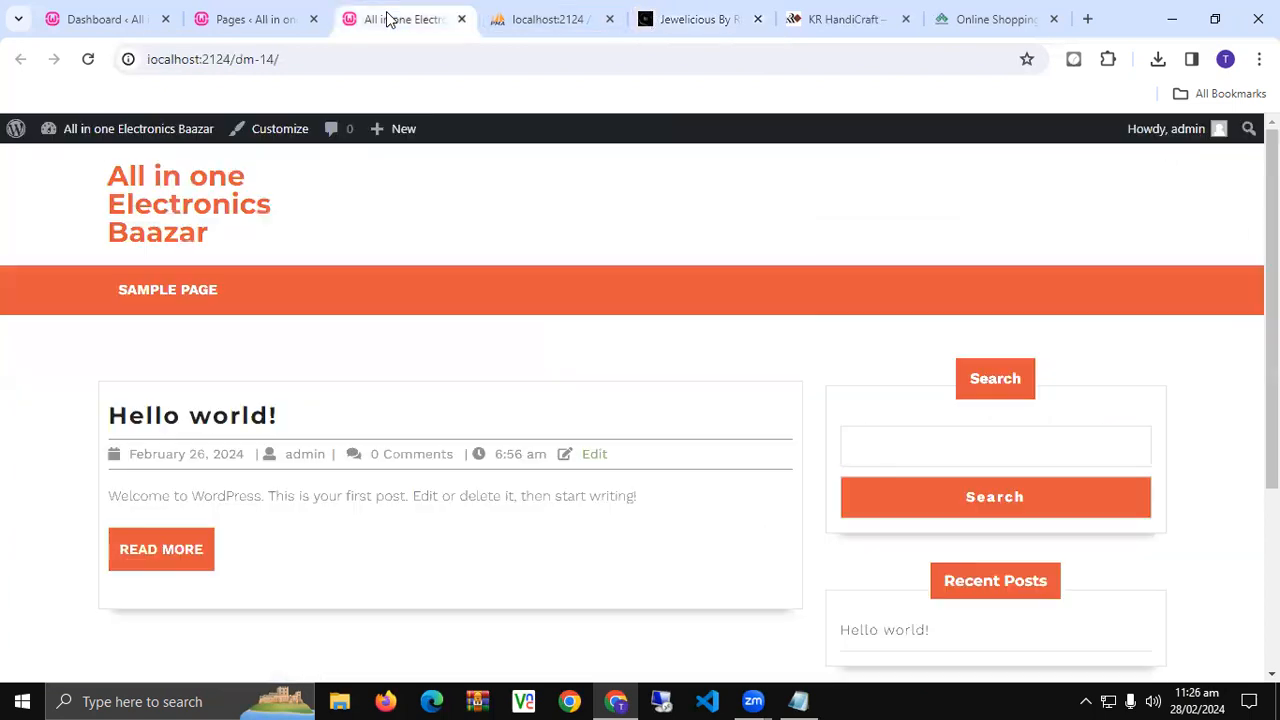
pyautogui.click(266, 14)
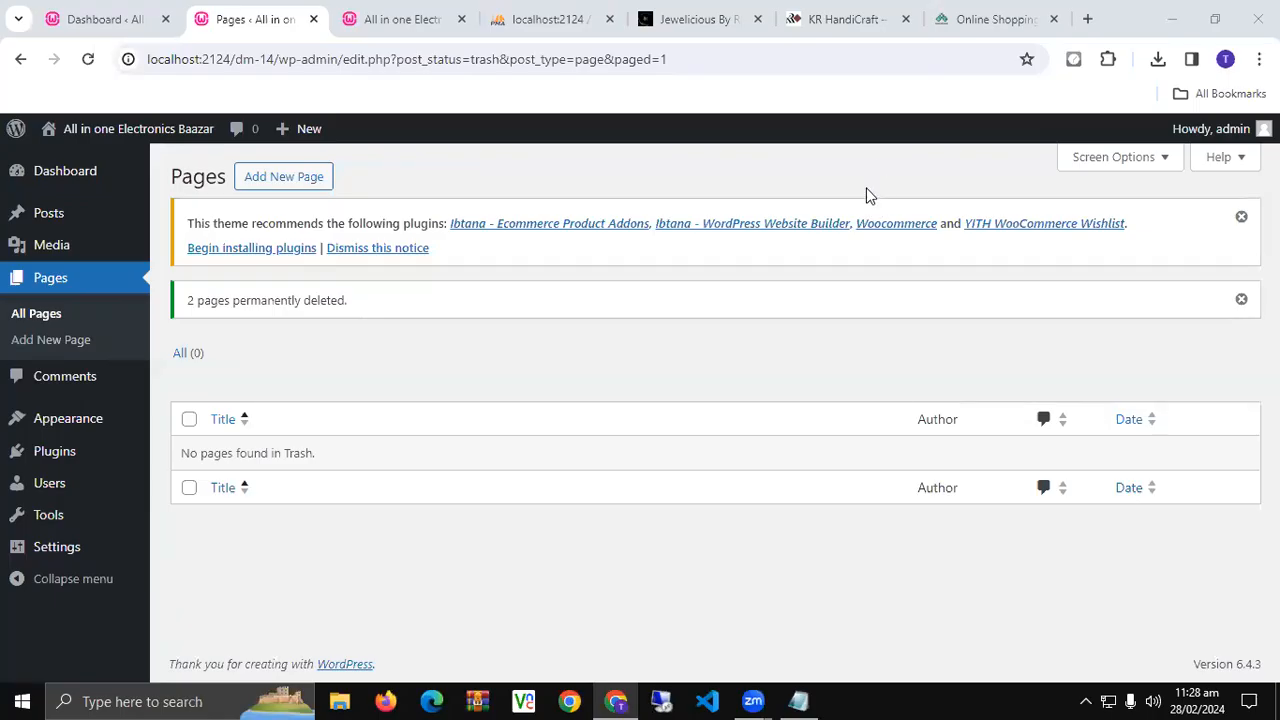
pyautogui.click(272, 179)
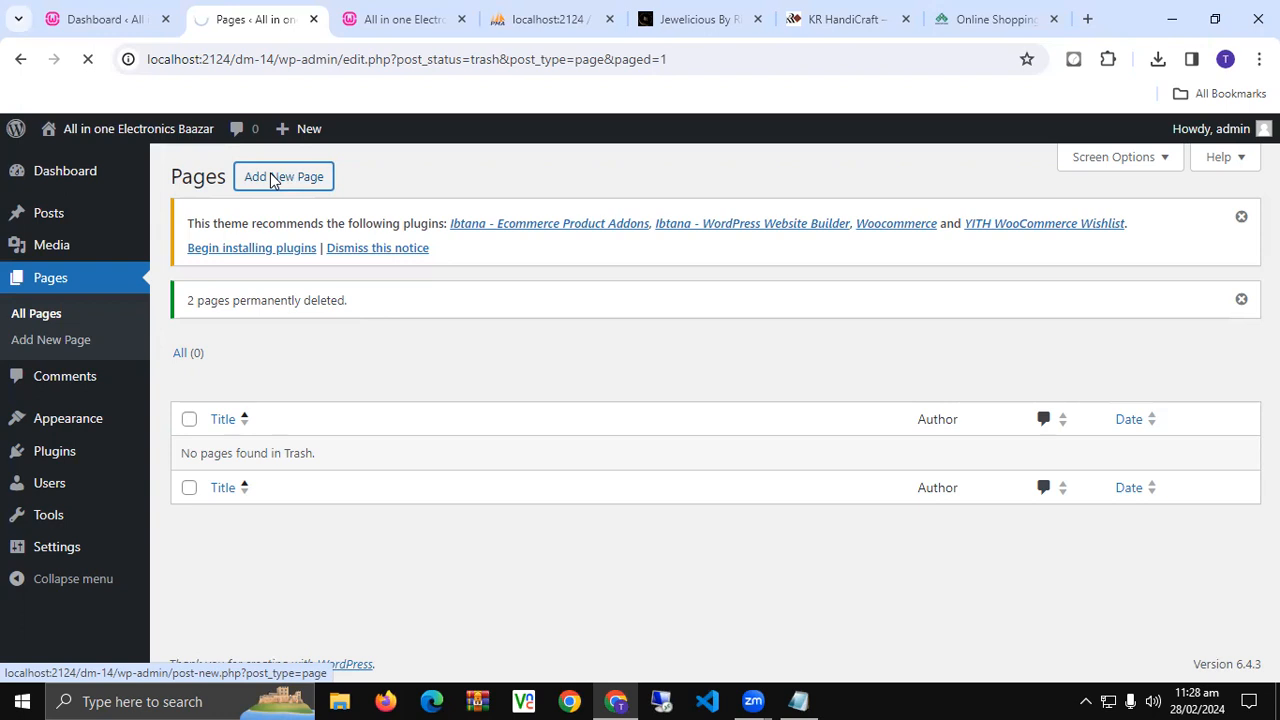
pyautogui.click(838, 12)
pyautogui.click(738, 10)
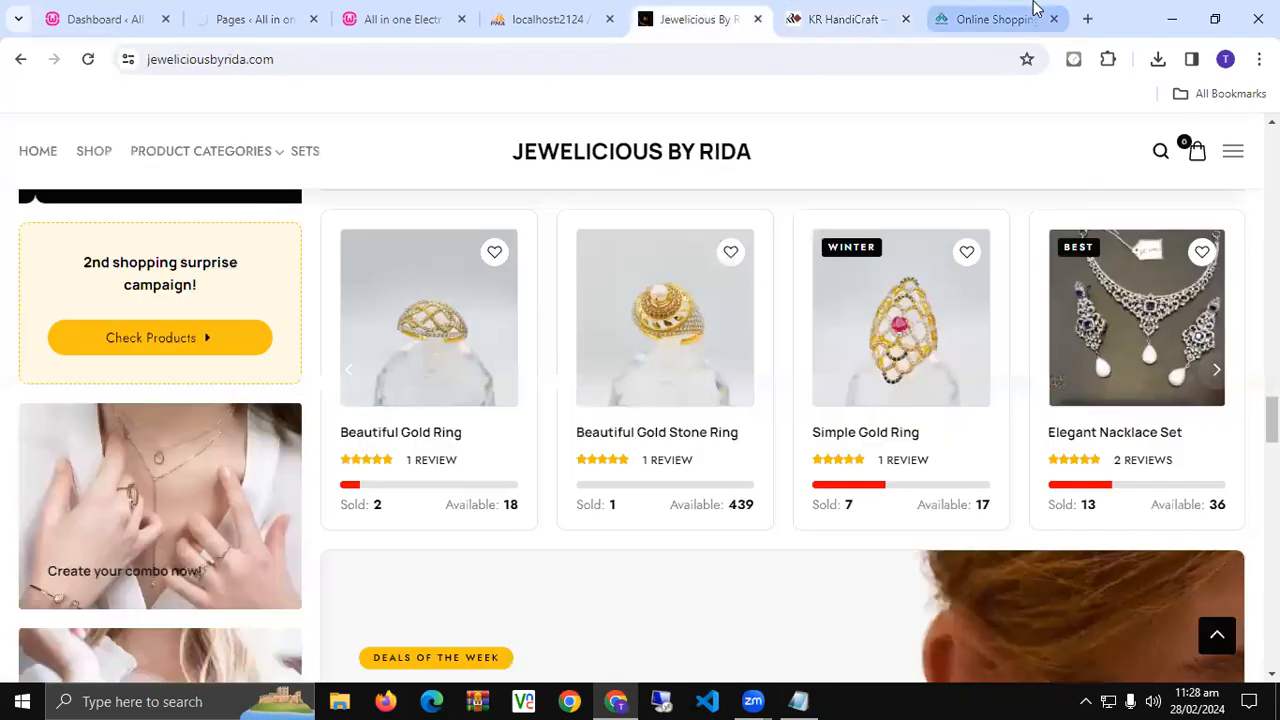
pyautogui.click(1034, 16)
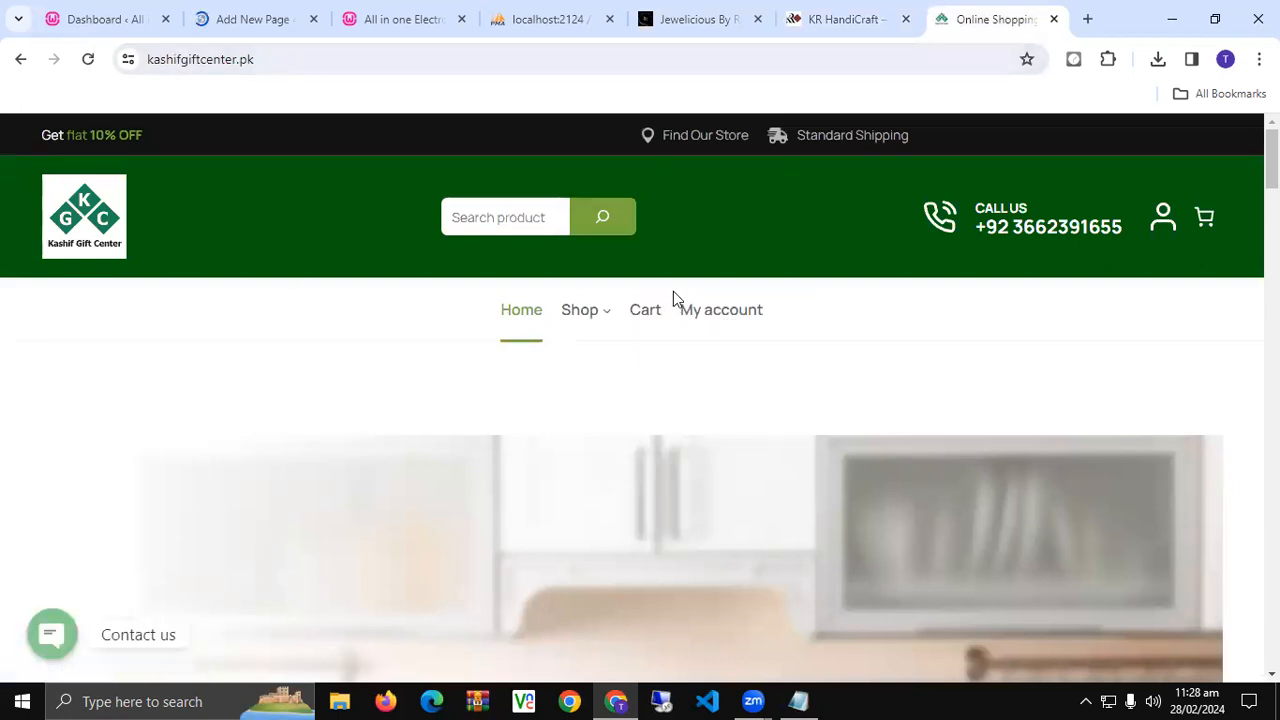
pyautogui.click(230, 18)
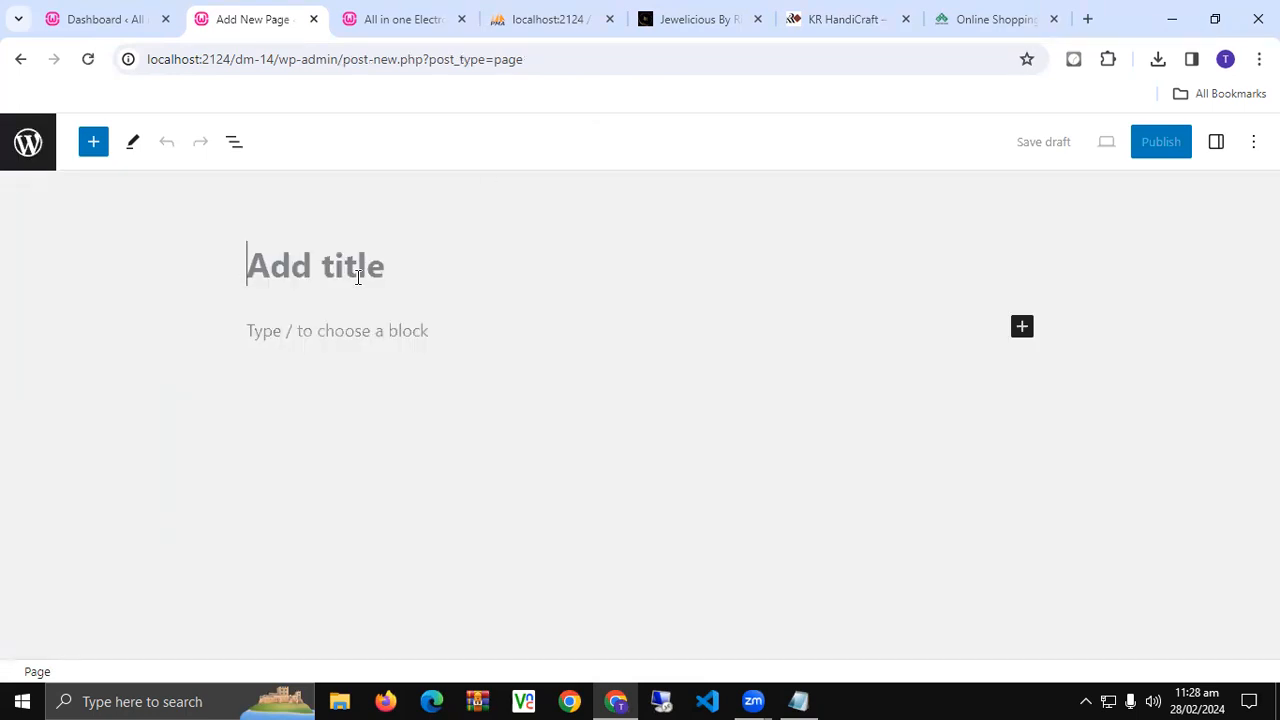
# - Publish the page titled HOME and return to the pages list
pyautogui.write('HOME')
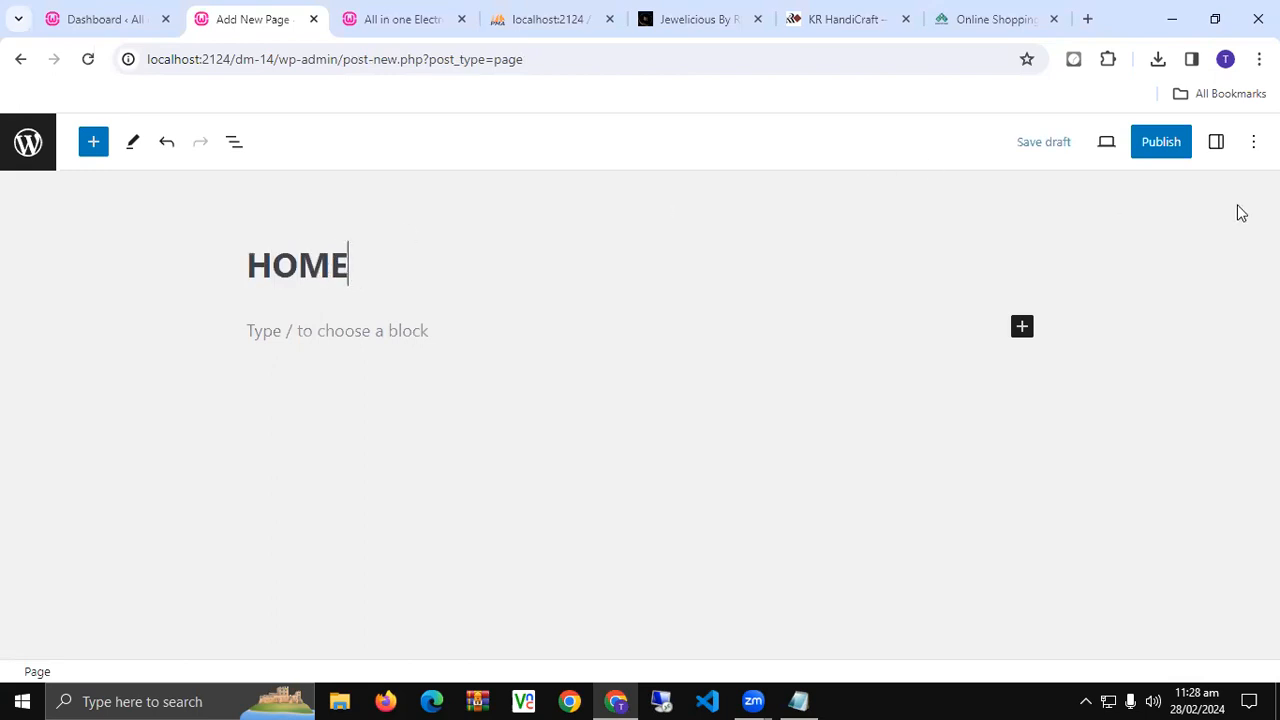
pyautogui.click(1165, 148)
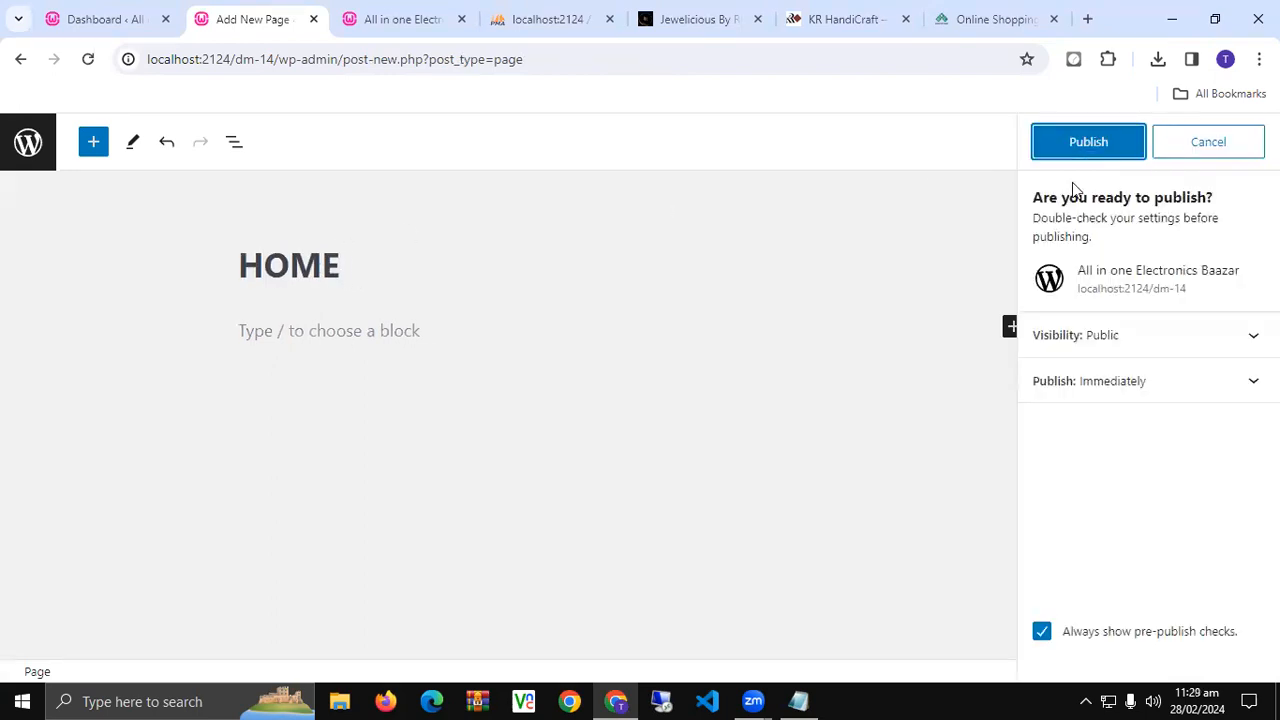
pyautogui.click(1075, 148)
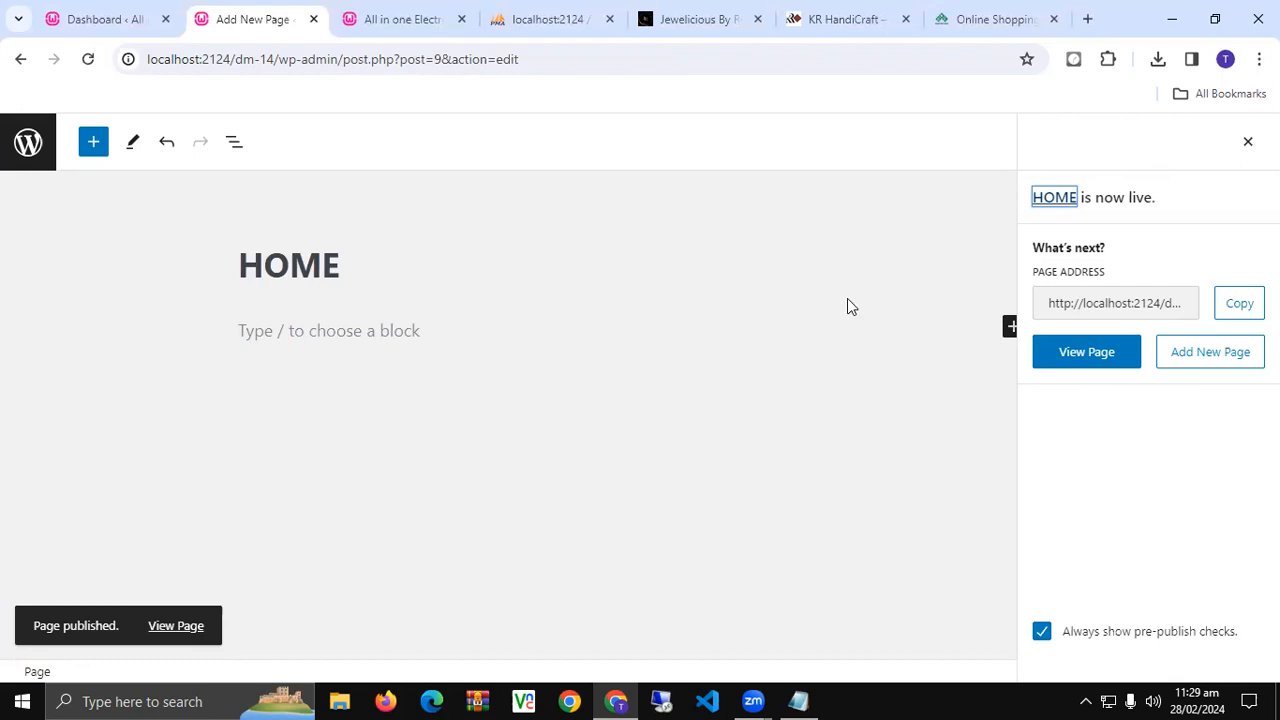
pyautogui.click(28, 152)
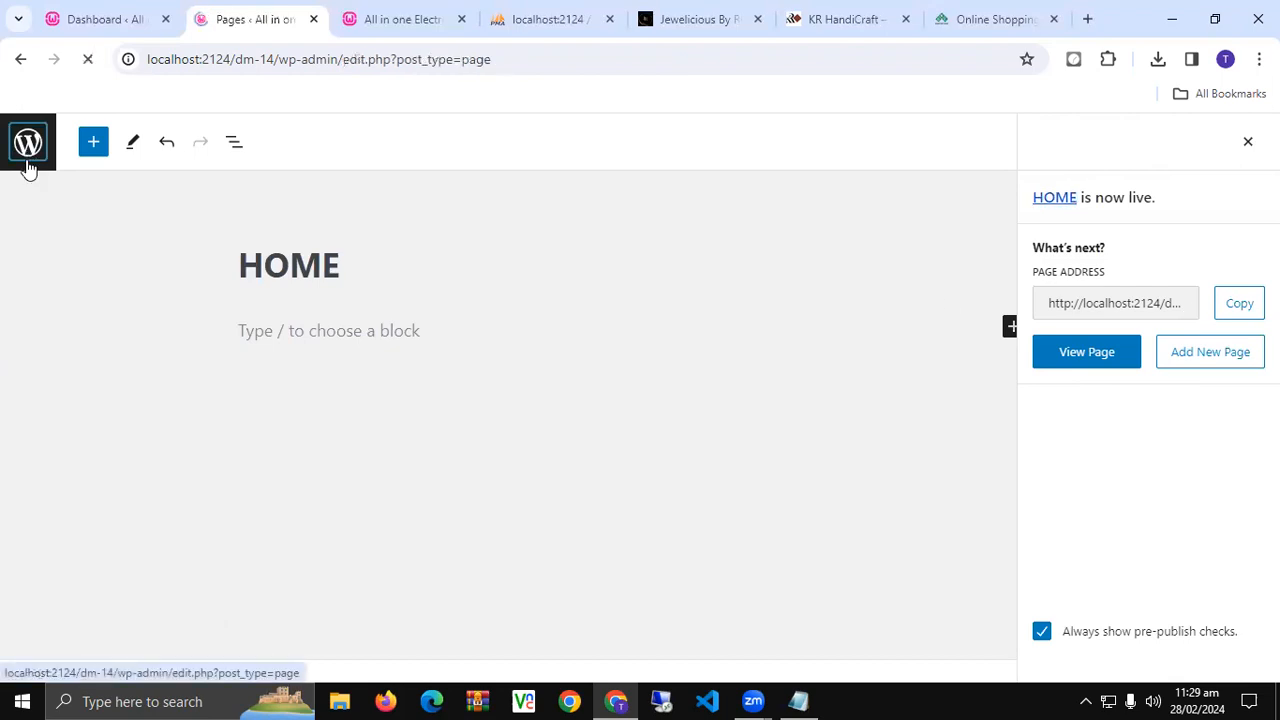
# - Title a page CATEGORIES, publish it, and return to the pages list
pyautogui.moveTo(403, 407)
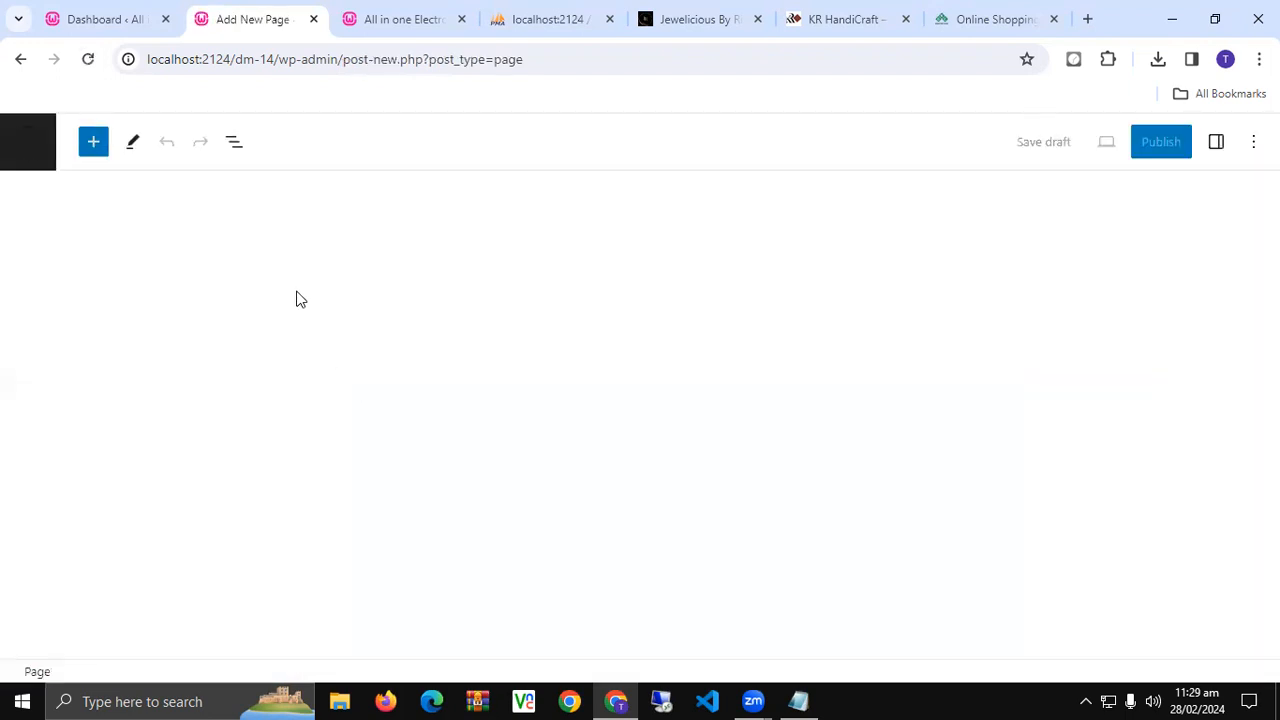
pyautogui.write('CATEGORIES')
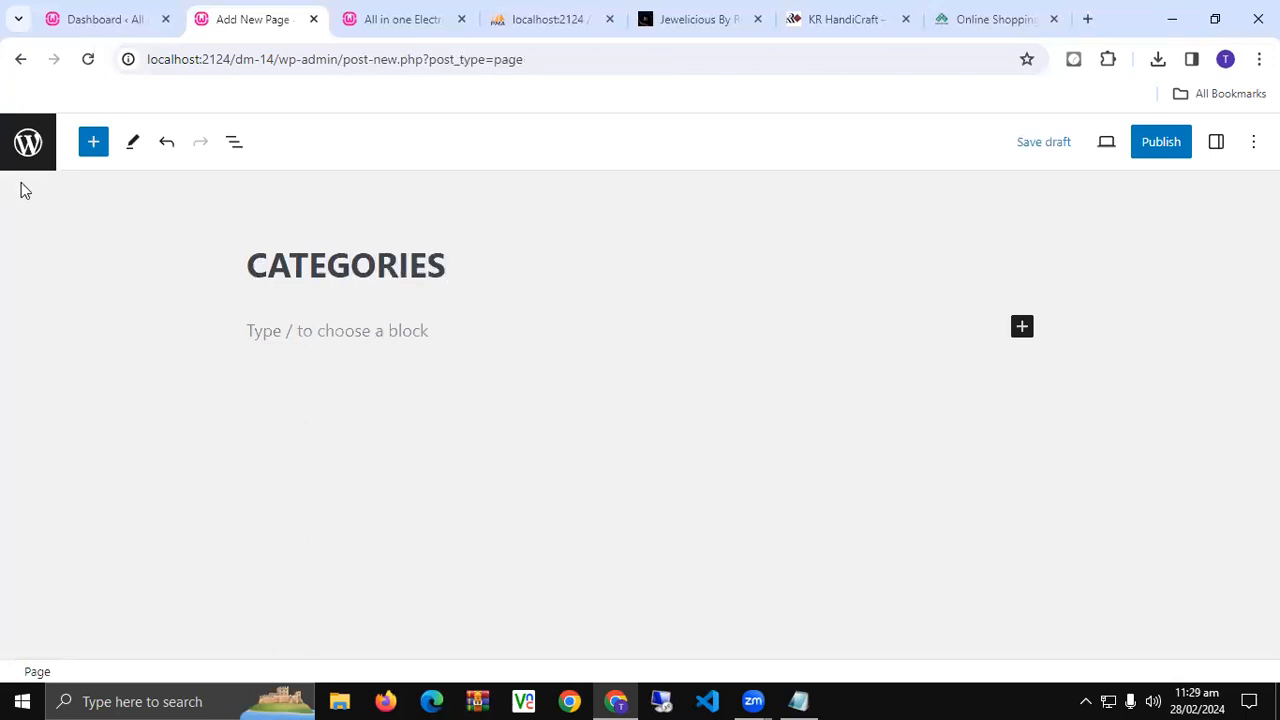
pyautogui.click(1165, 146)
pyautogui.click(1088, 142)
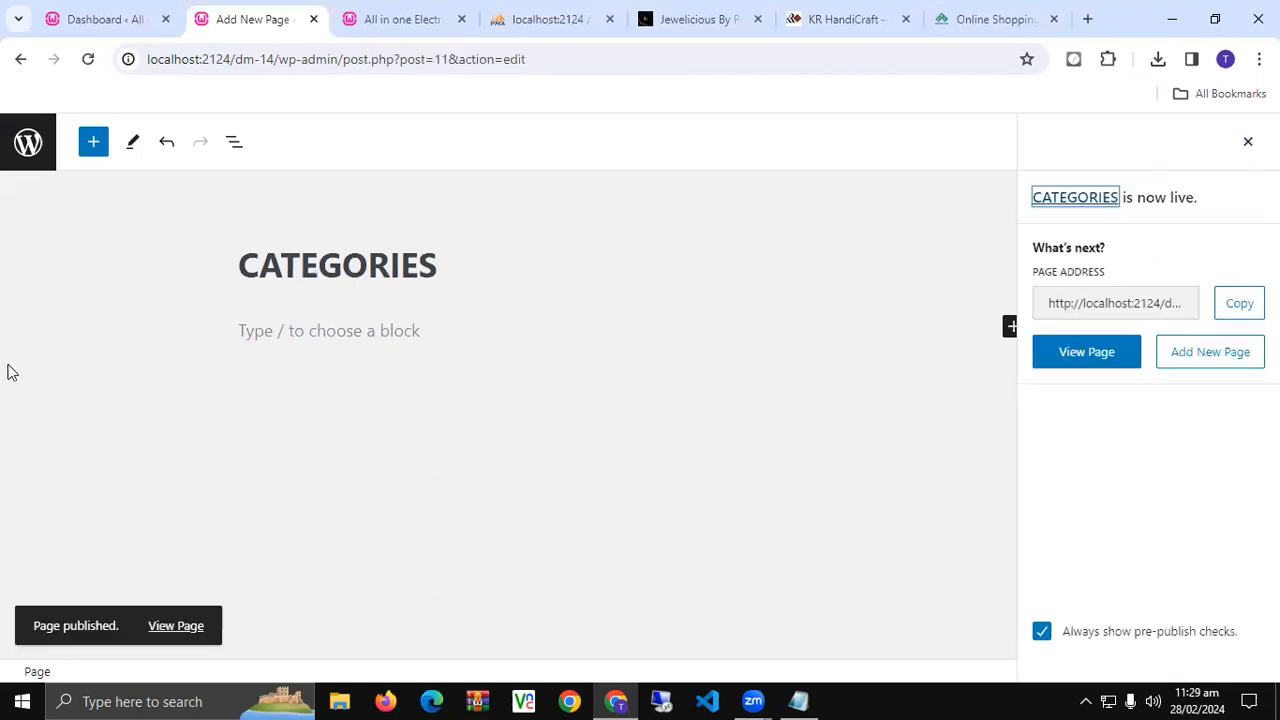
pyautogui.click(28, 148)
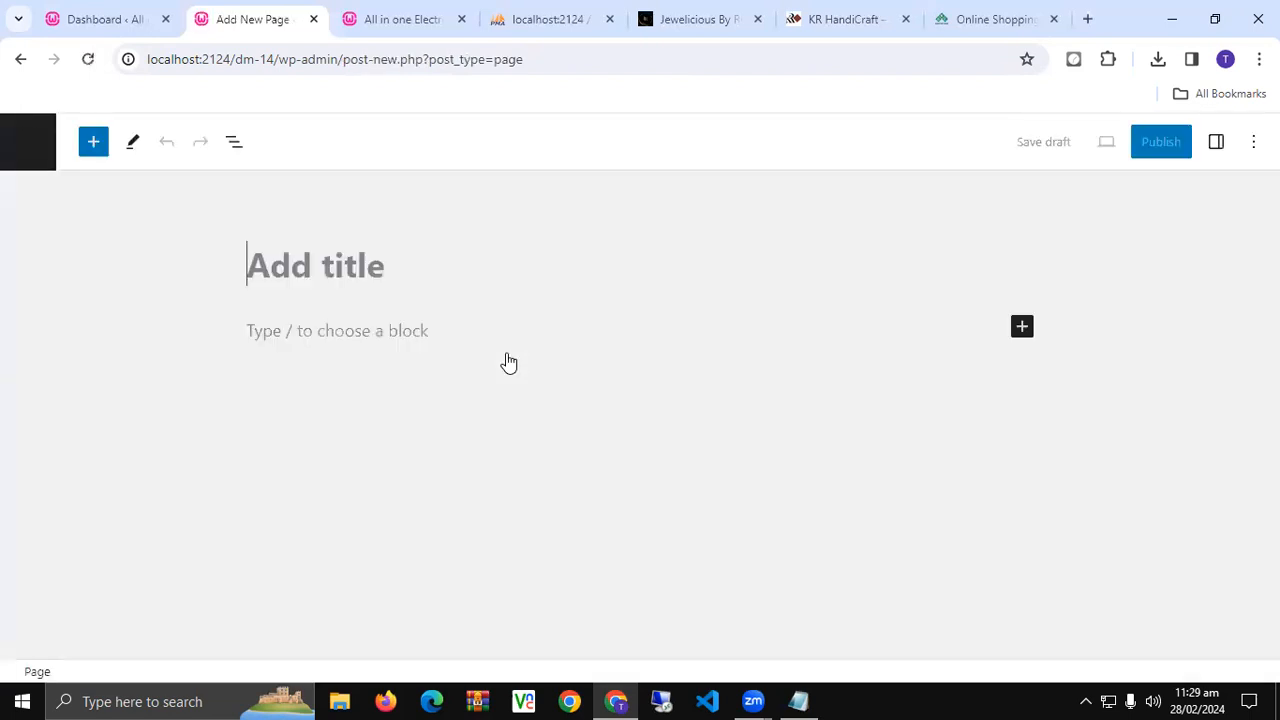
# - Title a page ABOUT, publish it, and return to the pages list
pyautogui.write('ABOUT')
pyautogui.click(1175, 153)
pyautogui.click(1090, 150)
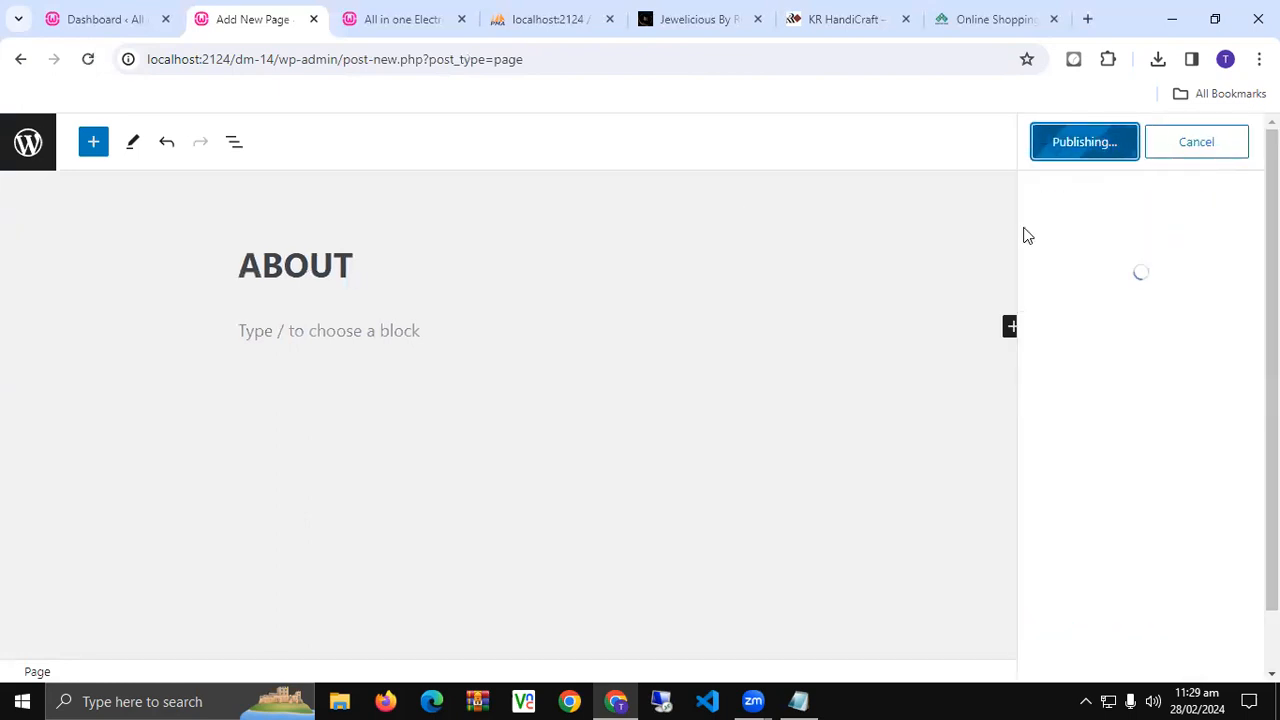
pyautogui.click(28, 141)
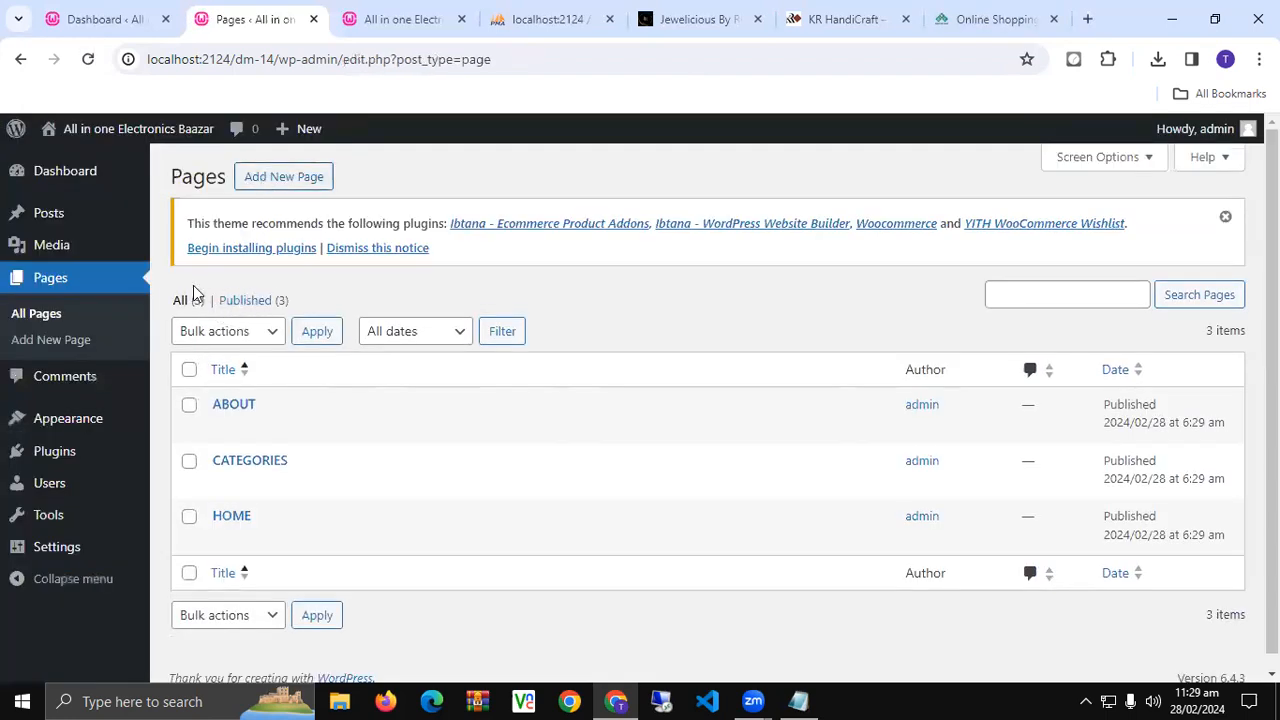
# - Create and publish a new CONTACT US page, then reload the site's front page
pyautogui.click(284, 177)
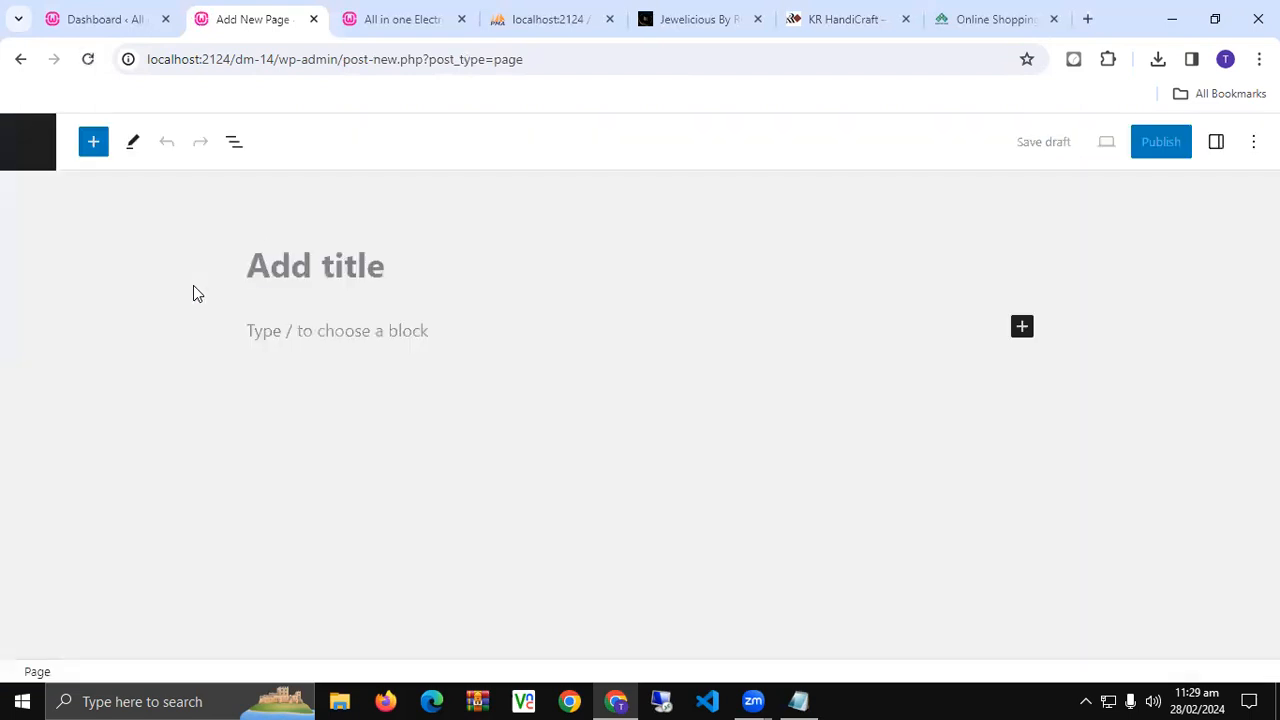
pyautogui.write('CONTAC')
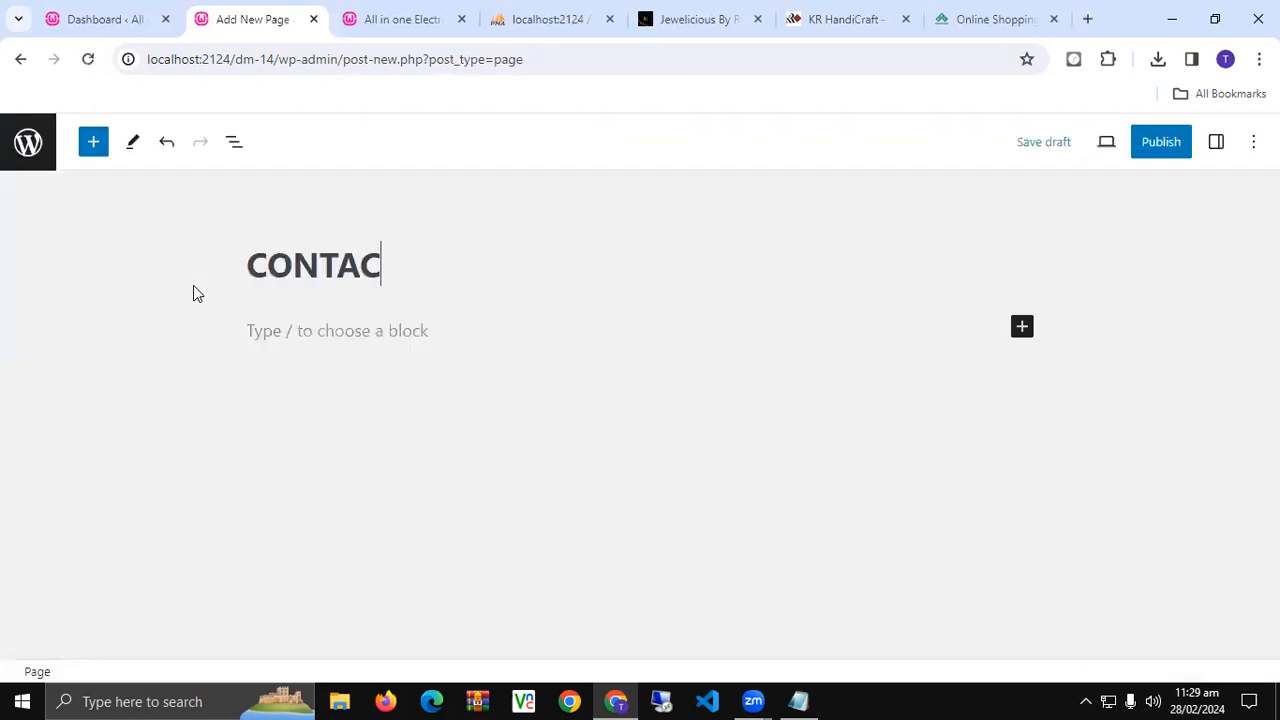
pyautogui.write('T US')
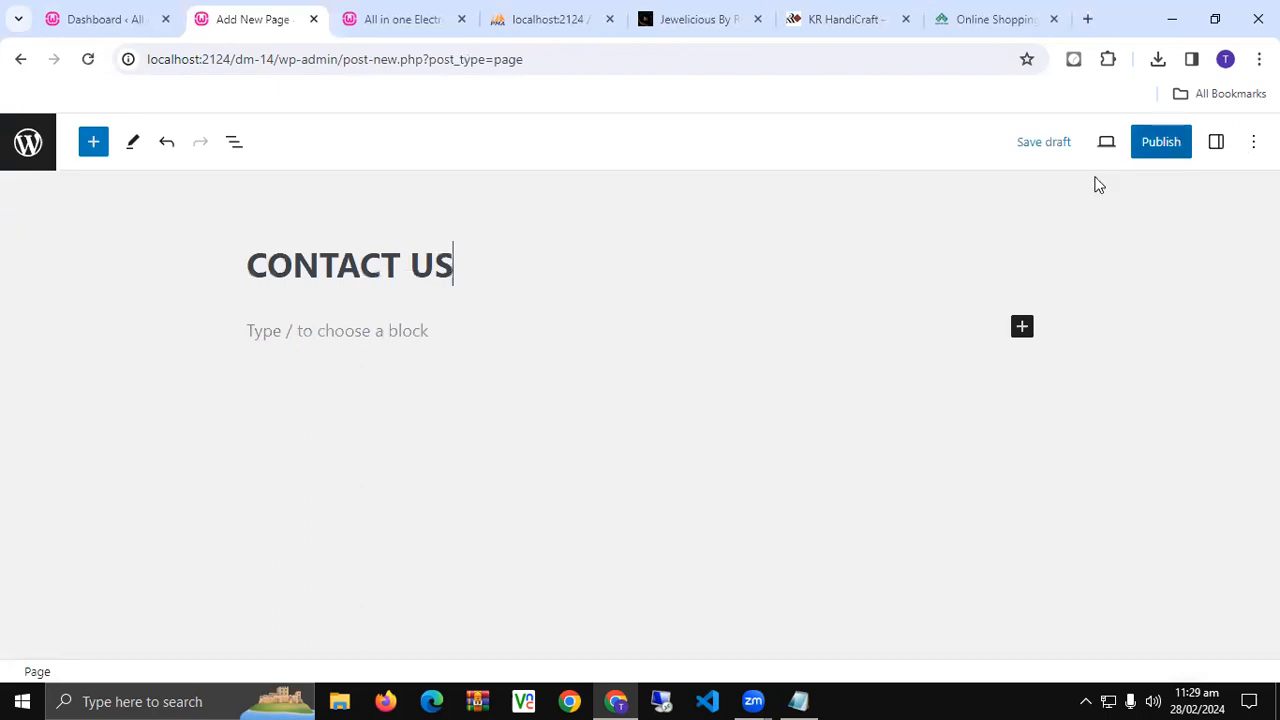
pyautogui.click(1161, 141)
pyautogui.press('Return')
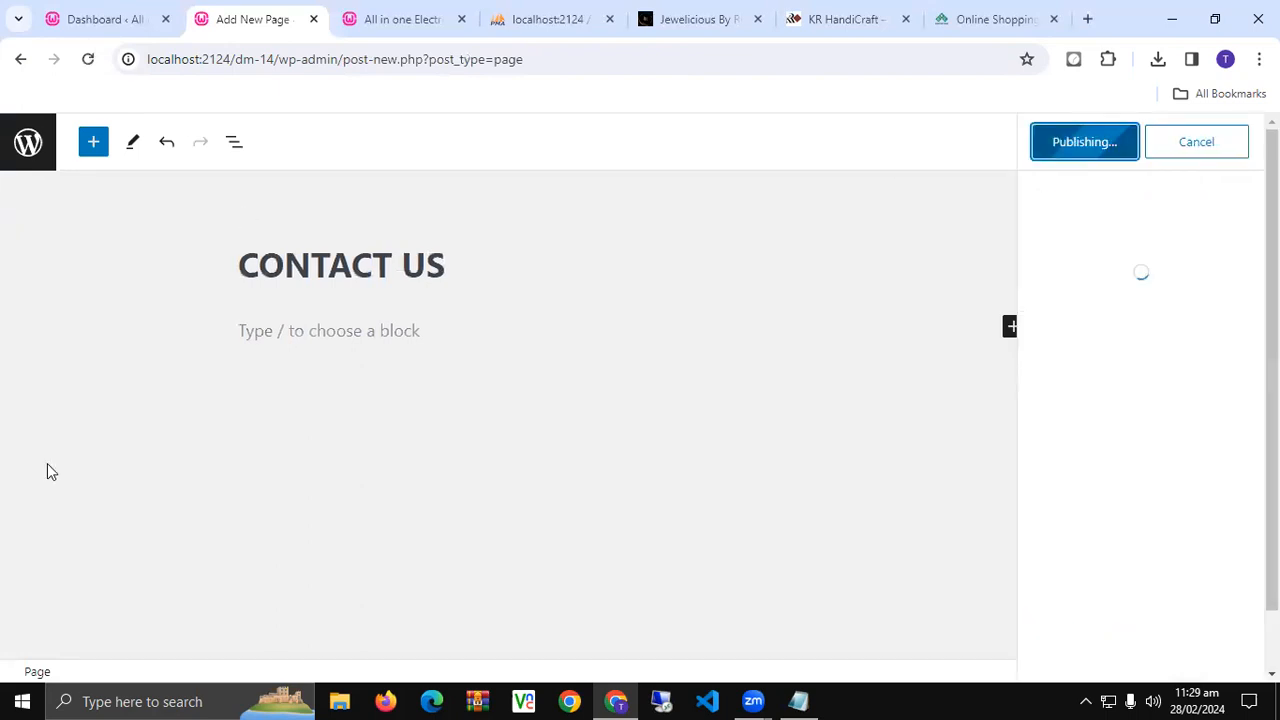
pyautogui.click(18, 148)
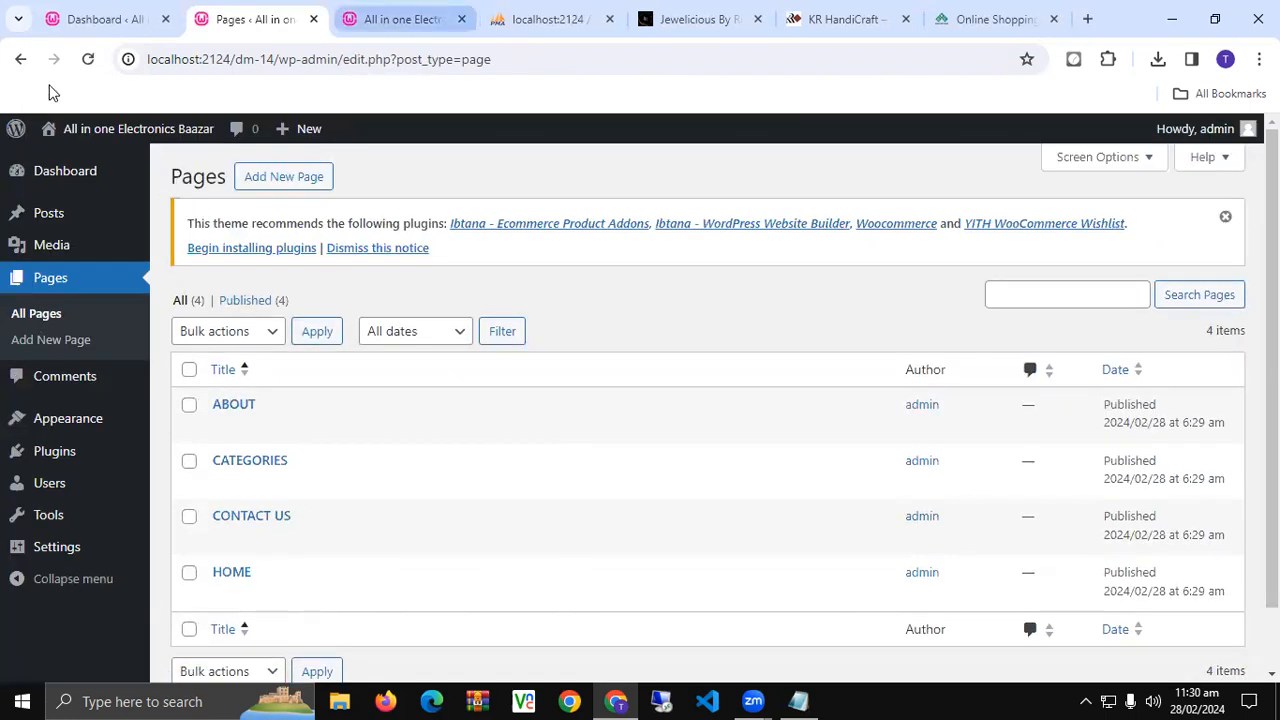
pyautogui.hotkey('ctrl', 'Tab')
pyautogui.click(88, 62)
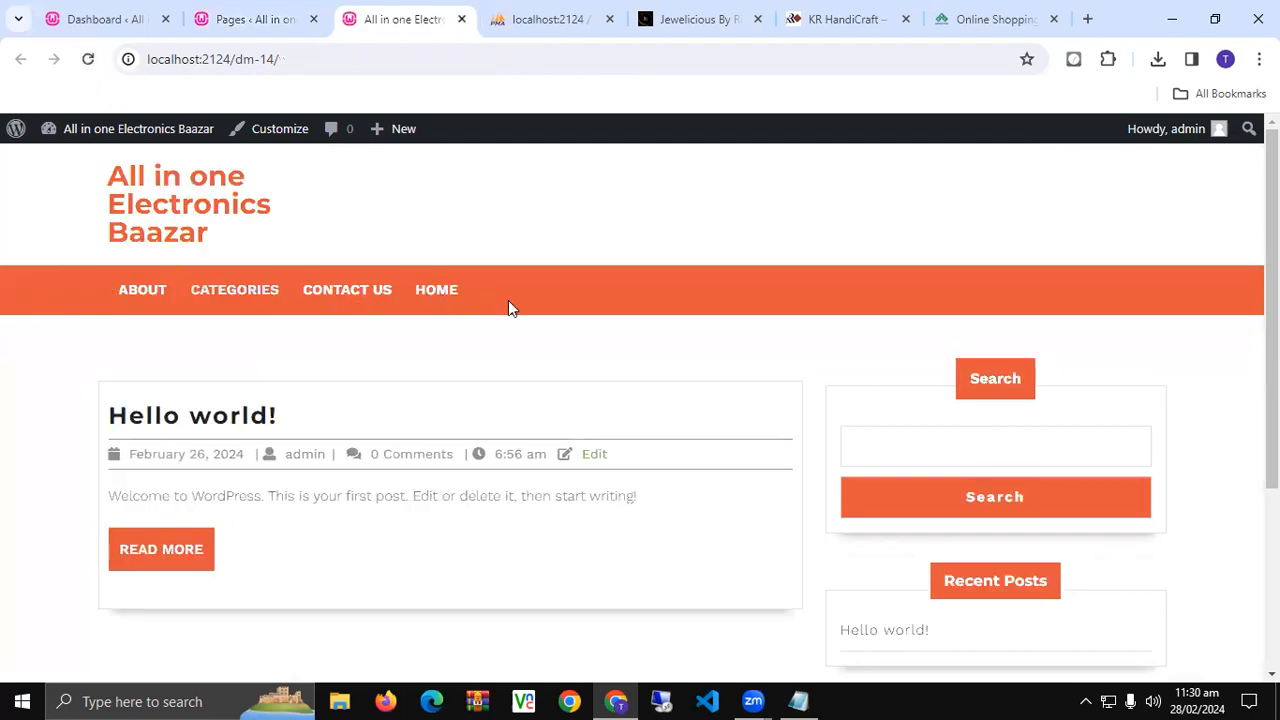
# - In Reading Settings, make the homepage a static page set to HOME and save
pyautogui.click(100, 19)
pyautogui.moveTo(60, 553)
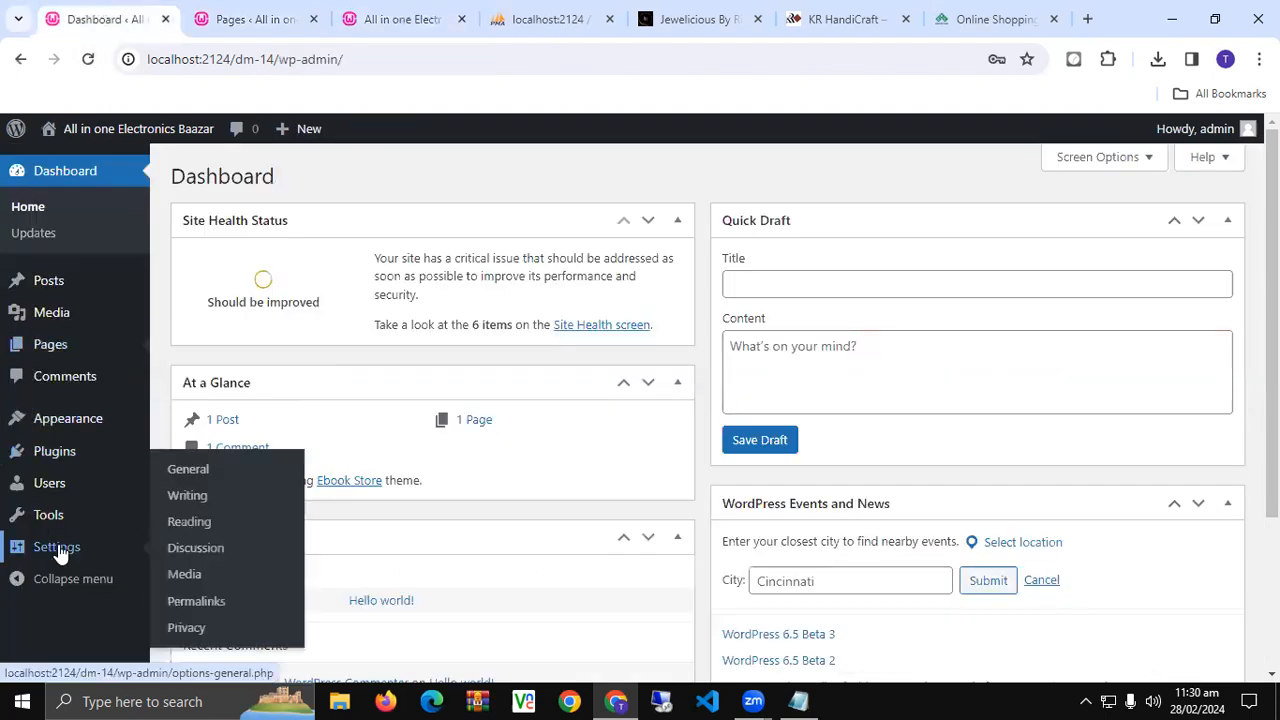
pyautogui.click(204, 523)
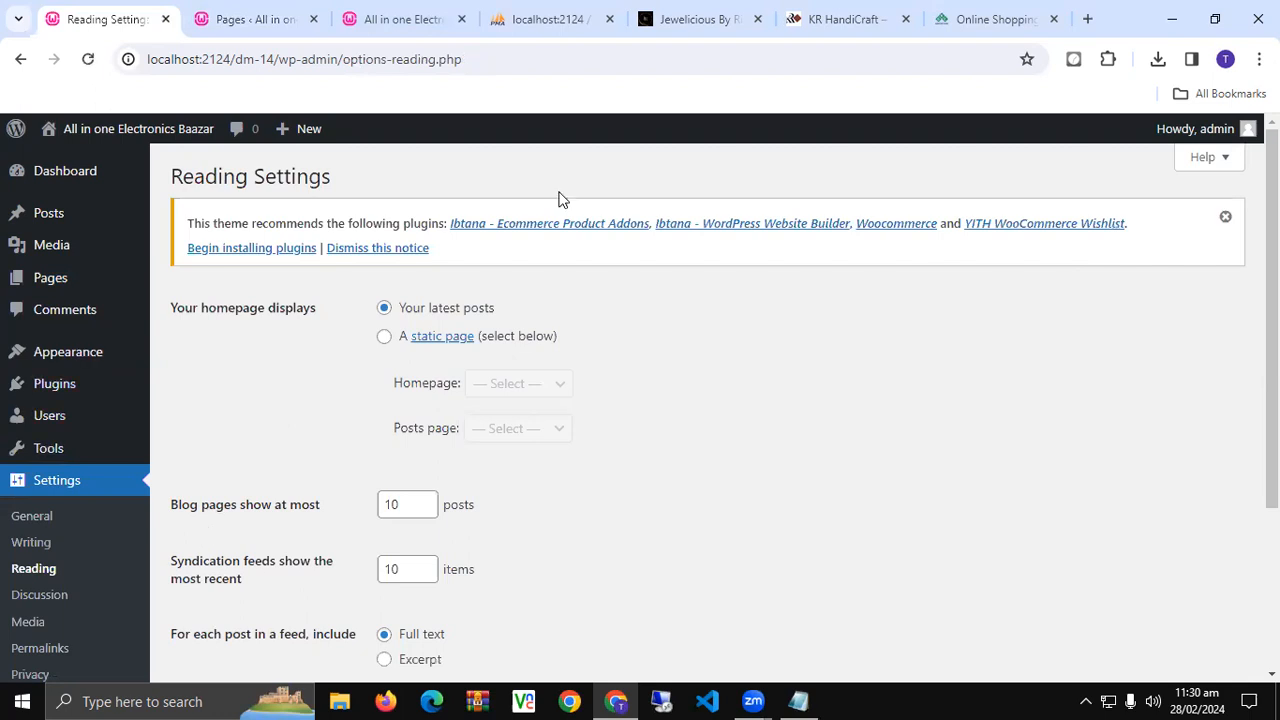
pyautogui.tripleClick(204, 309)
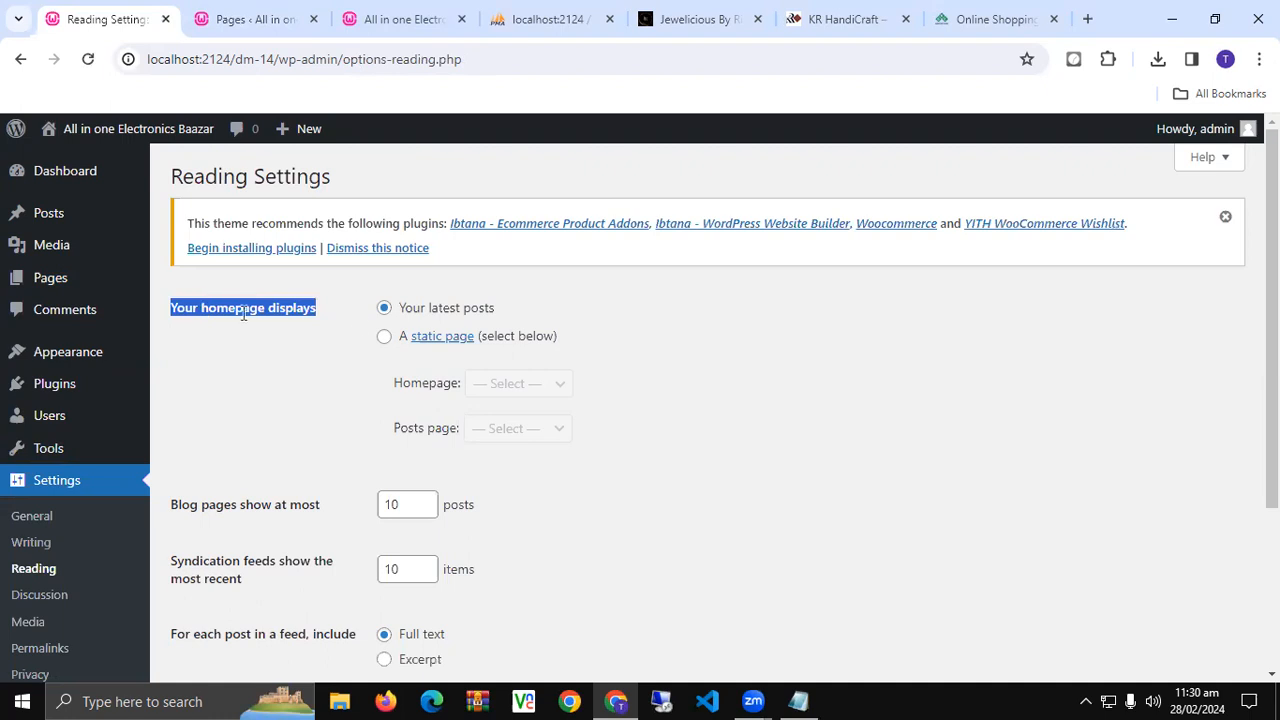
pyautogui.click(385, 340)
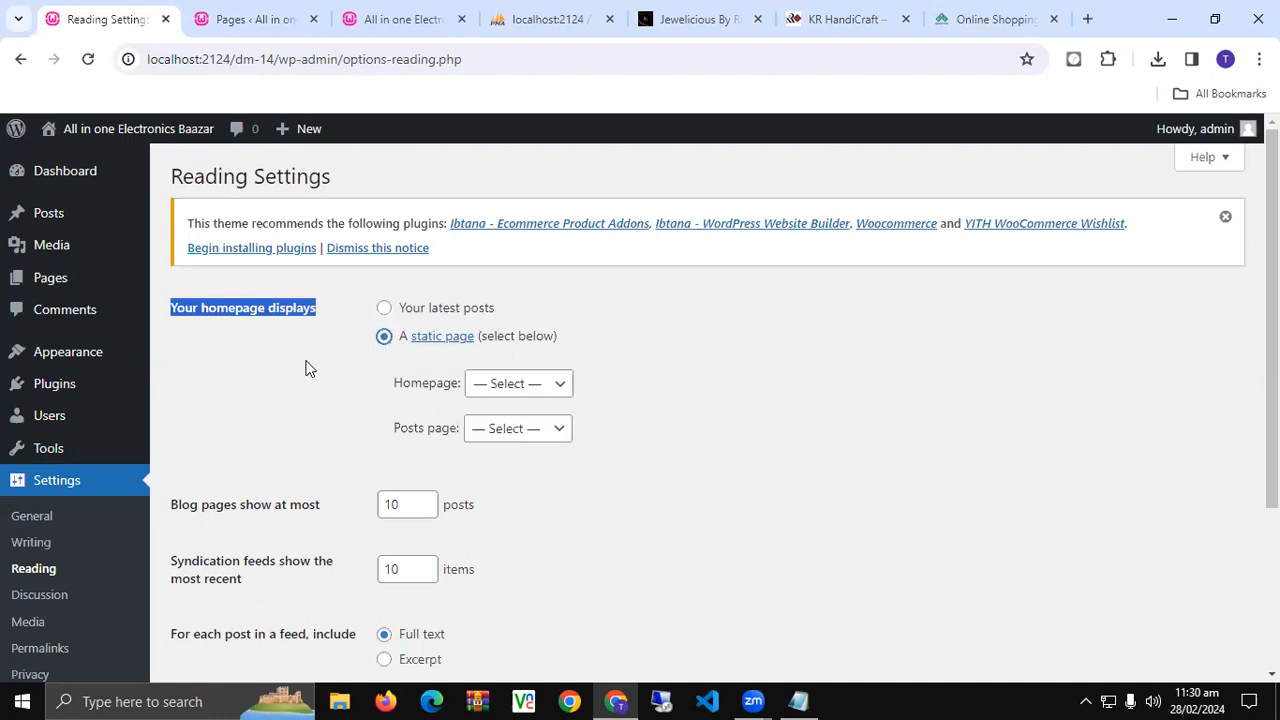
pyautogui.click(392, 382)
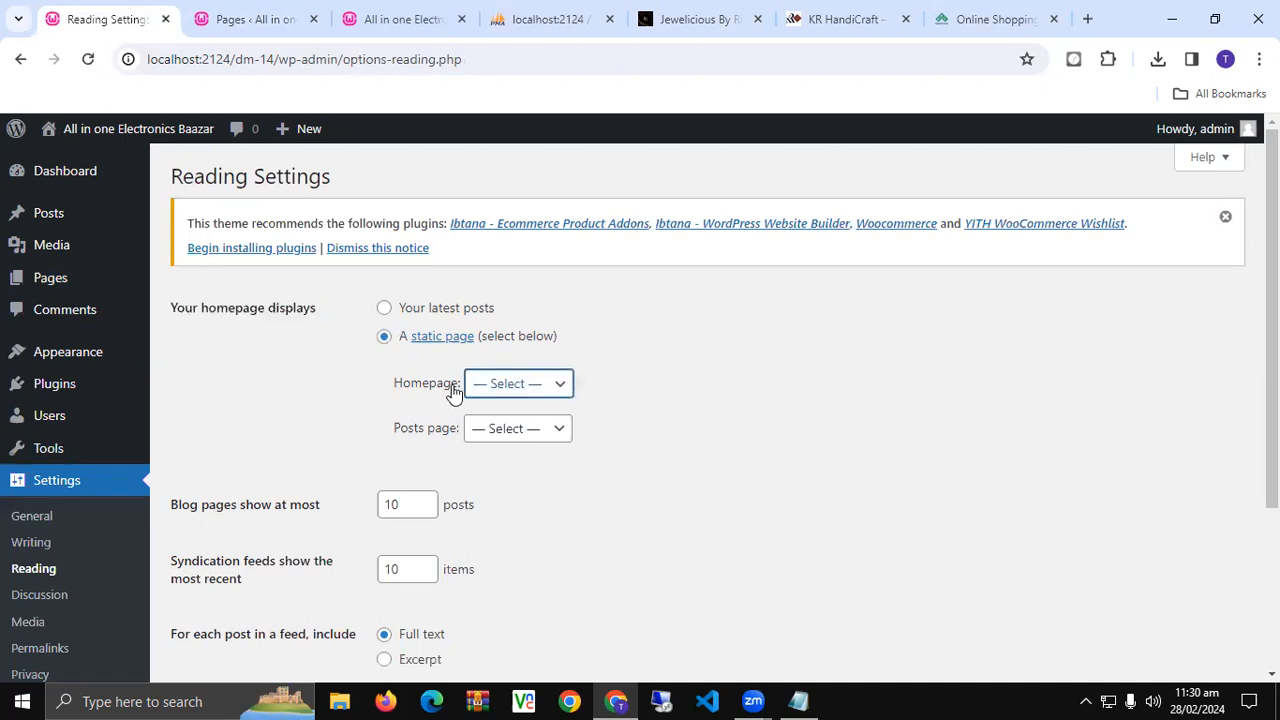
pyautogui.click(506, 390)
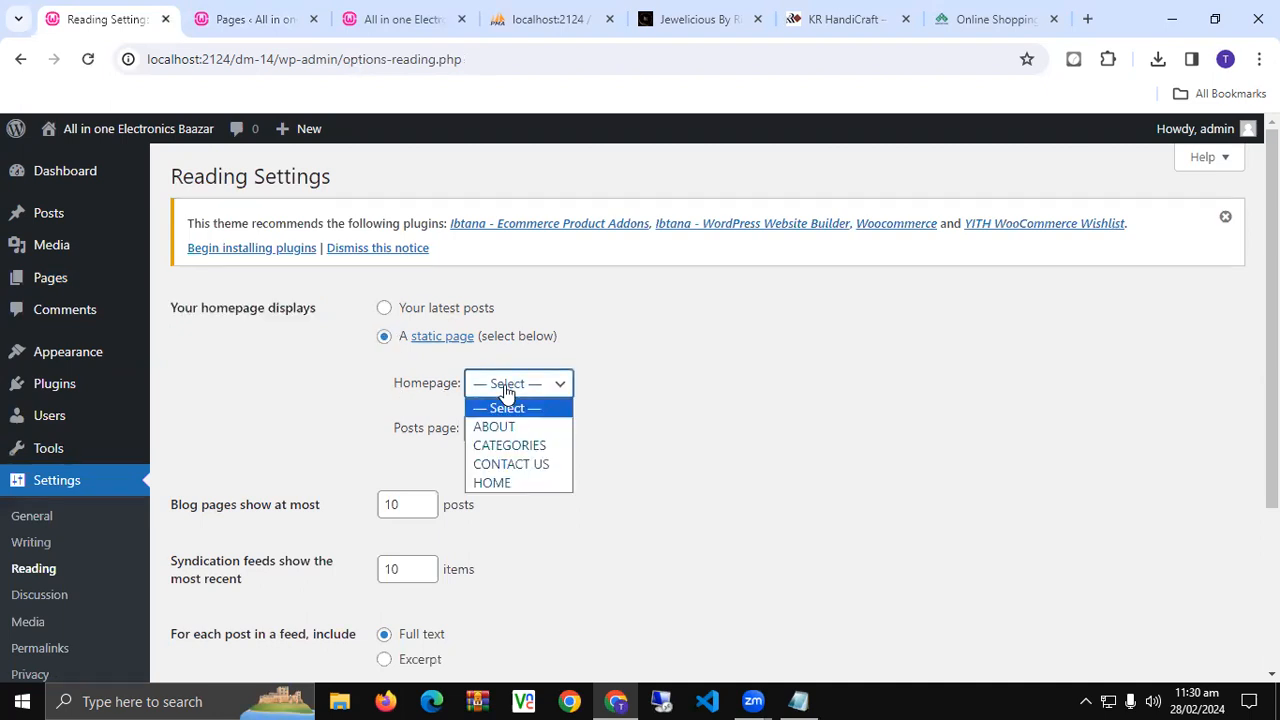
pyautogui.click(509, 484)
pyautogui.scroll(-3, 242, 529)
pyautogui.click(242, 590)
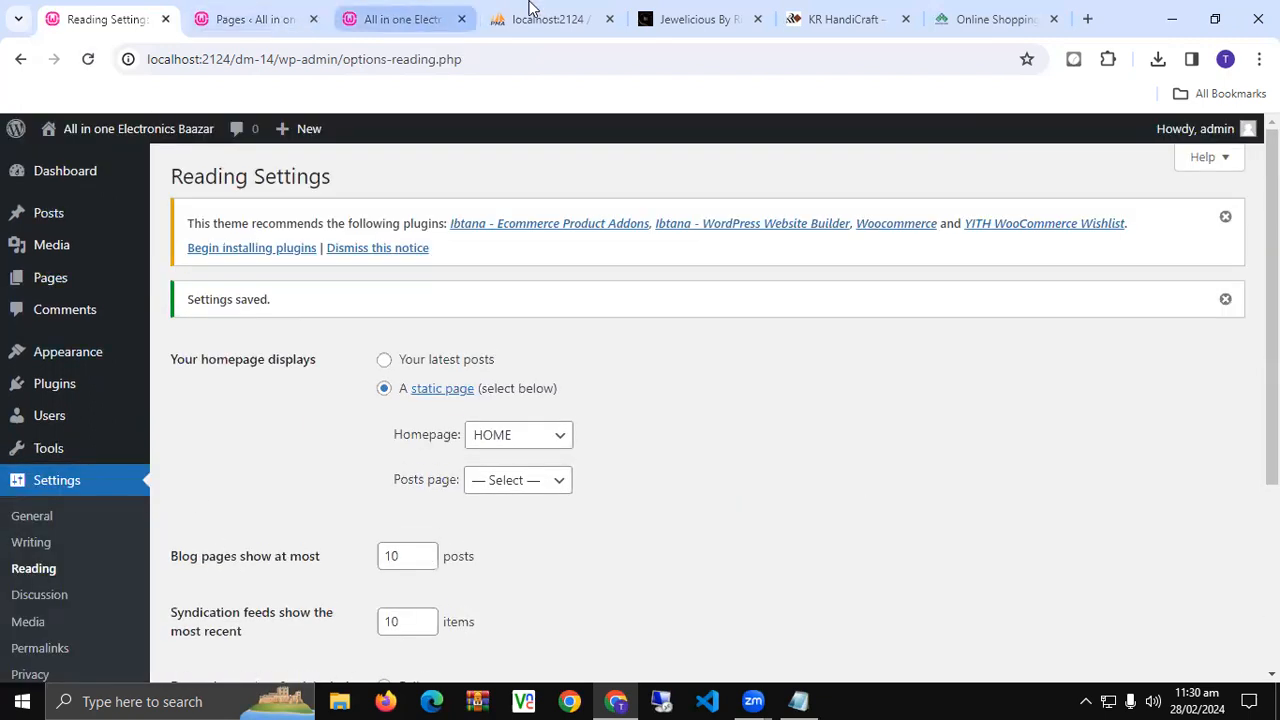
# - Reload the site's front page to confirm HOME now displays, then return to settings
pyautogui.click(400, 19)
pyautogui.click(88, 59)
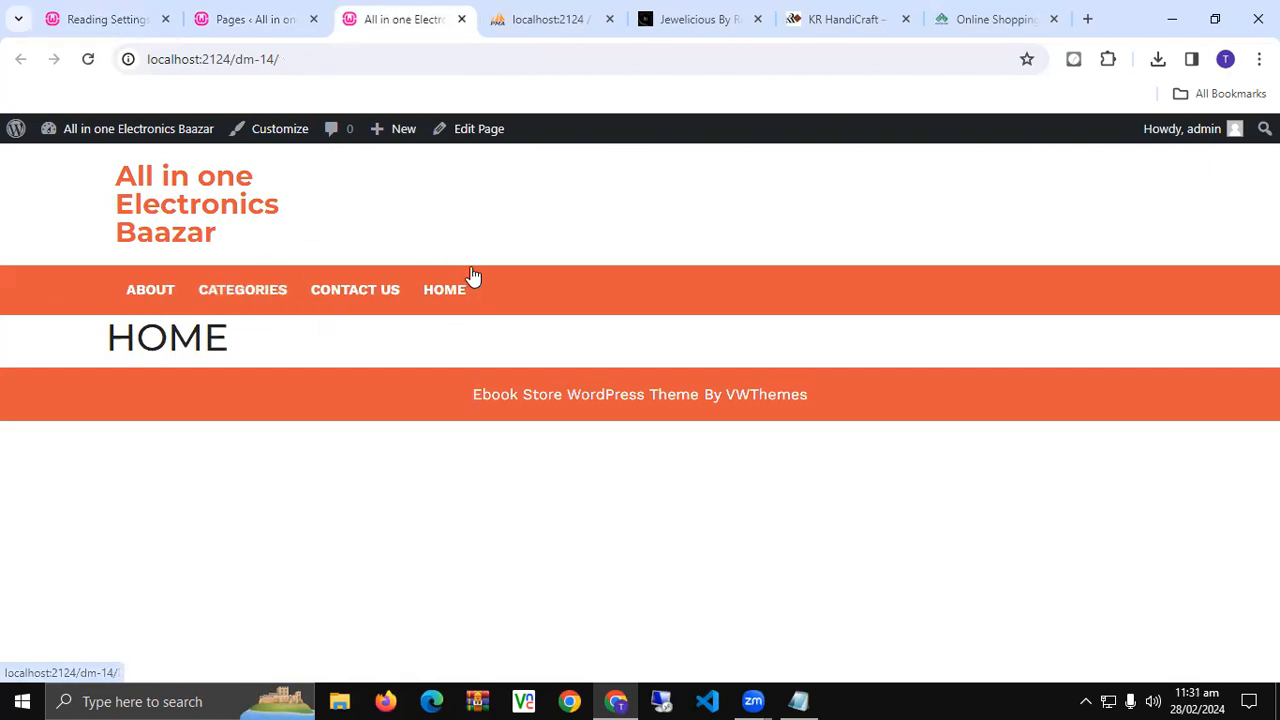
pyautogui.click(110, 14)
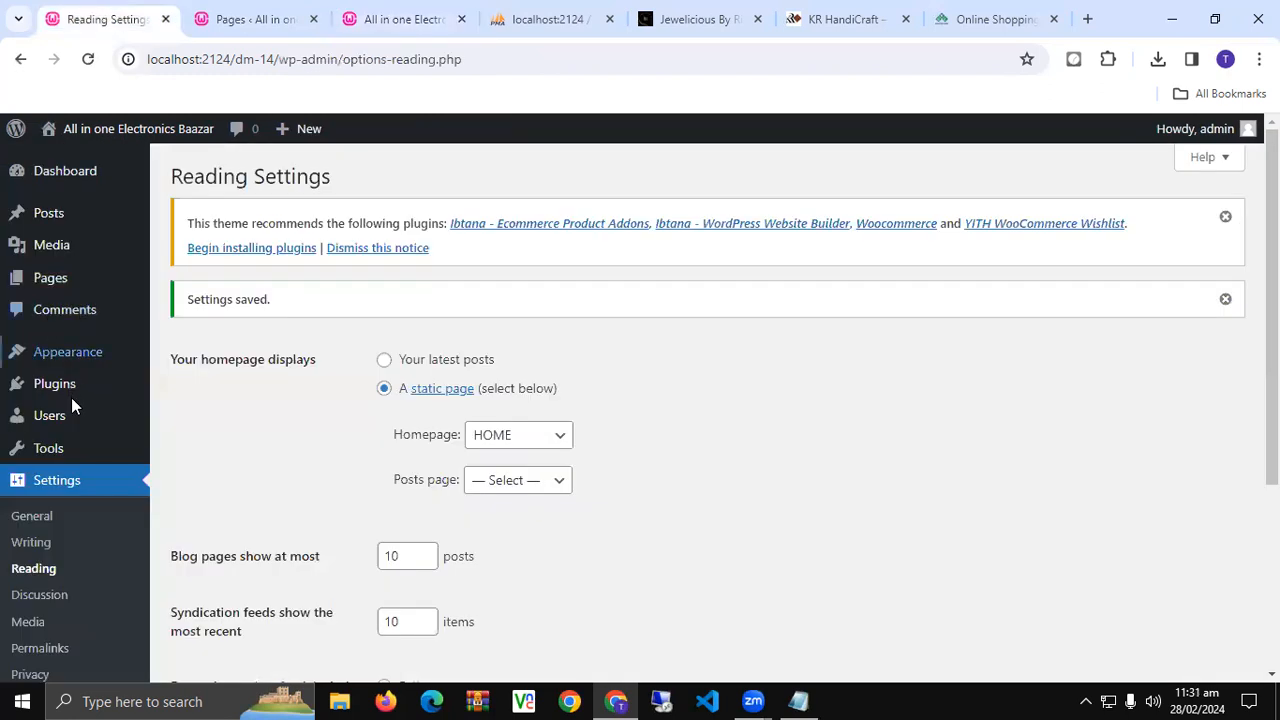
# - In Appearance > Menus, create a new menu named 'my menu'
pyautogui.moveTo(100, 358)
pyautogui.click(200, 444)
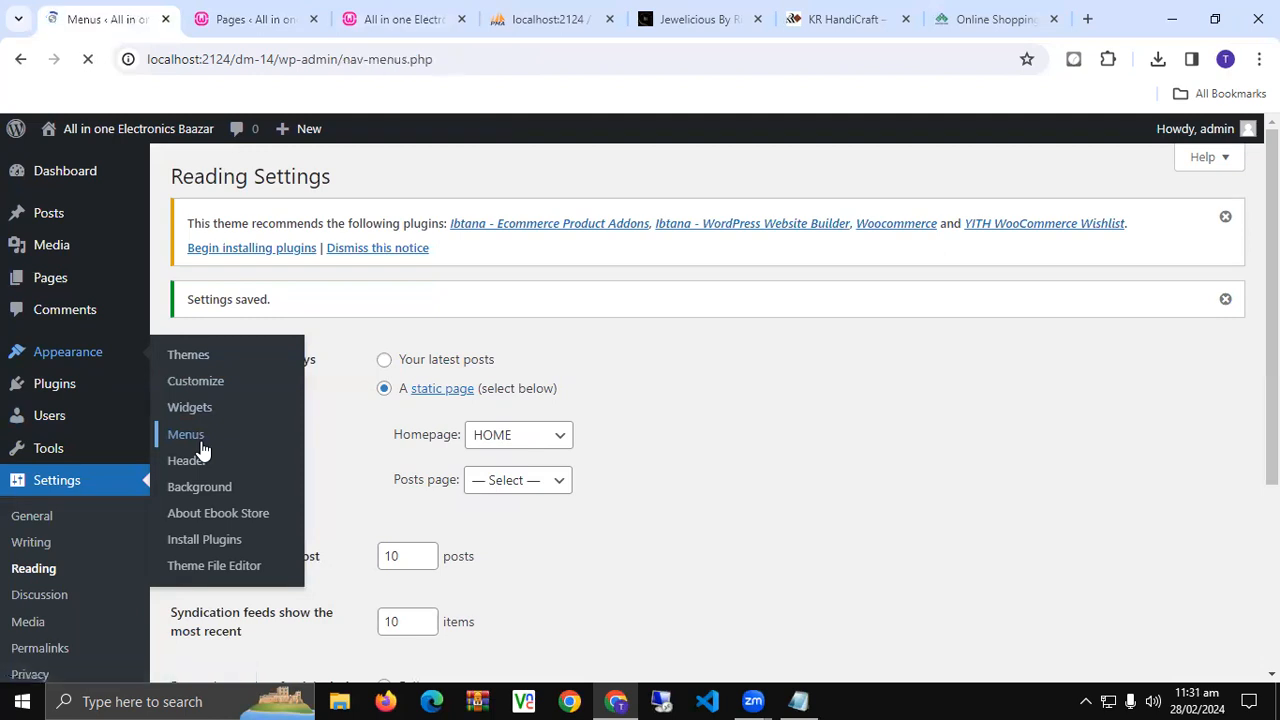
pyautogui.scroll(-2, 328, 410)
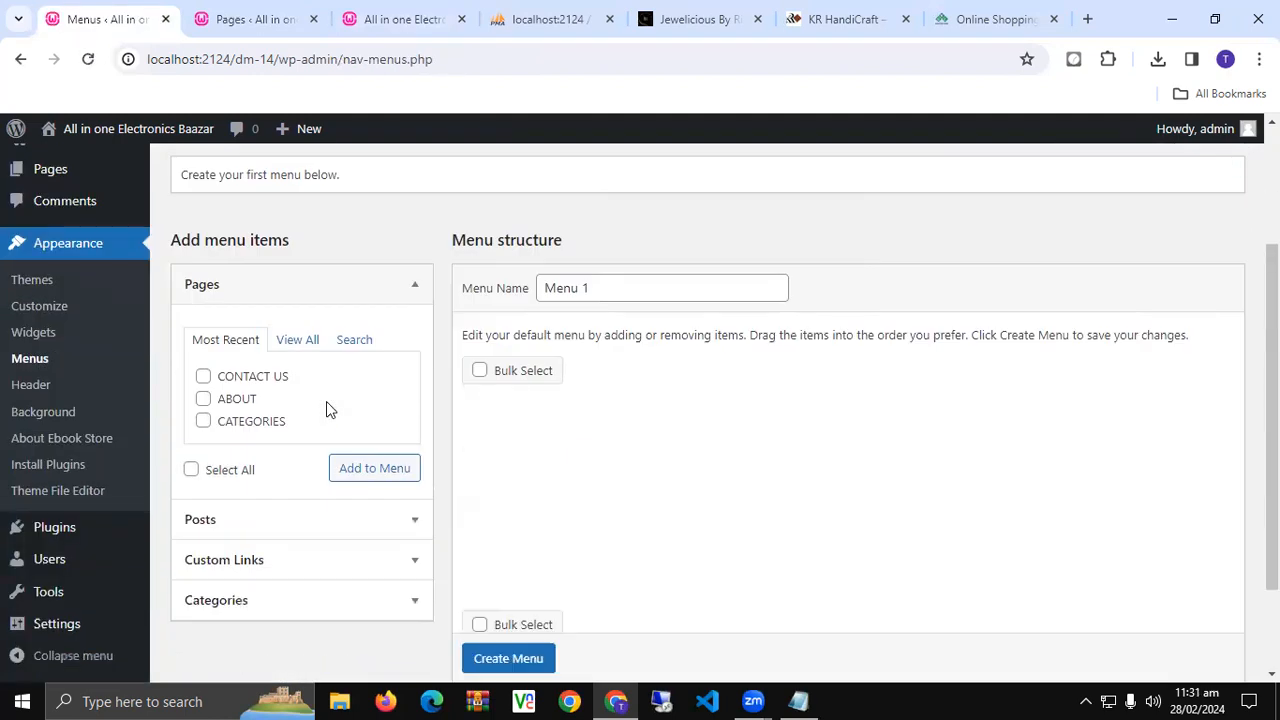
pyautogui.tripleClick(620, 286)
pyautogui.write('MYMEN')
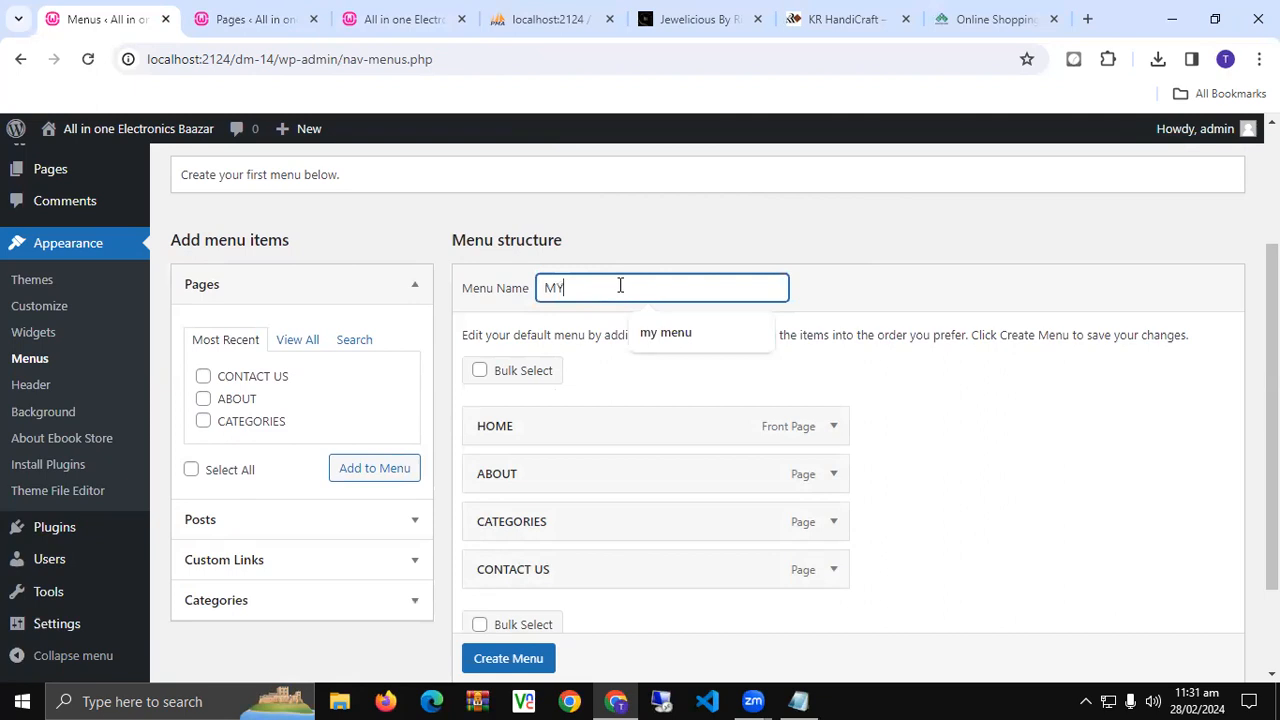
pyautogui.press('Down')
pyautogui.press('Return')
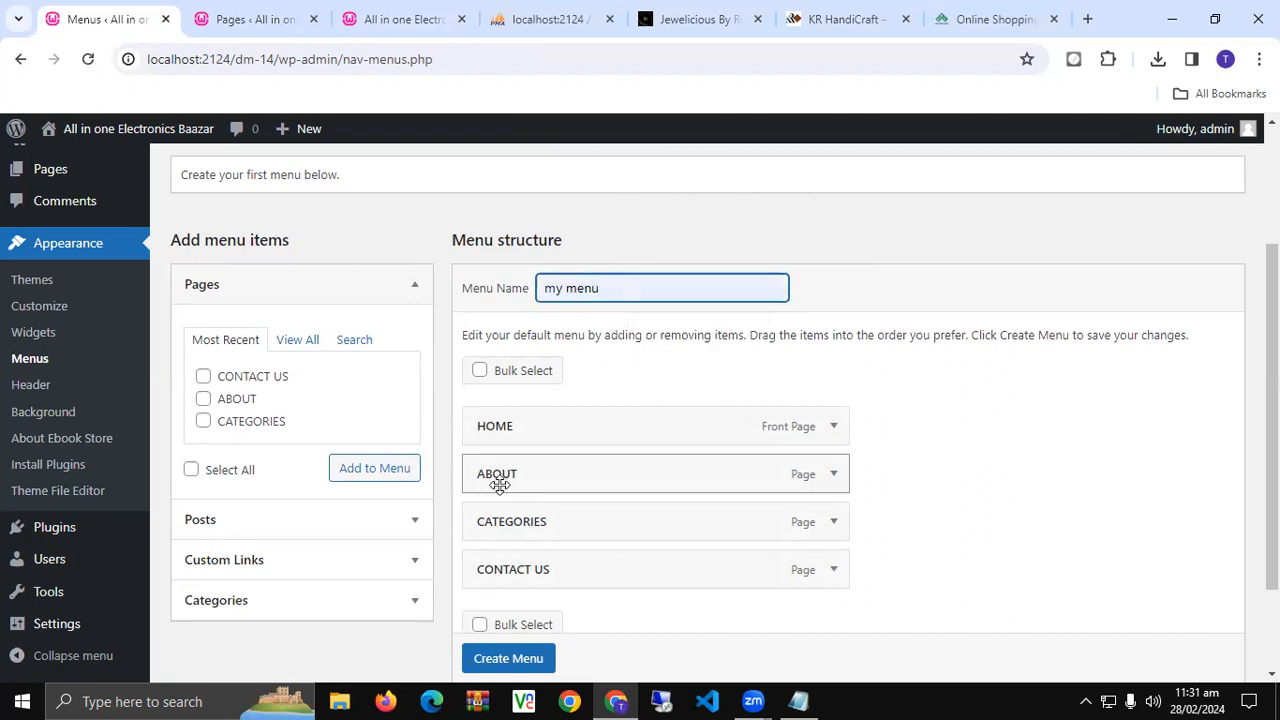
pyautogui.scroll(-2, 500, 480)
pyautogui.click(502, 575)
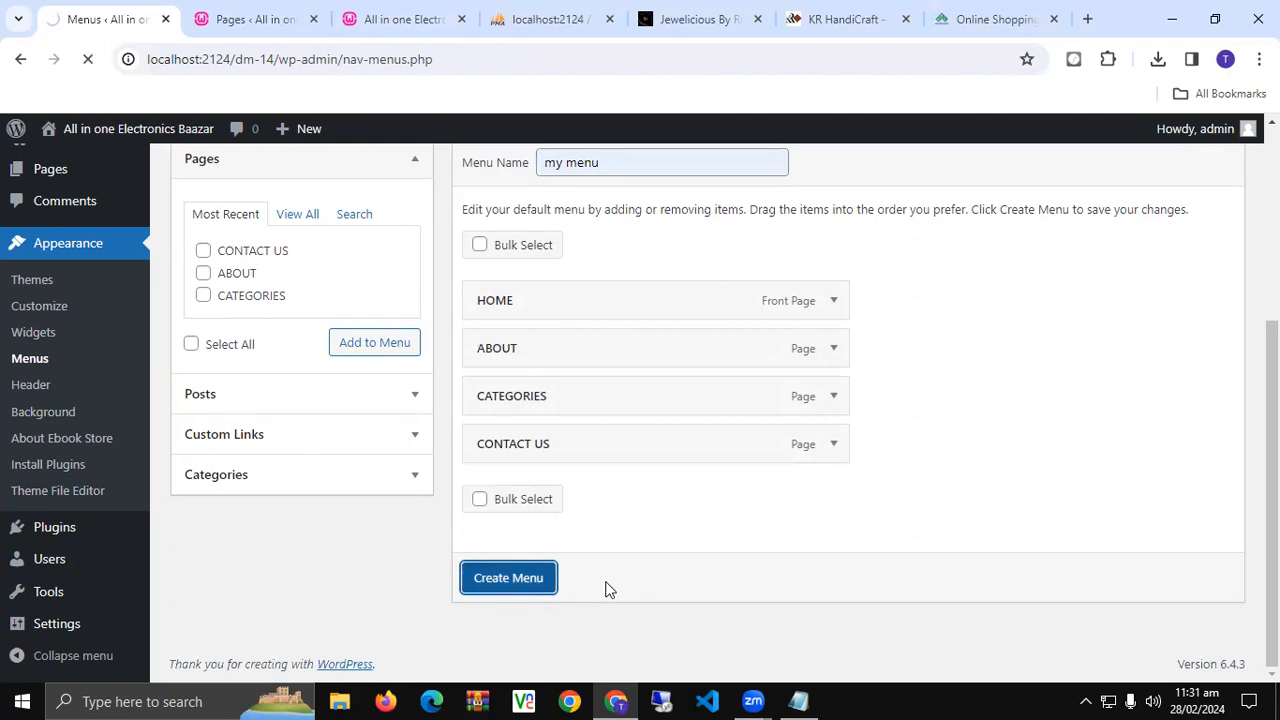
# - Assign it to Primary Menu, order HOME, CATEGORIES, CONTACT US, ABOUT, save, and reload the site
pyautogui.scroll(-3, 545, 560)
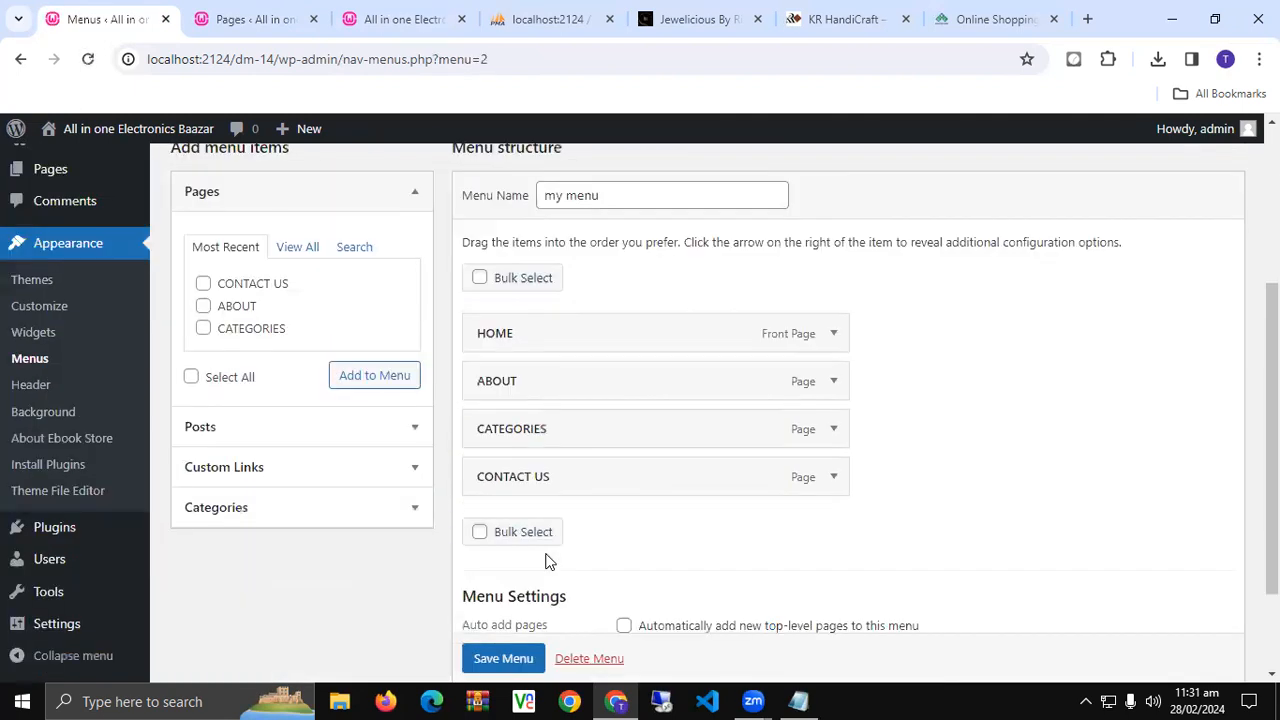
pyautogui.scroll(-2, 548, 562)
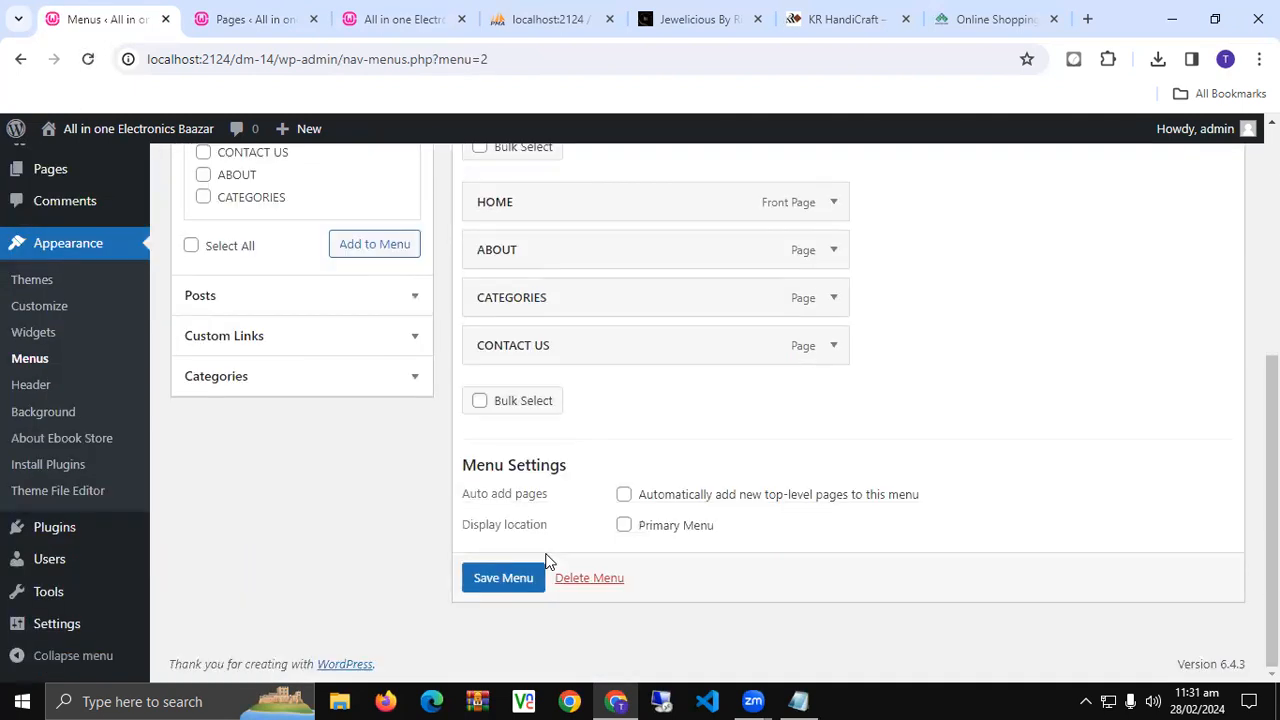
pyautogui.click(624, 527)
pyautogui.scroll(1, 530, 455)
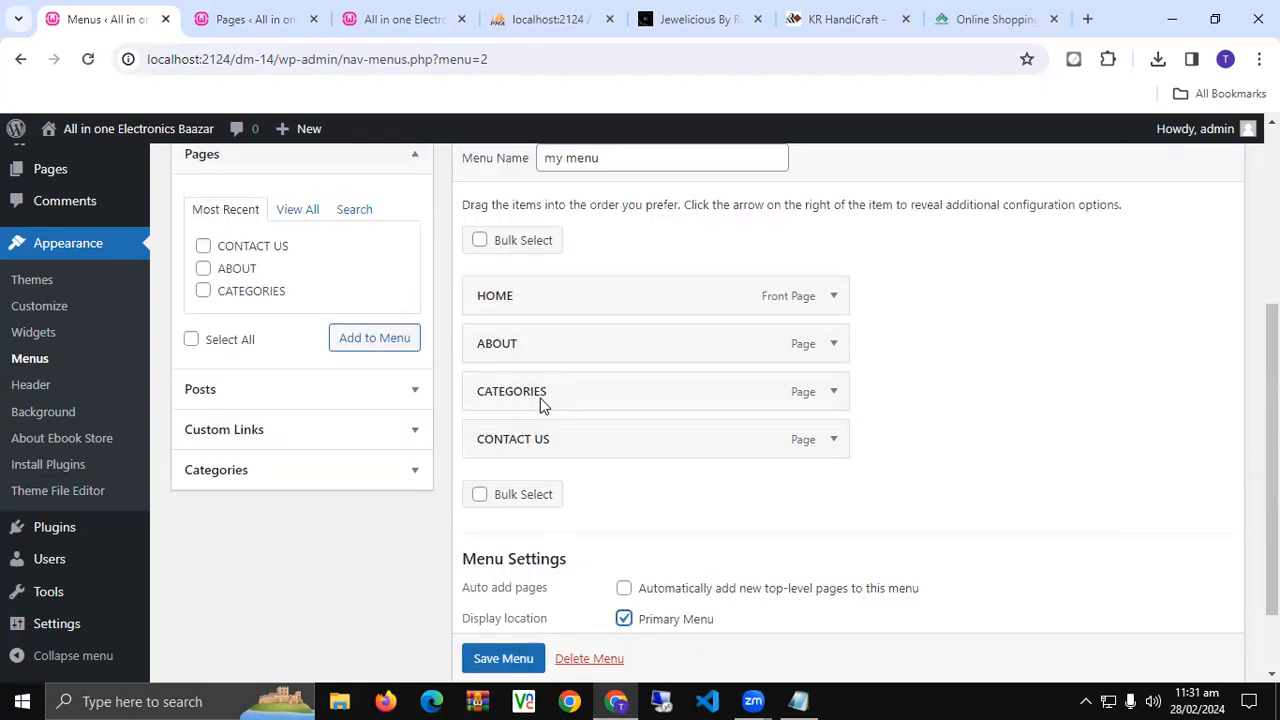
pyautogui.moveTo(571, 397); pyautogui.dragTo(569, 346)
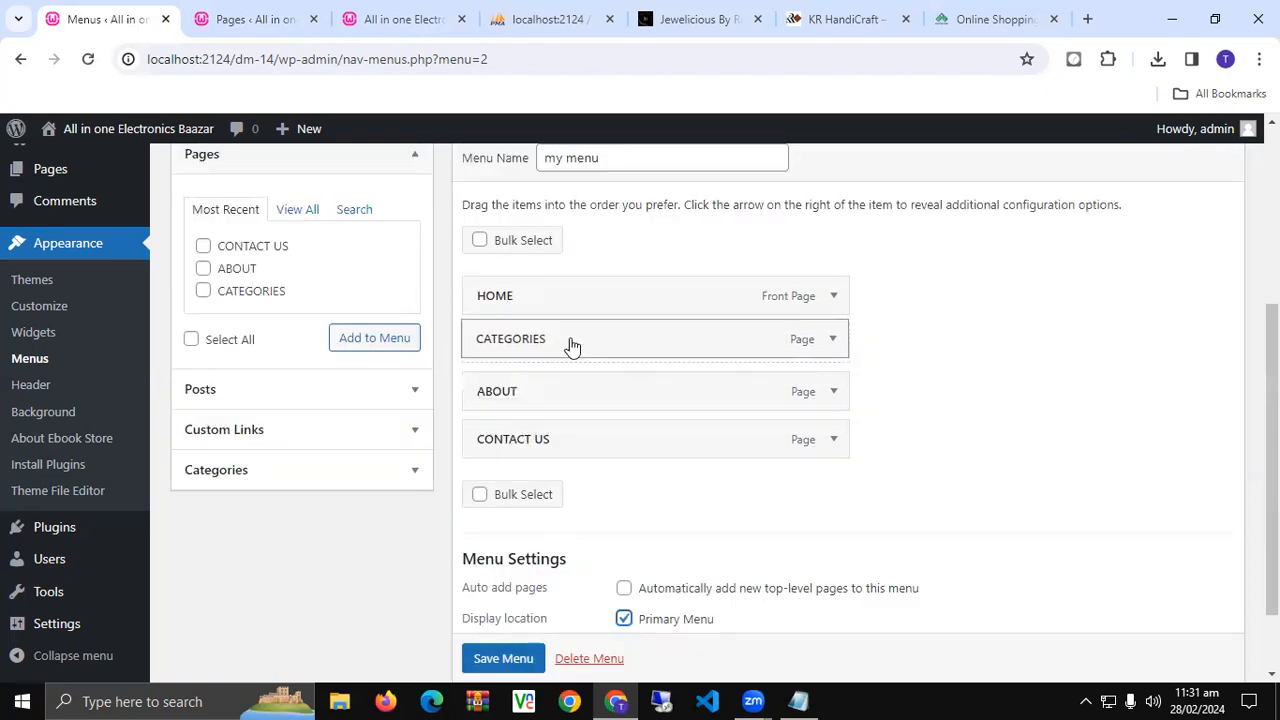
pyautogui.moveTo(574, 440); pyautogui.dragTo(568, 398)
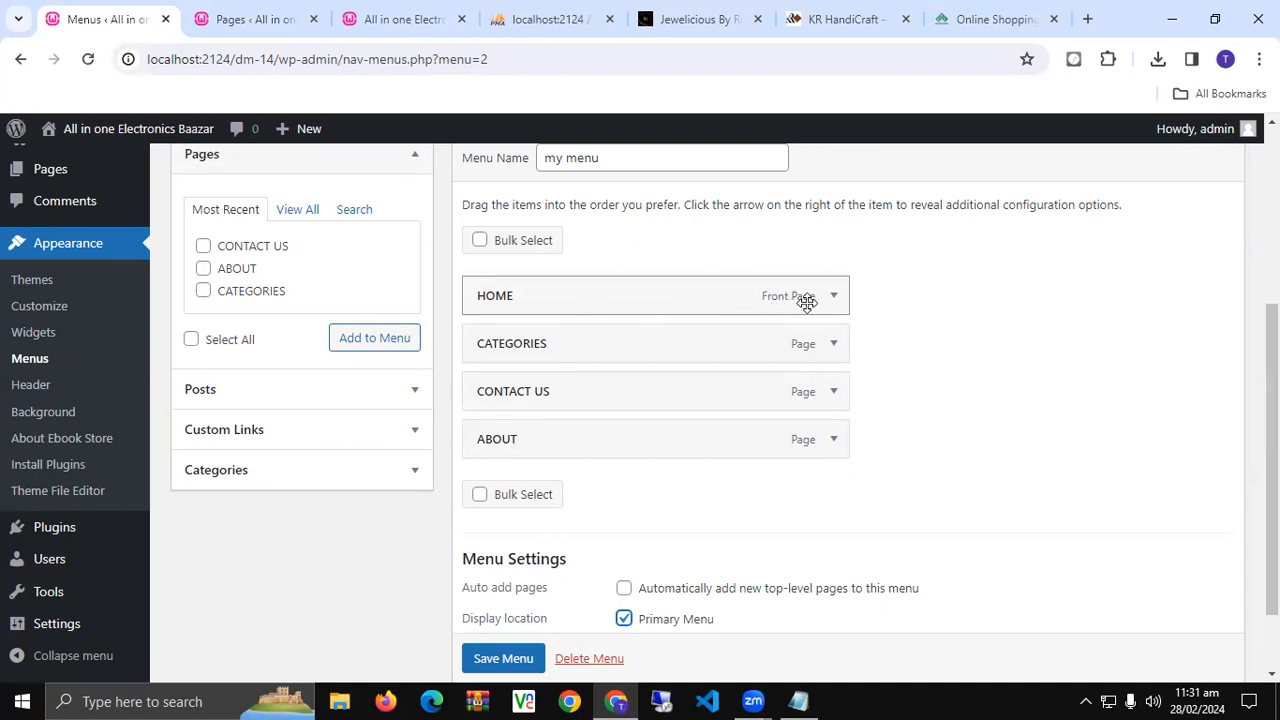
pyautogui.scroll(-1, 515, 645)
pyautogui.click(500, 618)
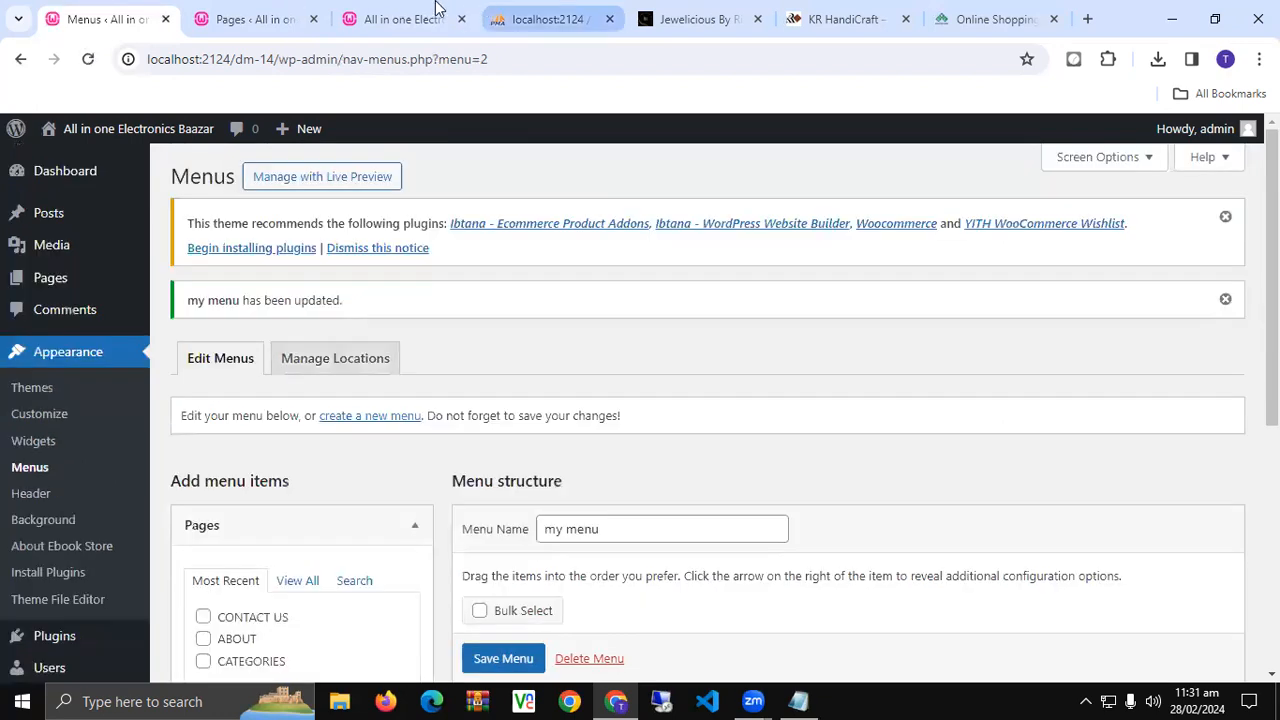
pyautogui.click(409, 24)
pyautogui.press('F5')
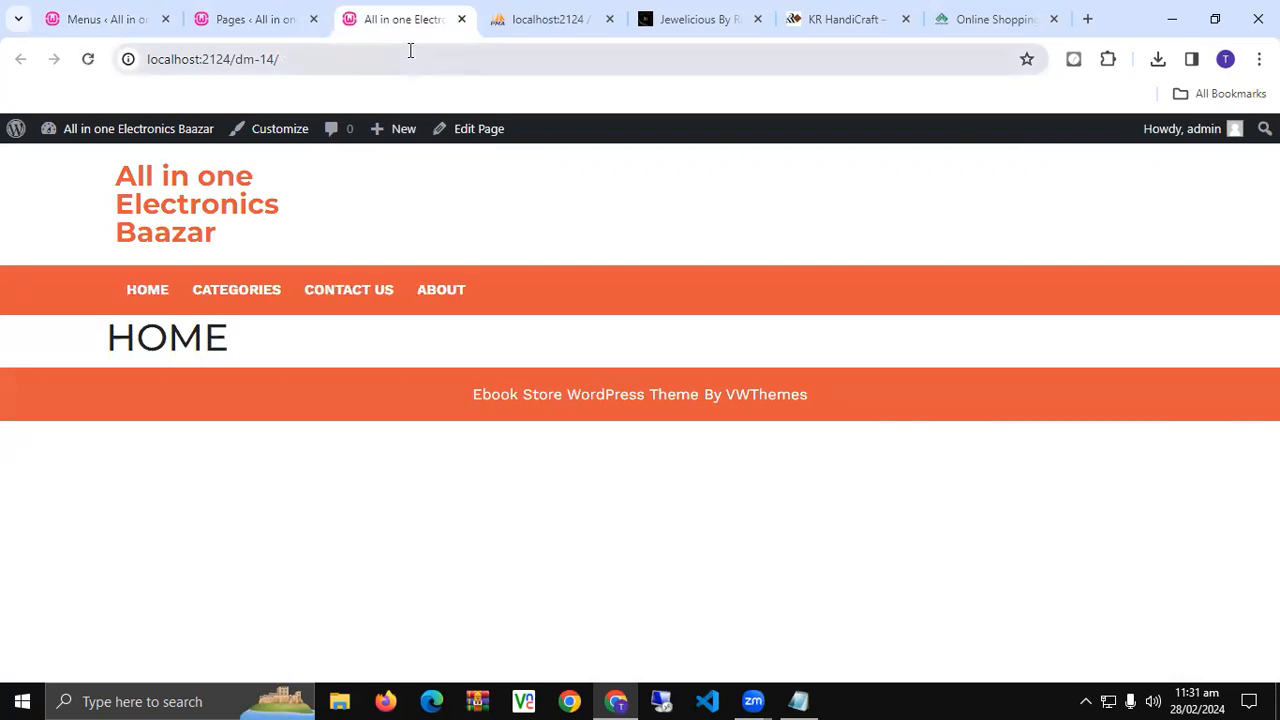
# - Reload the site address to show the HOME page with its HOME, CATEGORIES, CONTACT US, ABOUT bar
pyautogui.moveTo(395, 135)
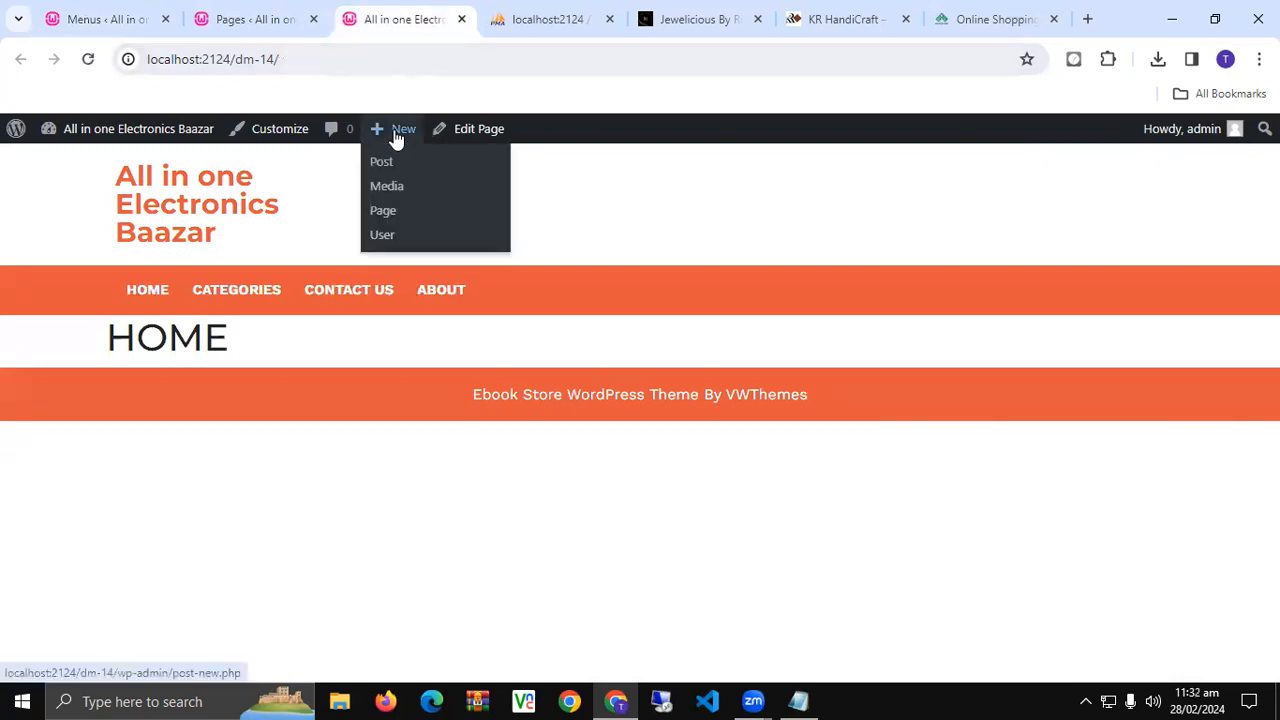
pyautogui.click(349, 57)
pyautogui.press('Return')
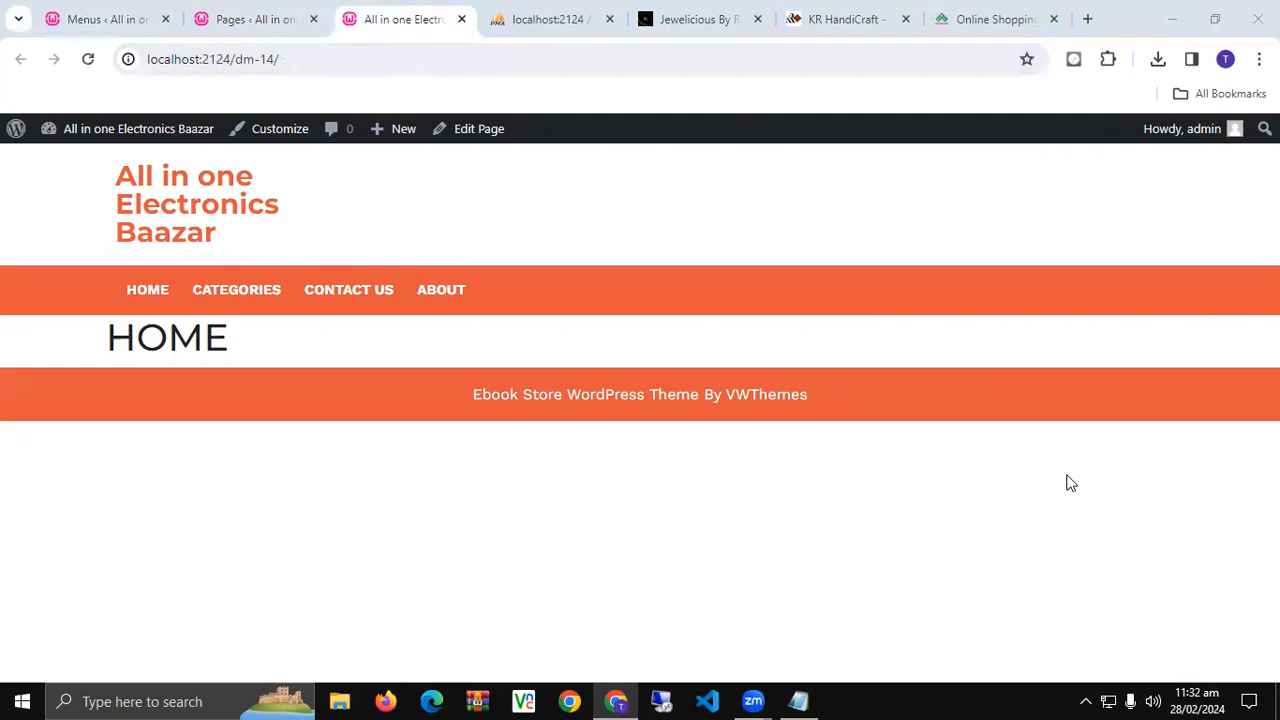
# - Launch Notepad and type a PLUGIN heading underlined with equals signs
pyautogui.press('super+r')
pyautogui.write('notepad')
pyautogui.press('Return')
pyautogui.write('PLUGIN')
pyautogui.press('Return')
pyautogui.write('=======')
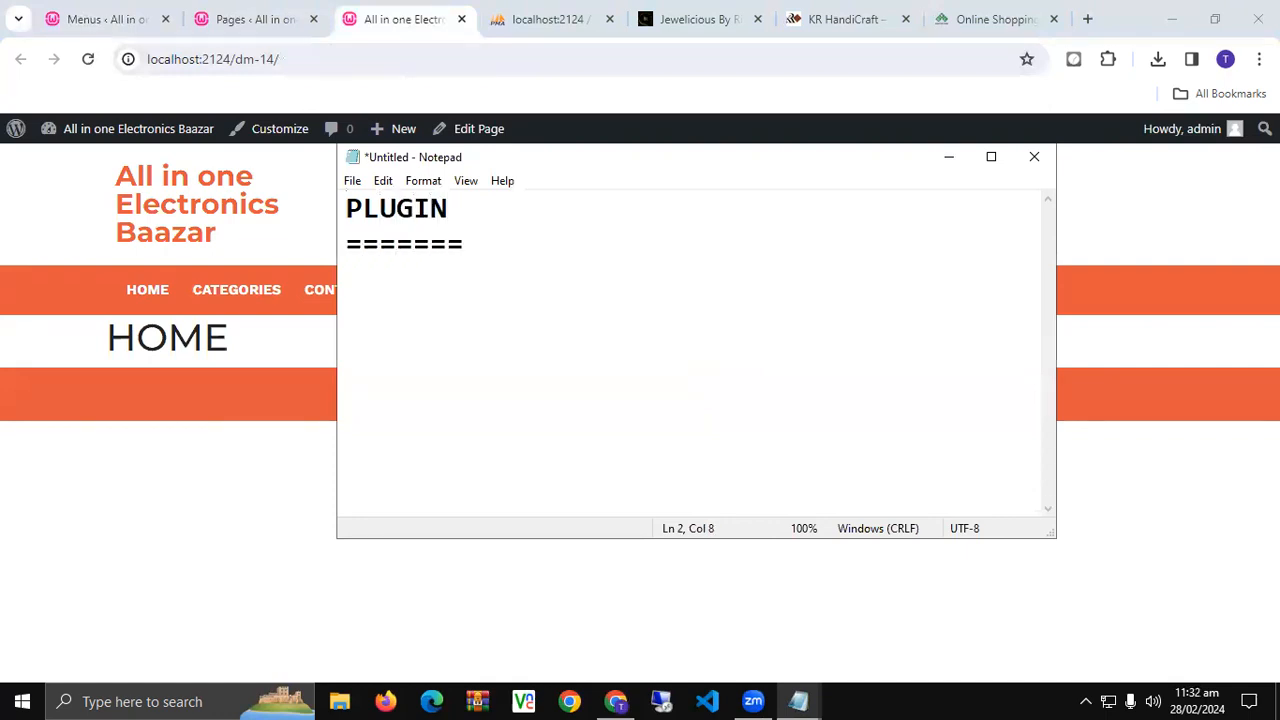
pyautogui.press('BackSpace')
pyautogui.press('Return')
# - Add the line 'IT IS COMPLETELY YOUR FUNCTIONS FOR WEBSITE' and return to the browser
pyautogui.write('IT IS COMPLETELY YOUR FUNCTIONS ')
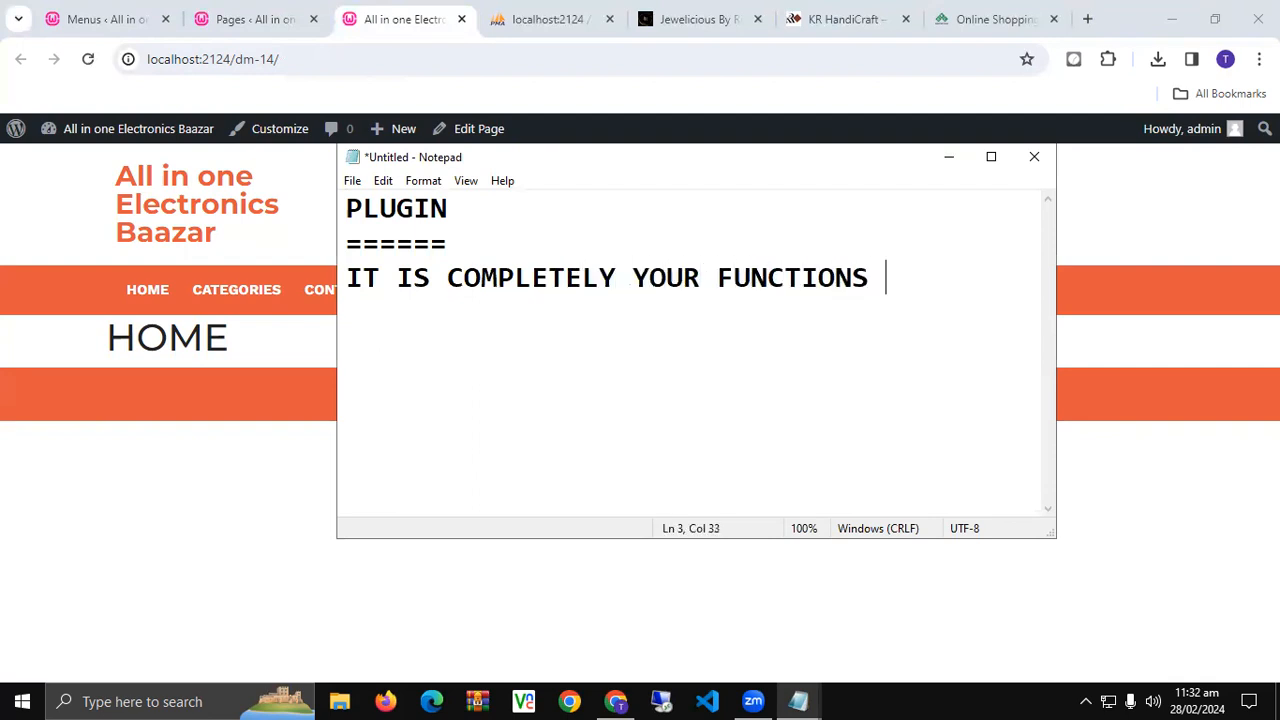
pyautogui.write('FOR')
pyautogui.press('Return')
pyautogui.write('WEBSITE')
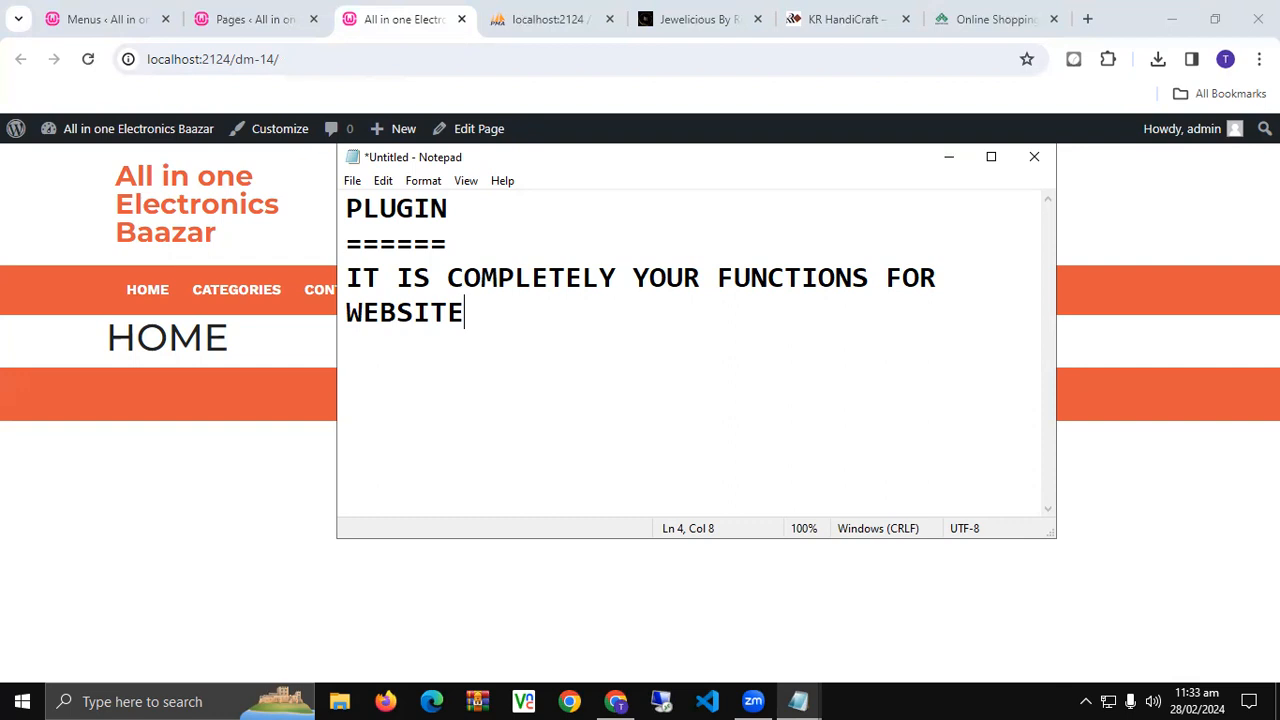
pyautogui.hotkey('alt', 'Tab')
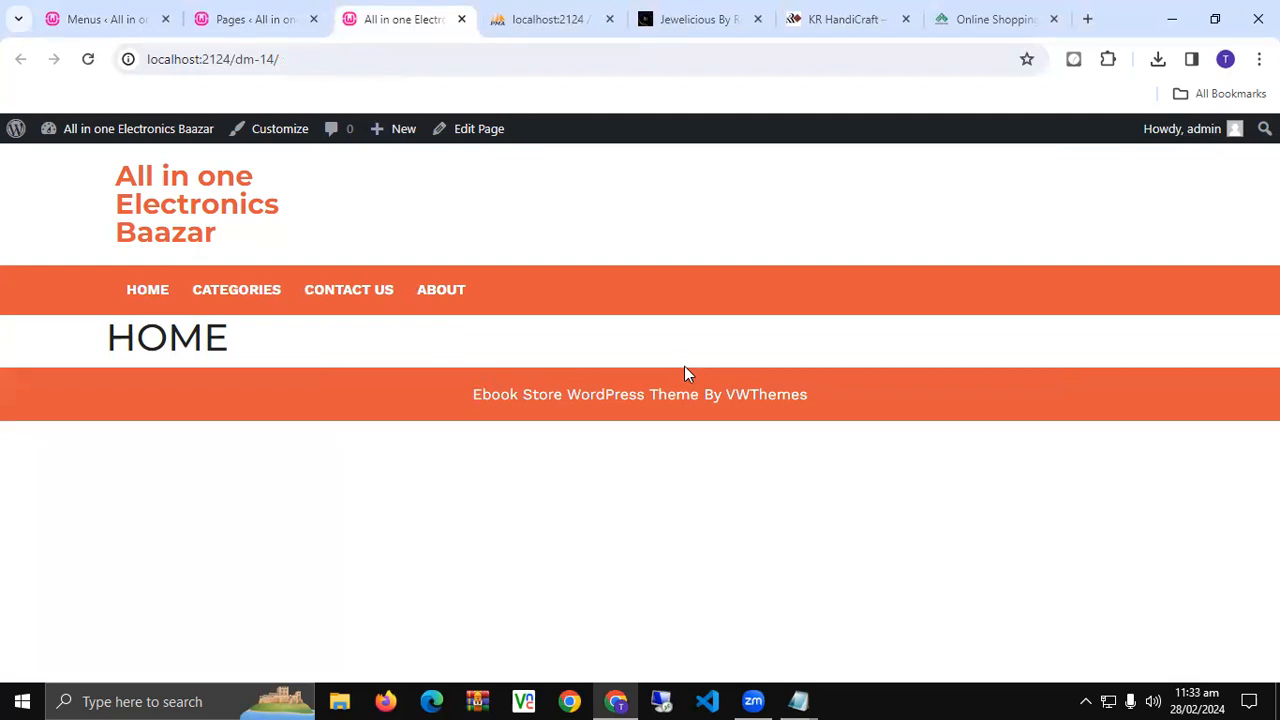
# - Go to Plugins > Add New Plugin and dismiss the theme's plugin recommendation notice
pyautogui.click(262, 17)
pyautogui.moveTo(70, 460)
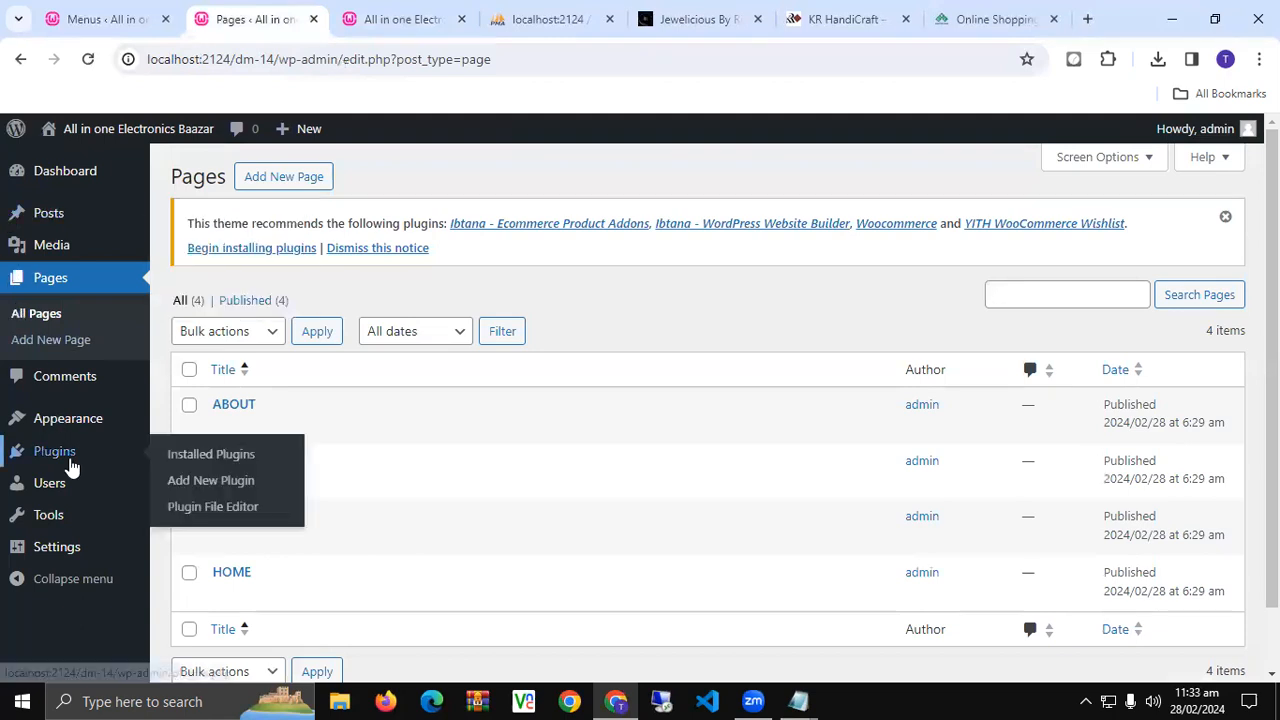
pyautogui.click(188, 482)
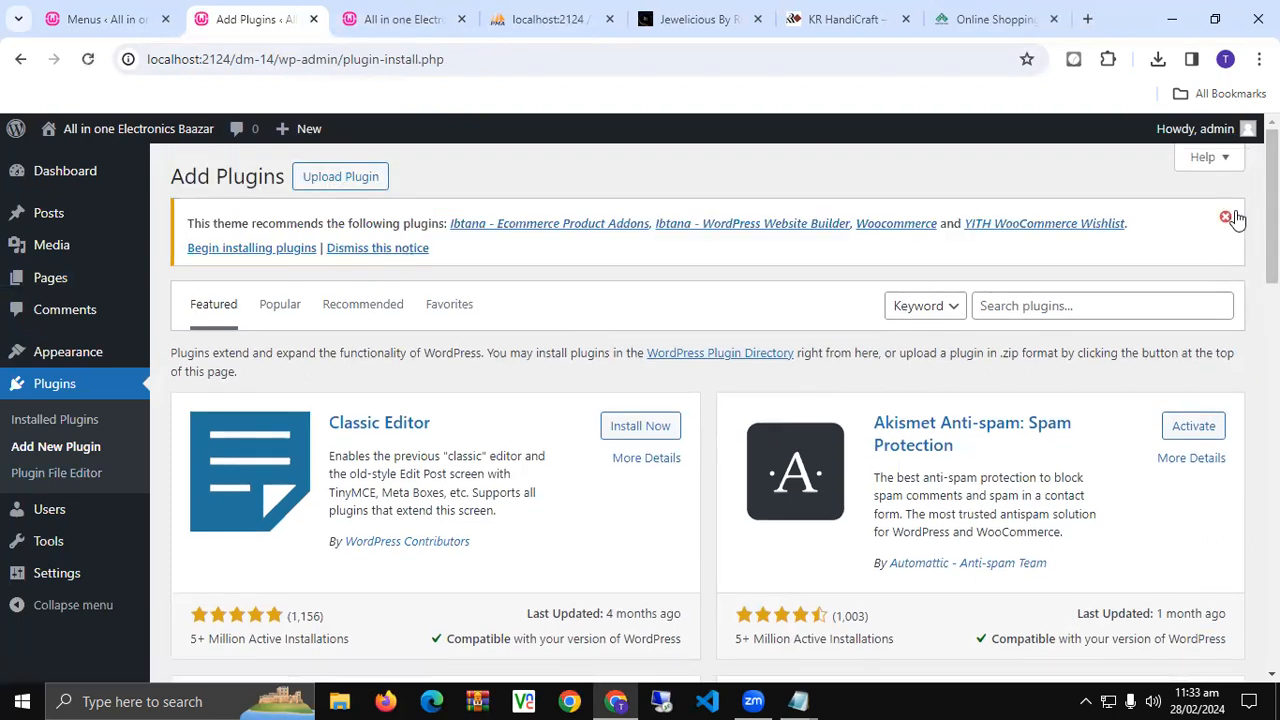
pyautogui.click(1225, 217)
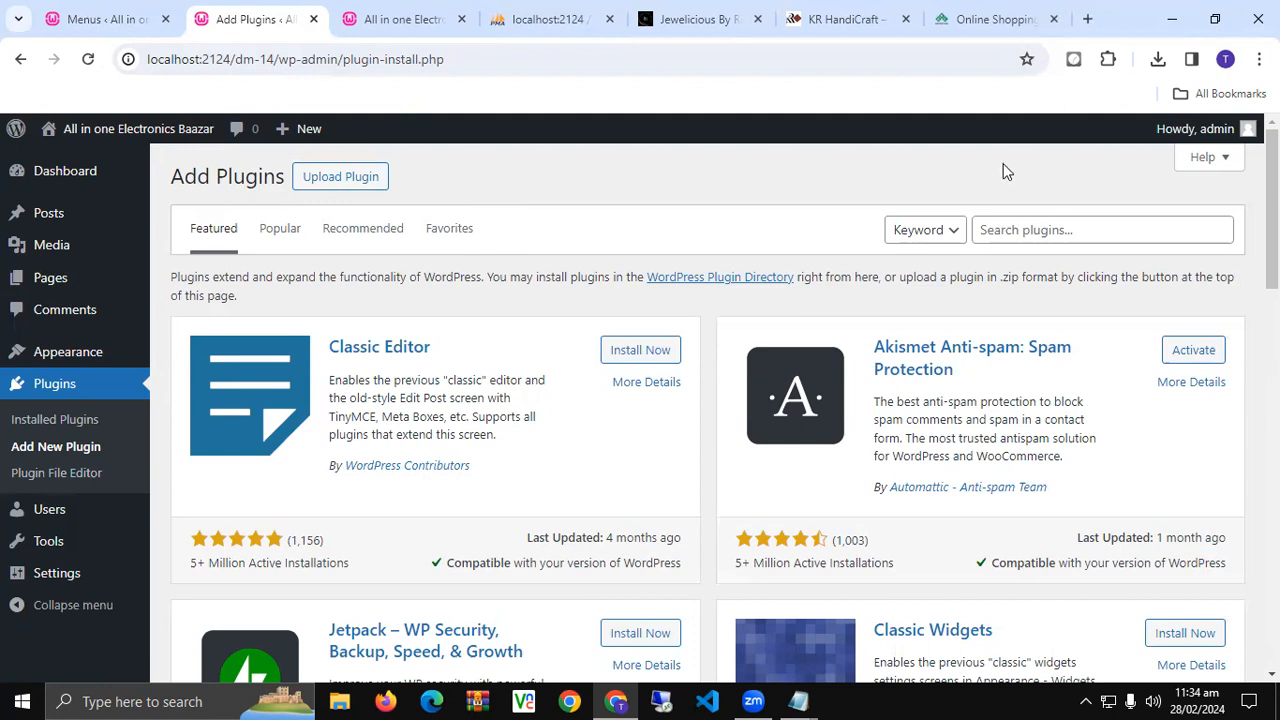
# - Search the plugin directory for SLIDER
pyautogui.click(1010, 228)
pyautogui.write('SLIDER')
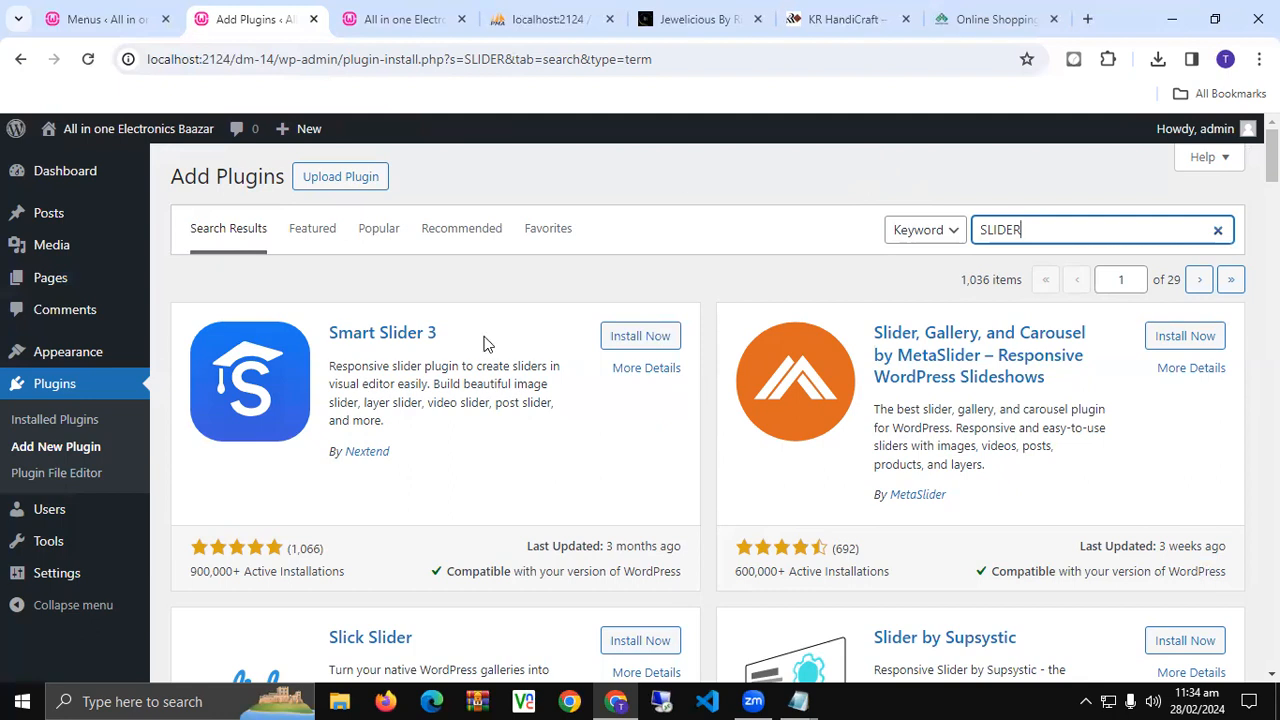
pyautogui.scroll(-2, 483, 344)
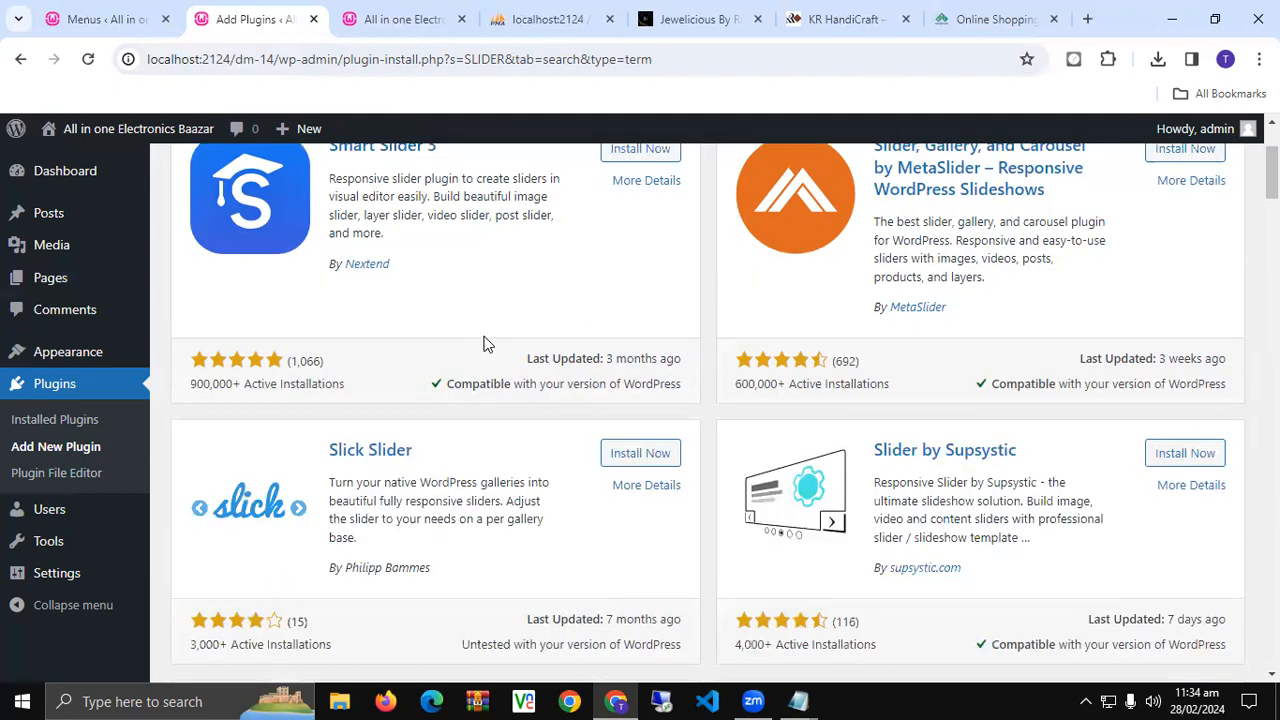
pyautogui.scroll(2, 483, 344)
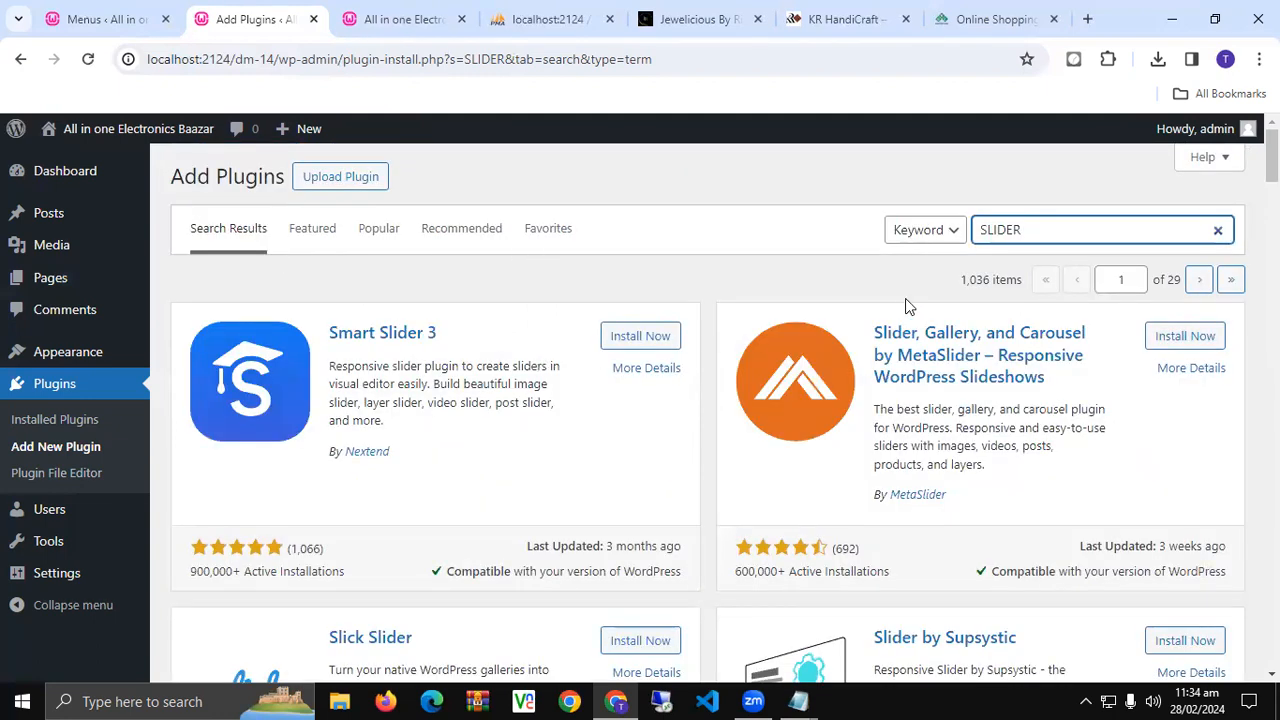
# - Check the 1,036-item result count and scroll through the SLIDER plugin results
pyautogui.moveTo(961, 286)
pyautogui.mouseDown()
pyautogui.moveTo(999, 285)
pyautogui.moveTo(986, 285)
pyautogui.mouseUp()
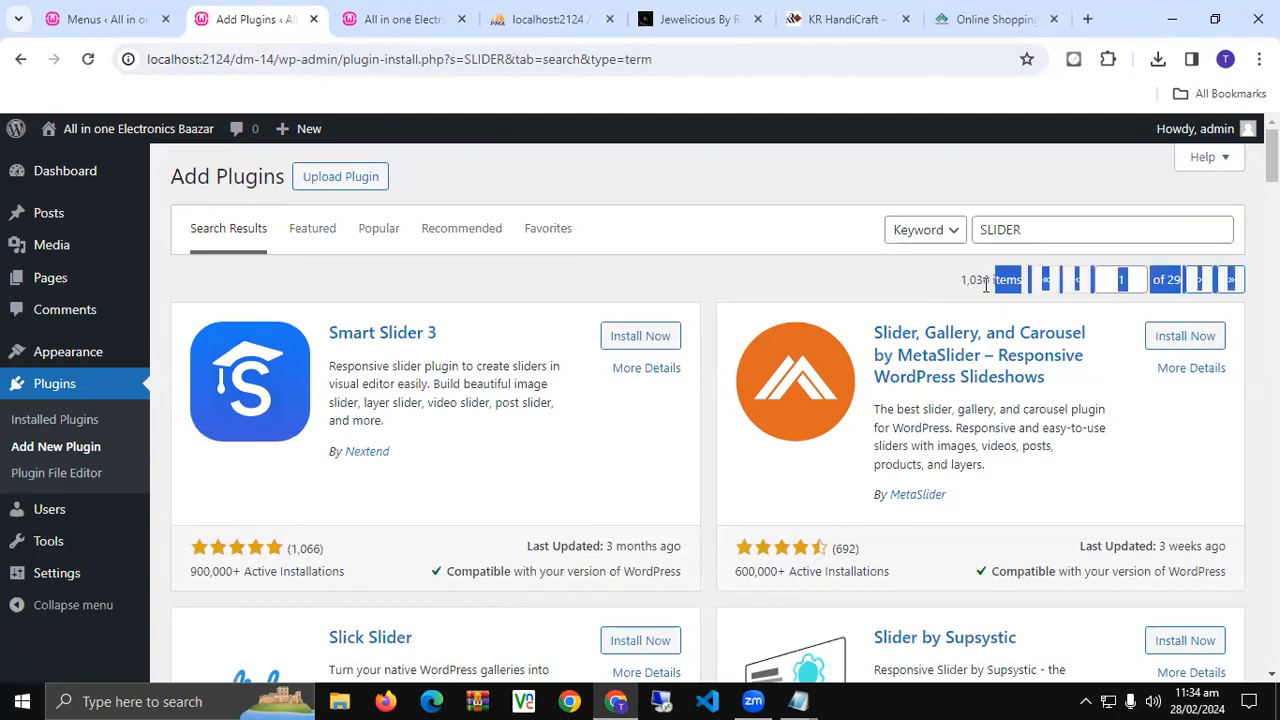
pyautogui.tripleClick(986, 285)
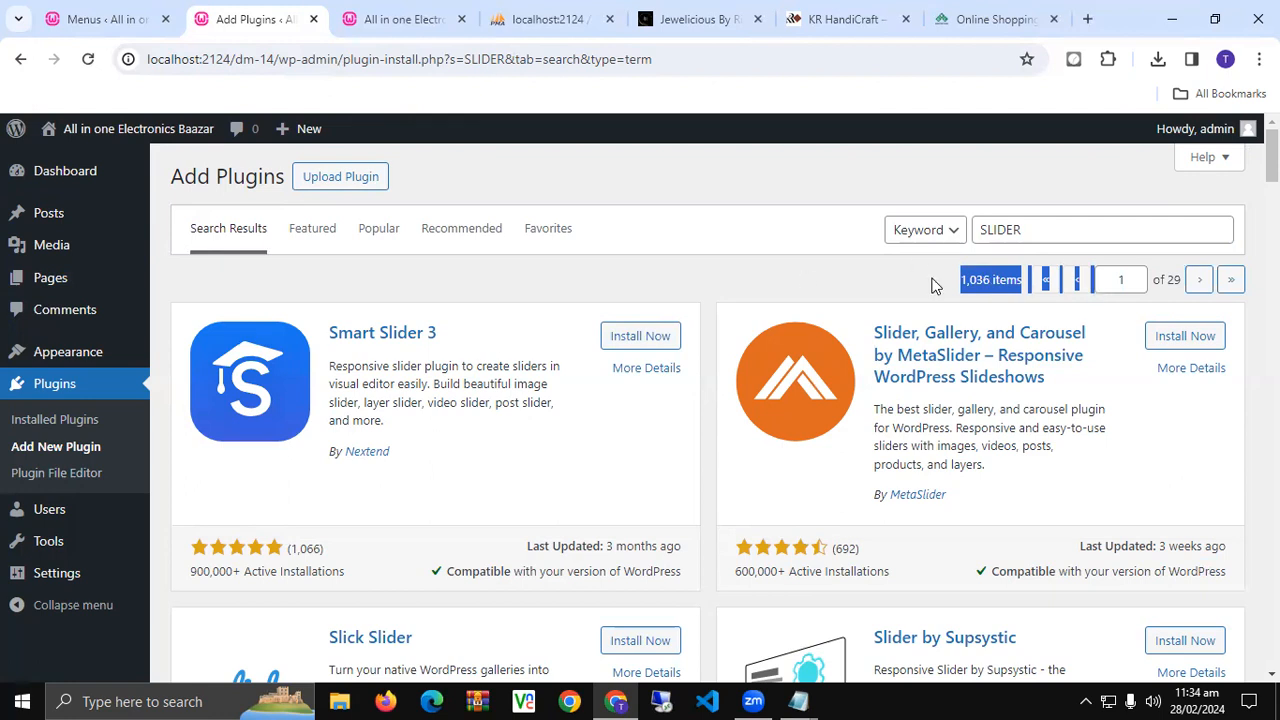
pyautogui.click(742, 287)
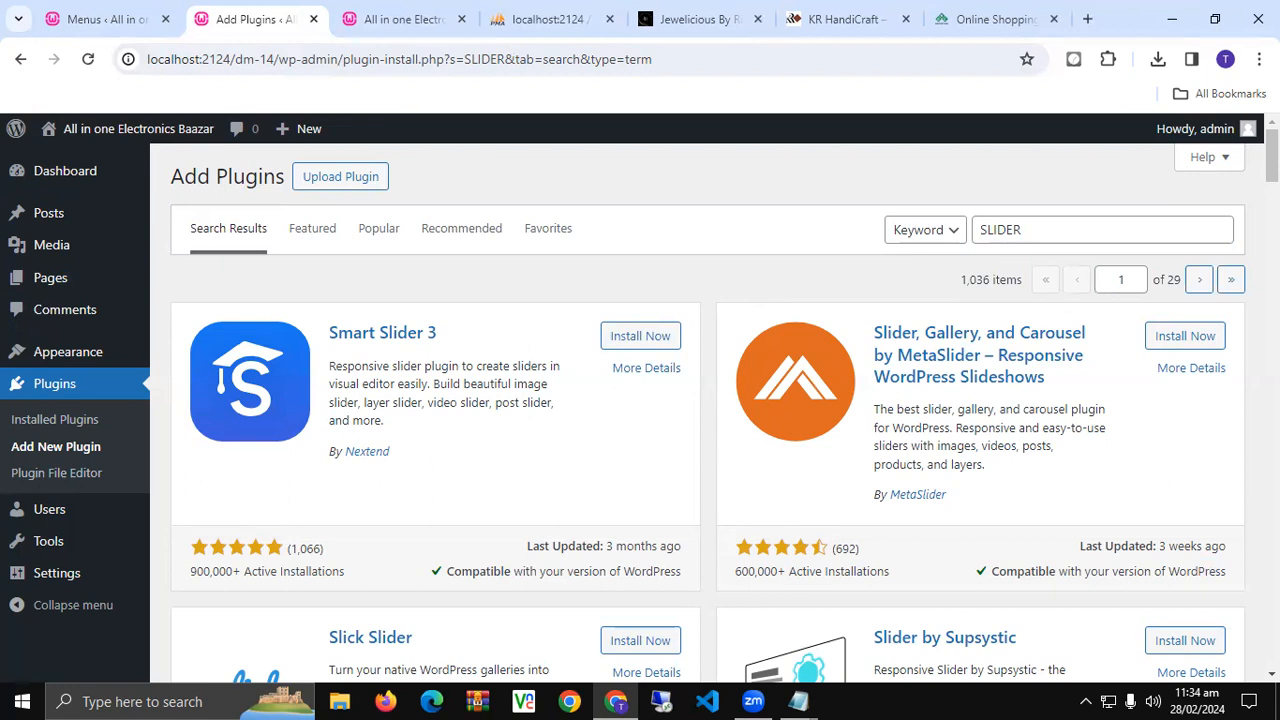
pyautogui.scroll(-7, 493, 407)
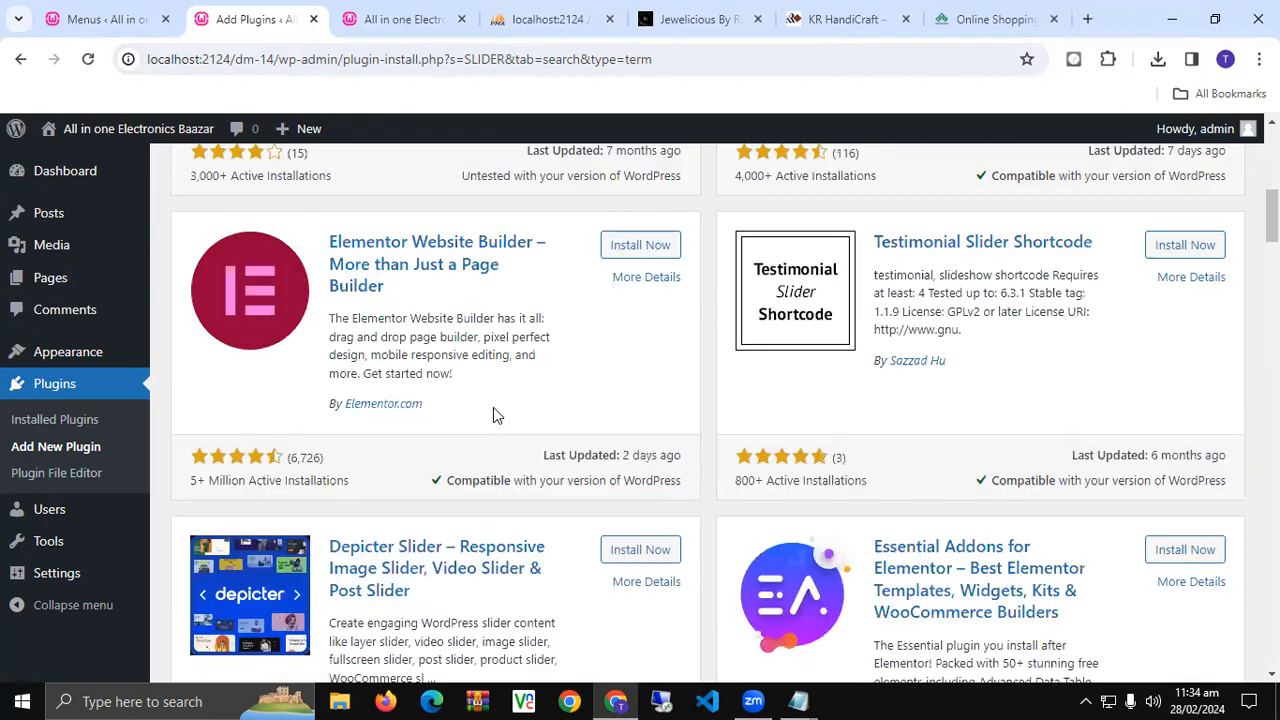
pyautogui.scroll(-4, 493, 410)
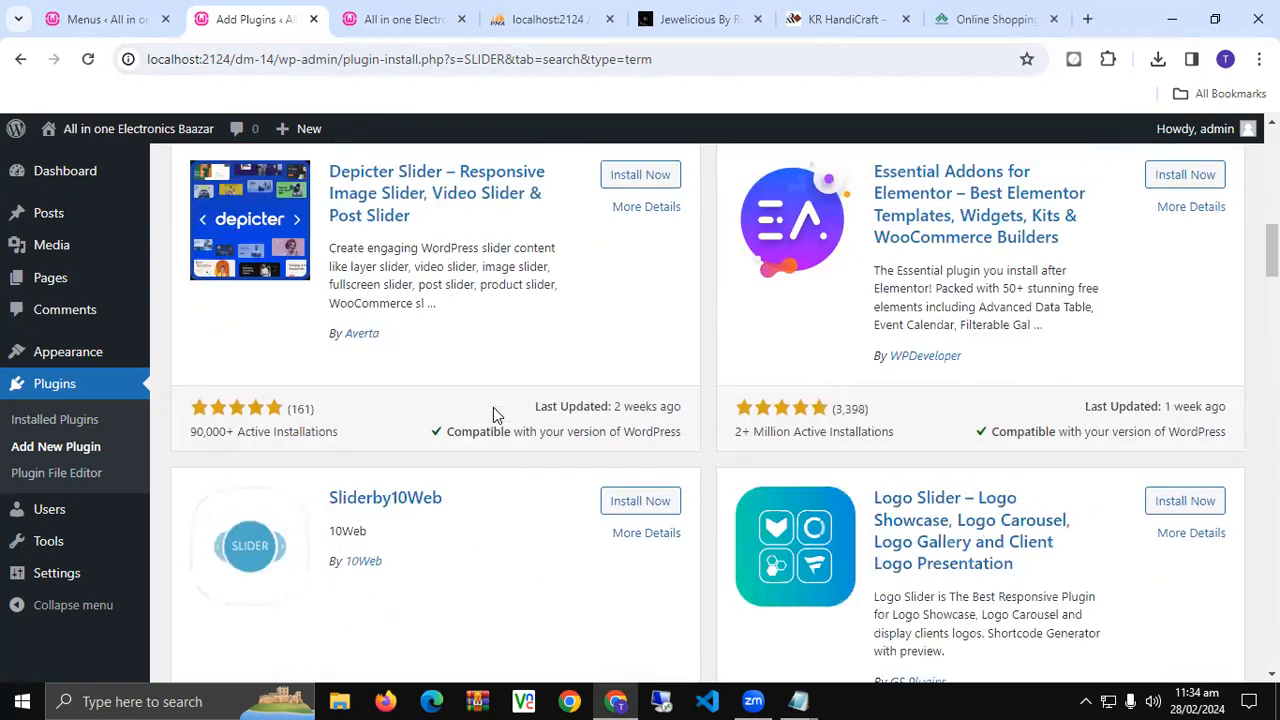
pyautogui.scroll(-4, 493, 407)
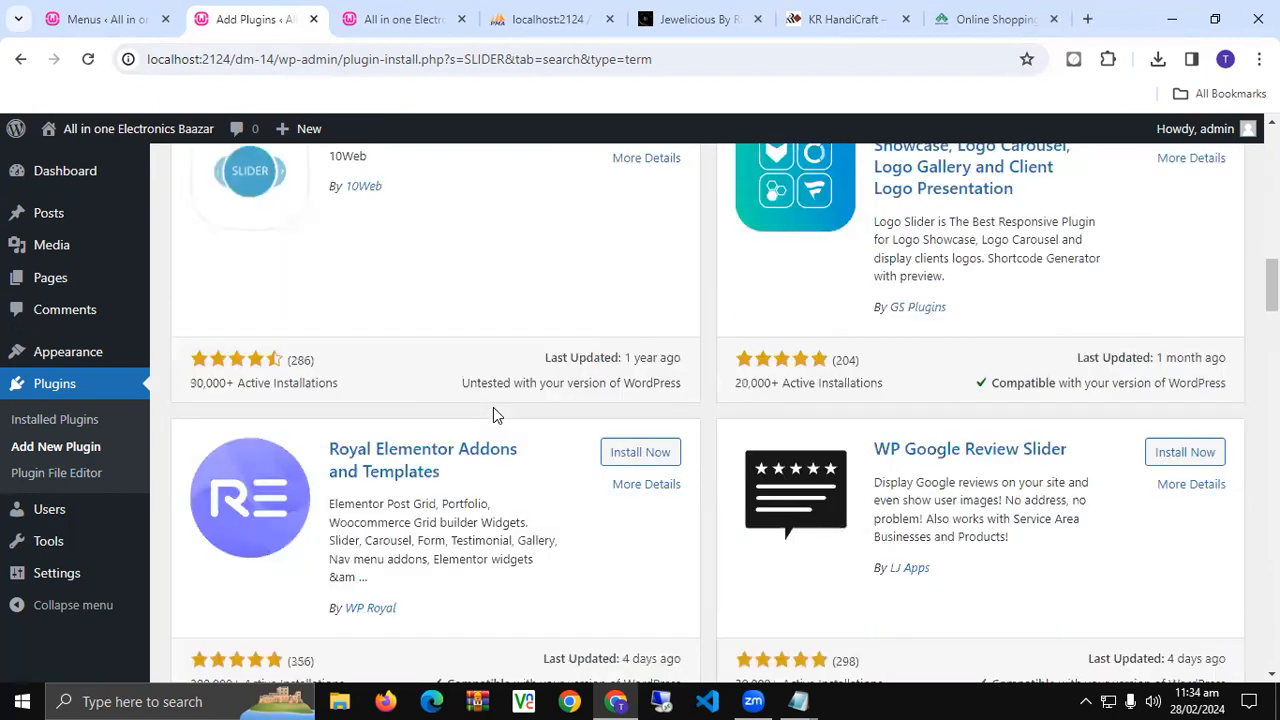
pyautogui.scroll(14, 494, 407)
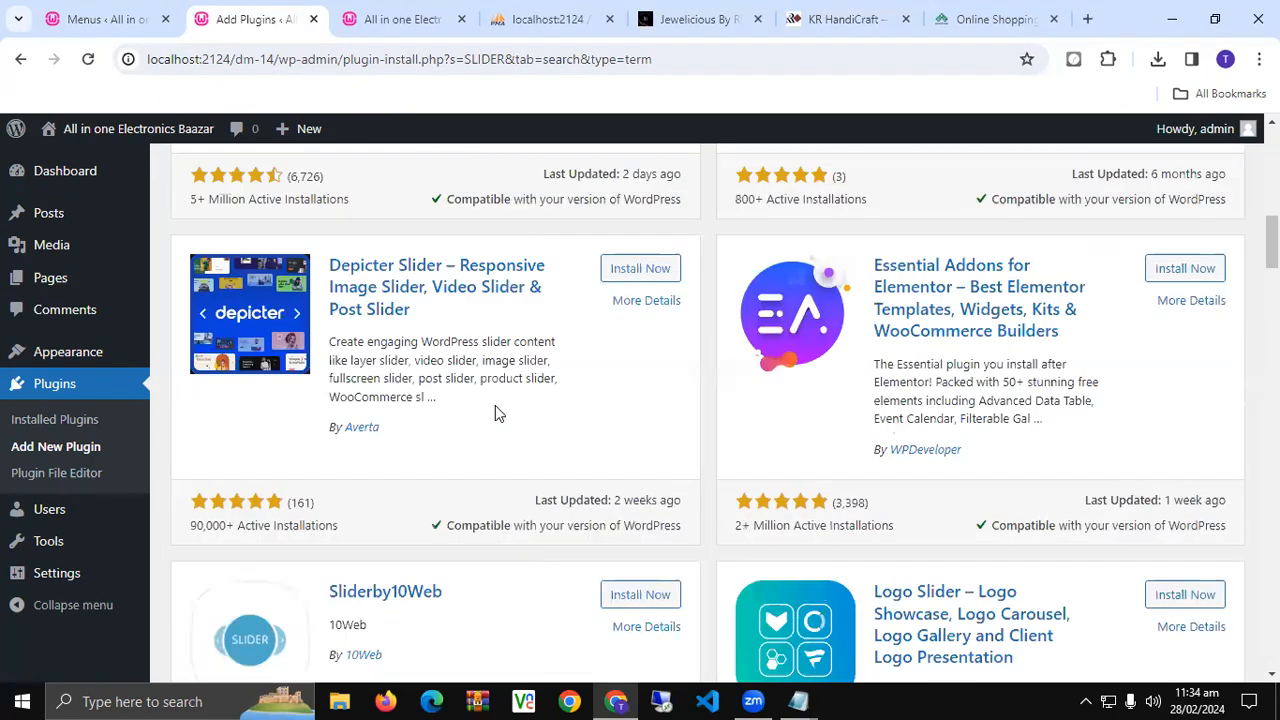
# - Open Smart Slider 3's details and look through its Installation and Screenshots sections
pyautogui.click(399, 245)
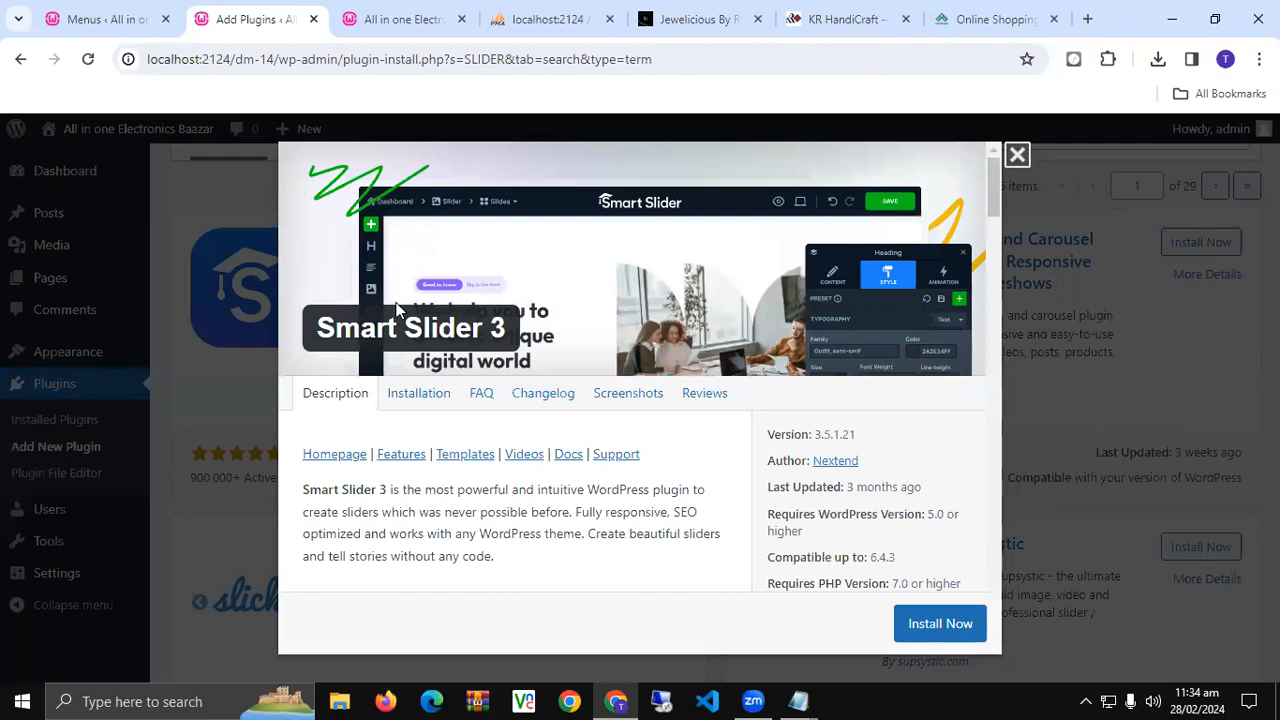
pyautogui.click(409, 400)
pyautogui.scroll(-5, 409, 400)
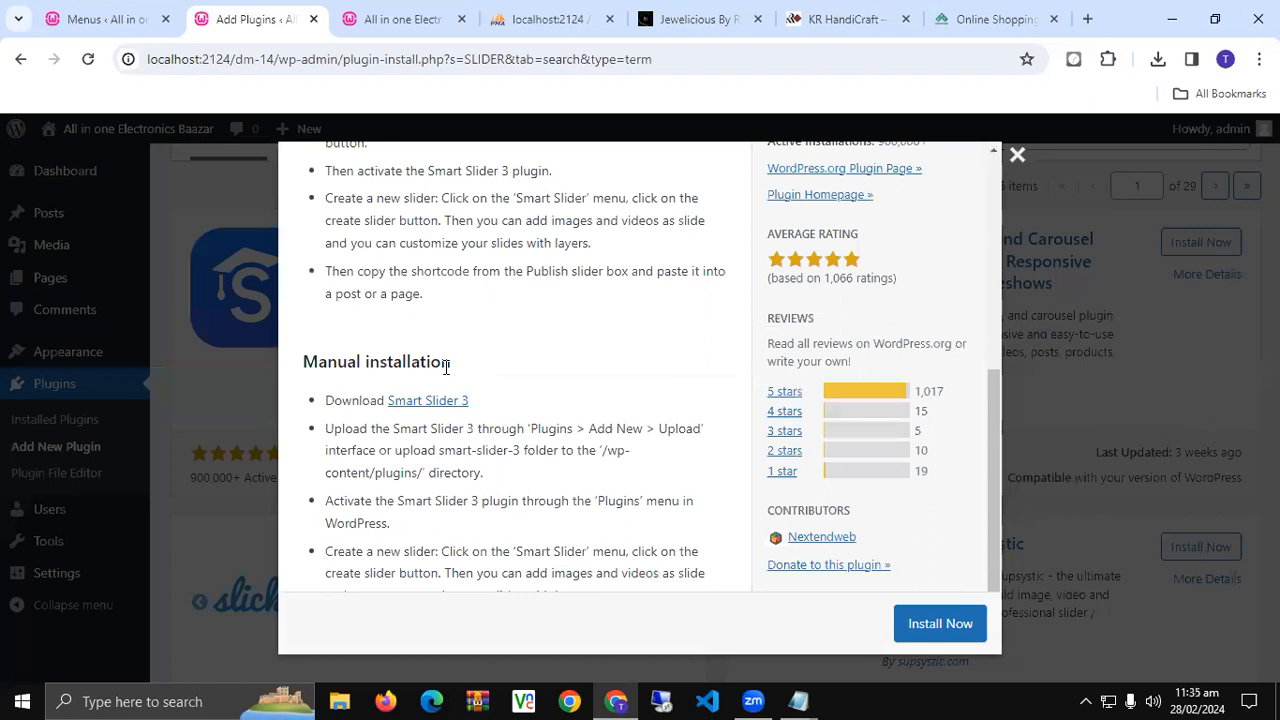
pyautogui.scroll(10, 460, 385)
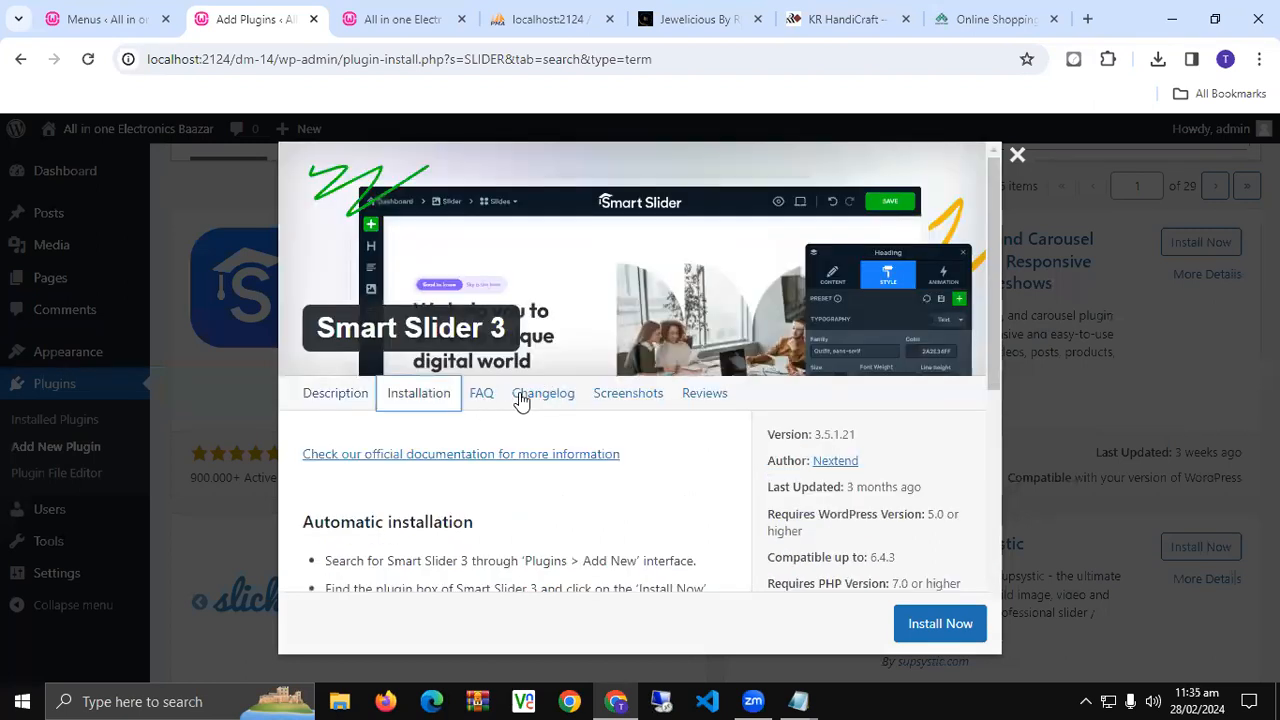
pyautogui.click(628, 394)
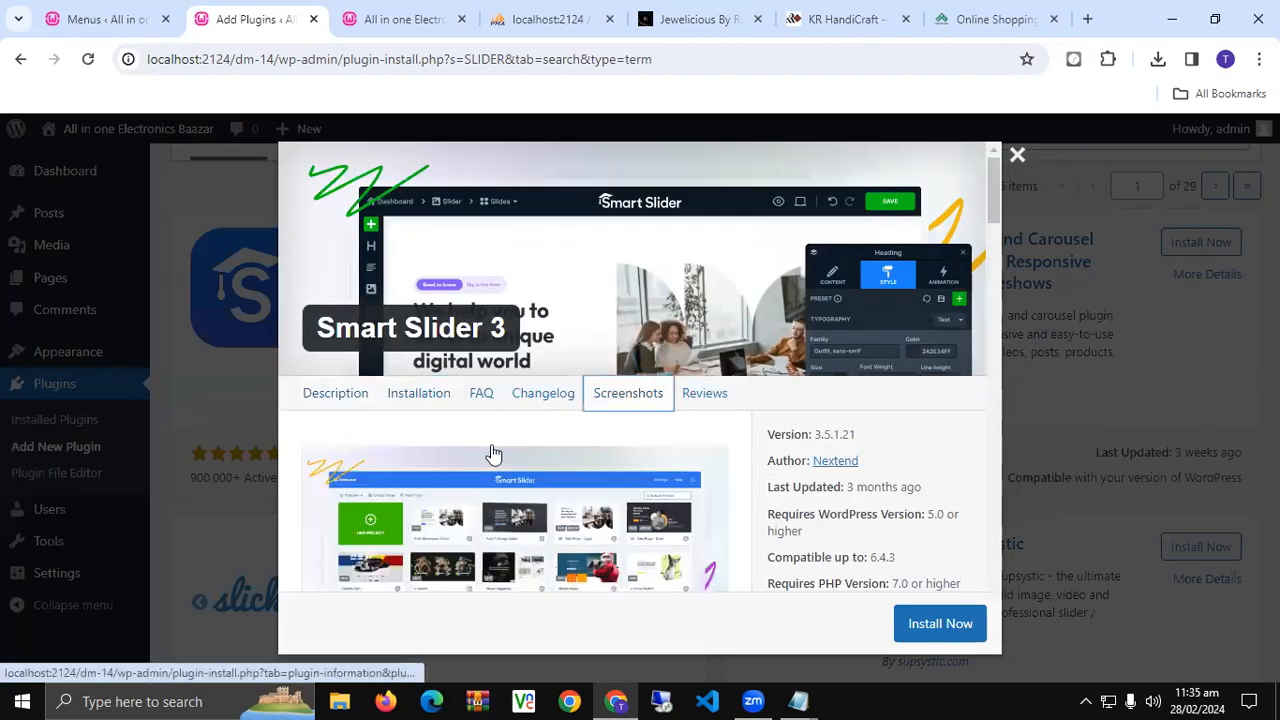
pyautogui.scroll(-3, 494, 456)
pyautogui.scroll(-6, 497, 446)
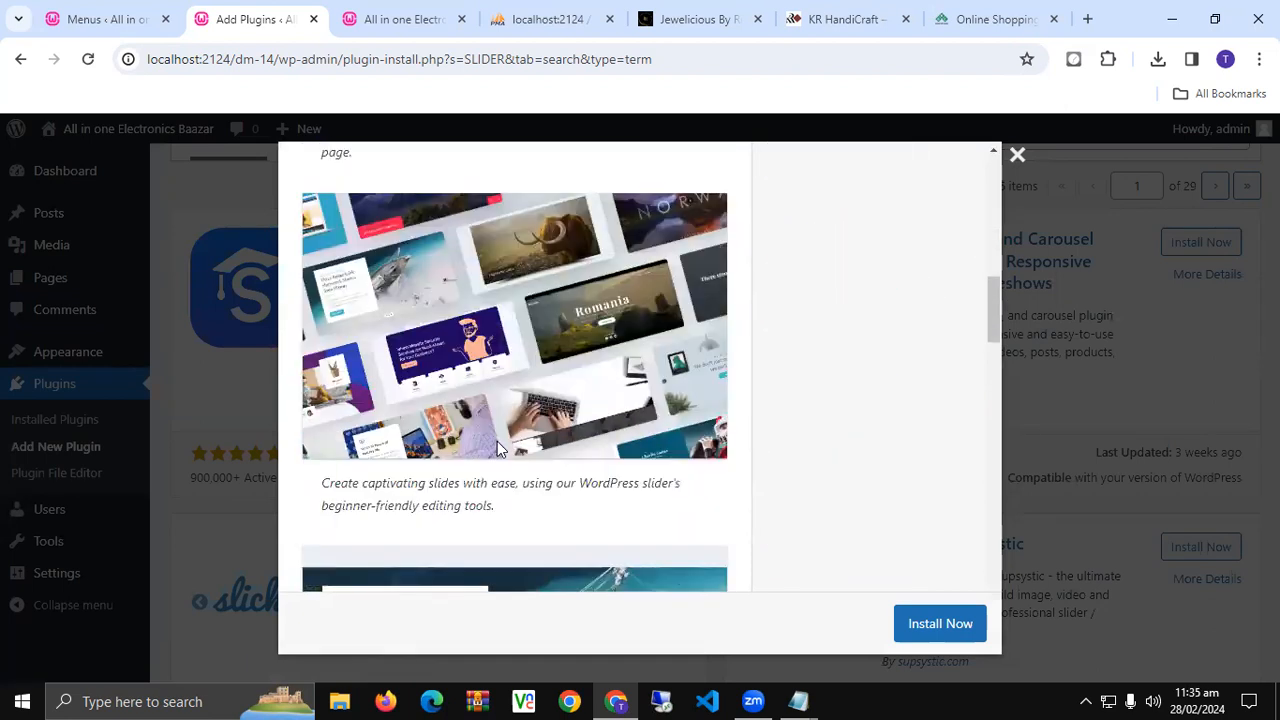
pyautogui.scroll(-8, 497, 449)
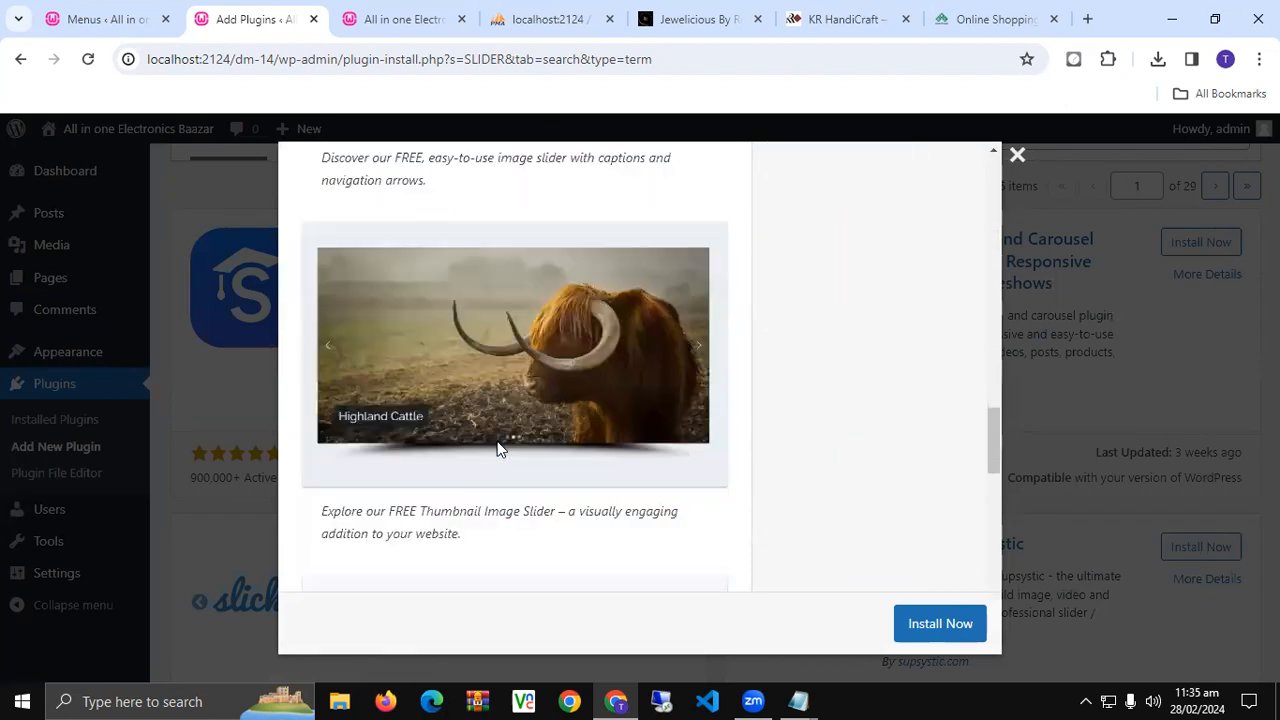
pyautogui.scroll(-8, 501, 449)
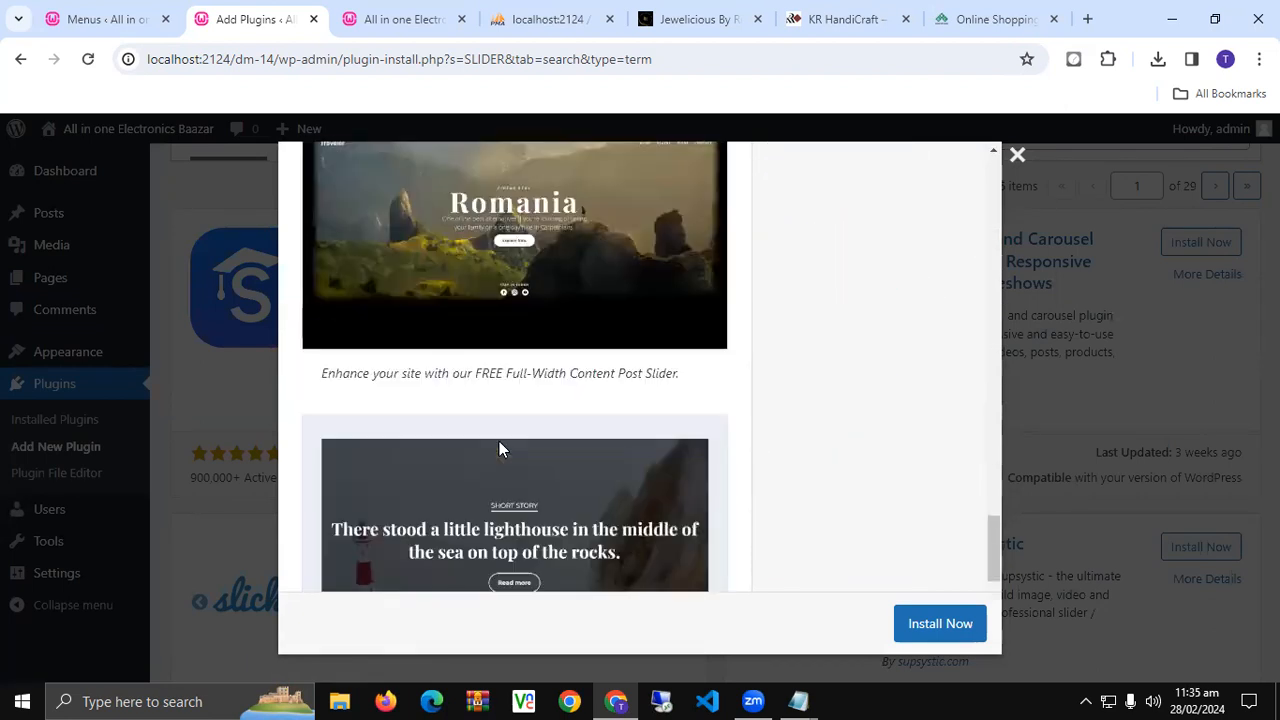
pyautogui.press('Home')
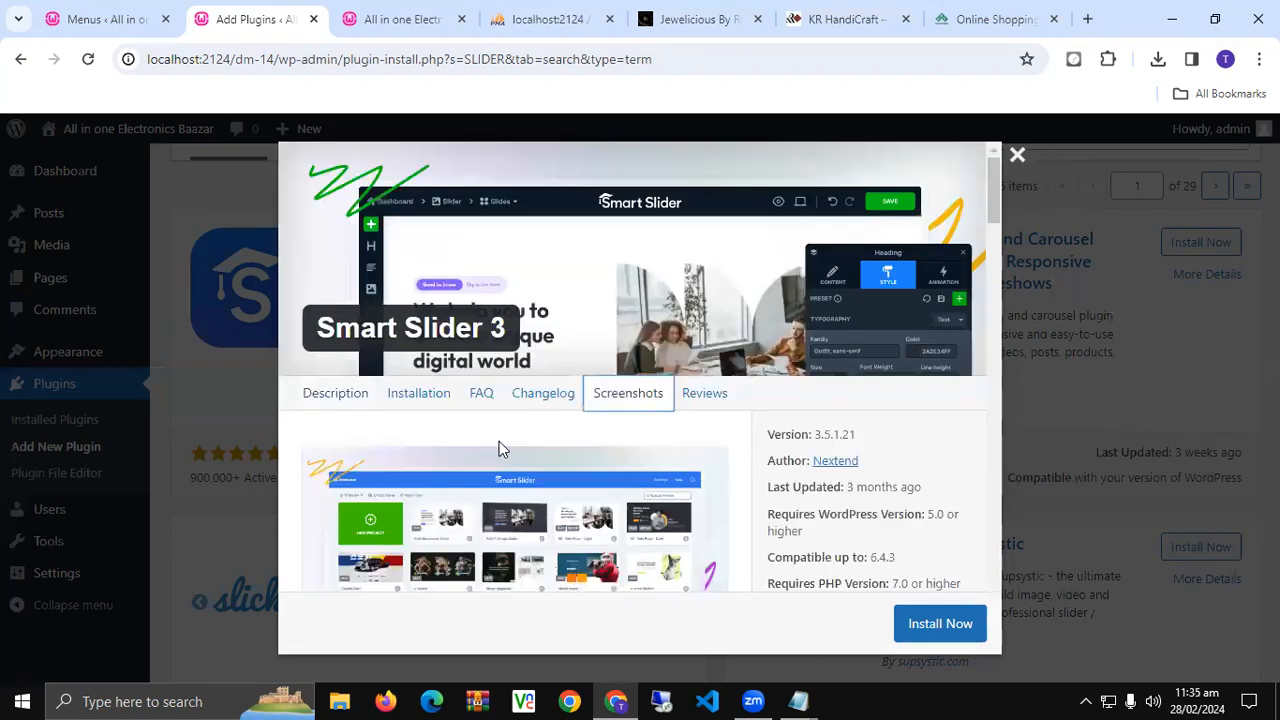
# - Read through Smart Slider 3's user reviews, then close the details window
pyautogui.click(706, 398)
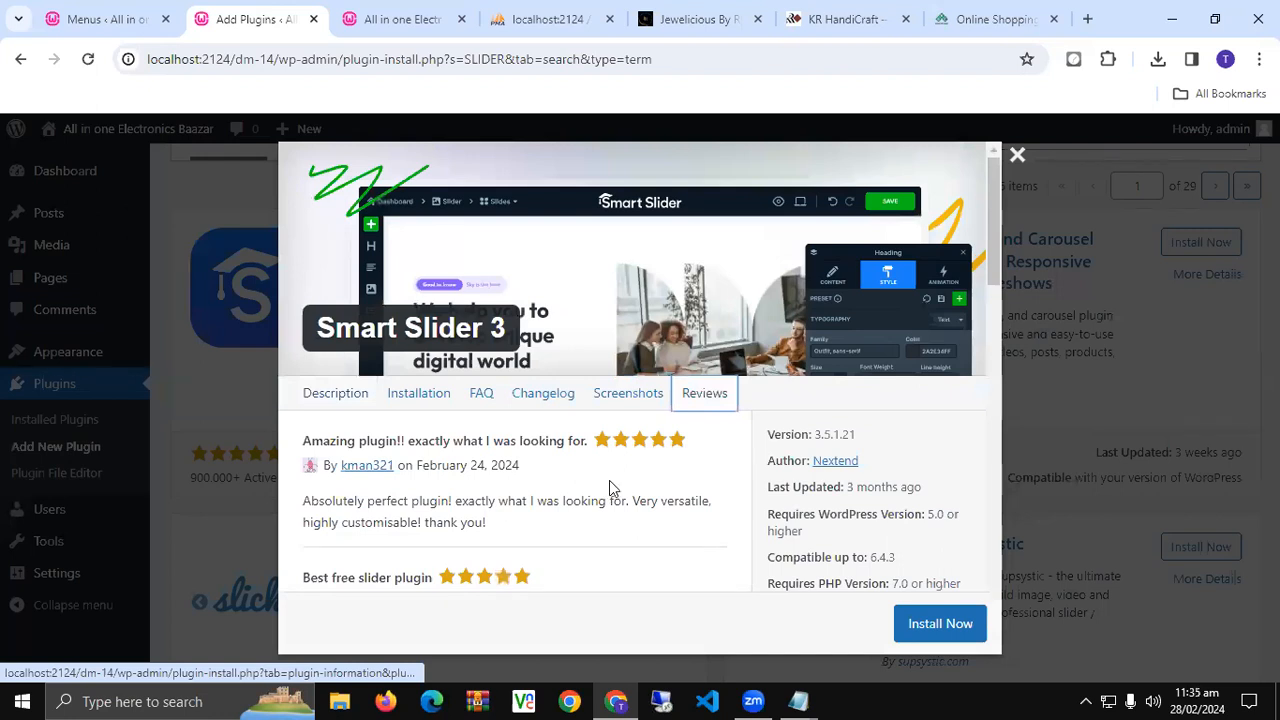
pyautogui.scroll(-2, 609, 485)
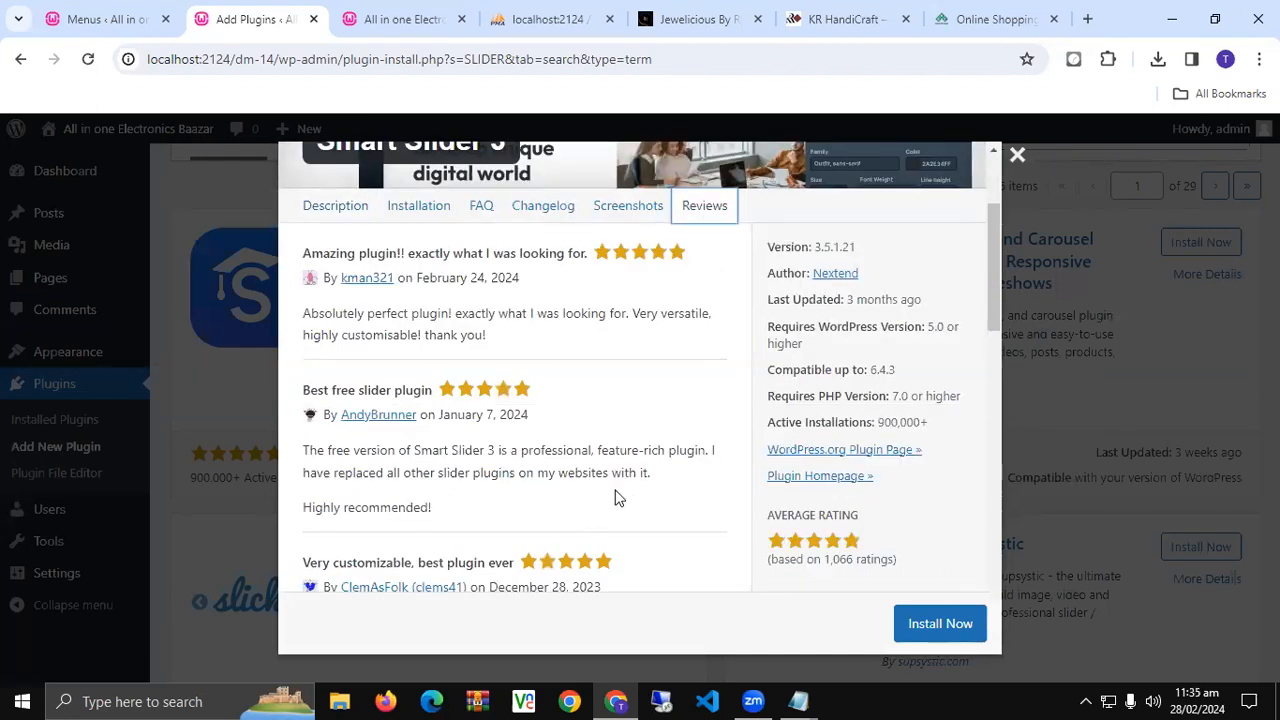
pyautogui.scroll(-2, 616, 498)
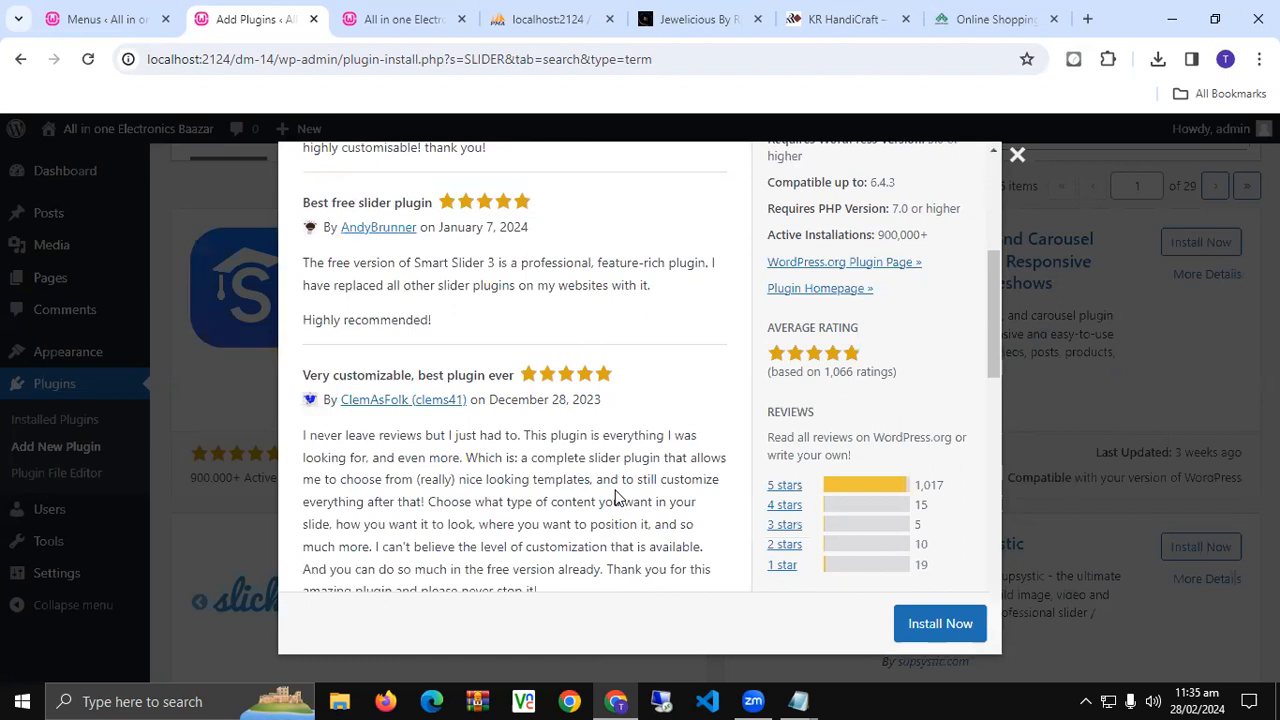
pyautogui.scroll(-5, 616, 498)
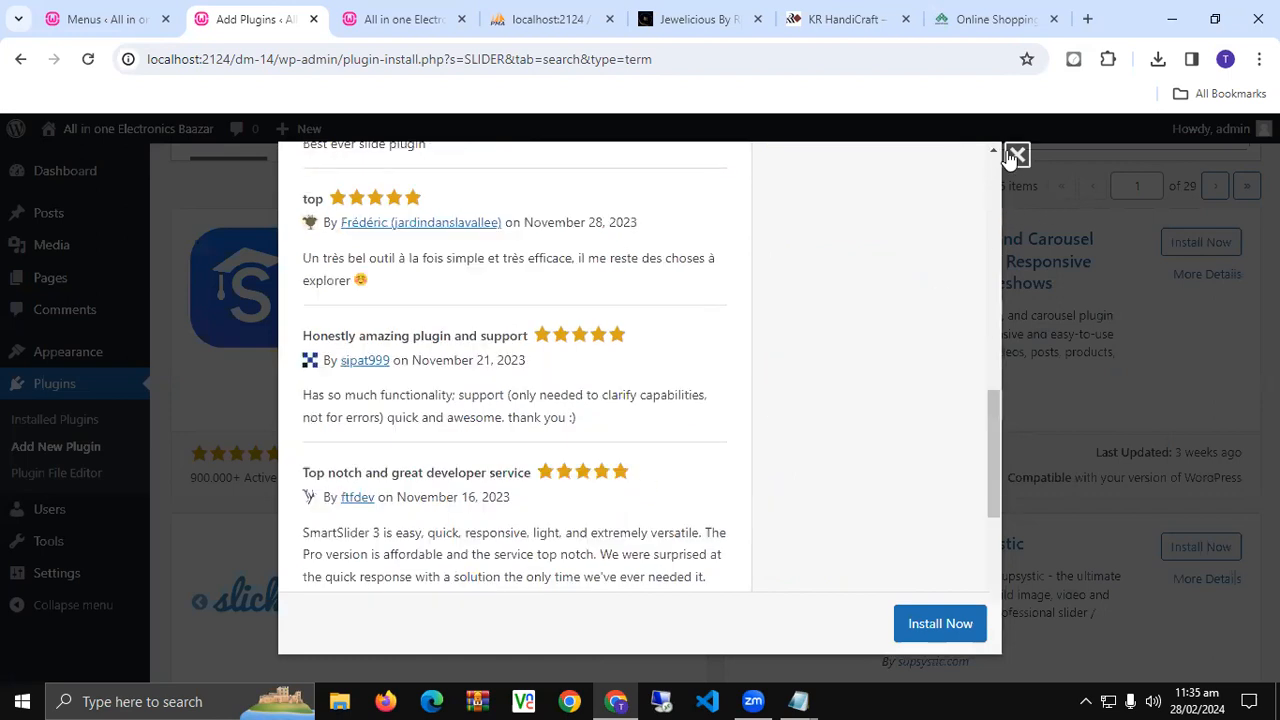
pyautogui.press('Escape')
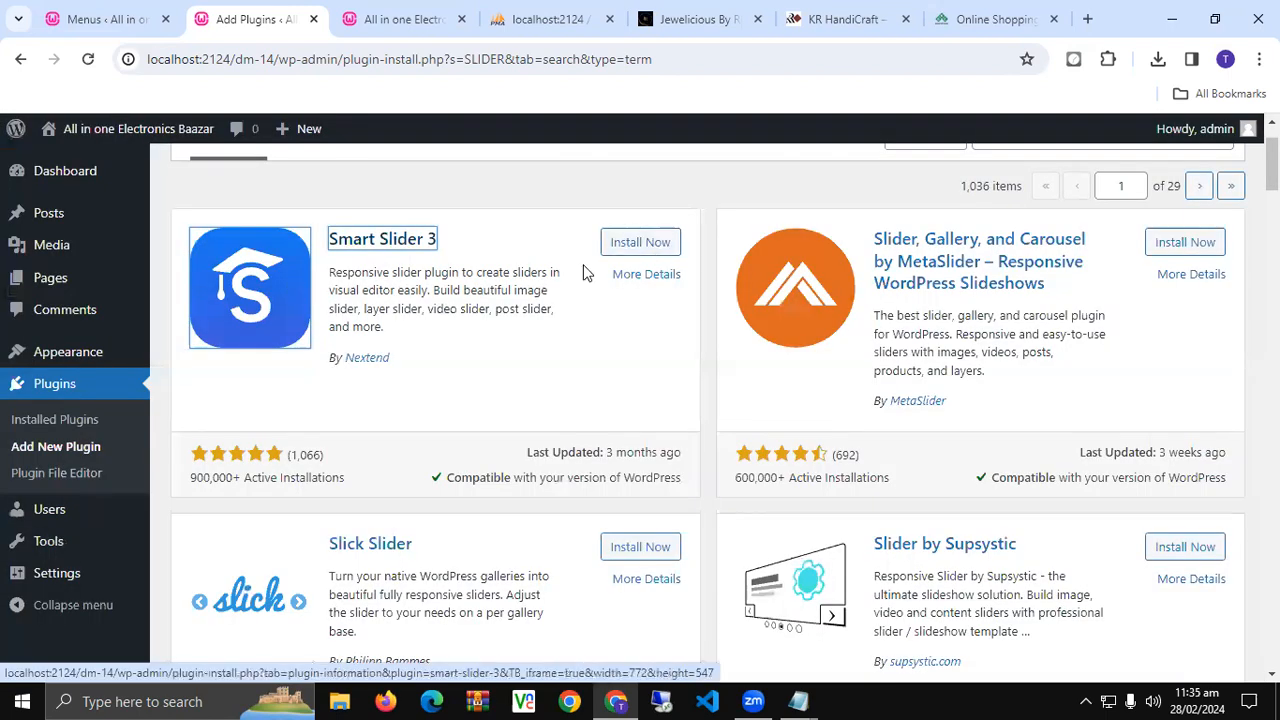
# - Install Smart Slider 3 from its card in the SLIDER search results
pyautogui.click(640, 245)
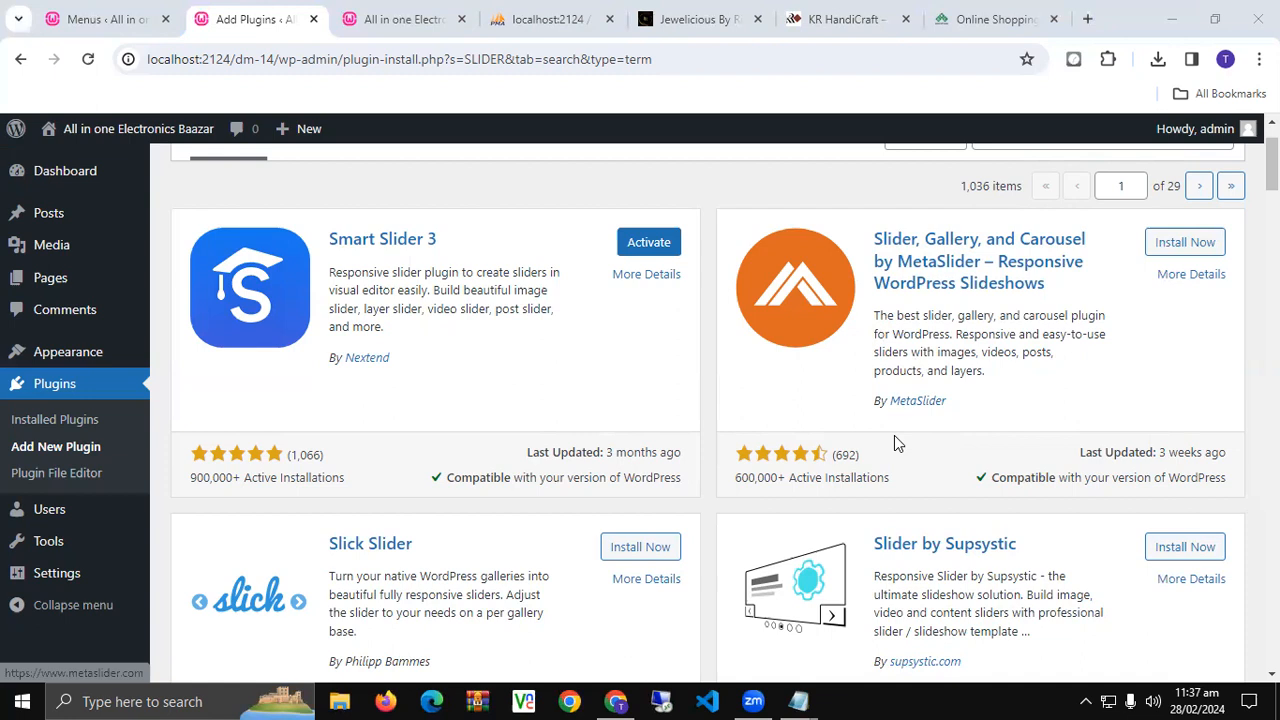
pyautogui.click(1190, 277)
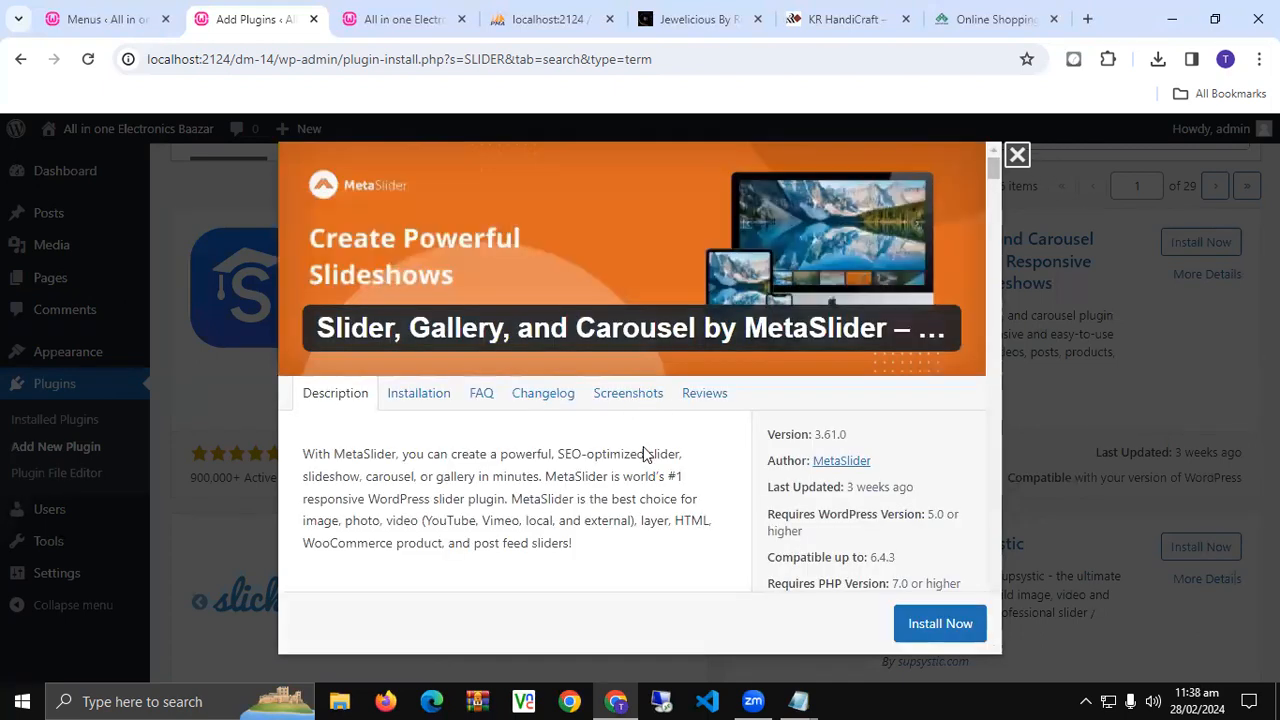
pyautogui.scroll(-1, 745, 495)
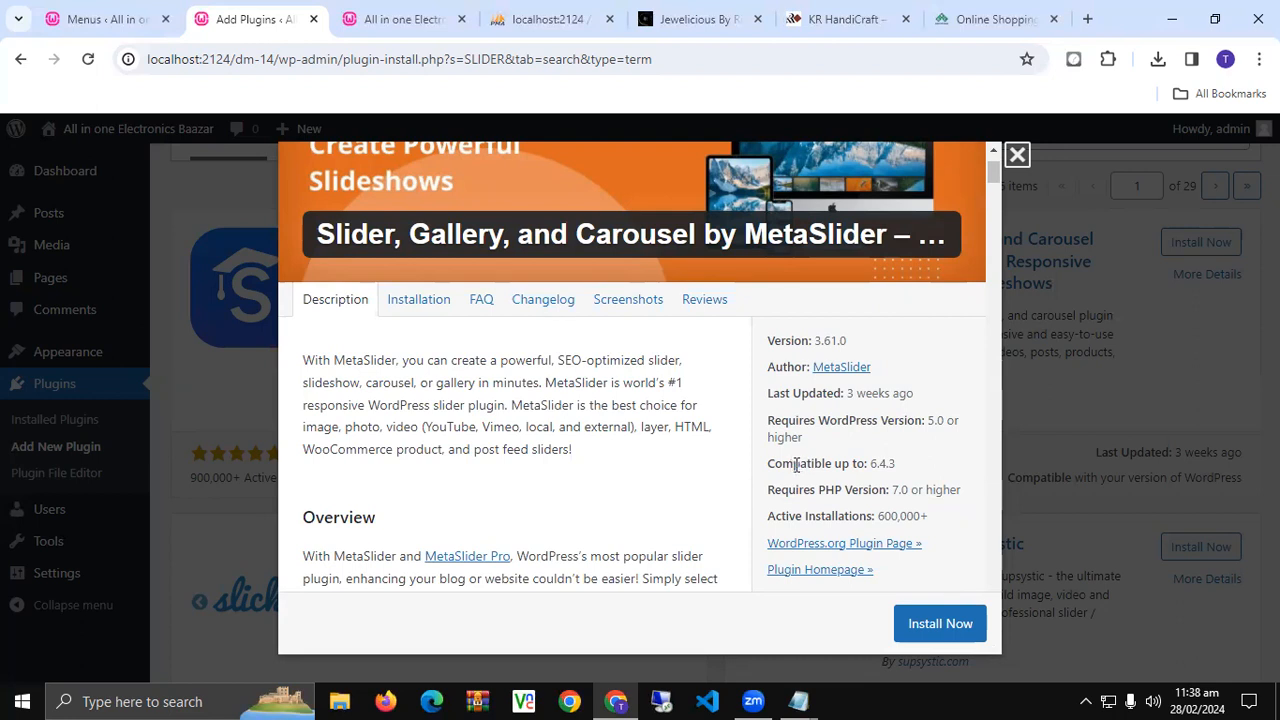
pyautogui.scroll(-3, 797, 465)
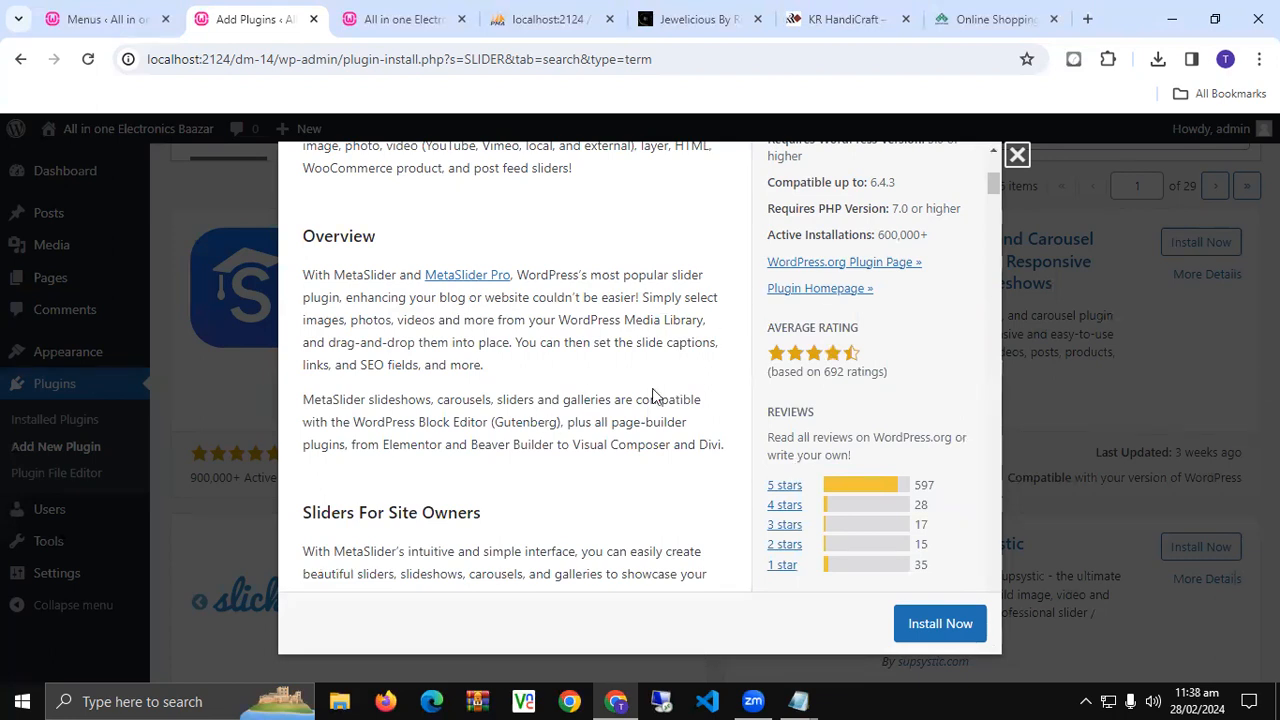
pyautogui.scroll(3, 750, 420)
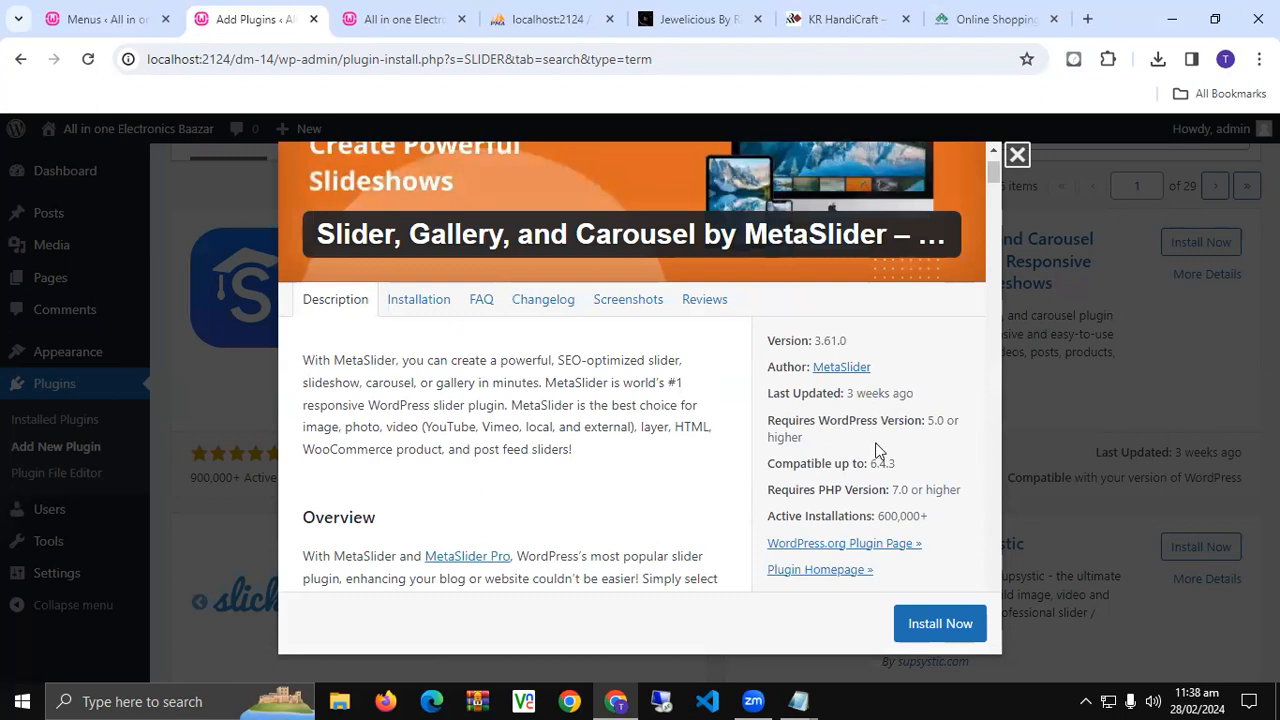
pyautogui.scroll(-2, 875, 450)
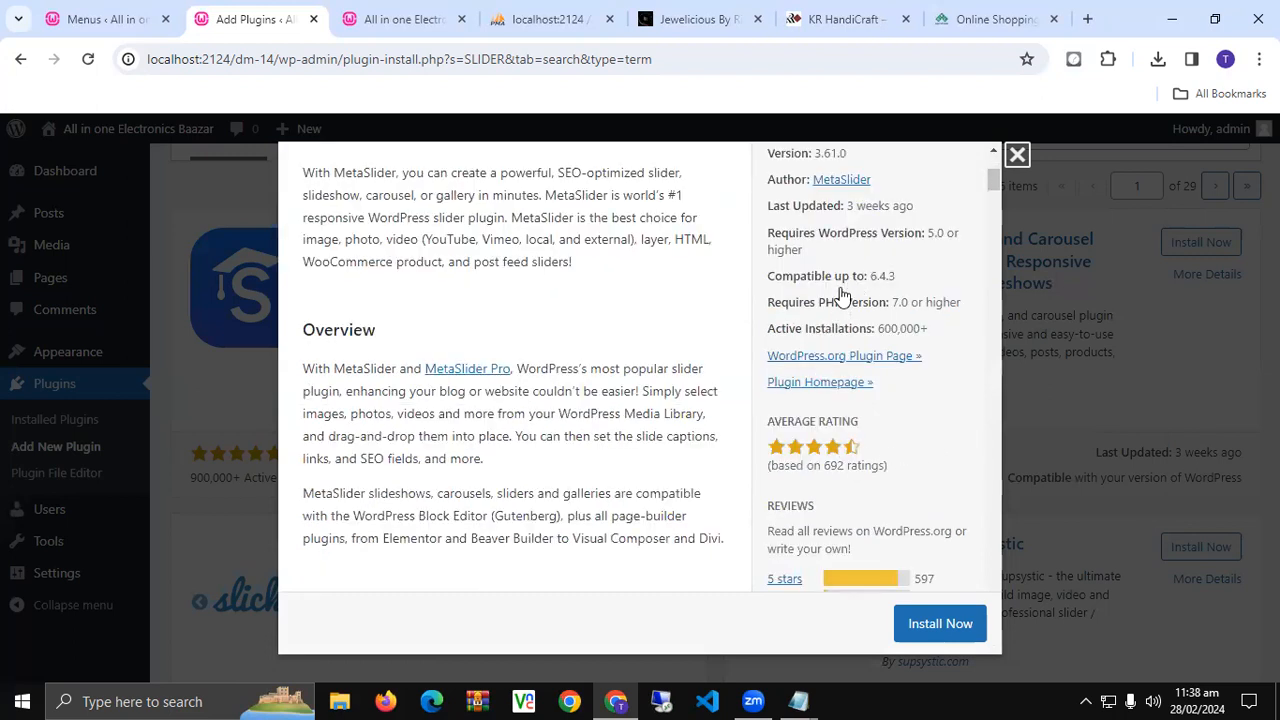
pyautogui.doubleClick(882, 276)
pyautogui.click(921, 394)
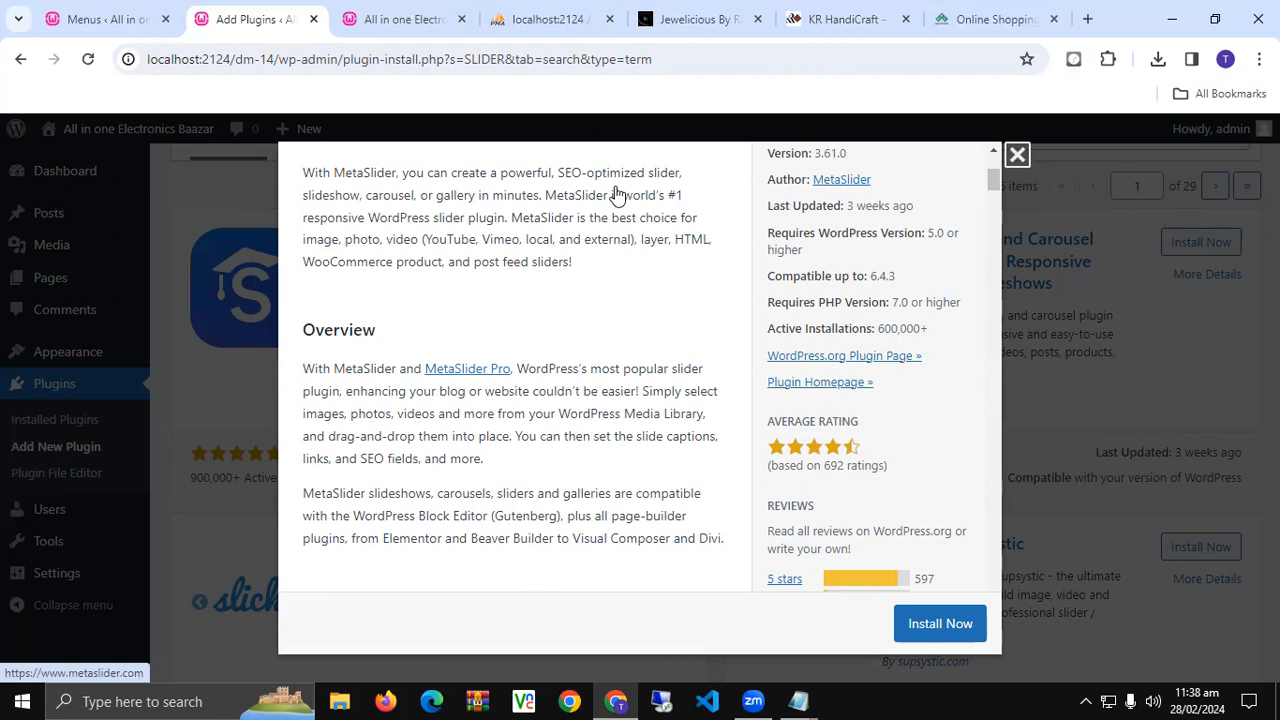
pyautogui.press('Escape')
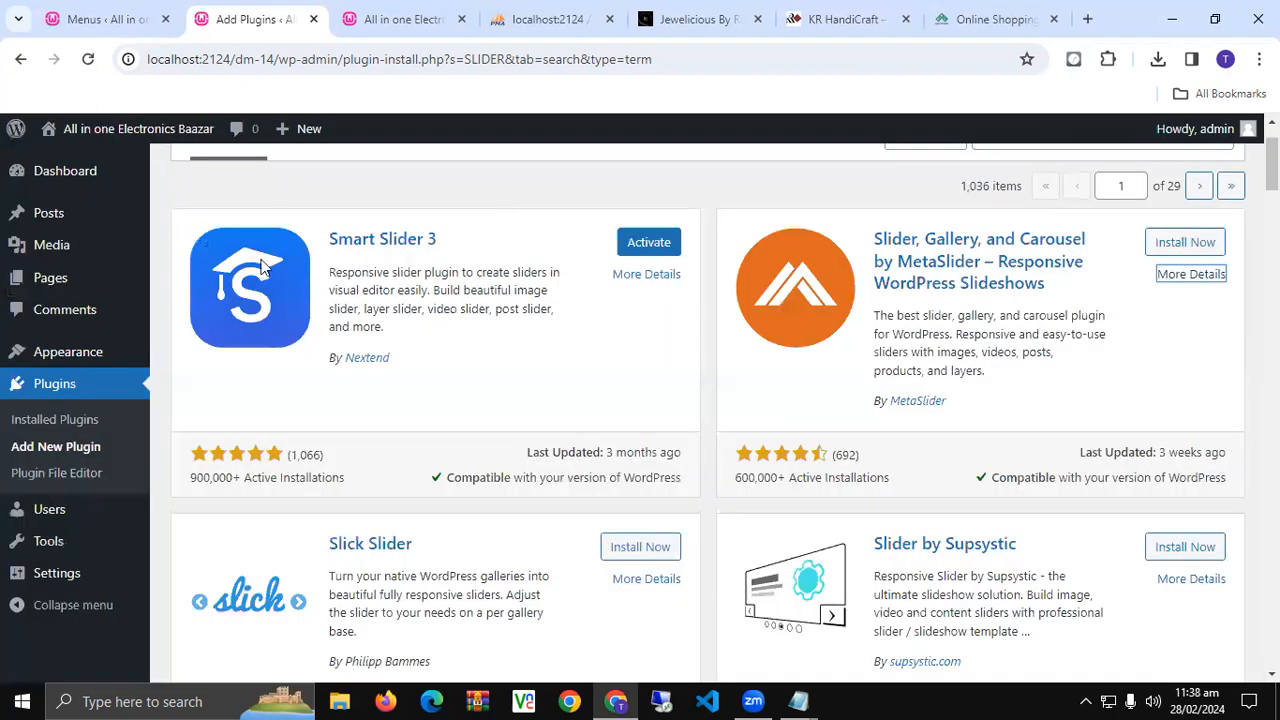
# - Activate Smart Slider 3 and open its Go Pro pricing page on smartslider3.com
pyautogui.click(655, 249)
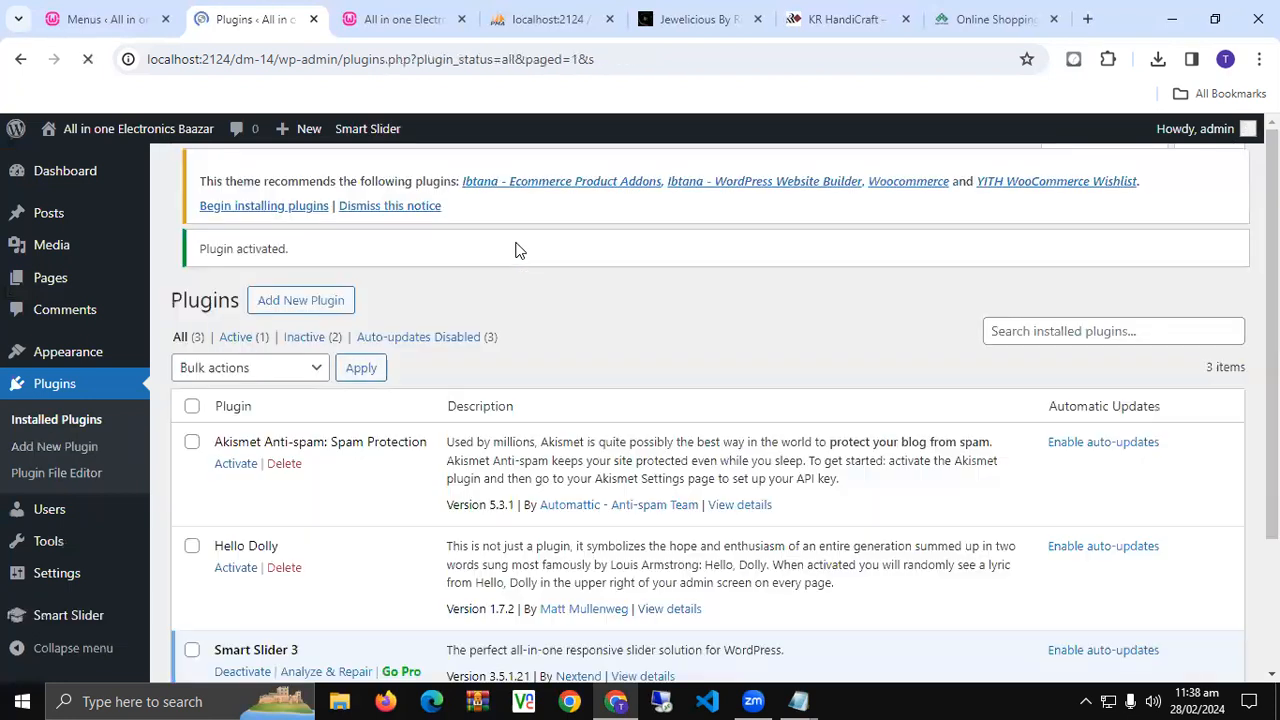
pyautogui.scroll(-2, 489, 347)
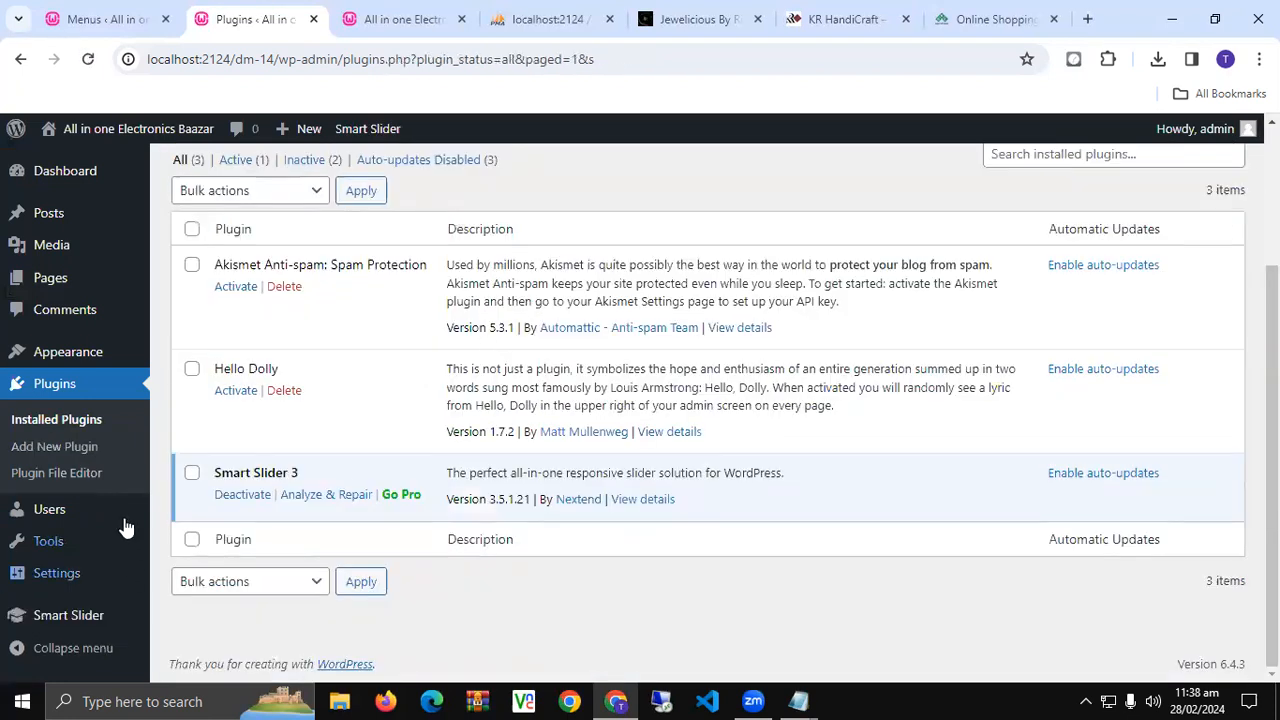
pyautogui.click(396, 500)
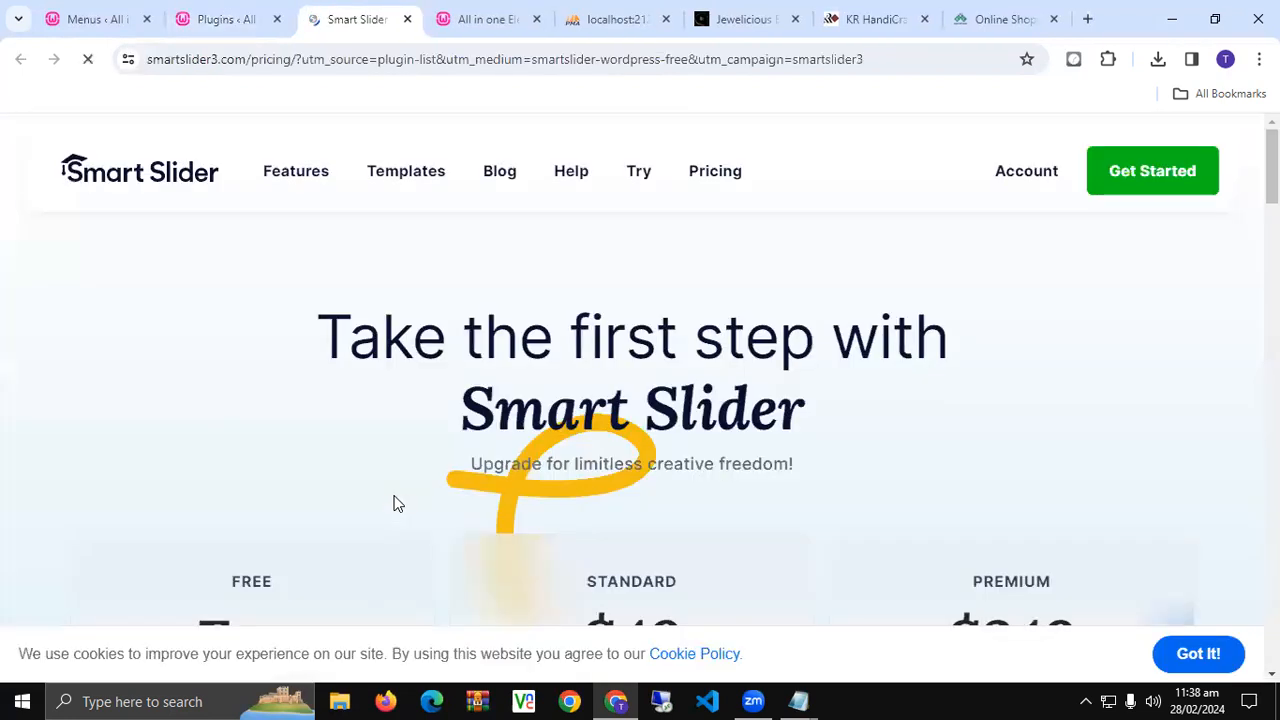
pyautogui.scroll(-3, 337, 480)
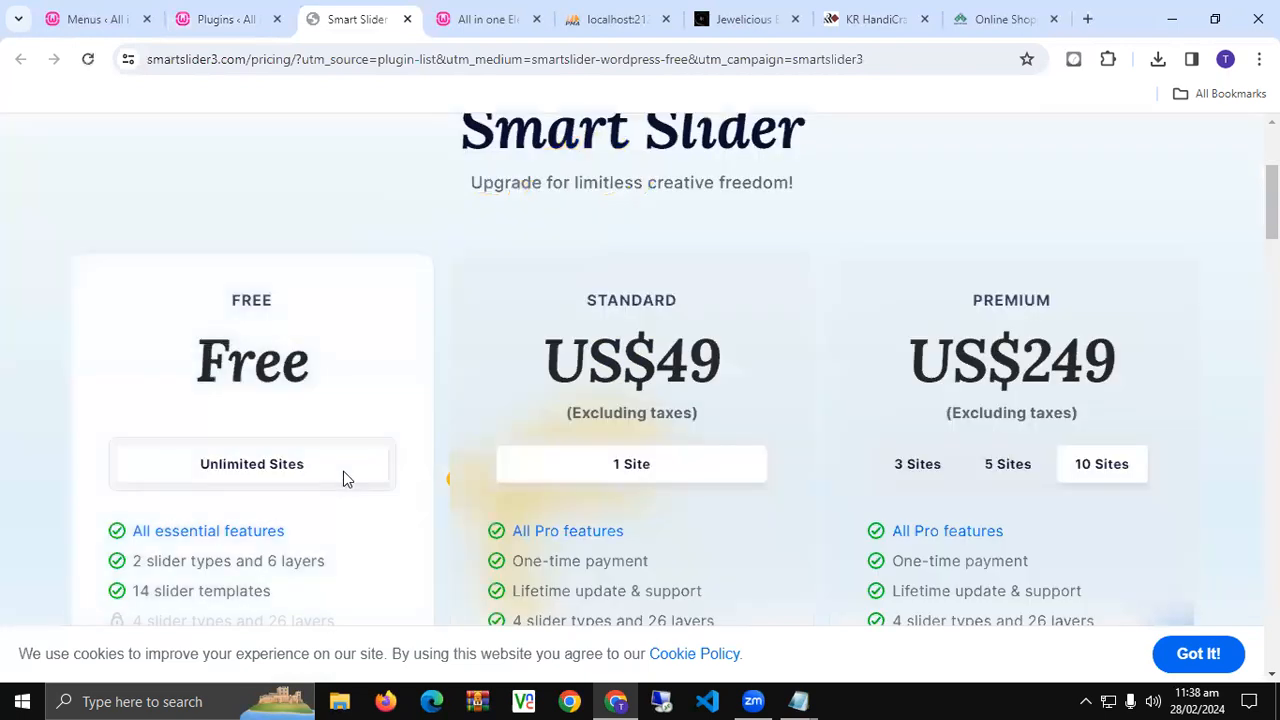
pyautogui.scroll(-1, 340, 478)
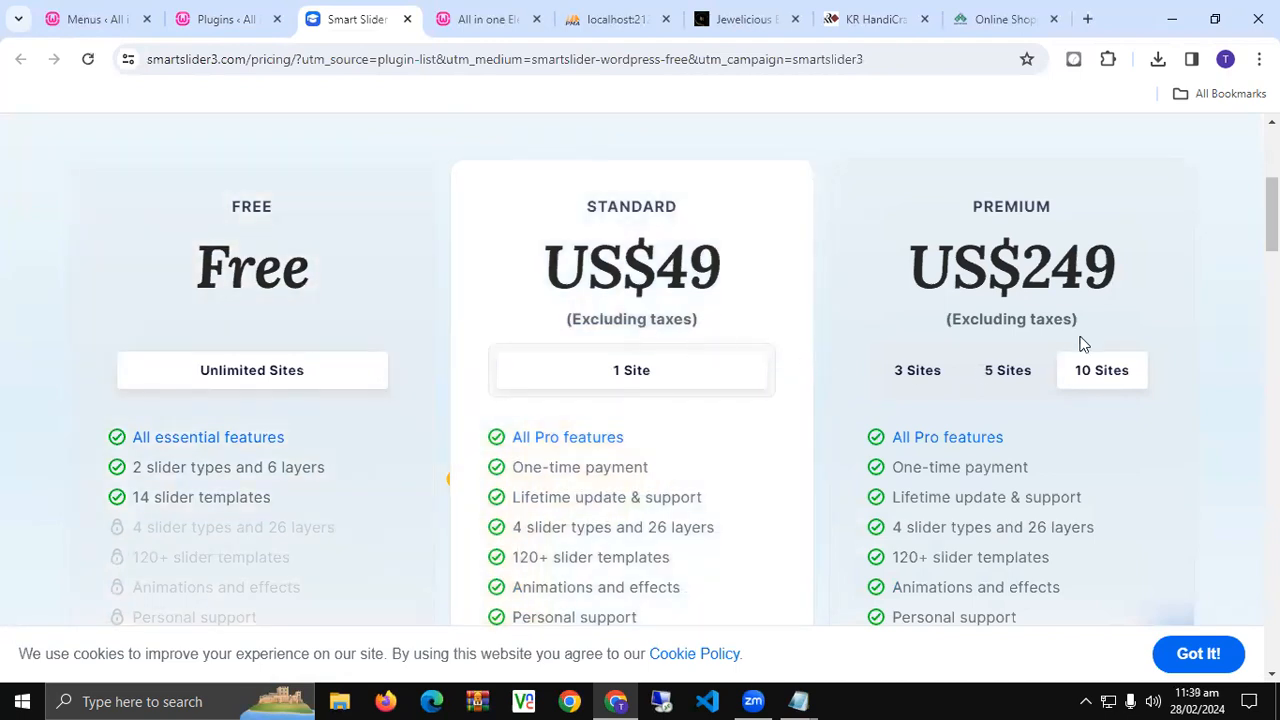
pyautogui.click(920, 374)
pyautogui.click(1012, 376)
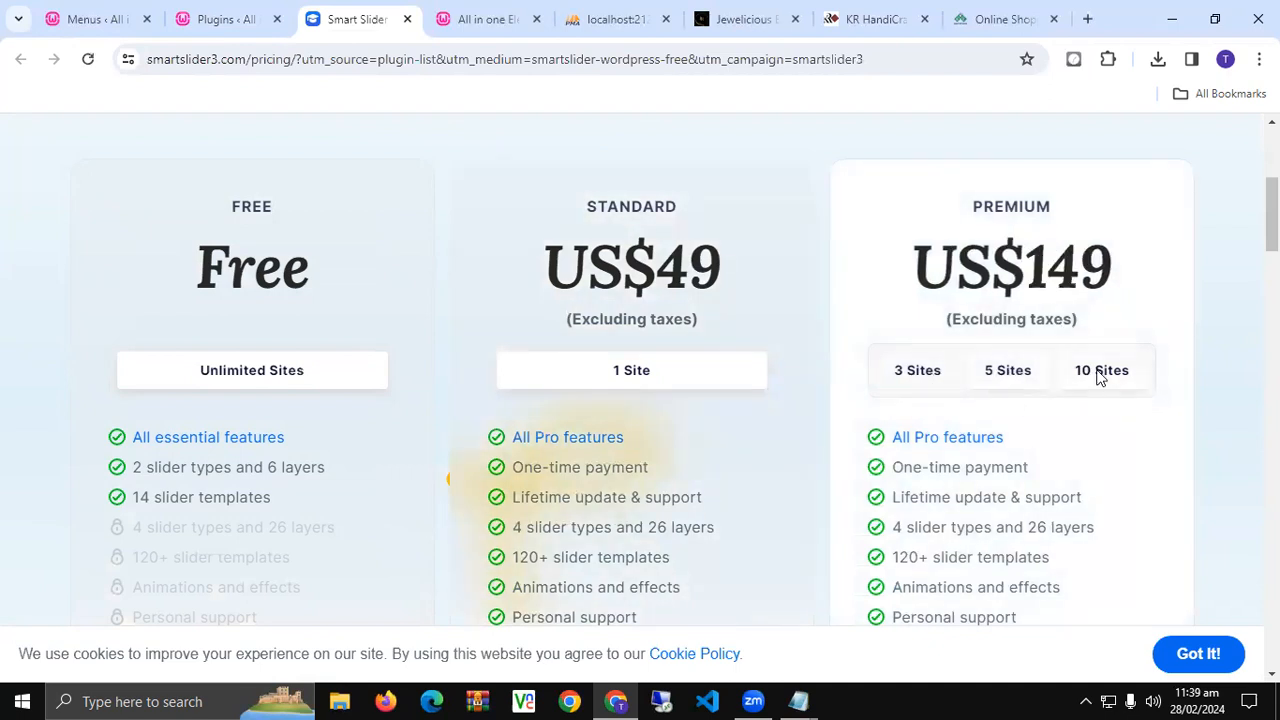
pyautogui.click(1100, 371)
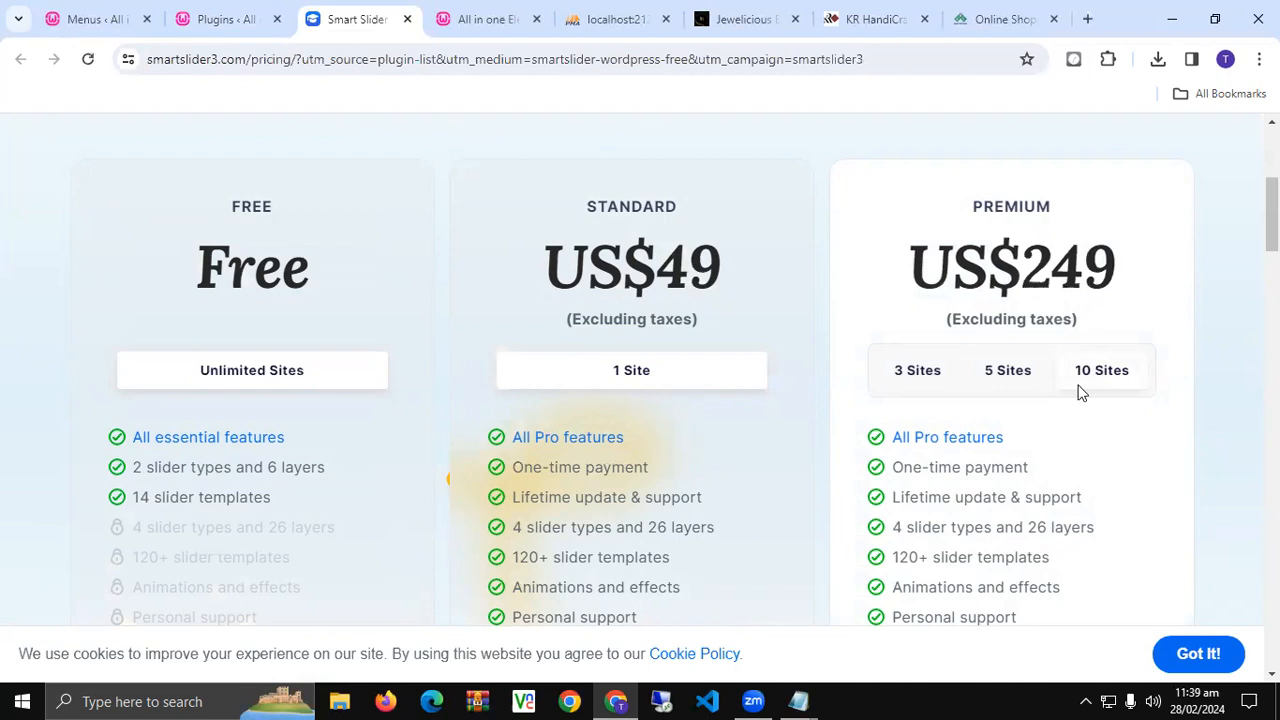
pyautogui.scroll(-3, 982, 403)
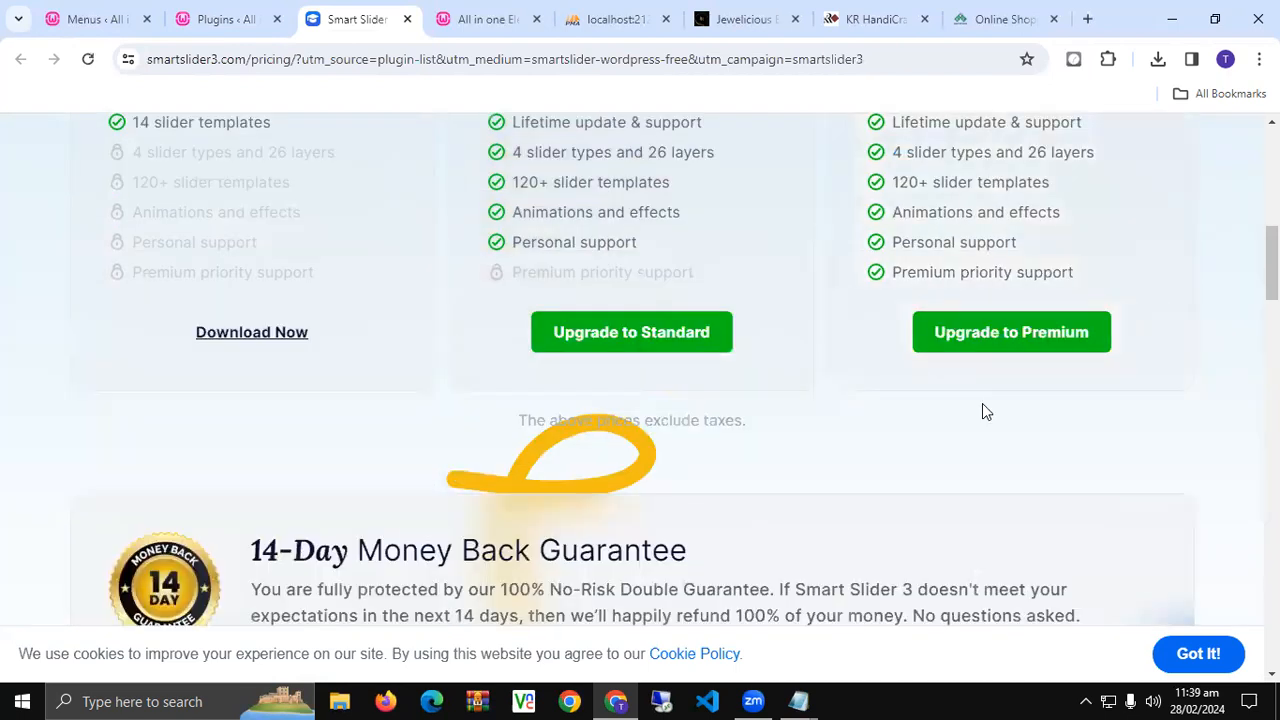
pyautogui.scroll(1, 947, 441)
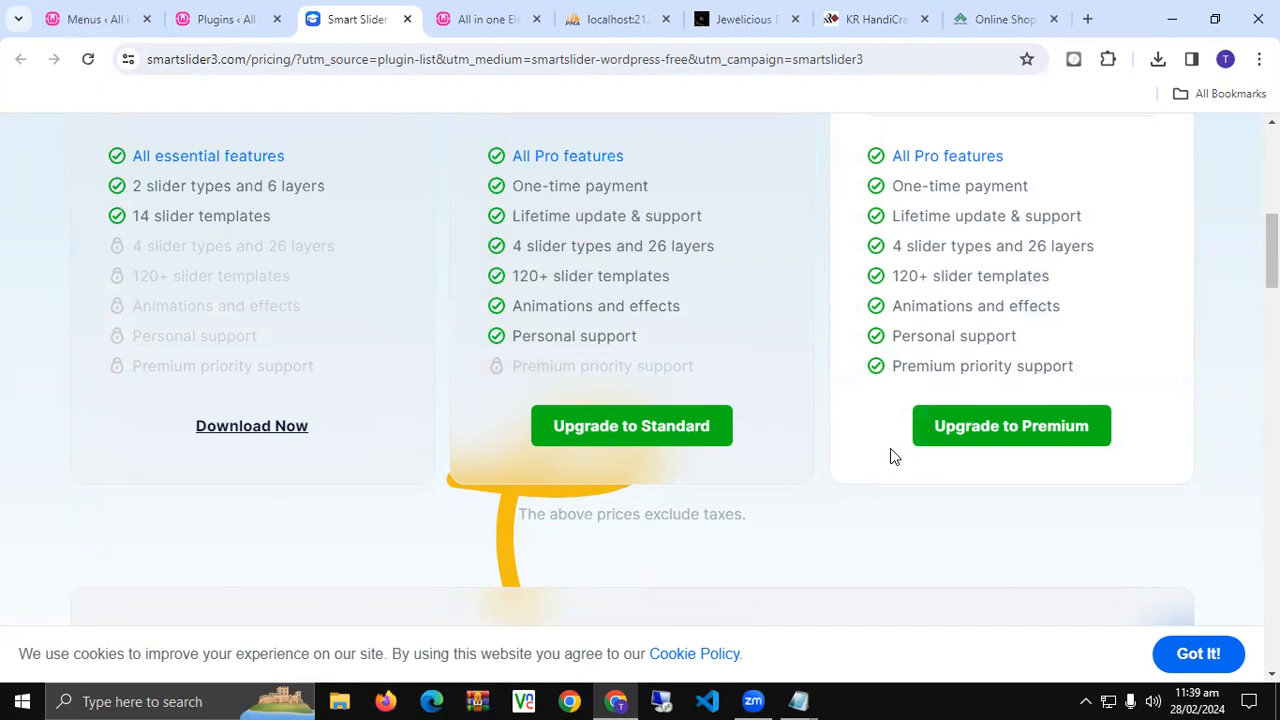
pyautogui.moveTo(1017, 340); pyautogui.dragTo(893, 345)
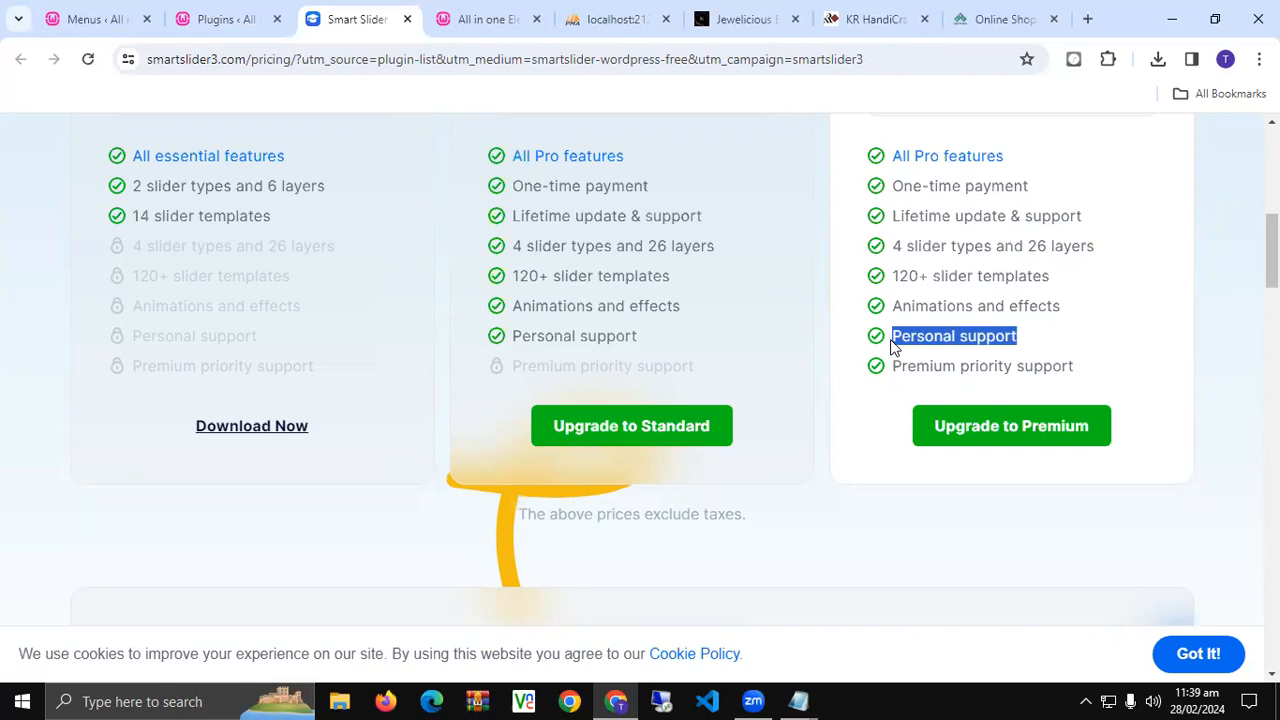
pyautogui.click(800, 405)
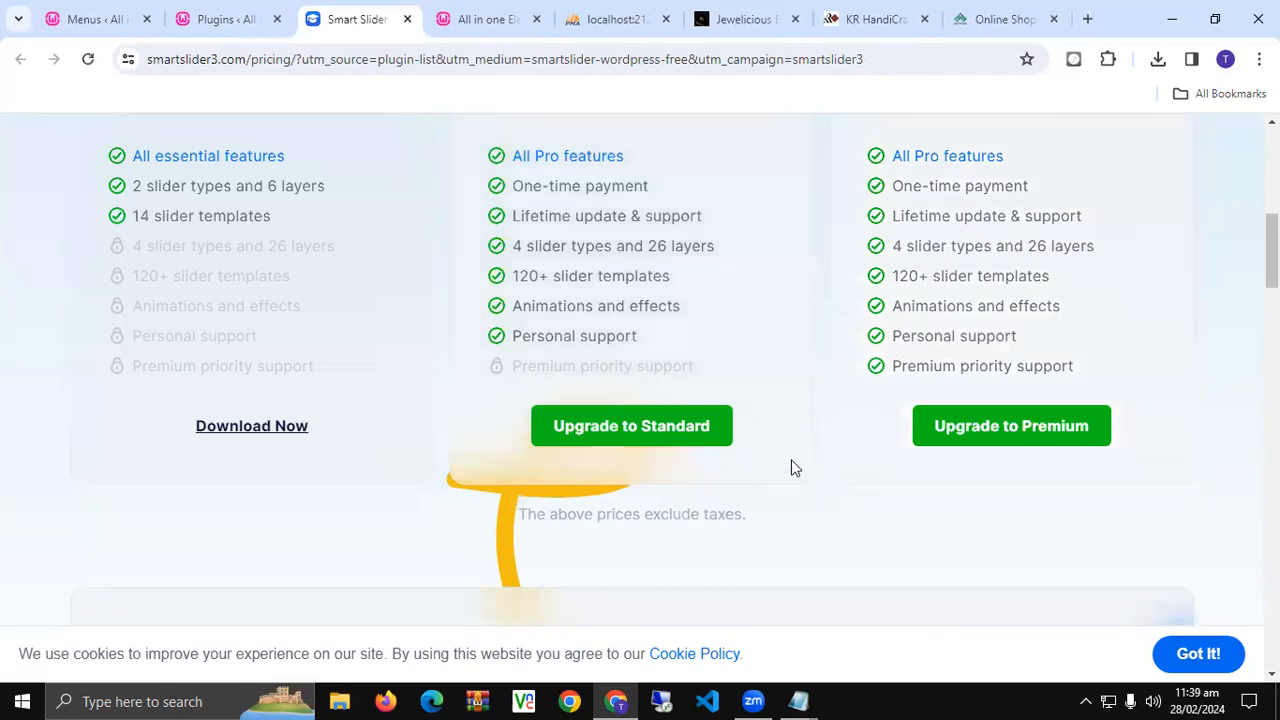
pyautogui.scroll(-5, 787, 488)
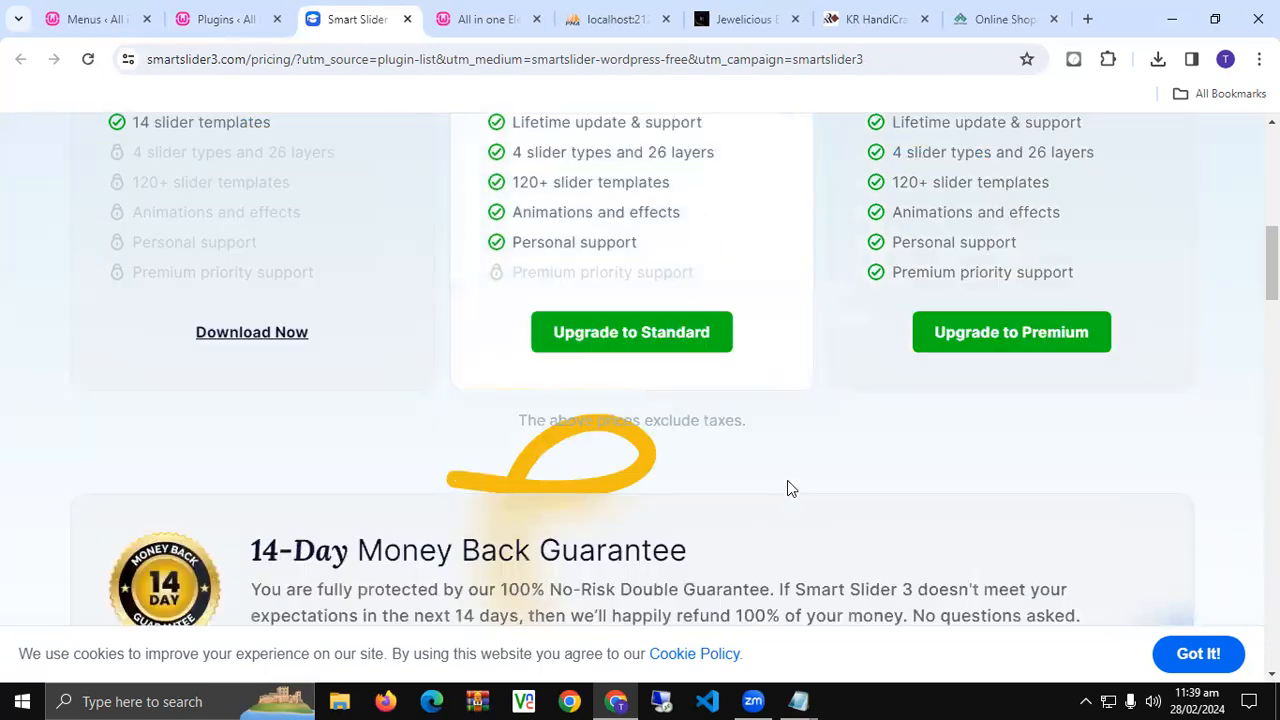
pyautogui.scroll(-4, 791, 490)
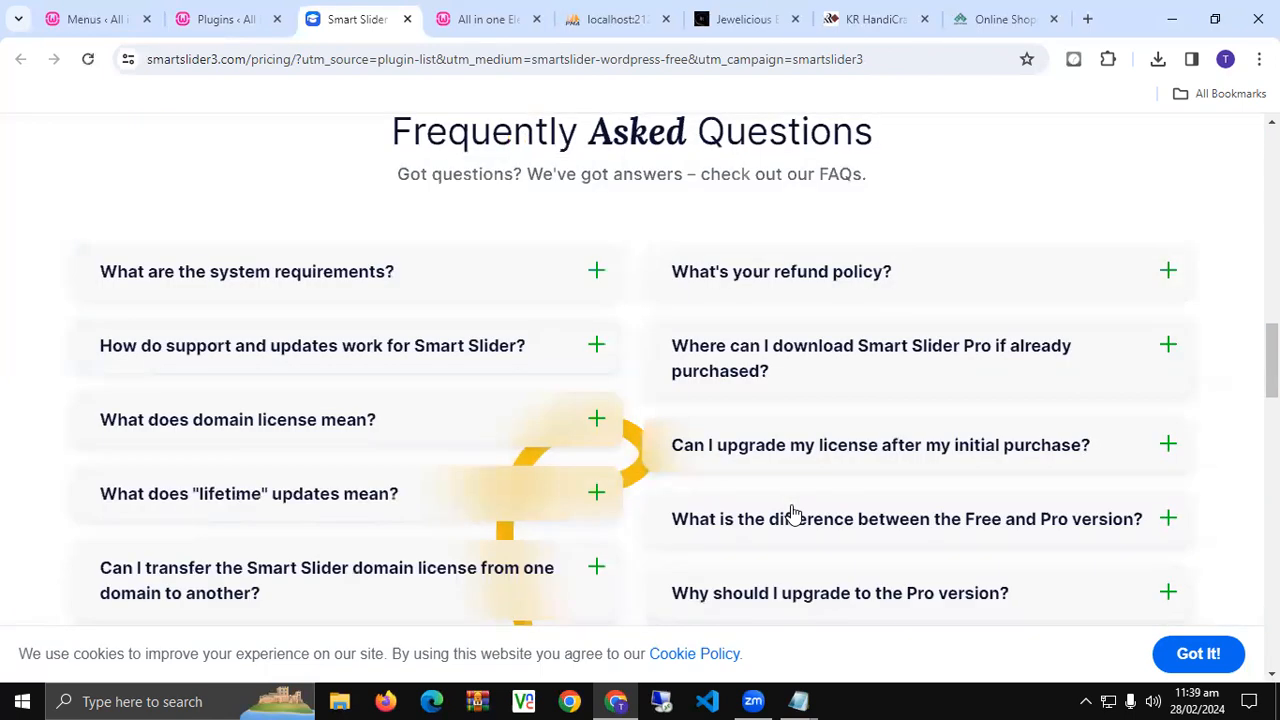
pyautogui.scroll(-10, 793, 514)
pyautogui.scroll(-8, 791, 506)
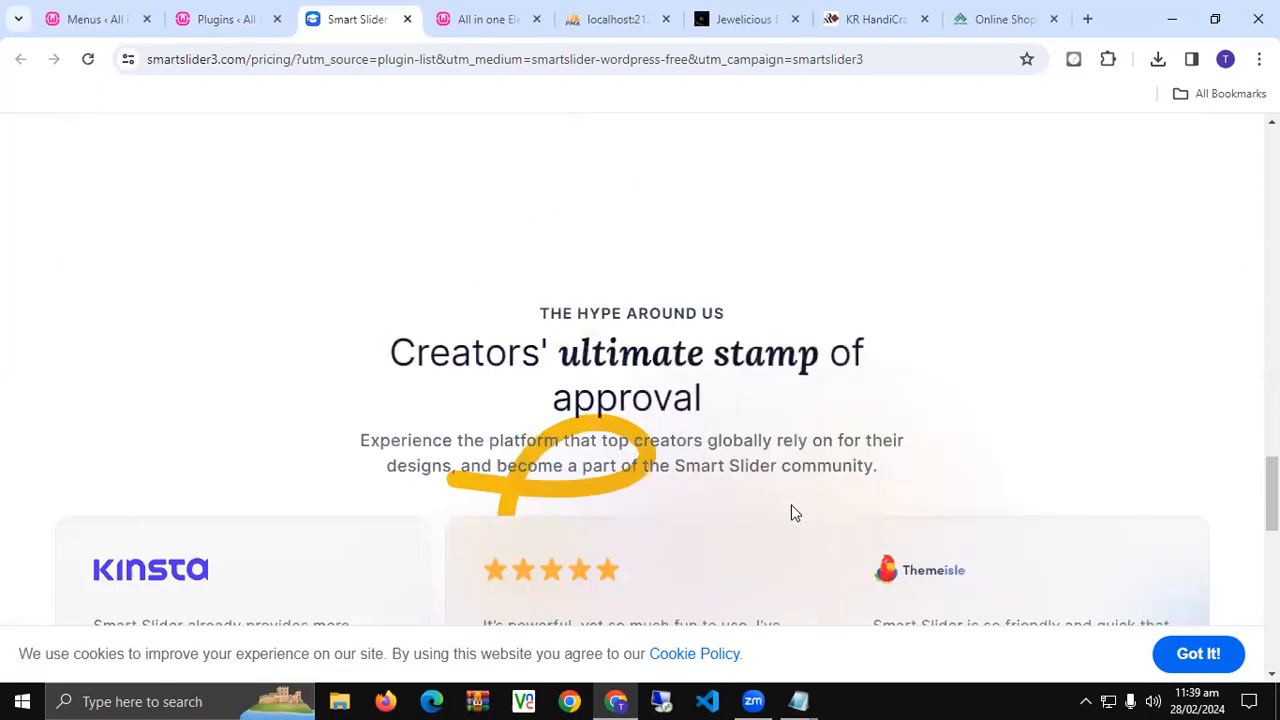
pyautogui.scroll(1, 790, 515)
pyautogui.scroll(20, 790, 520)
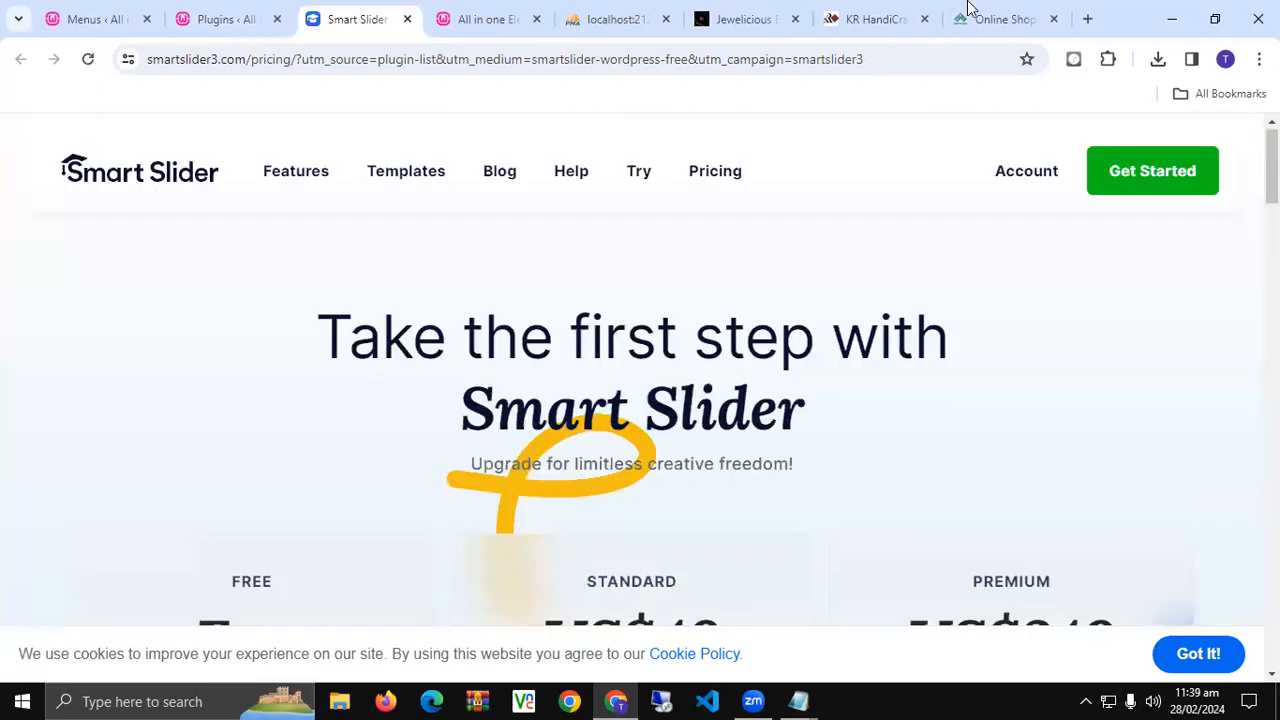
# - Open atozwholesale.online in a new tab and pass its age check
pyautogui.click(1088, 18)
pyautogui.write('ATO')
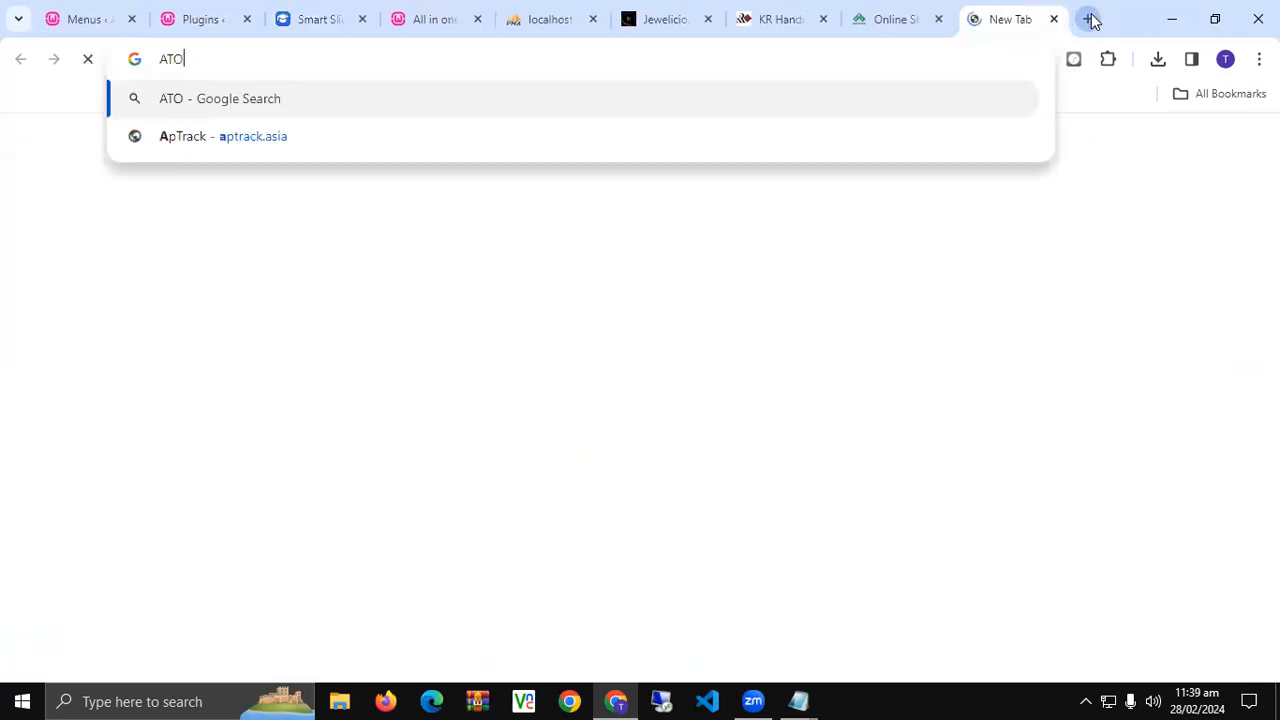
pyautogui.write('ZWHOLESAL')
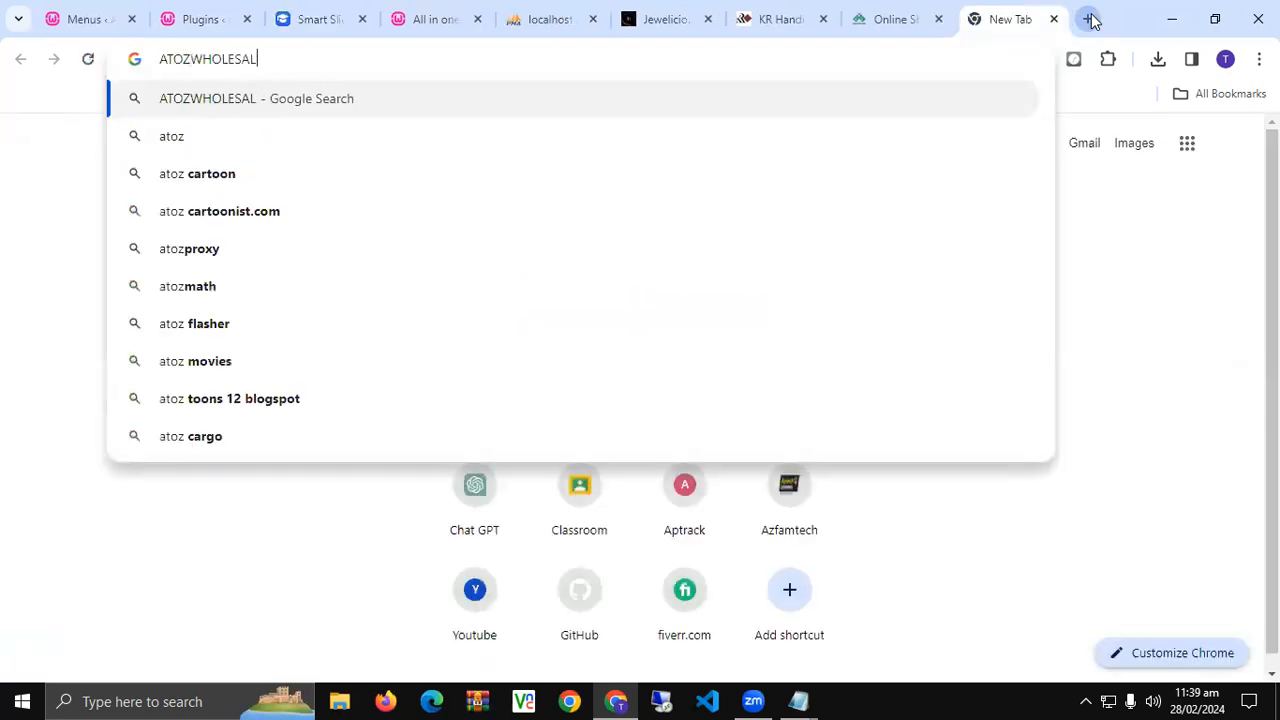
pyautogui.write('E.ONLINE')
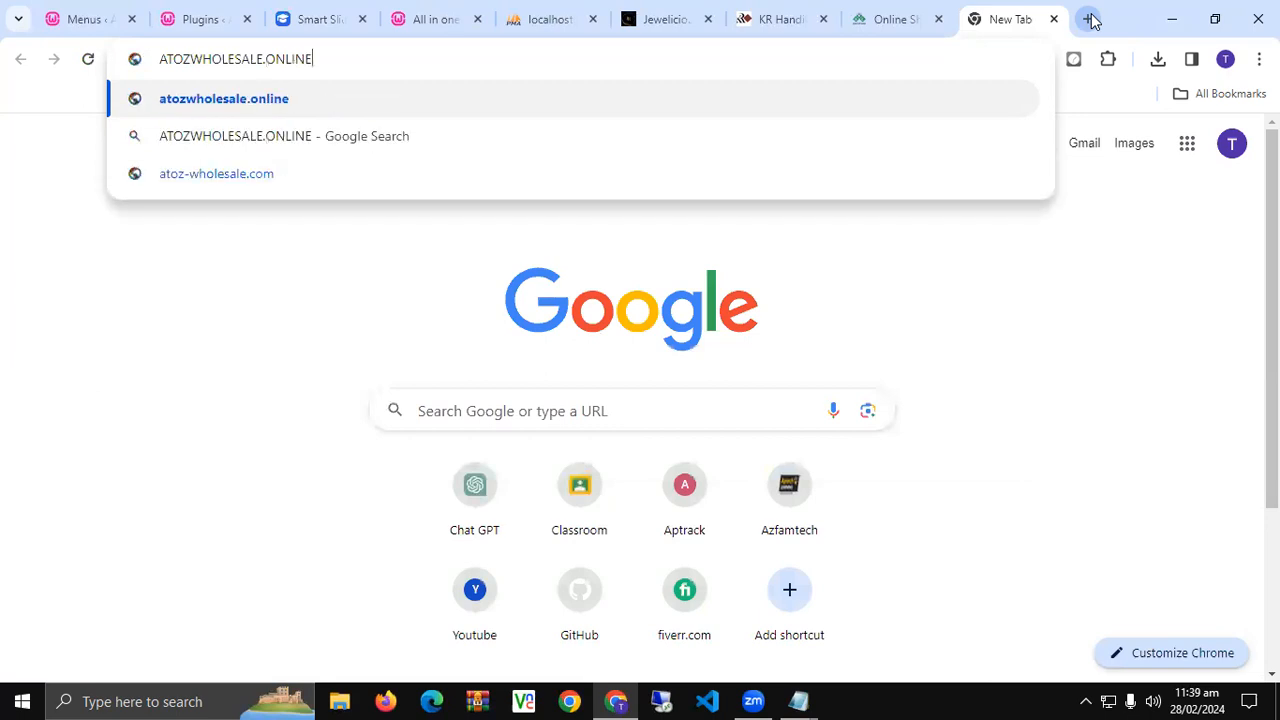
pyautogui.press('Return')
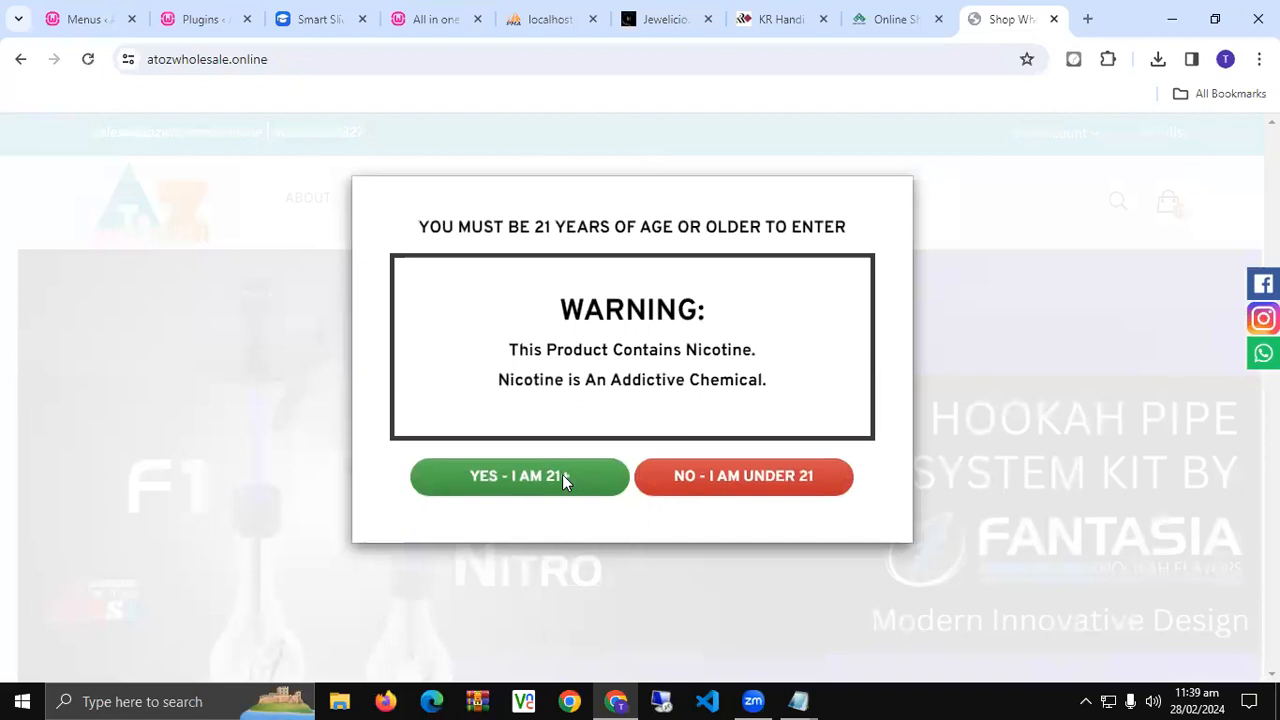
pyautogui.click(562, 478)
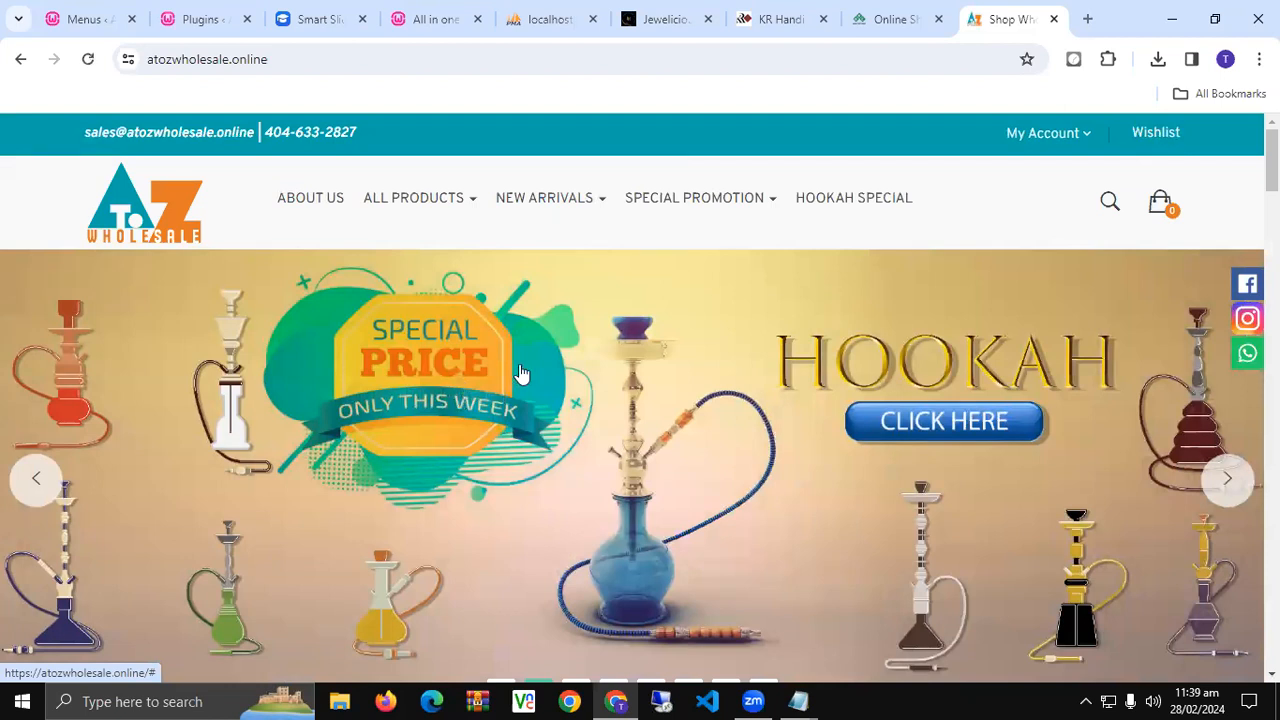
# - Look over the store's hero slider and product menus, then go back to the Smart Slider pricing page
pyautogui.scroll(-3, 520, 373)
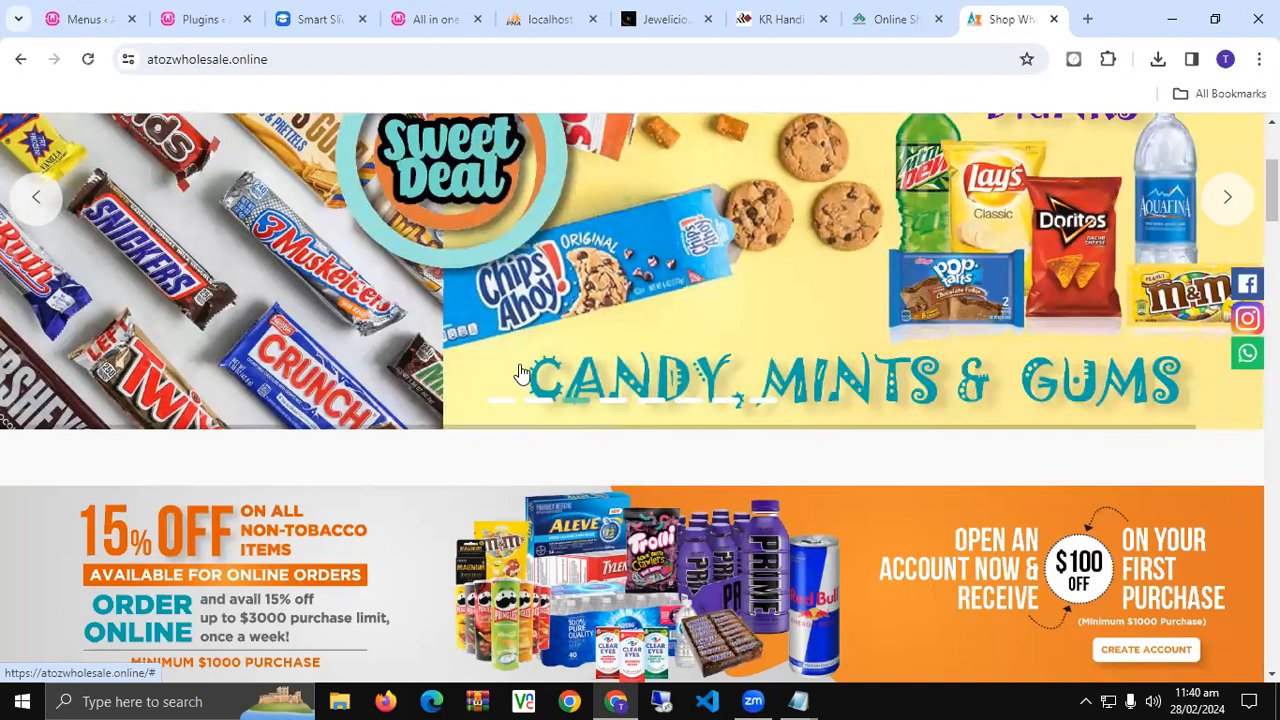
pyautogui.scroll(-4, 520, 373)
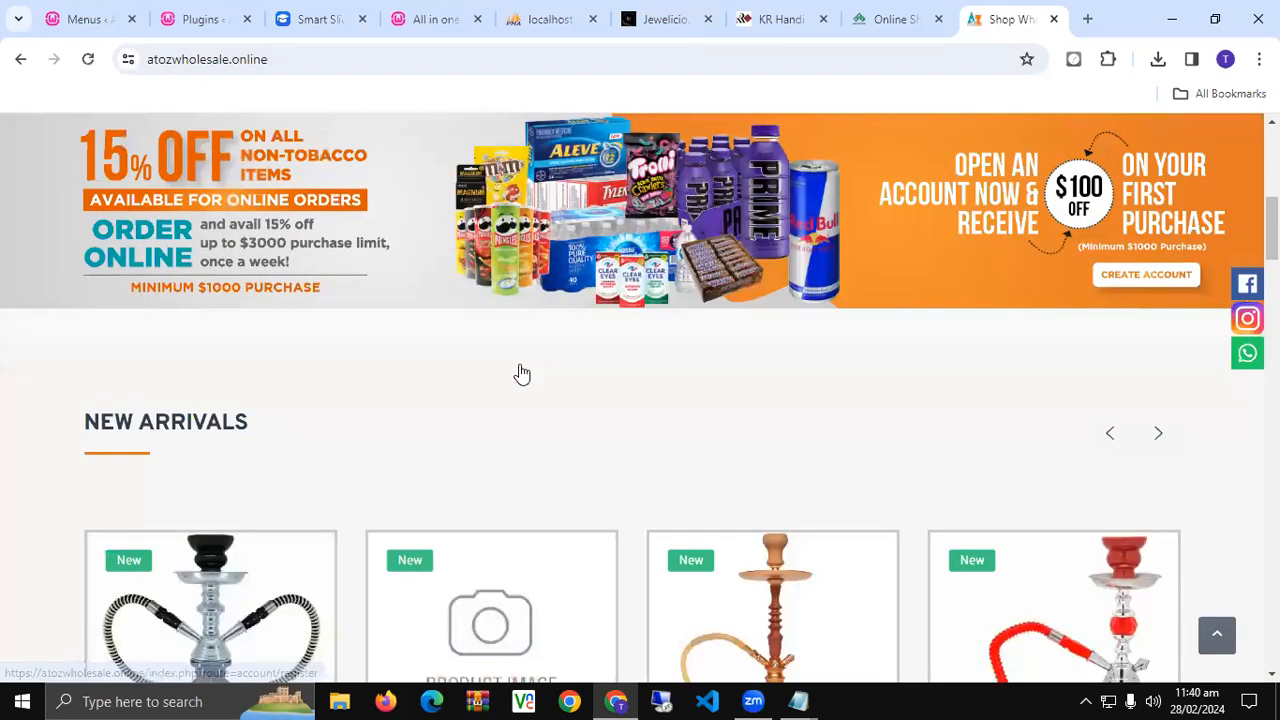
pyautogui.scroll(-4, 520, 373)
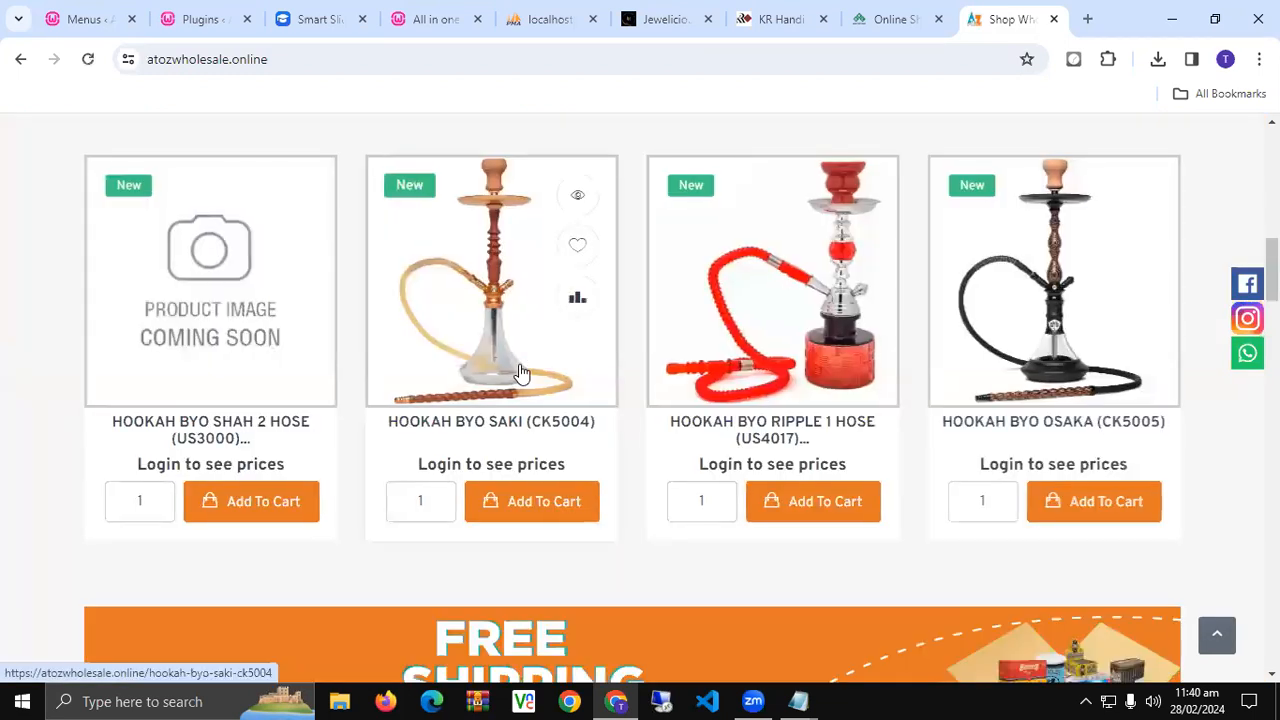
pyautogui.scroll(-8, 520, 373)
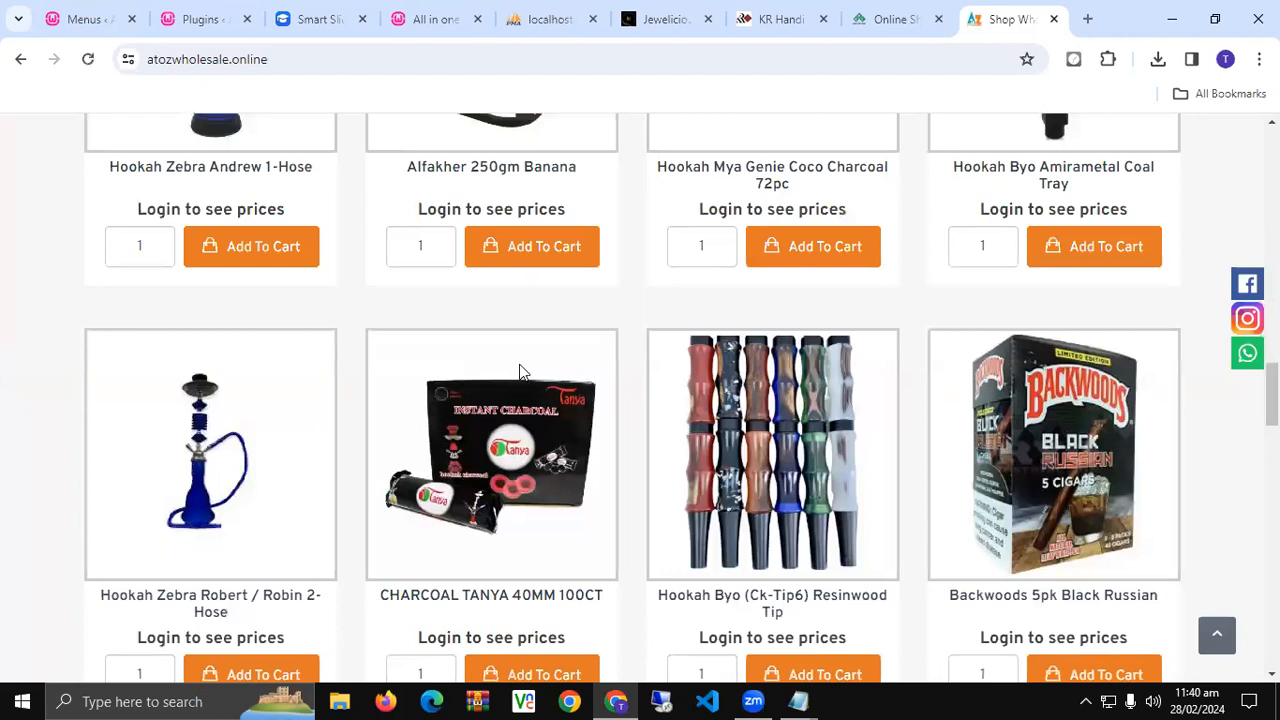
pyautogui.scroll(-5, 520, 373)
pyautogui.scroll(-5, 520, 373)
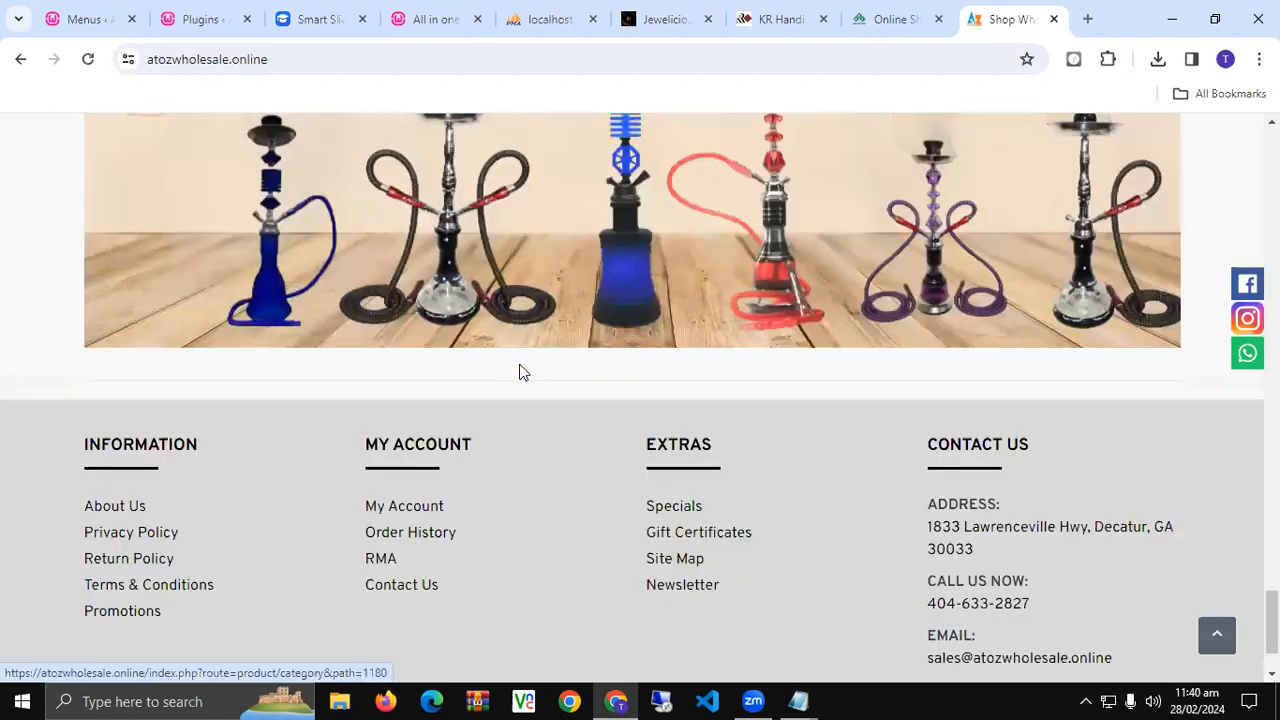
pyautogui.scroll(-2, 520, 373)
pyautogui.scroll(15, 520, 373)
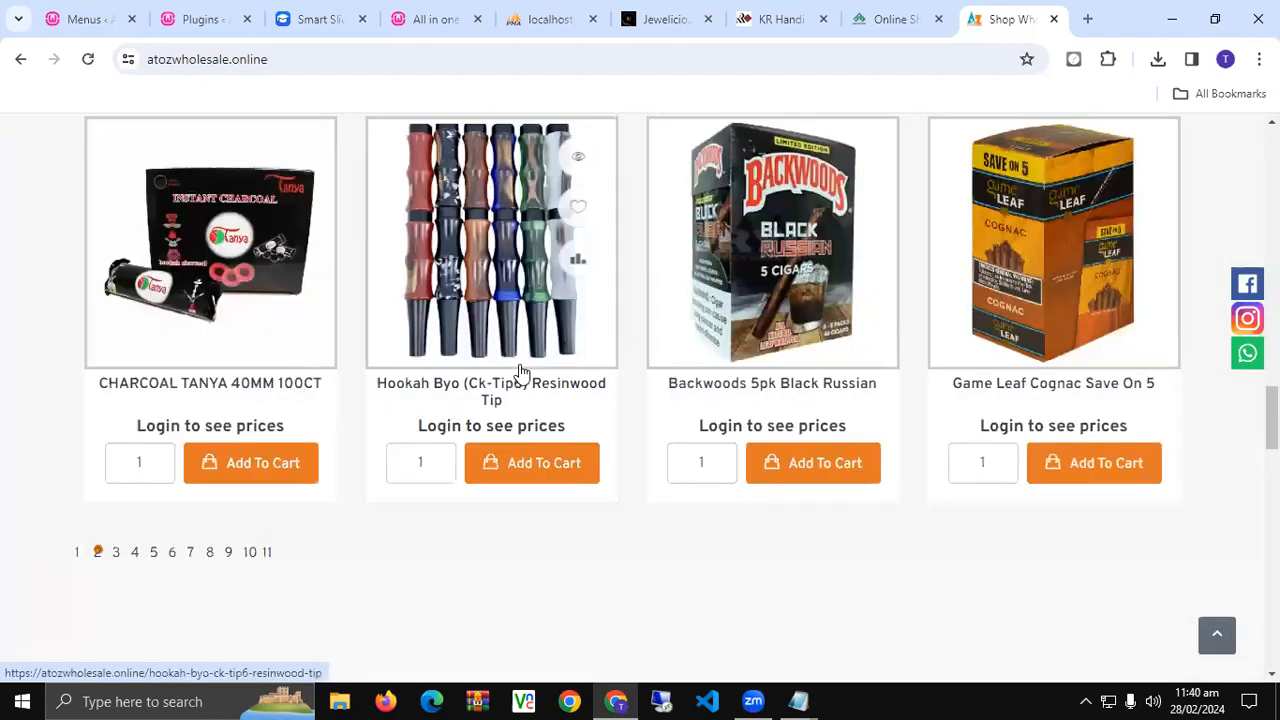
pyautogui.scroll(10, 520, 373)
pyautogui.scroll(4, 520, 373)
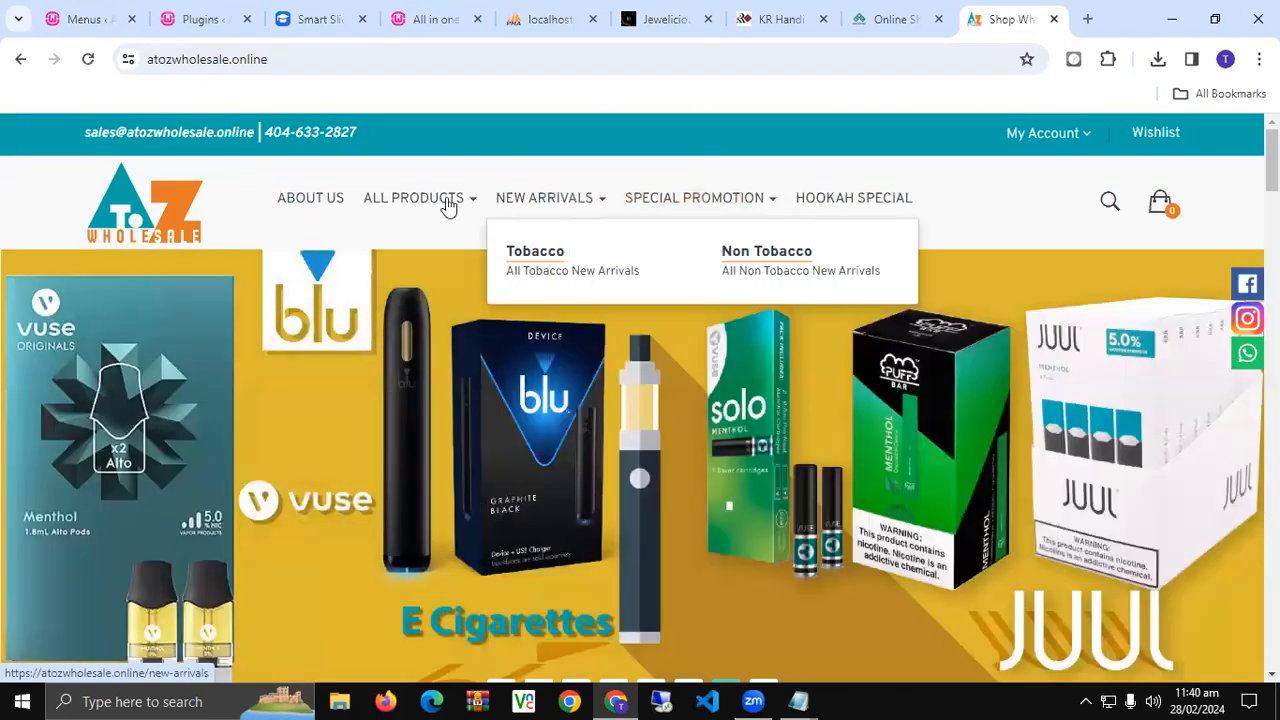
pyautogui.moveTo(448, 205)
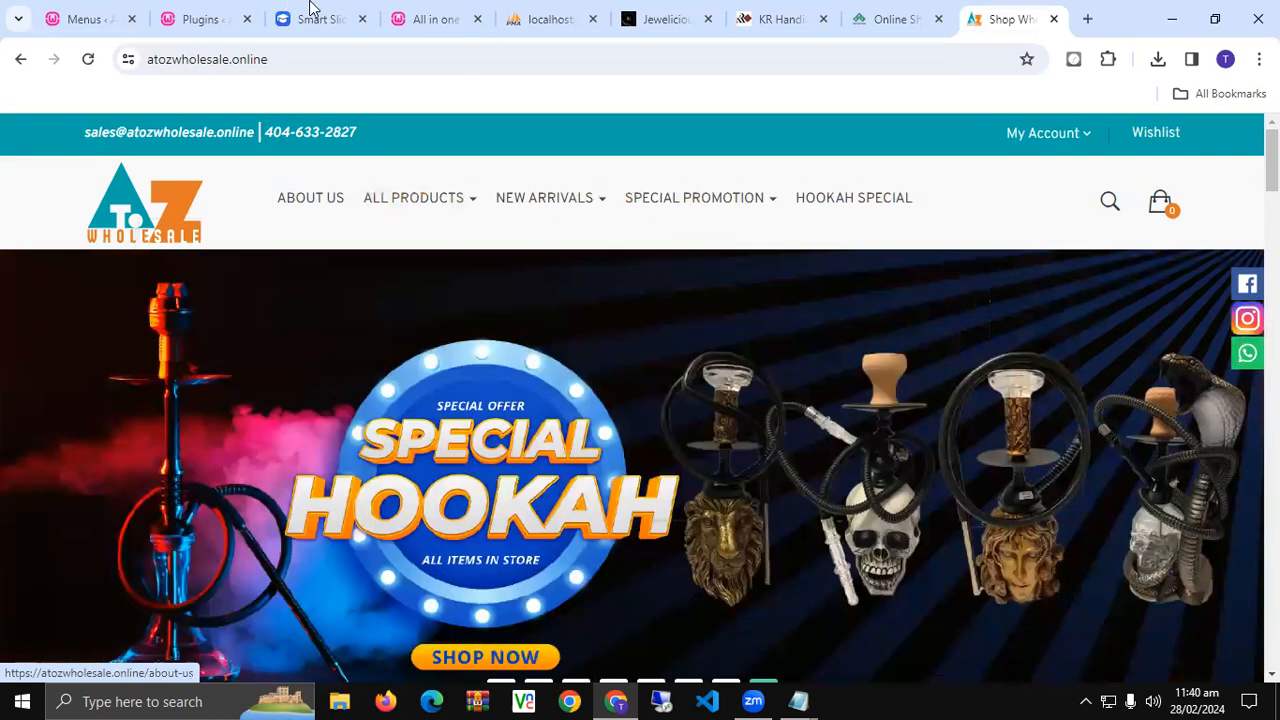
pyautogui.click(312, 9)
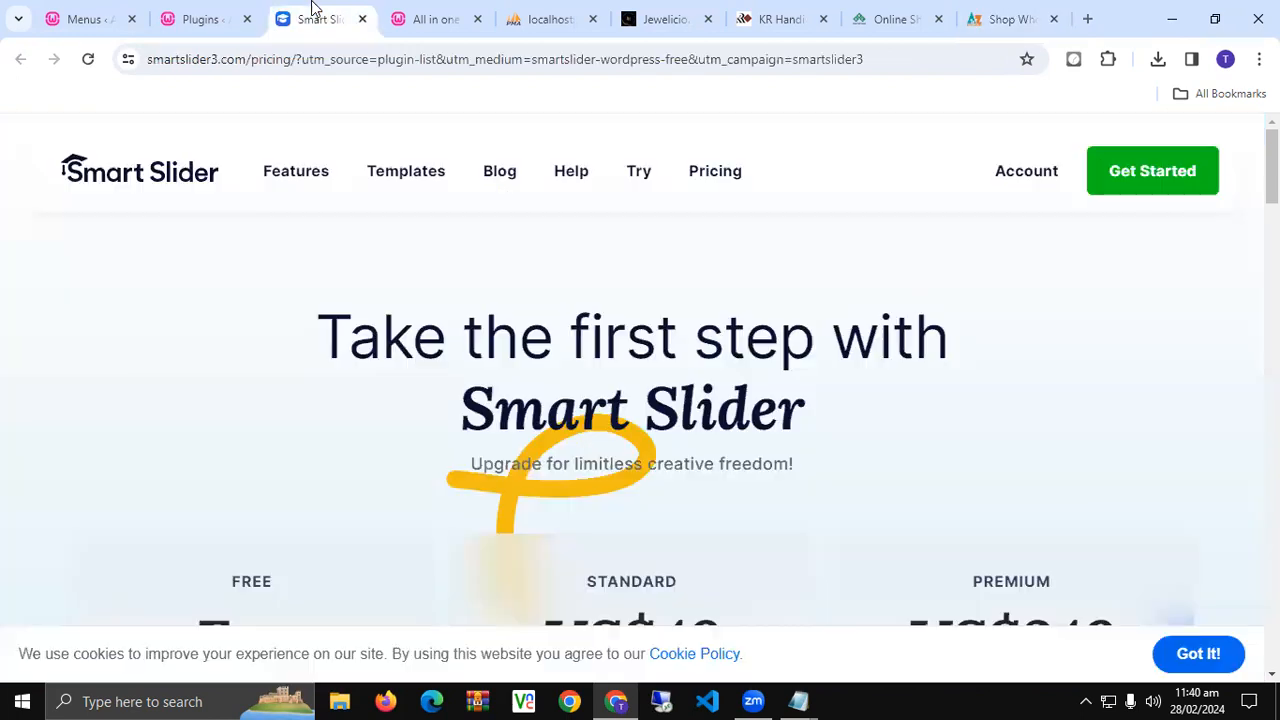
# - Open Smart Slider from the WordPress admin and go to its project dashboard
pyautogui.click(226, 10)
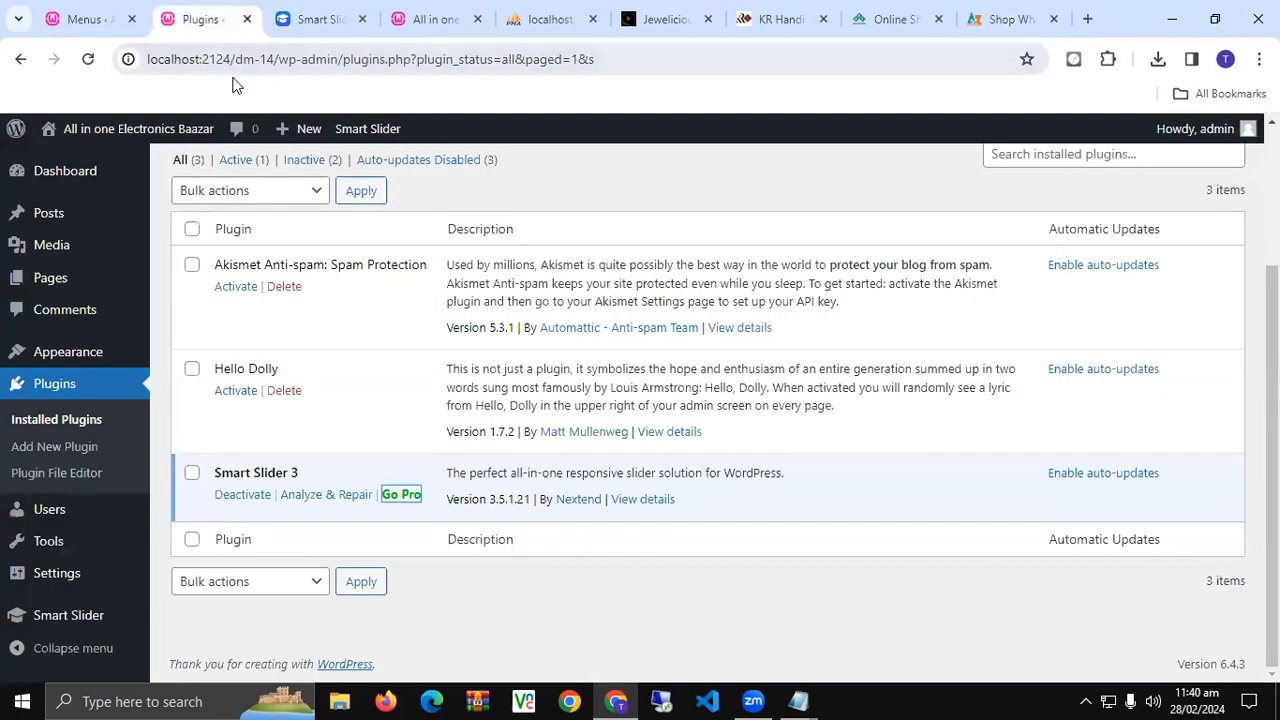
pyautogui.click(64, 617)
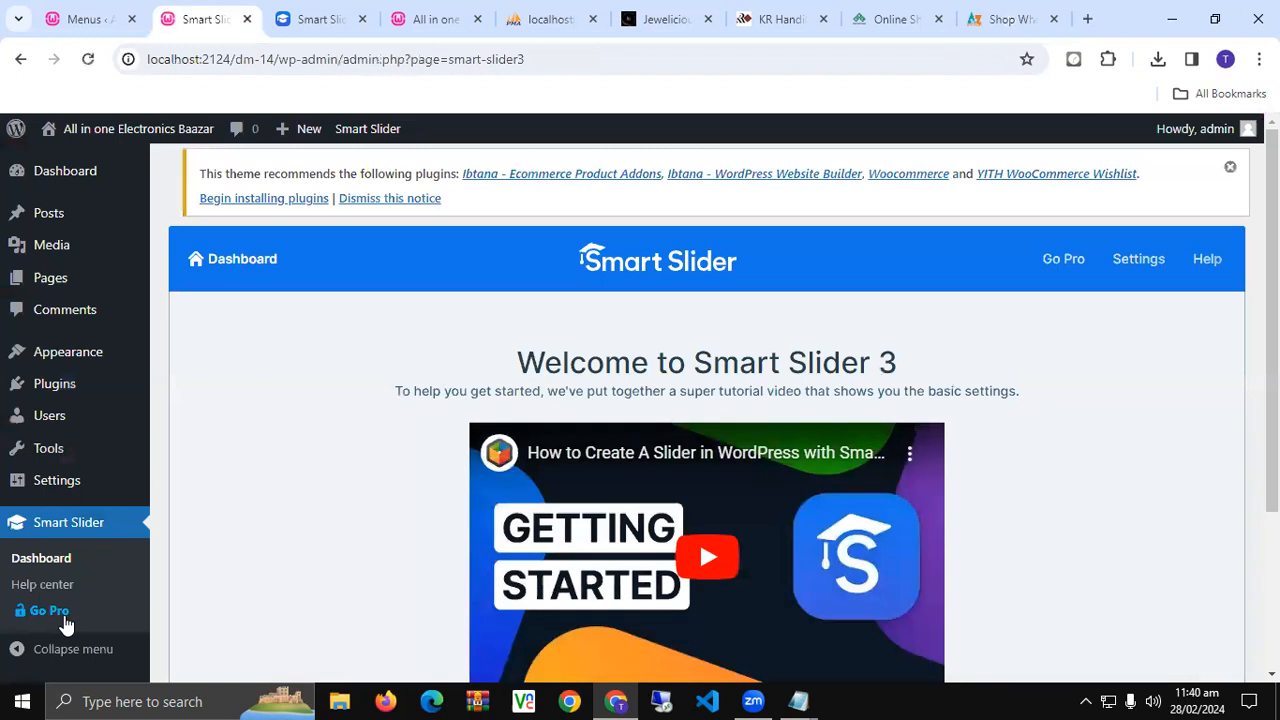
pyautogui.scroll(-3, 243, 577)
pyautogui.click(741, 503)
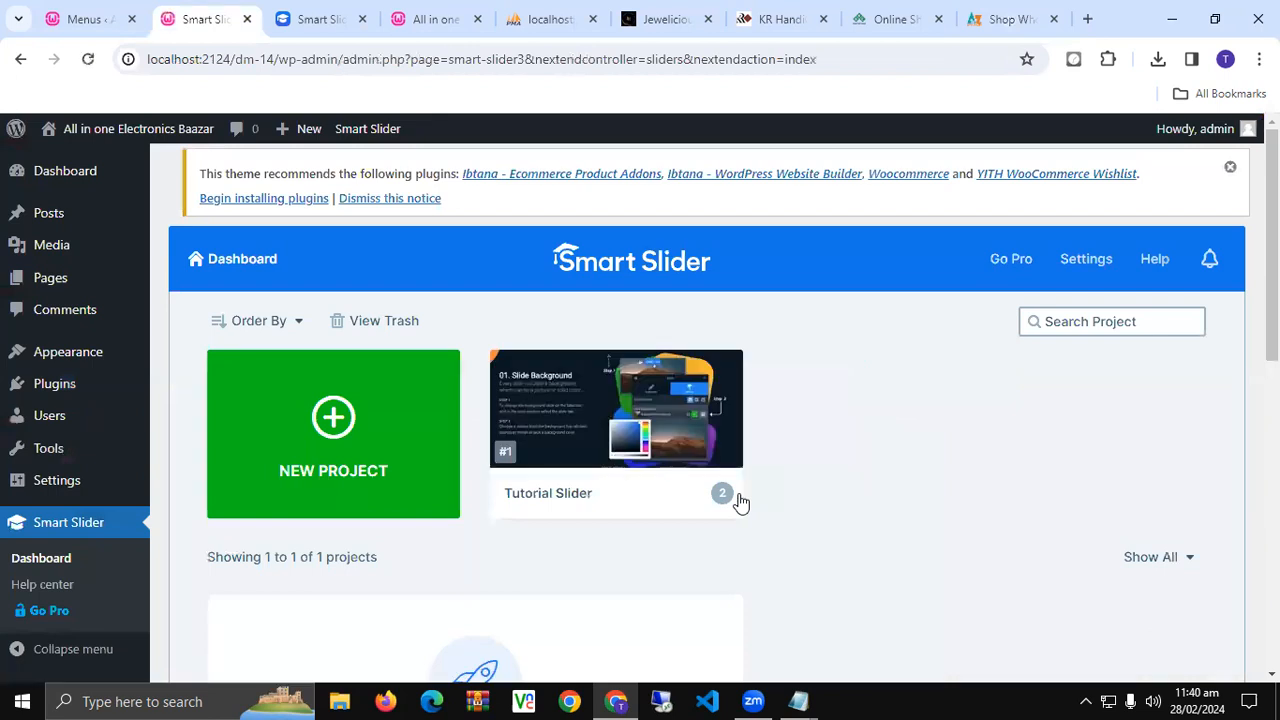
# - Start a new project from scratch, keeping Slider as the project type
pyautogui.click(280, 434)
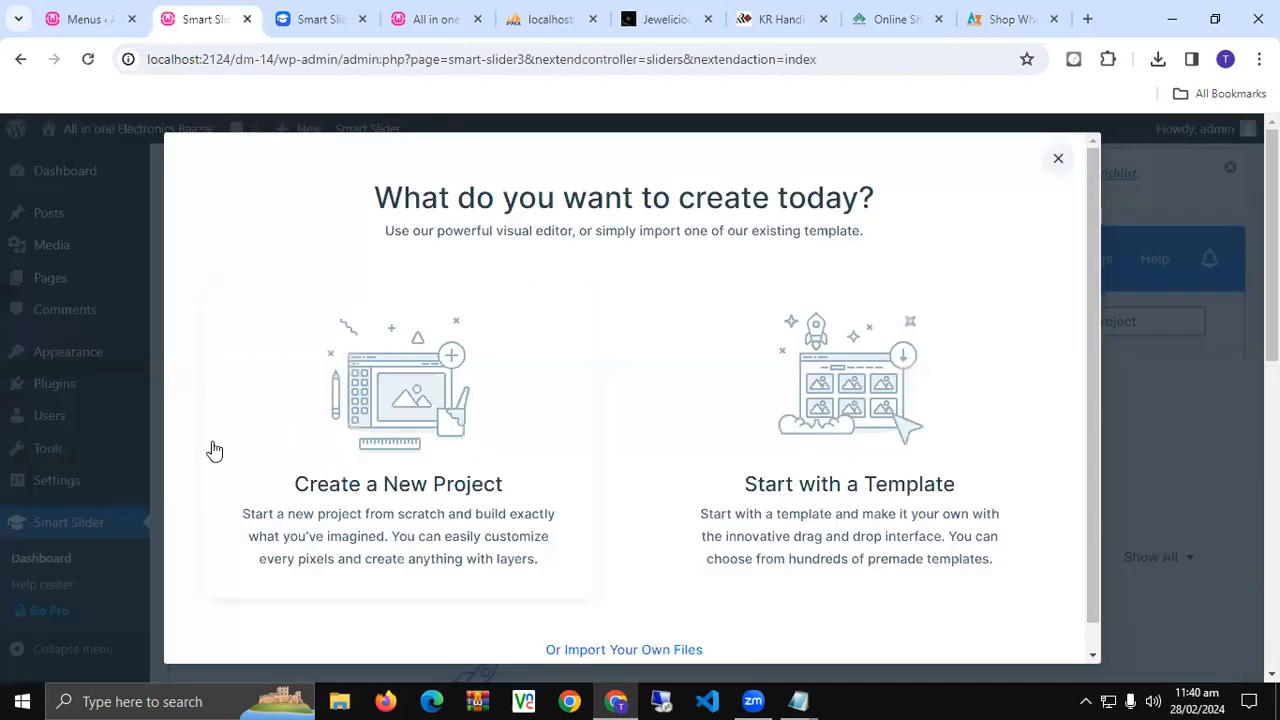
pyautogui.scroll(-1, 400, 451)
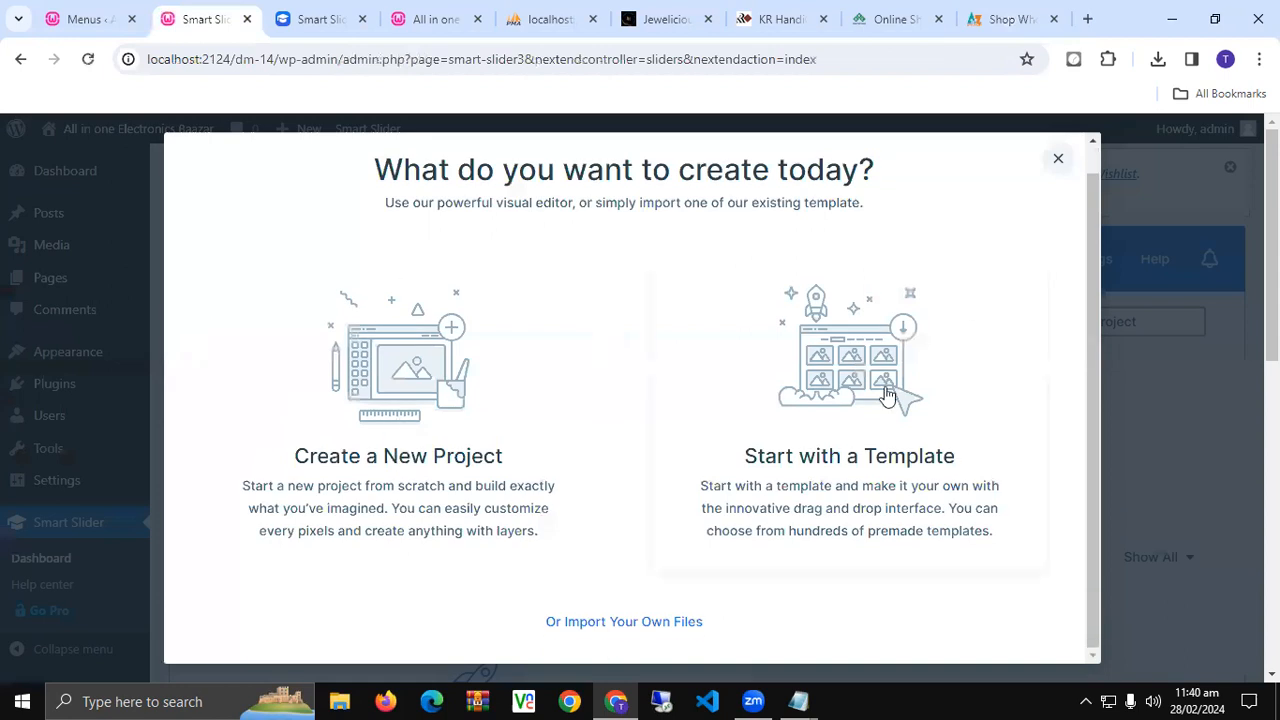
pyautogui.click(383, 397)
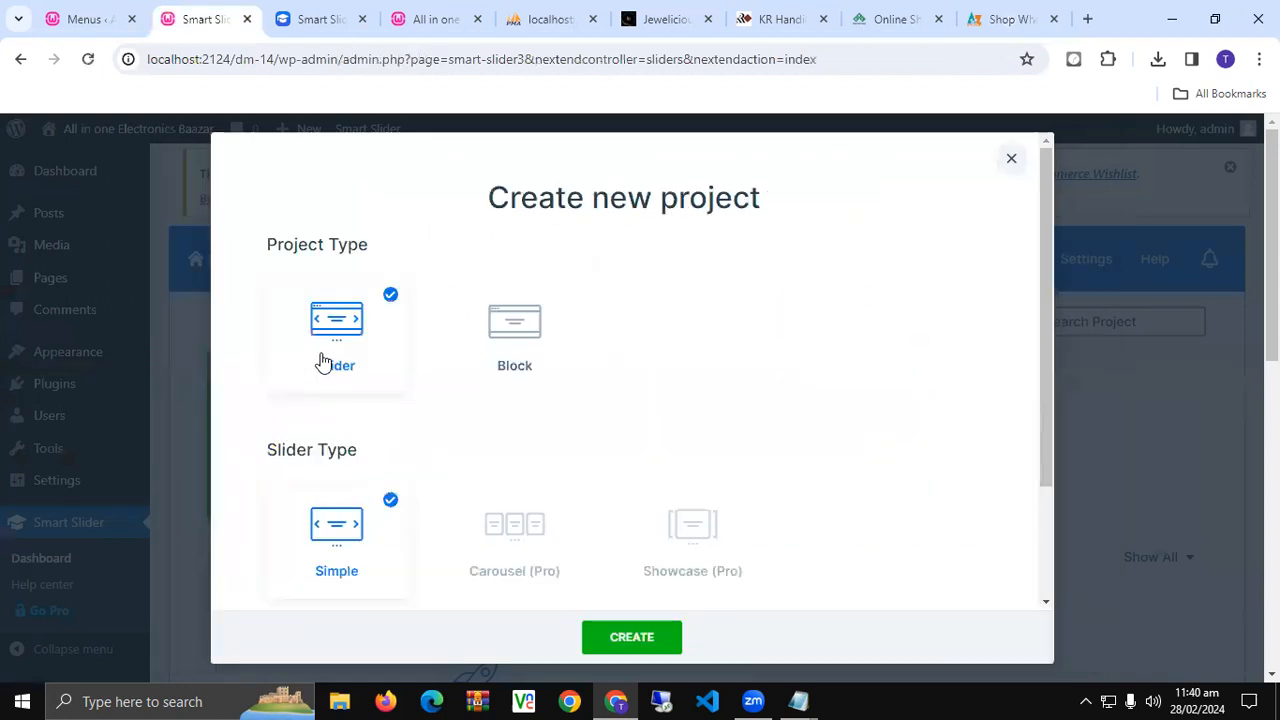
pyautogui.click(503, 330)
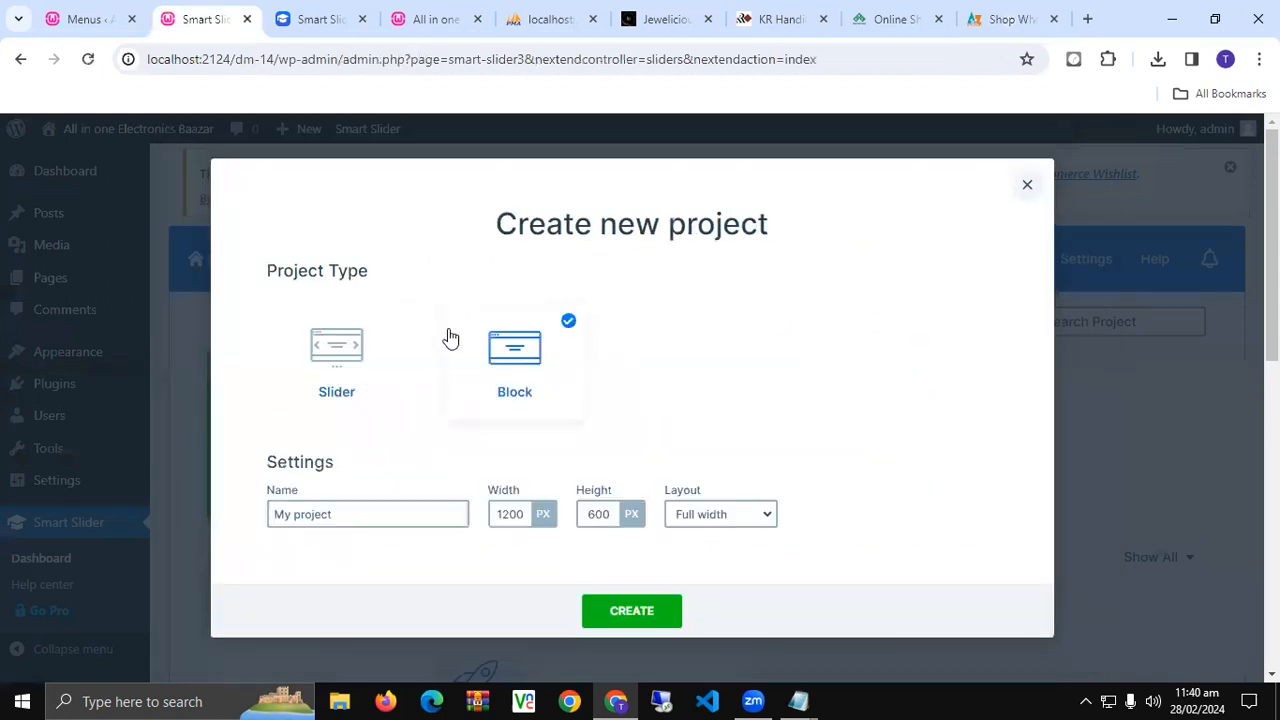
pyautogui.click(366, 372)
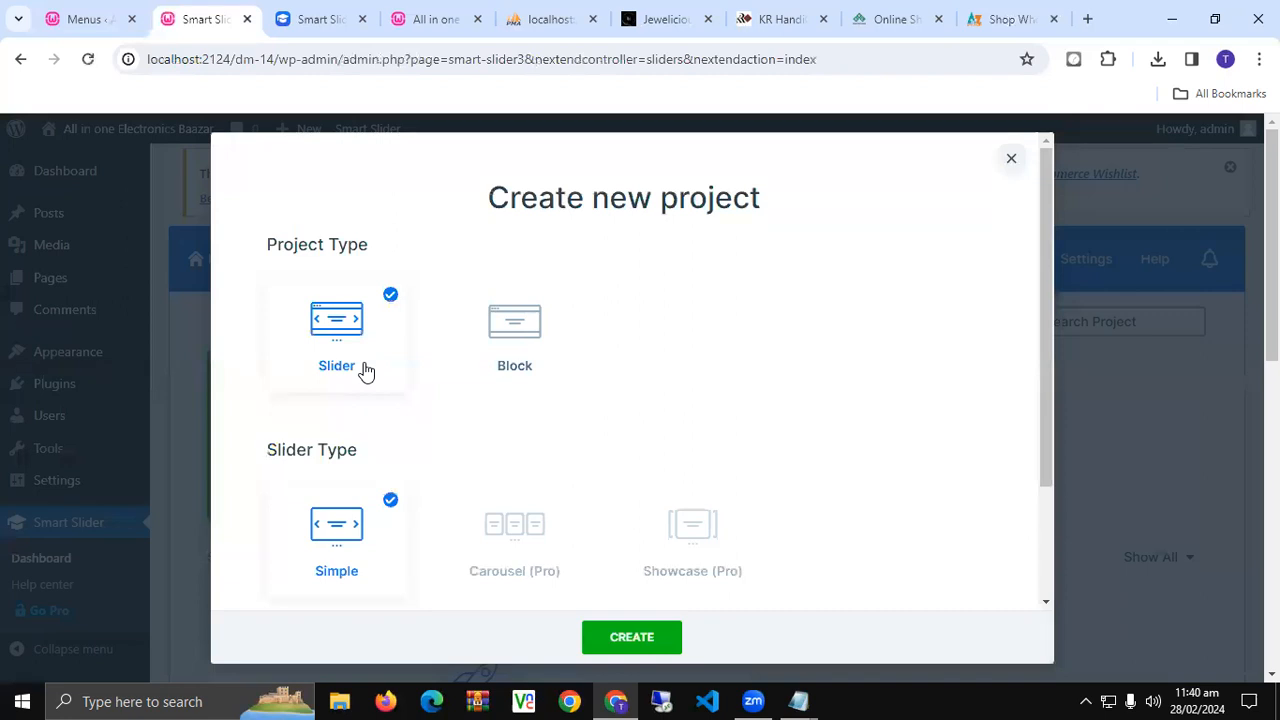
pyautogui.scroll(-2, 410, 340)
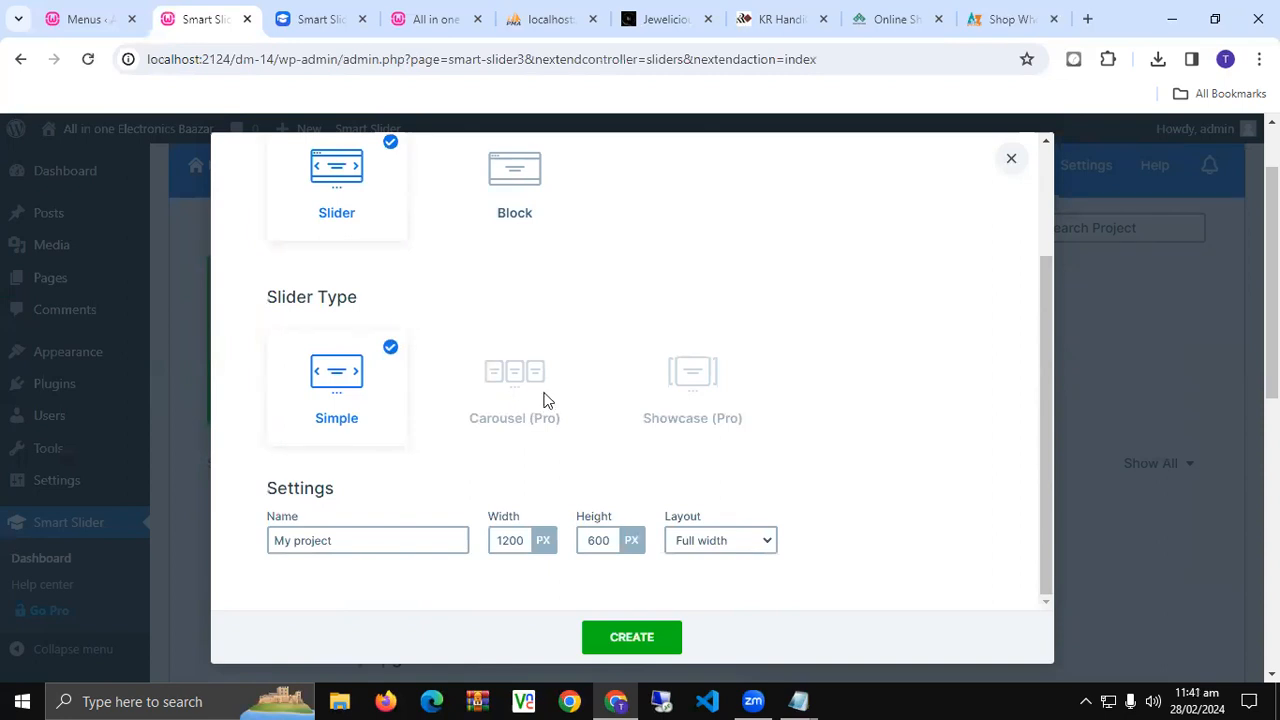
pyautogui.scroll(-2, 545, 400)
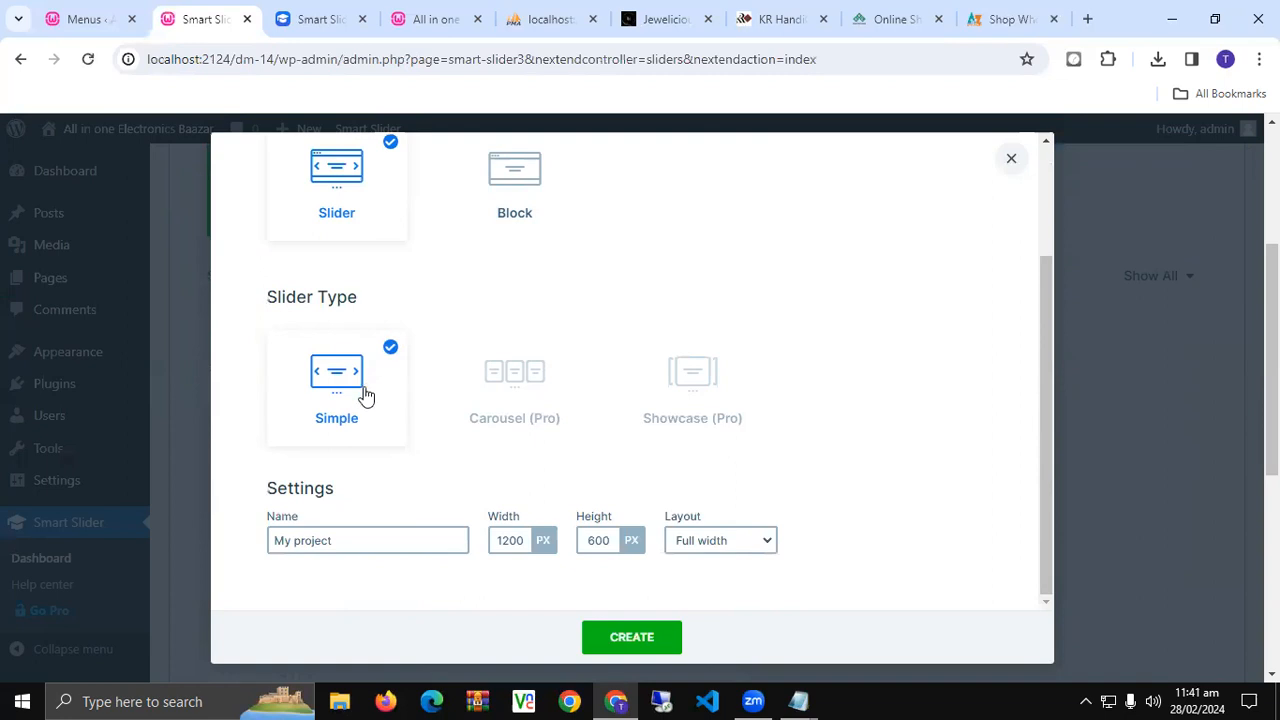
pyautogui.scroll(-3, 355, 408)
# - Name the project SLIDER, set it to 1024 × 400 px, and create it
pyautogui.doubleClick(384, 537)
pyautogui.tripleClick(384, 537)
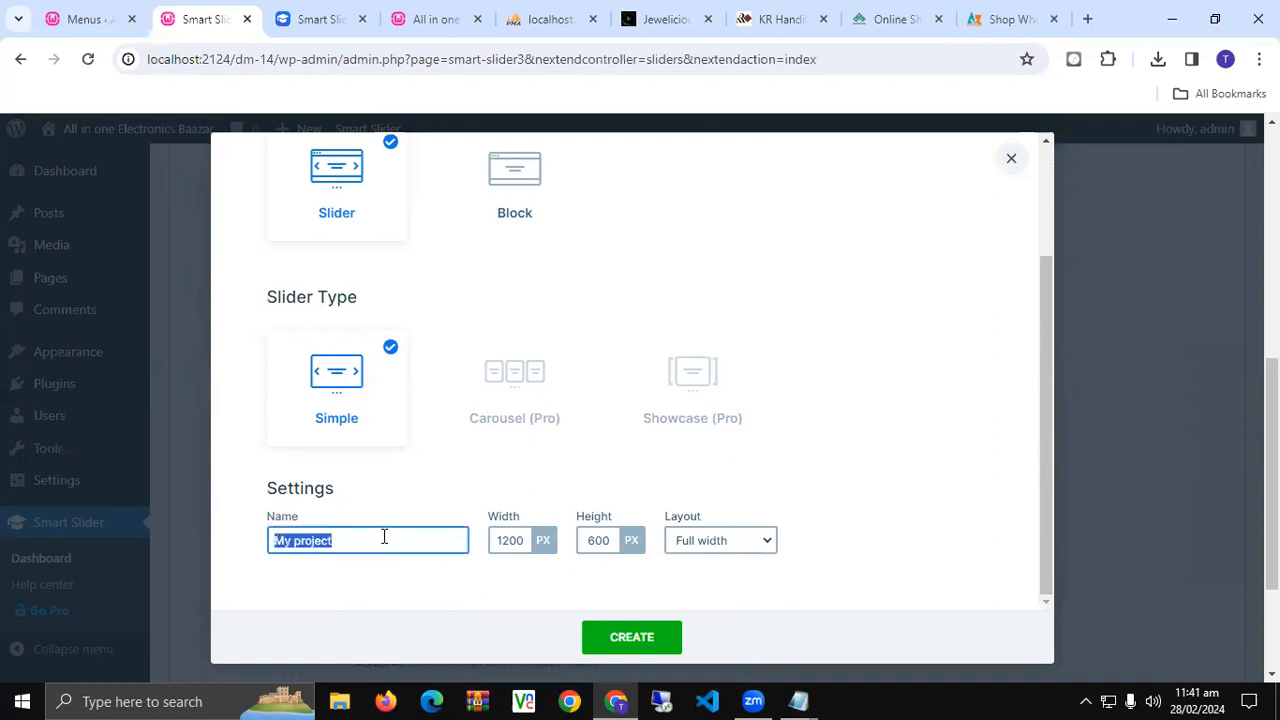
pyautogui.write('SLIDER')
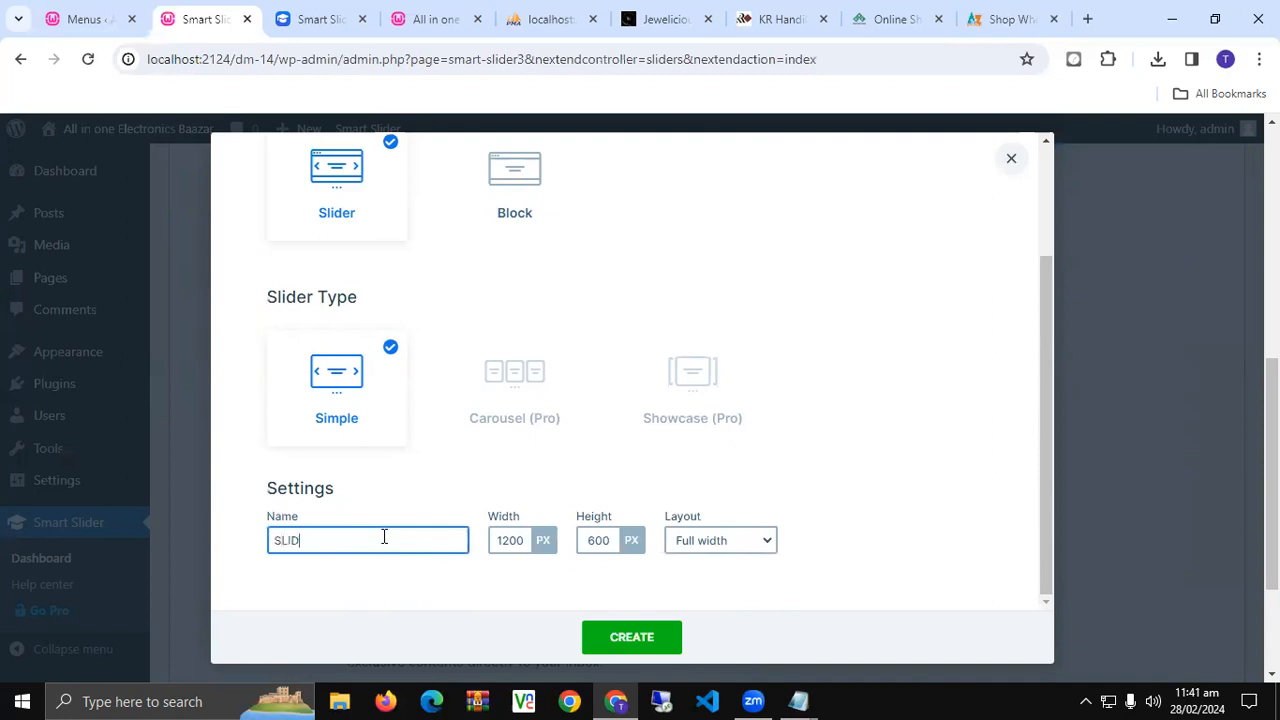
pyautogui.click(496, 541)
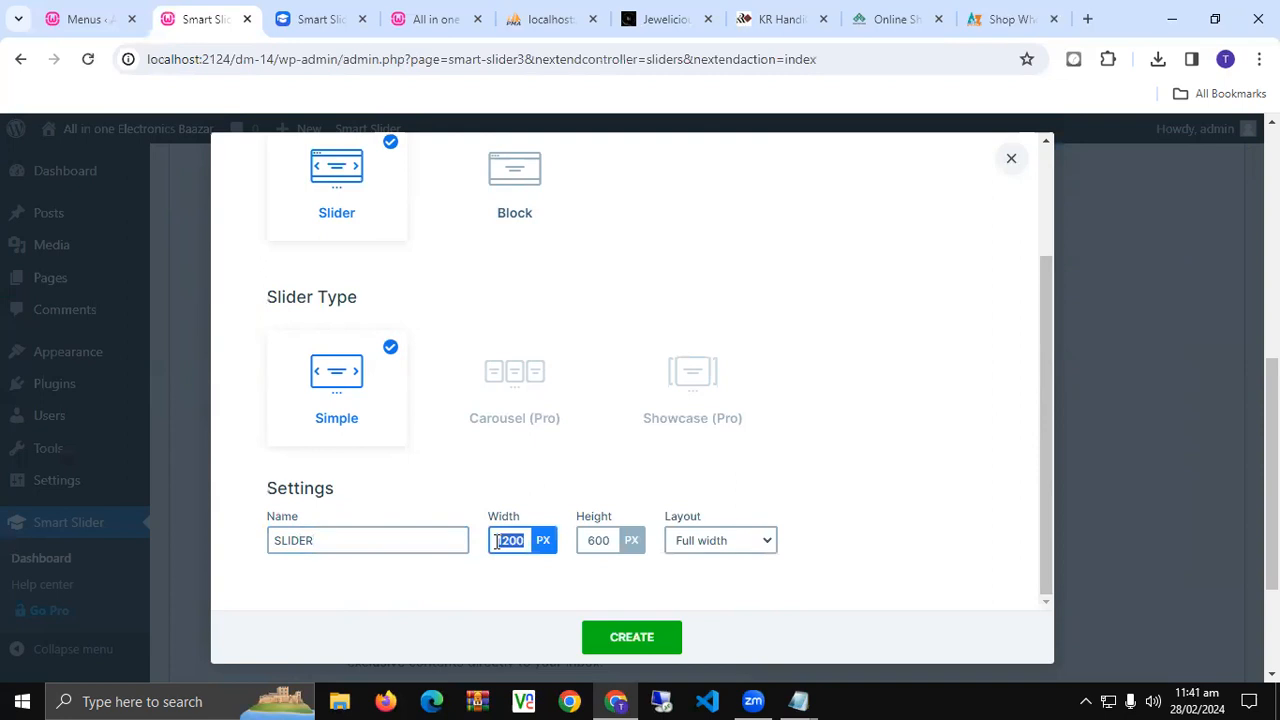
pyautogui.write('1100')
pyautogui.write('0')
pyautogui.press('BackSpace')
pyautogui.press('BackSpace')
pyautogui.write('24')
pyautogui.doubleClick(597, 537)
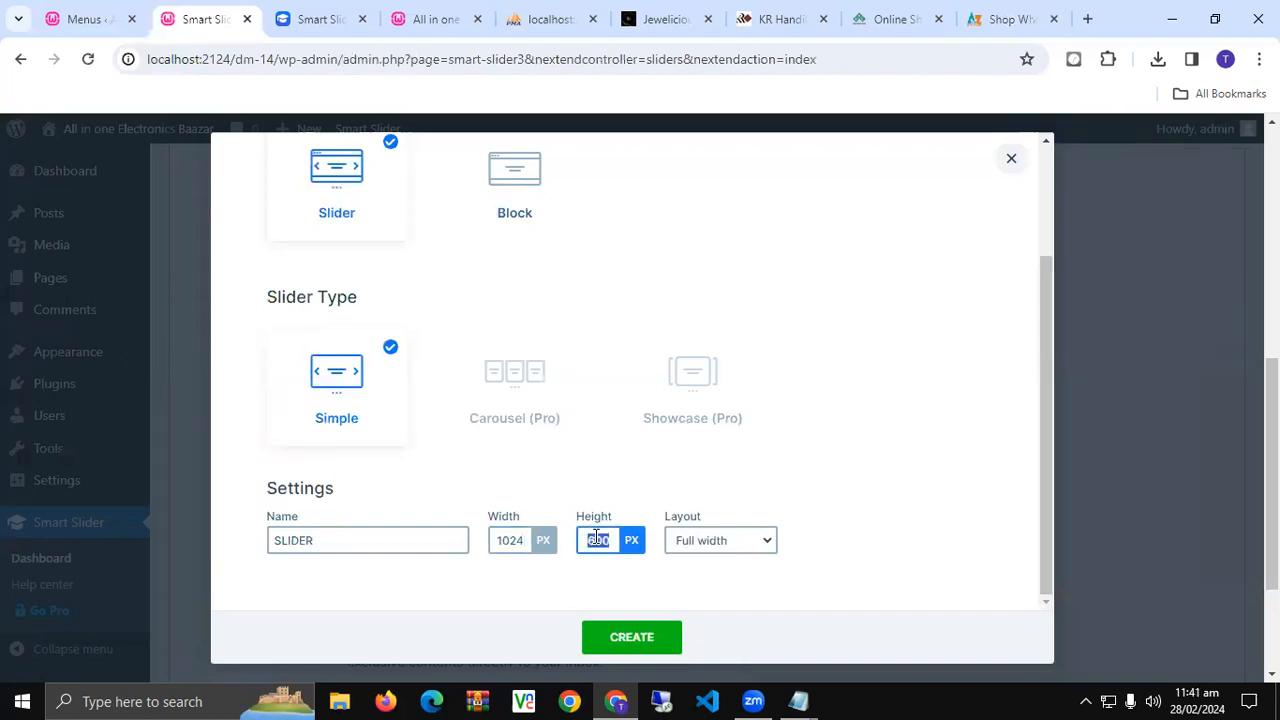
pyautogui.press('BackSpace')
pyautogui.write('400')
pyautogui.click(641, 641)
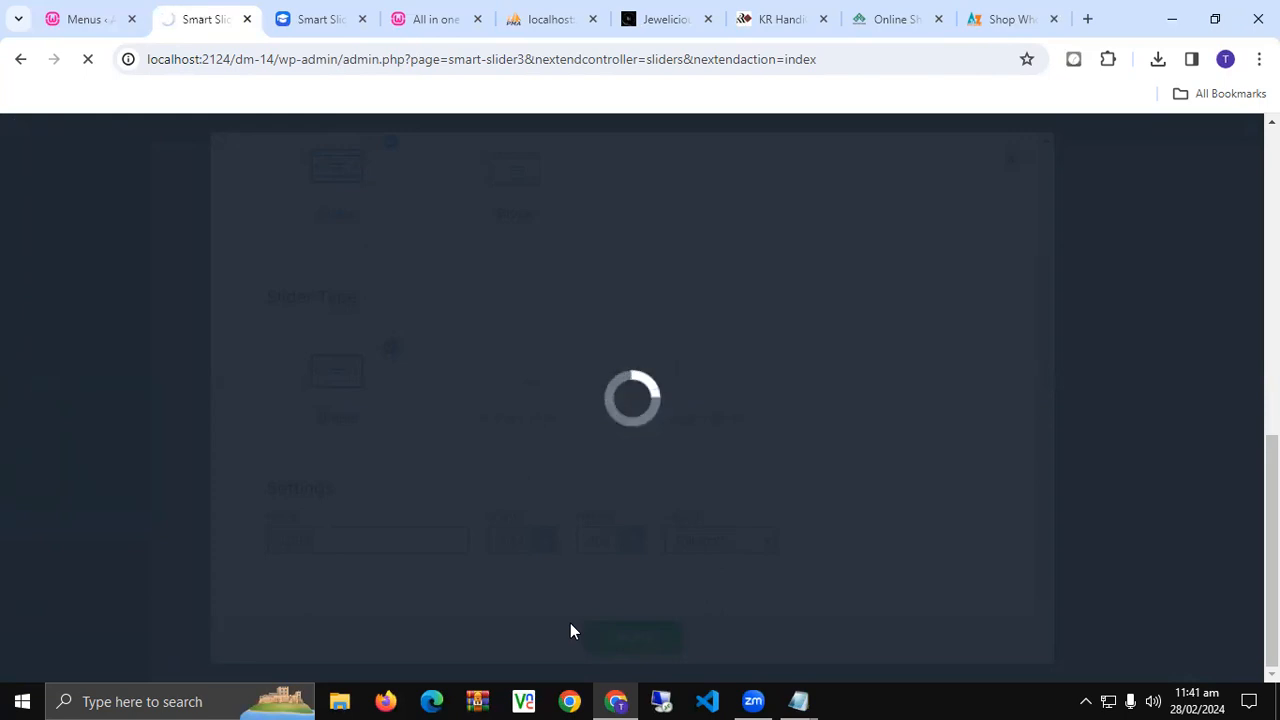
# - Switch Limit Slide Width to OFF in the SLIDER project's Size settings
pyautogui.scroll(-4, 570, 631)
pyautogui.scroll(-4, 569, 497)
pyautogui.scroll(5, 569, 497)
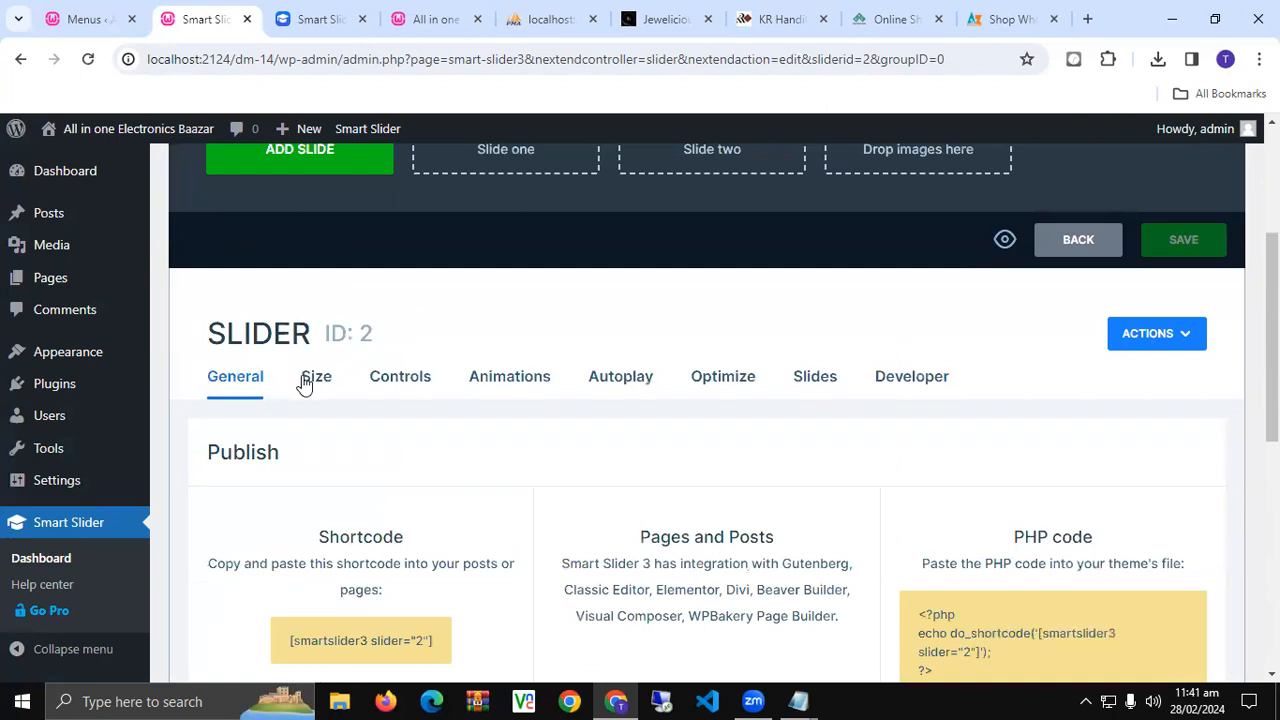
pyautogui.click(310, 378)
pyautogui.scroll(-2, 313, 385)
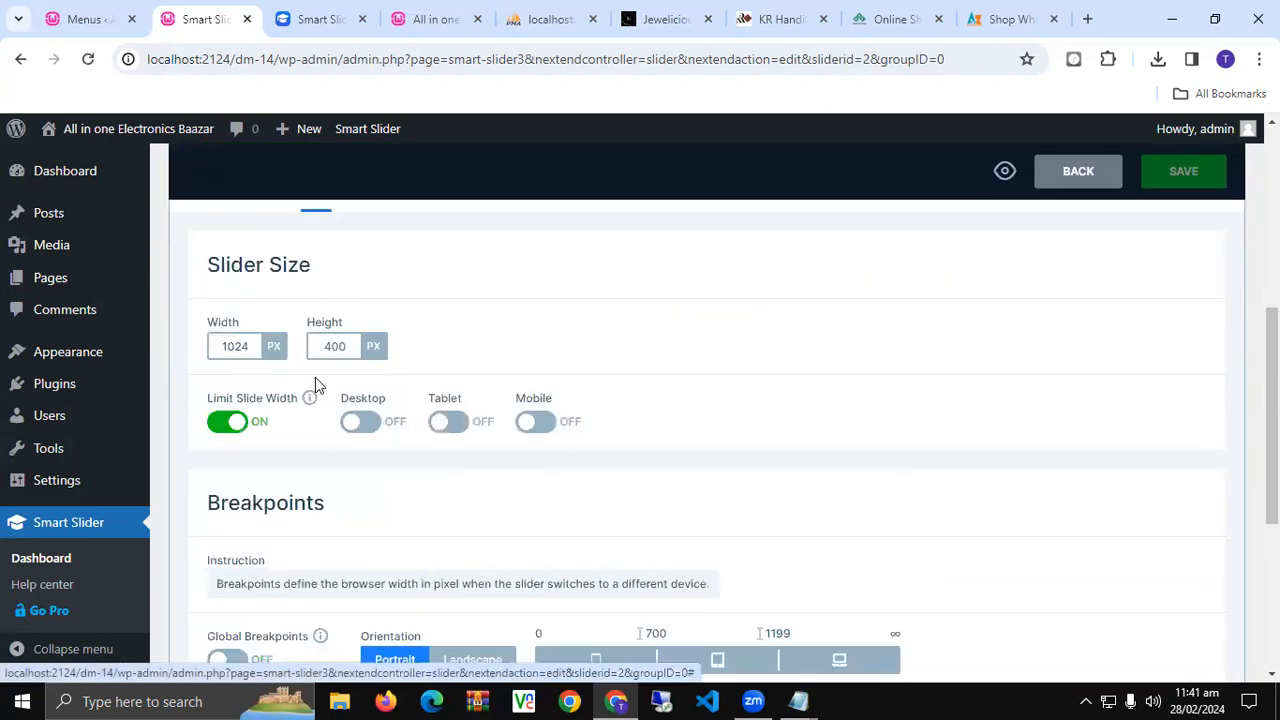
pyautogui.click(228, 422)
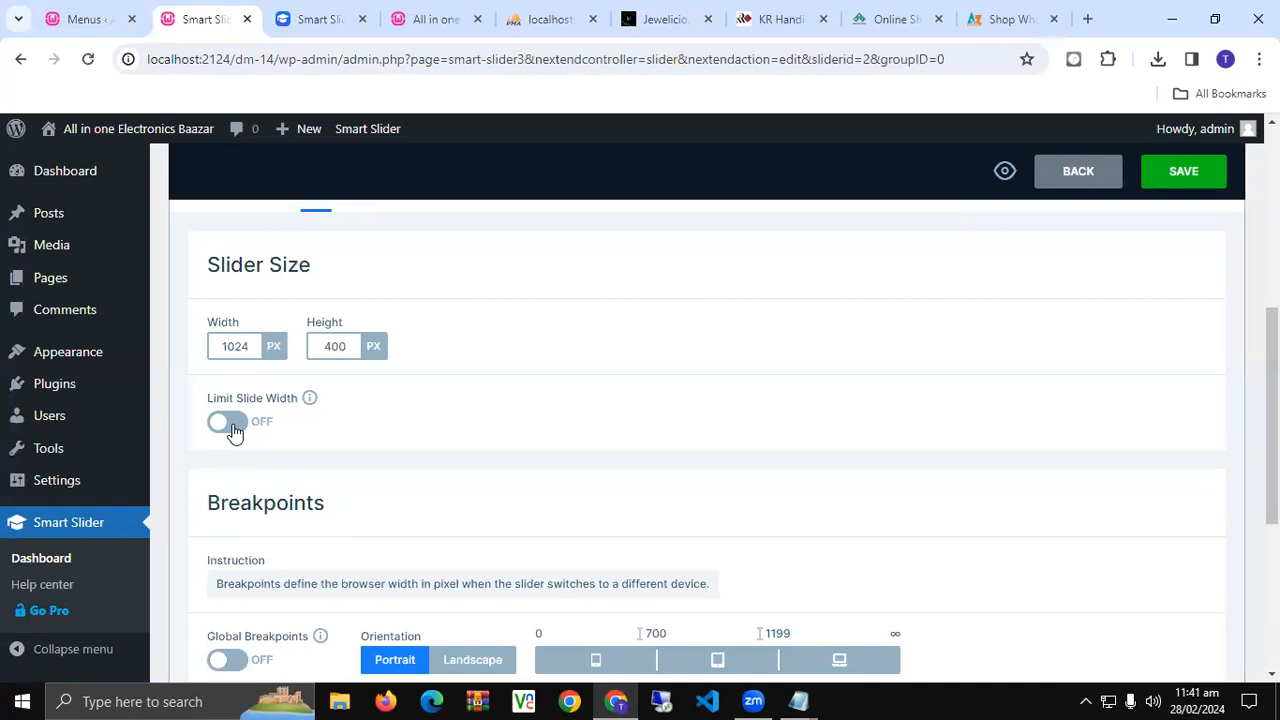
pyautogui.scroll(-2, 231, 431)
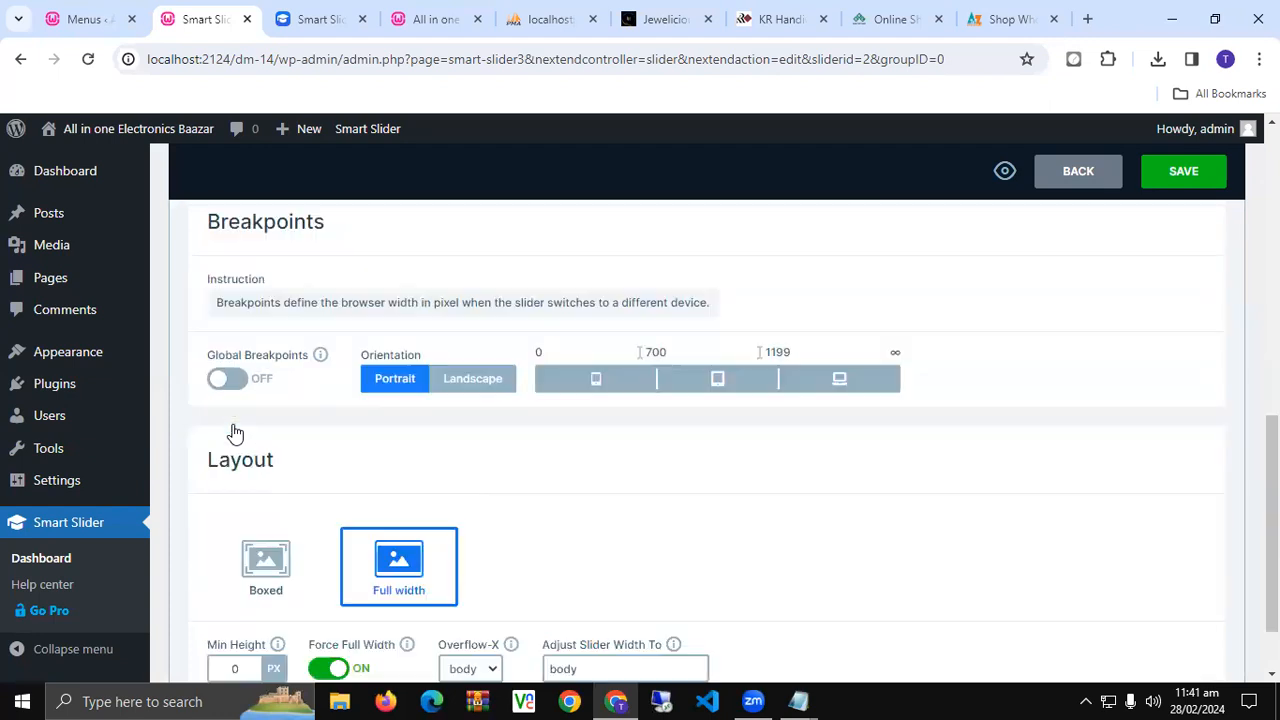
pyautogui.scroll(-1, 231, 431)
pyautogui.scroll(5, 231, 431)
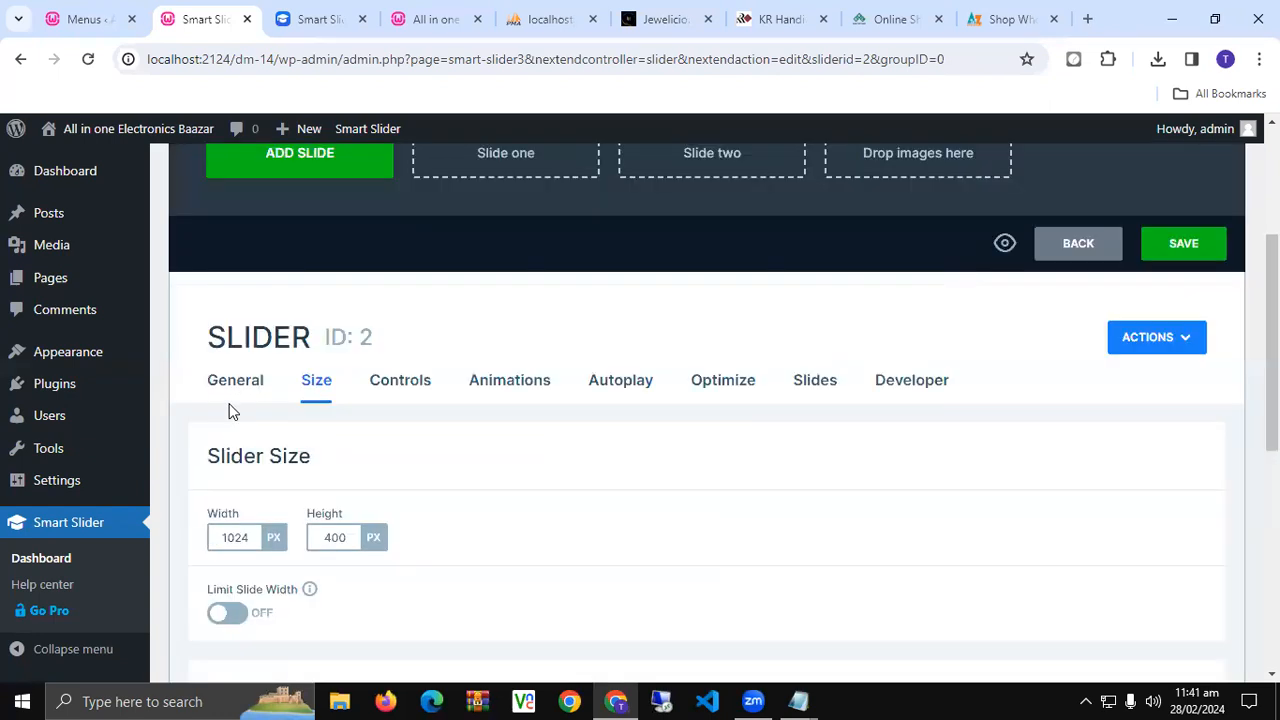
# - Under Controls > Arrow, pick the solid boxed dark-and-orange arrow style
pyautogui.click(382, 384)
pyautogui.scroll(-2, 385, 385)
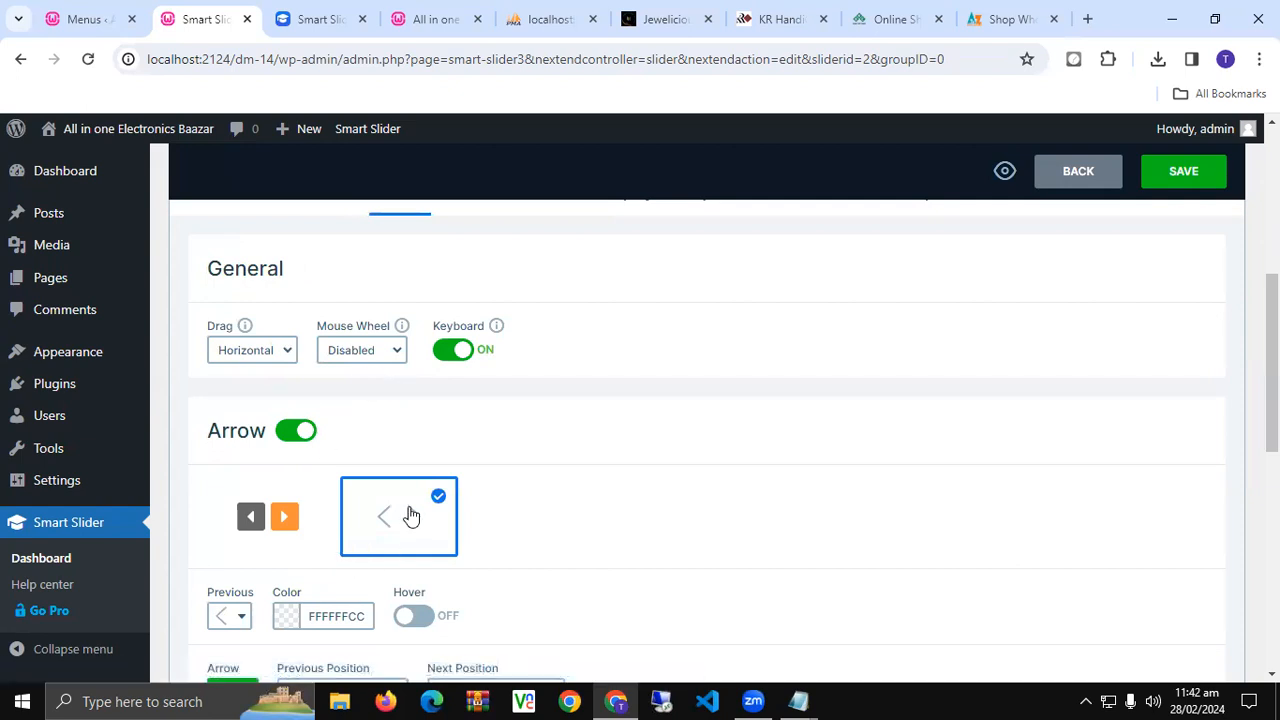
pyautogui.scroll(-1, 411, 515)
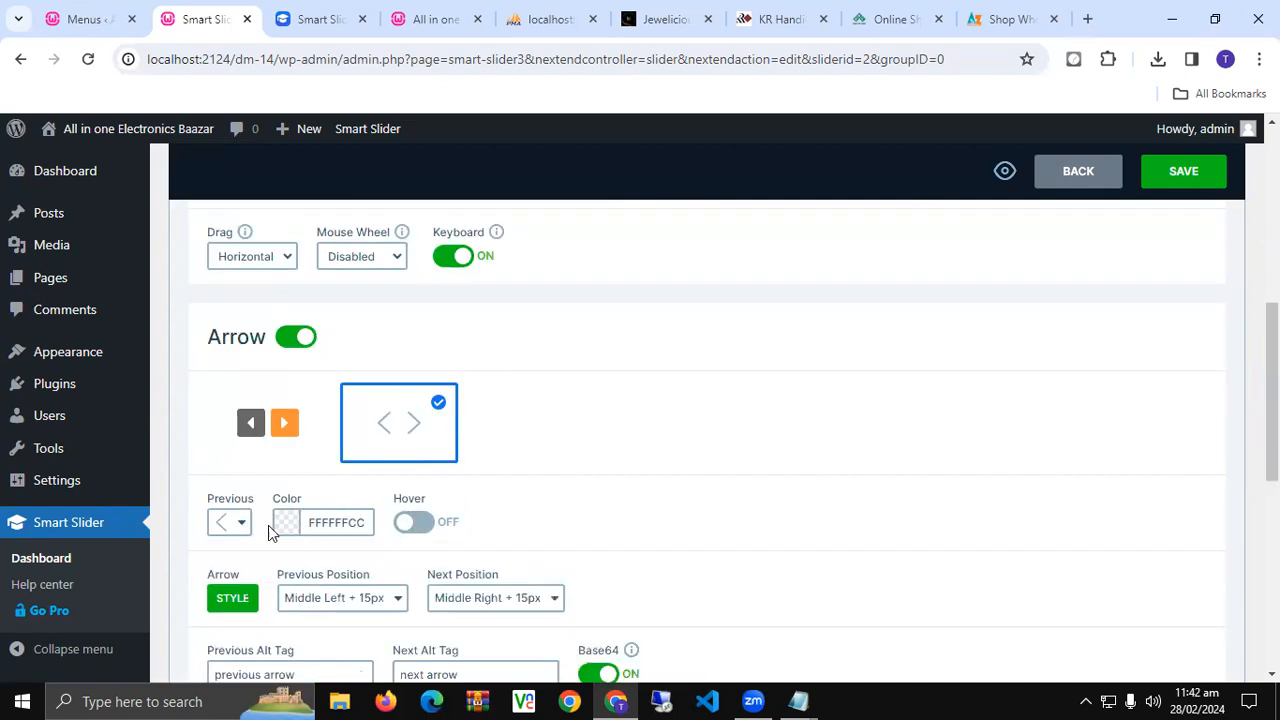
pyautogui.click(256, 452)
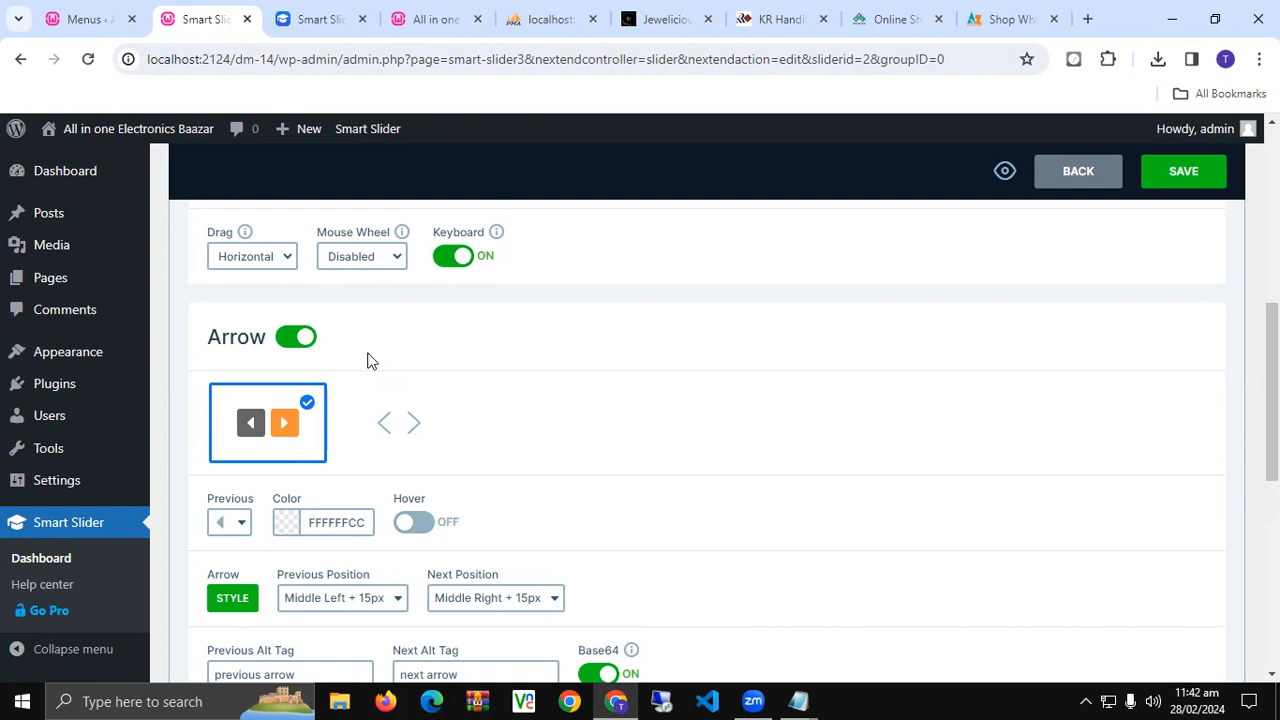
pyautogui.scroll(-3, 367, 360)
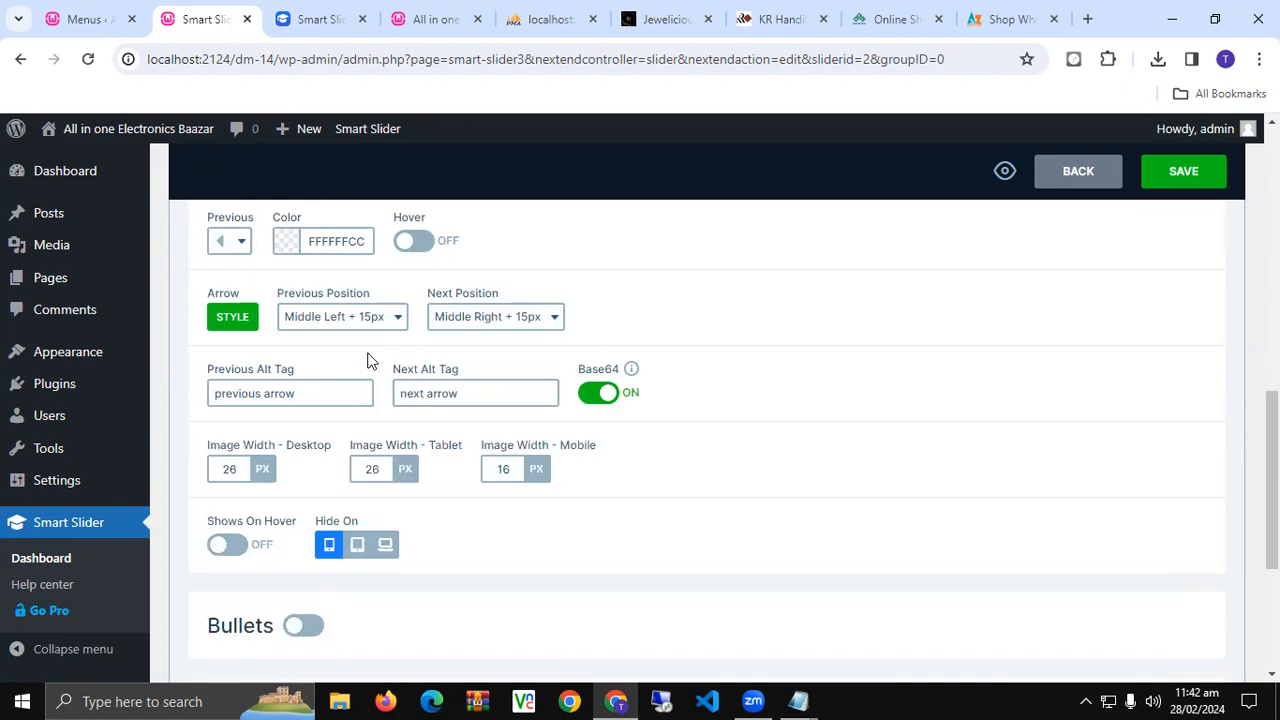
pyautogui.scroll(5, 367, 360)
# - Change the Main Animation from Horizontal to Horizontal - reversed
pyautogui.click(503, 383)
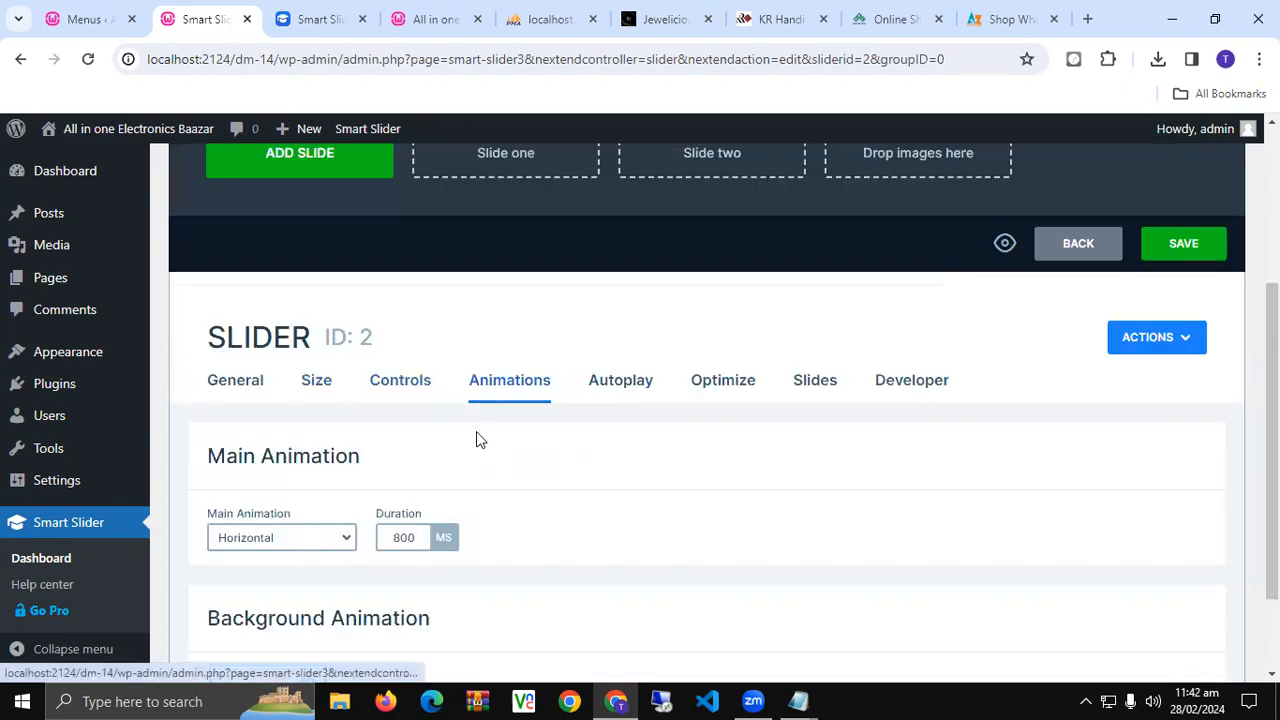
pyautogui.scroll(-1, 476, 433)
pyautogui.click(330, 424)
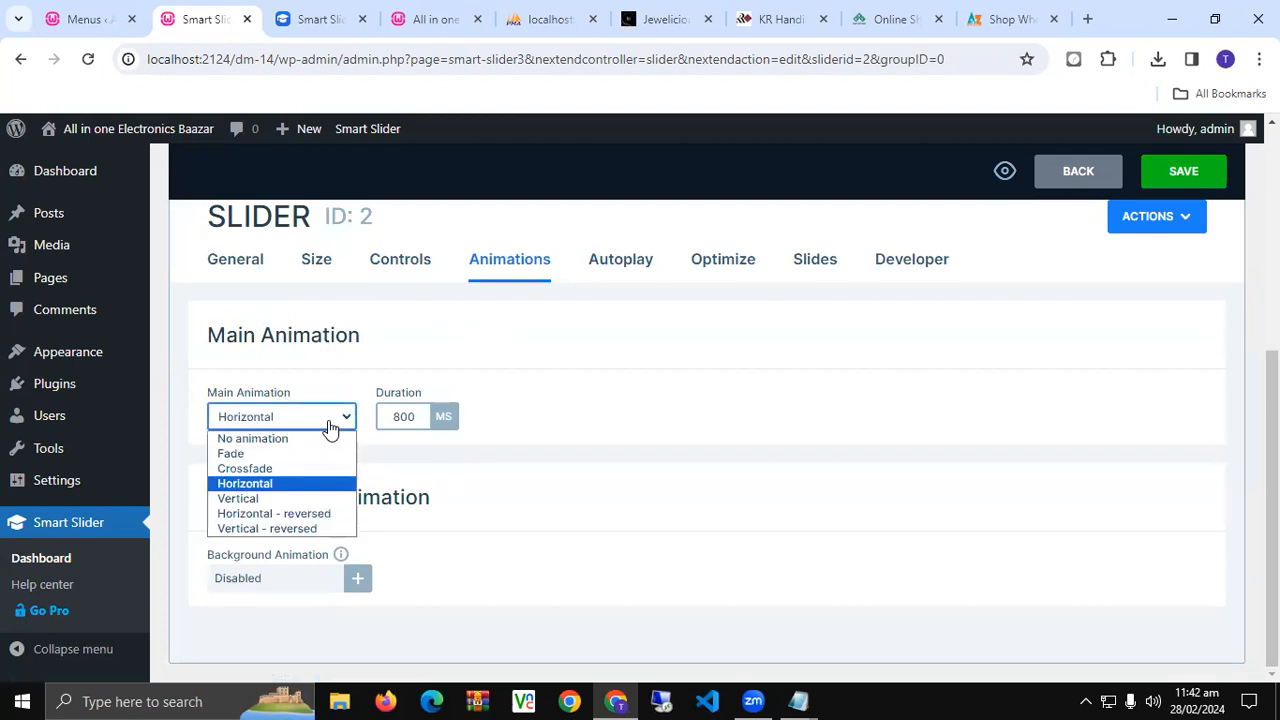
pyautogui.click(310, 514)
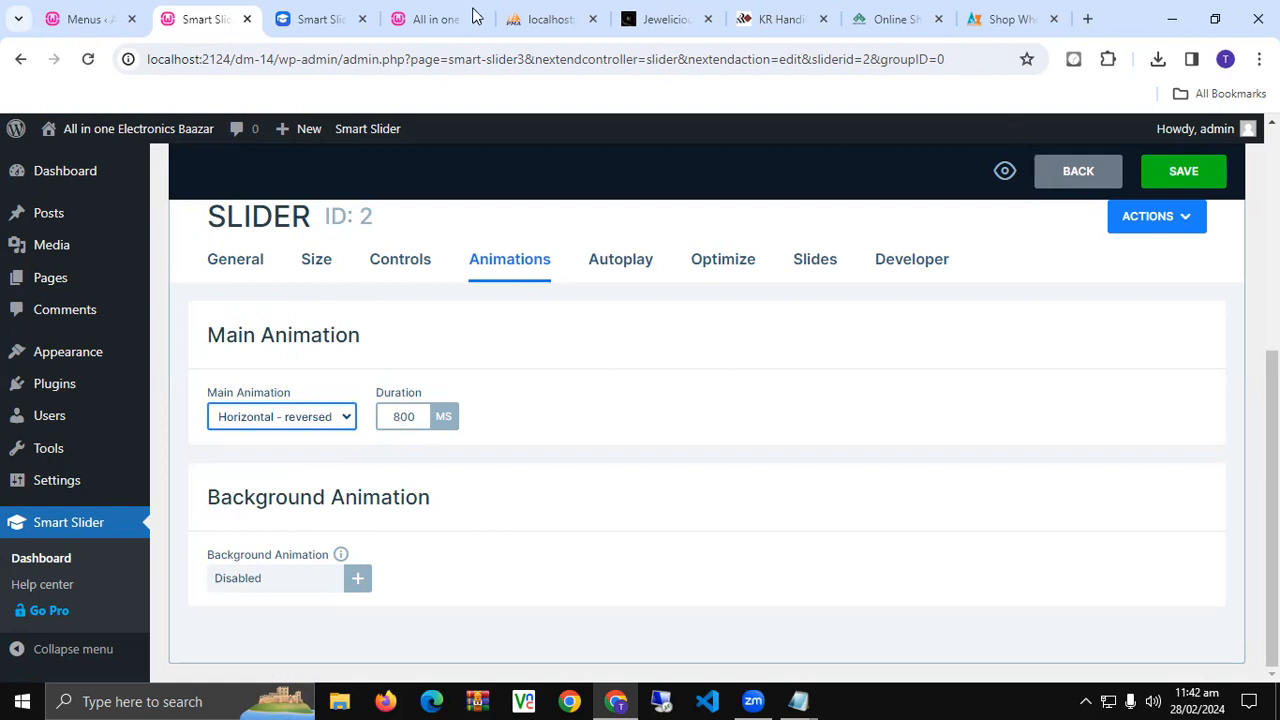
# - Search Google for '1000 ms to sec' and convert 800 ms to seconds
pyautogui.click(1088, 20)
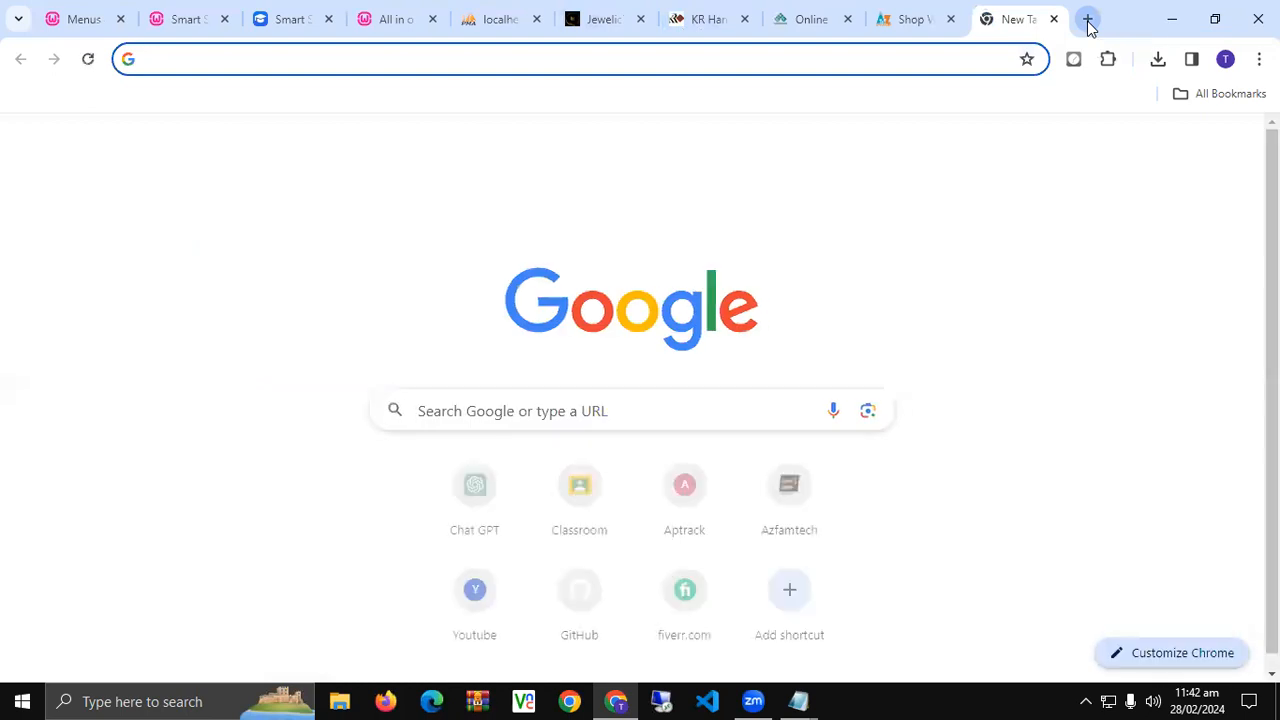
pyautogui.write('1000')
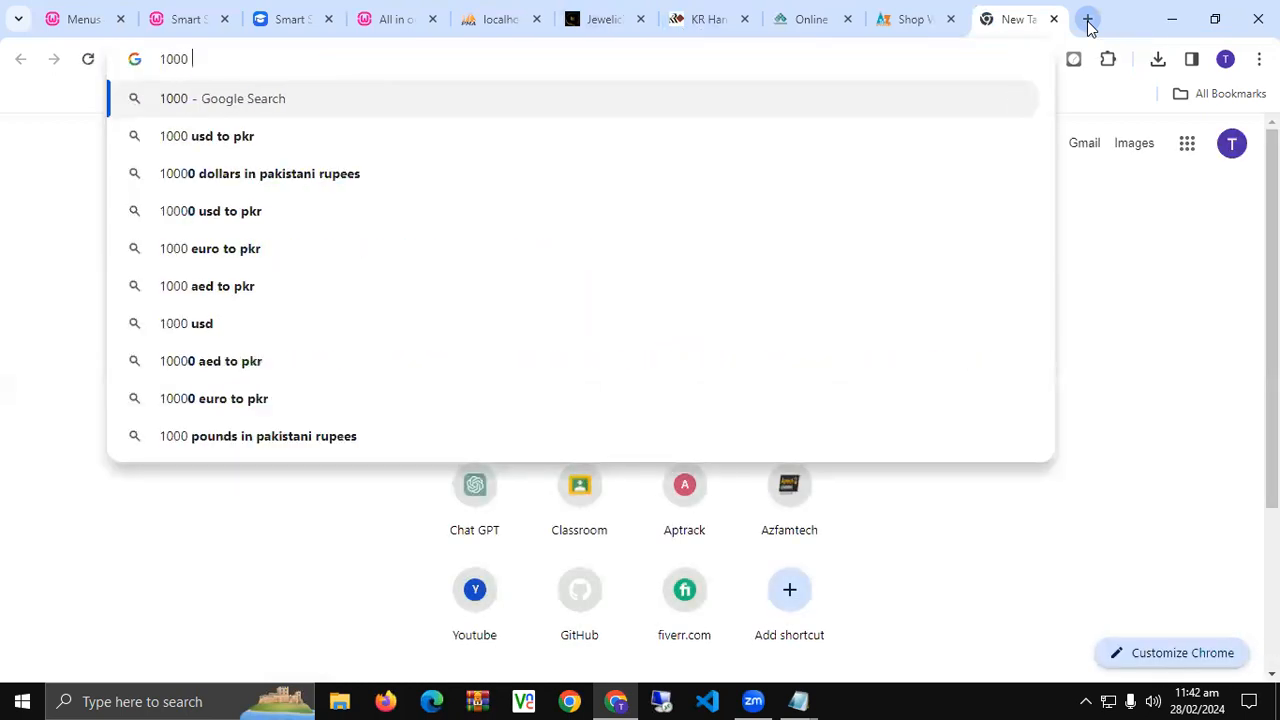
pyautogui.write(' M')
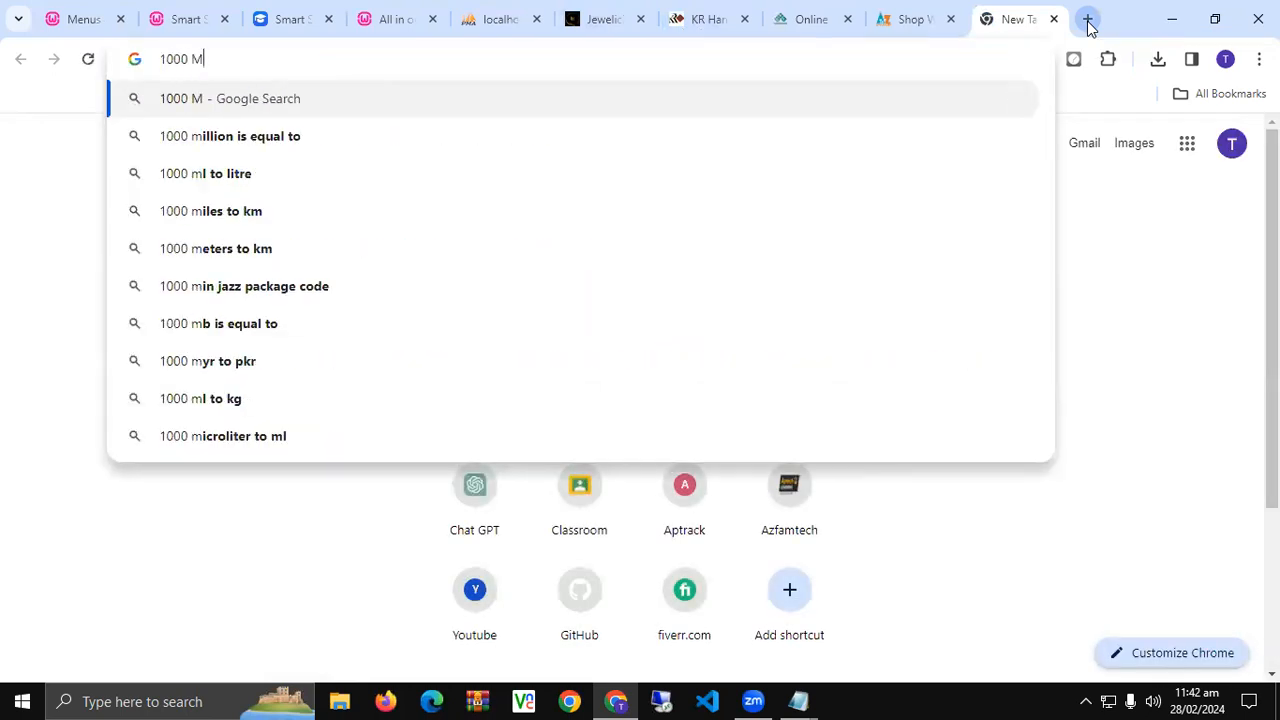
pyautogui.write('S')
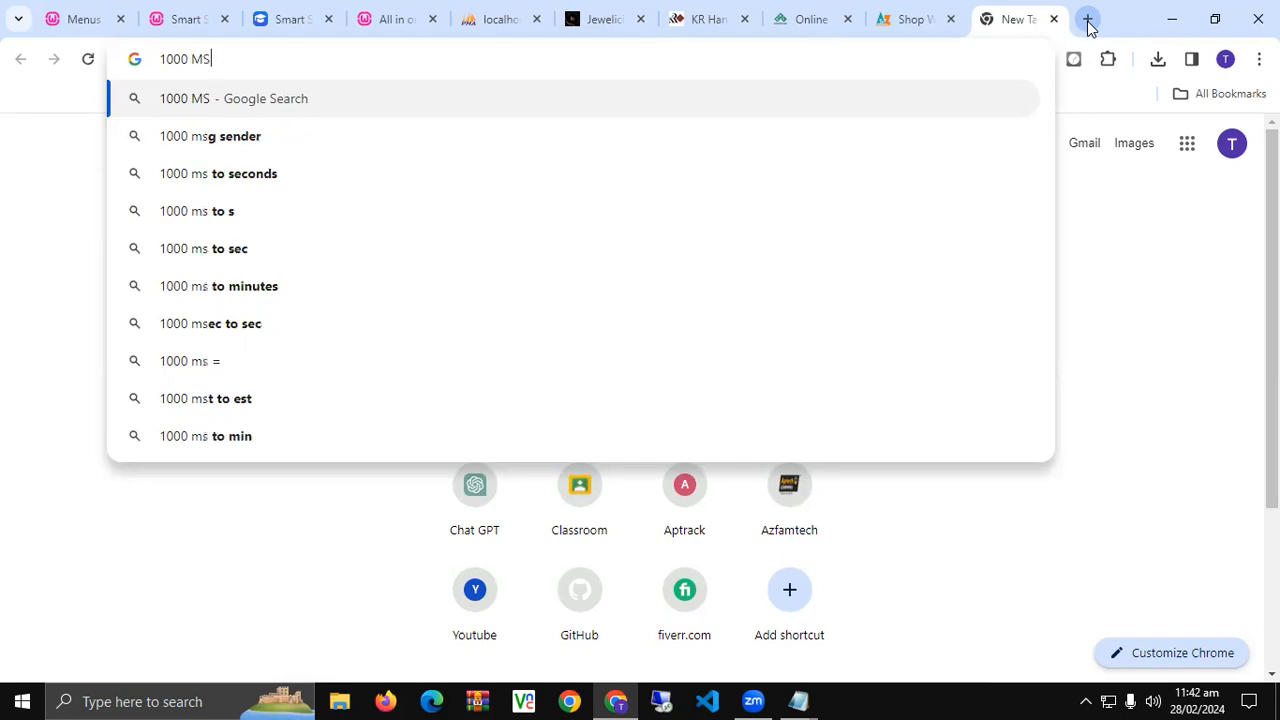
pyautogui.press('Down')
pyautogui.press('Down')
pyautogui.press('Down')
pyautogui.press('Down')
pyautogui.press('Return')
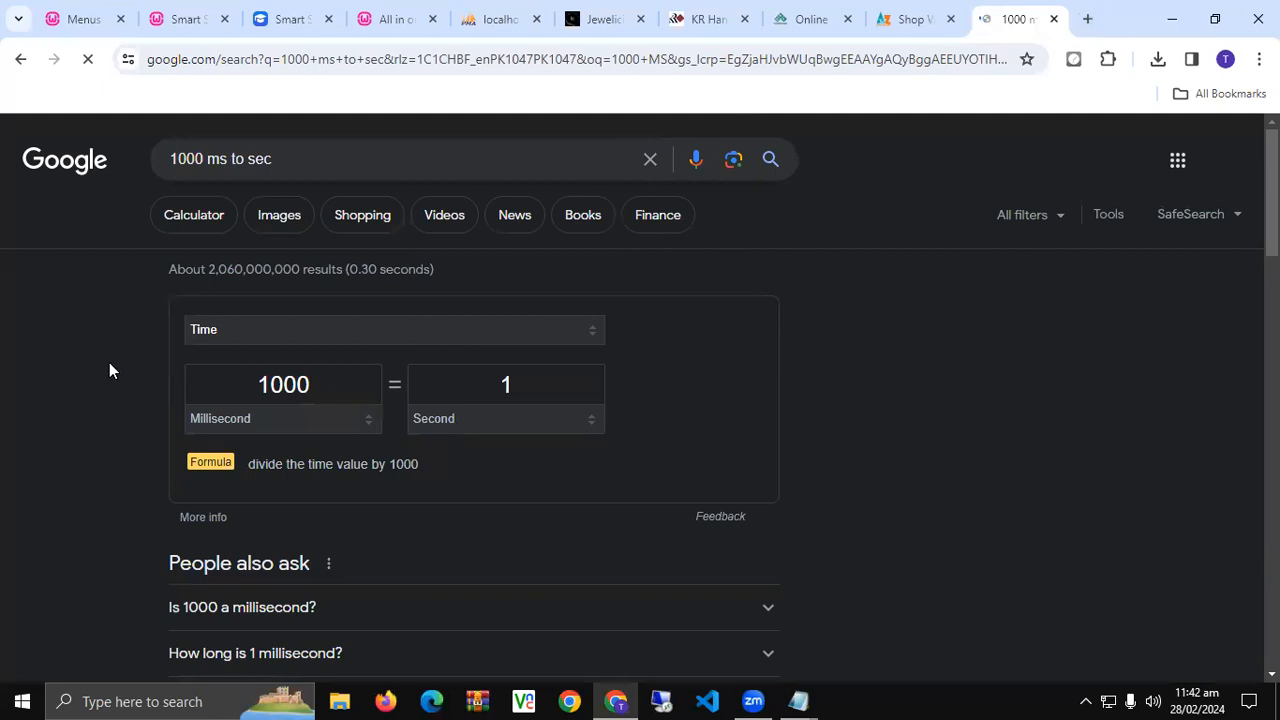
pyautogui.moveTo(251, 384); pyautogui.dragTo(322, 388)
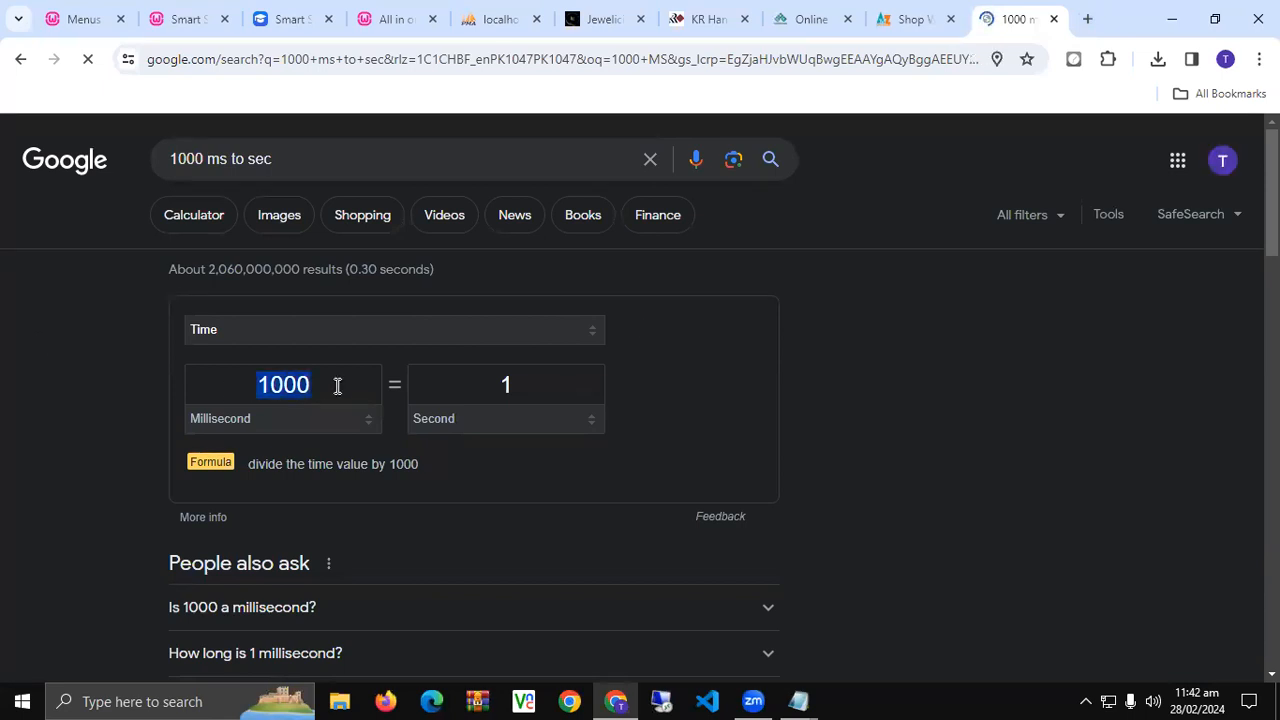
pyautogui.write('800')
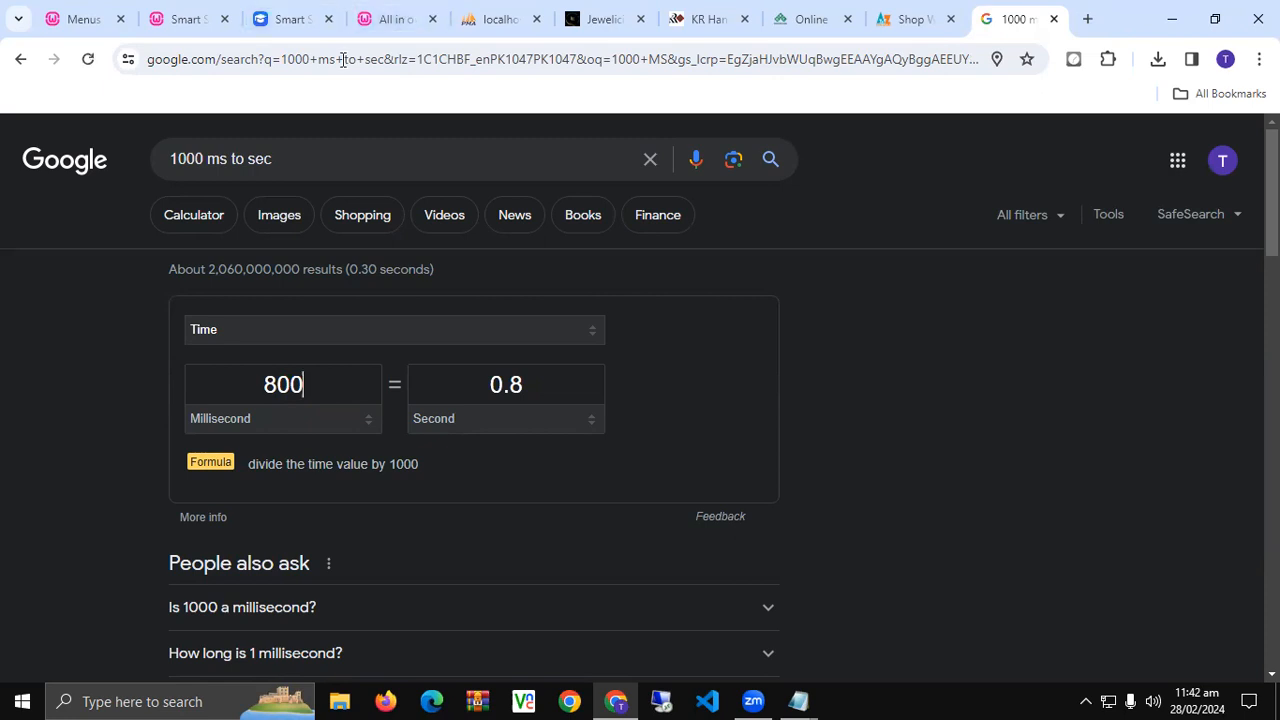
# - Back in the slider editor, set the main animation duration to 3000 ms
pyautogui.click(272, 14)
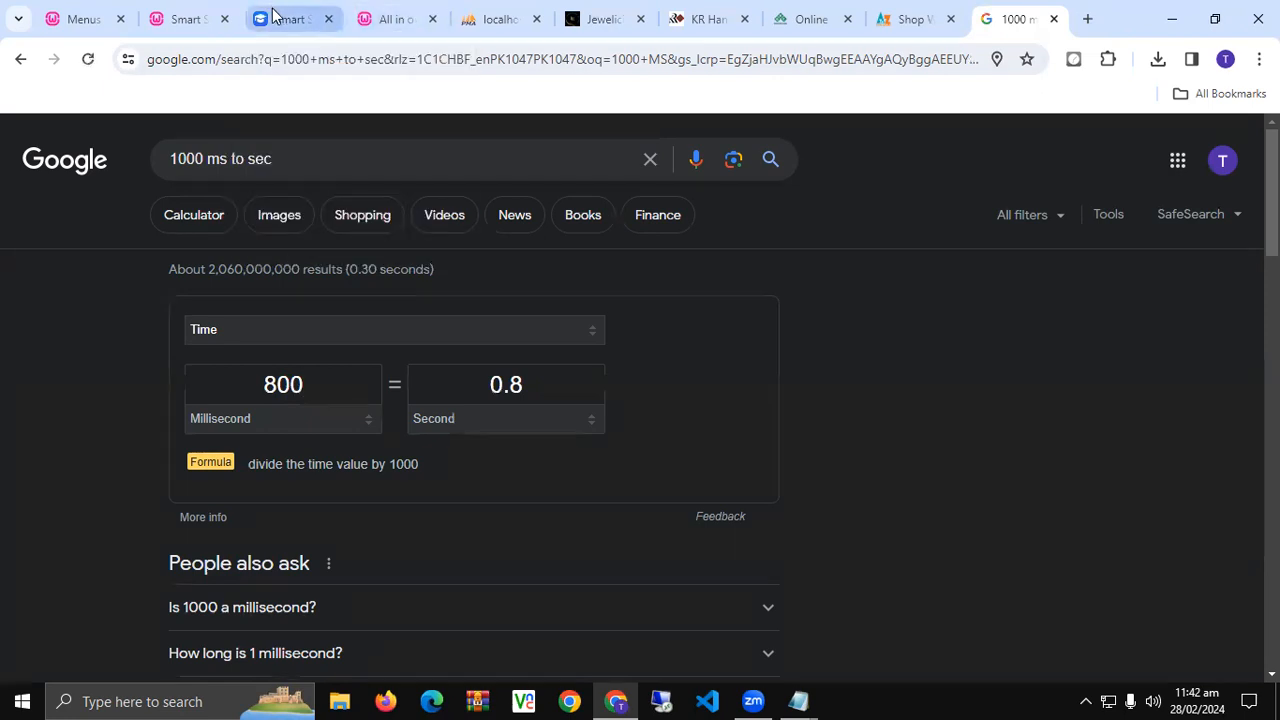
pyautogui.click(186, 16)
pyautogui.click(392, 416)
pyautogui.doubleClick(392, 416)
pyautogui.write('3000')
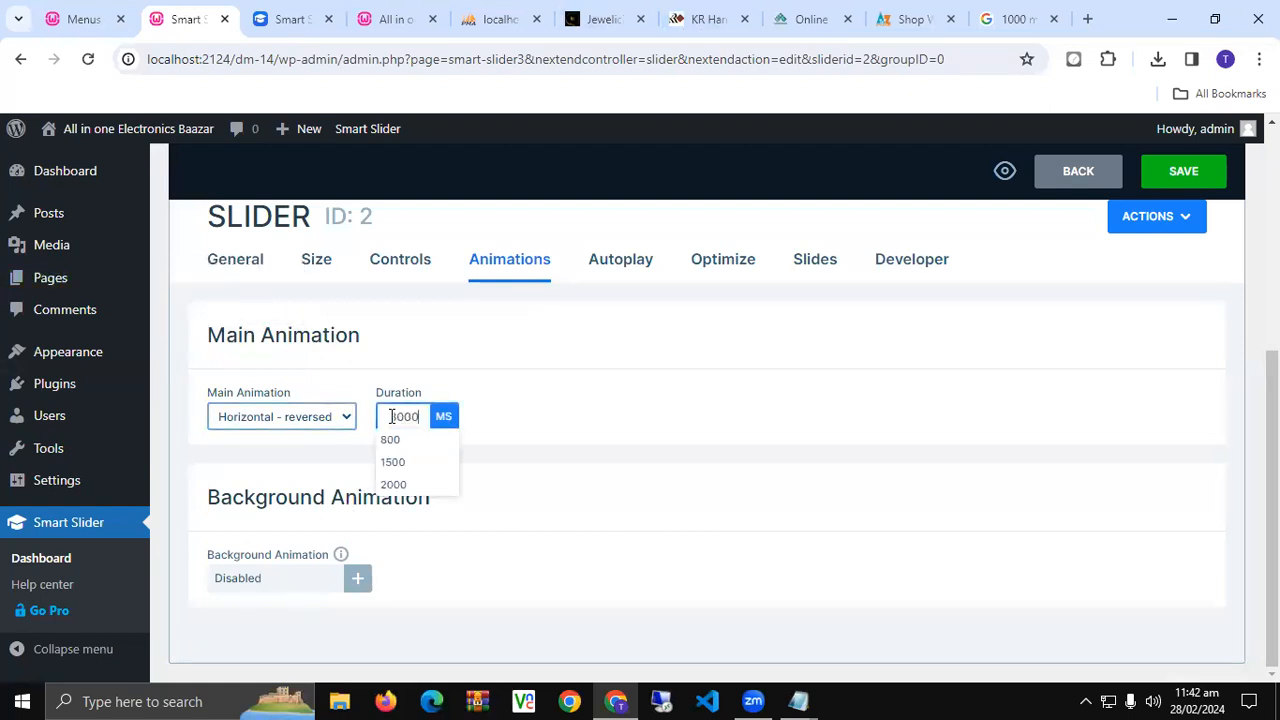
pyautogui.click(627, 388)
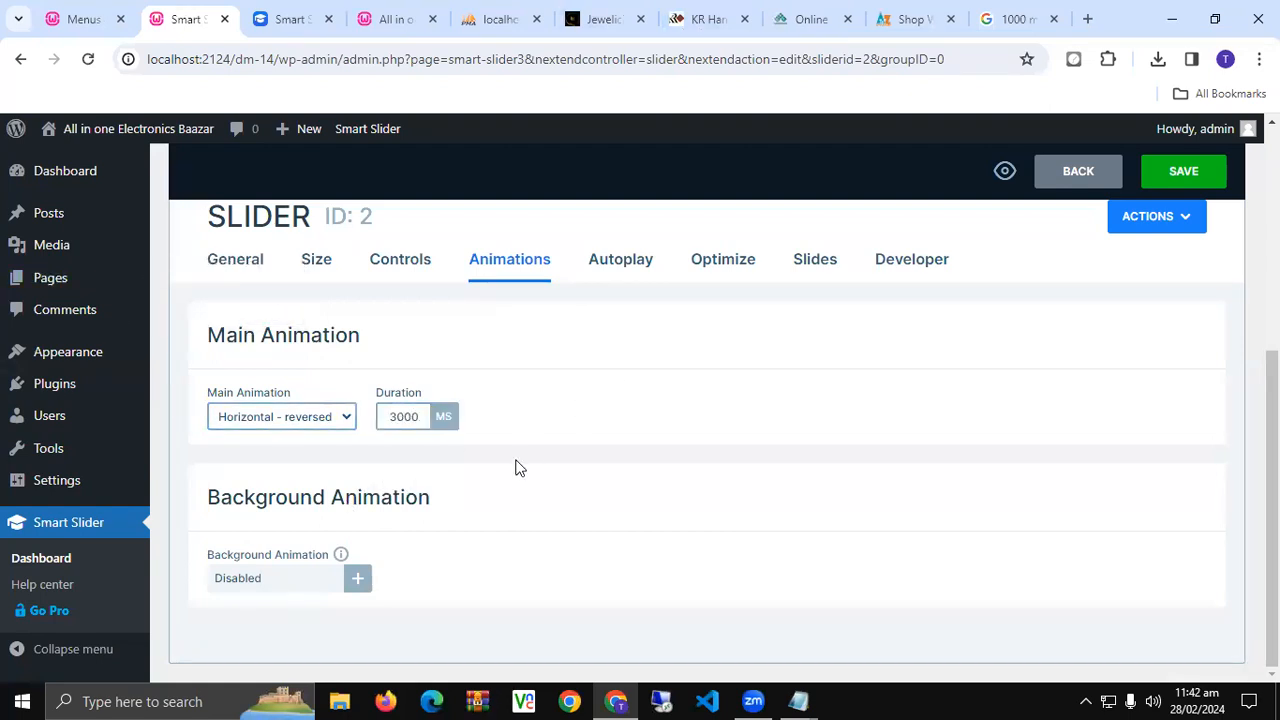
# - Turn autoplay on with a 3000 ms slide duration and click/media pause-resume toggles off
pyautogui.click(600, 262)
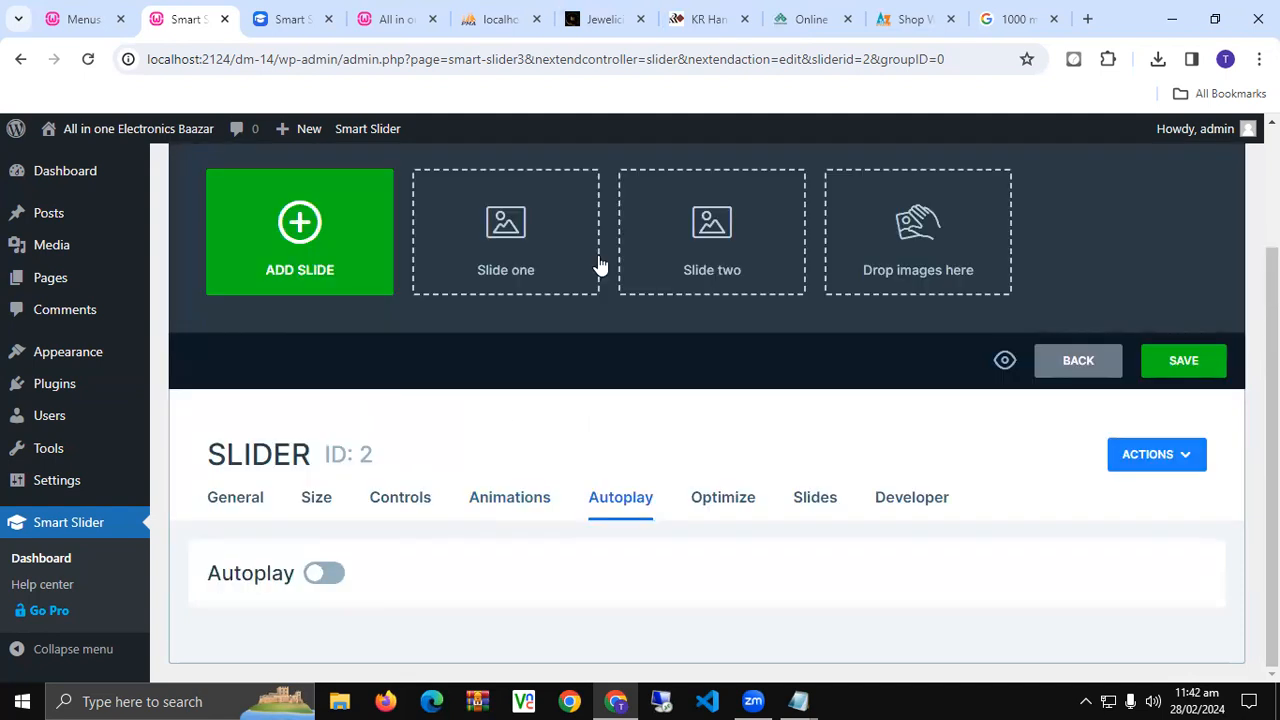
pyautogui.click(308, 580)
pyautogui.scroll(-3, 251, 491)
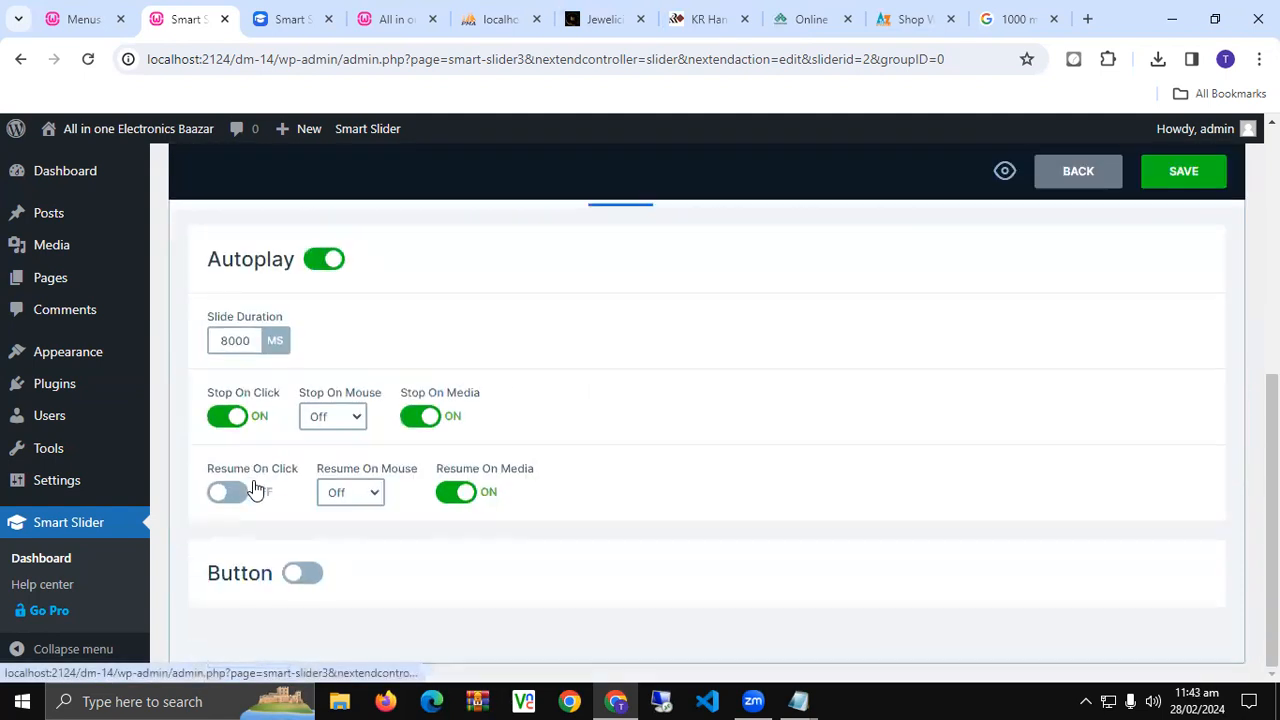
pyautogui.doubleClick(230, 342)
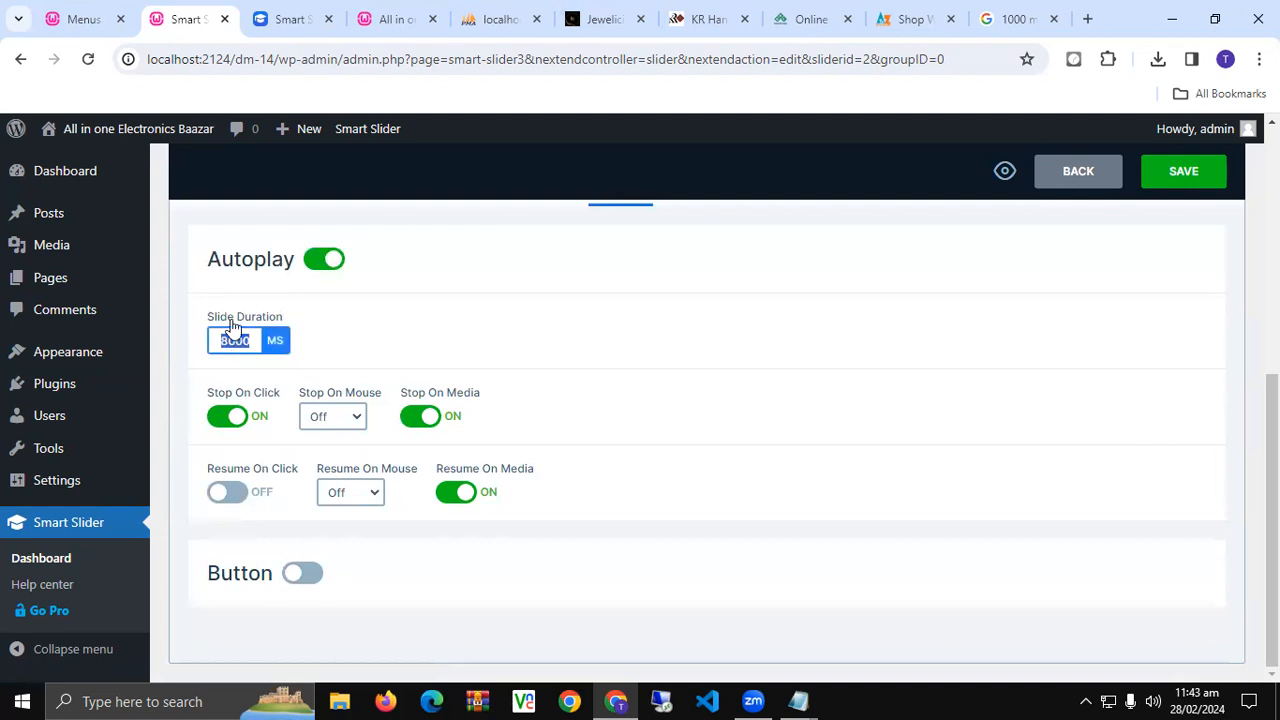
pyautogui.write('3000')
pyautogui.click(240, 416)
pyautogui.click(433, 419)
pyautogui.click(445, 491)
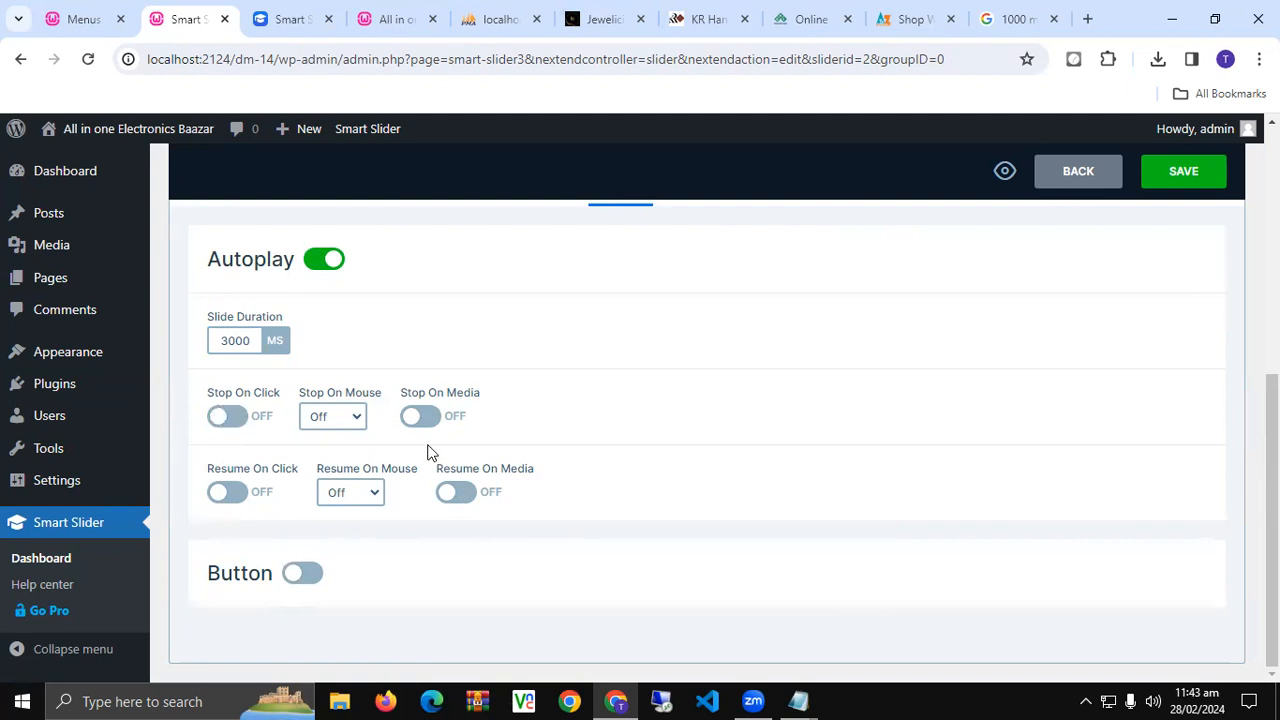
# - Set autoplay to stop on mouse enter and resume on mouse leave, then save
pyautogui.click(340, 428)
pyautogui.click(343, 450)
pyautogui.click(333, 494)
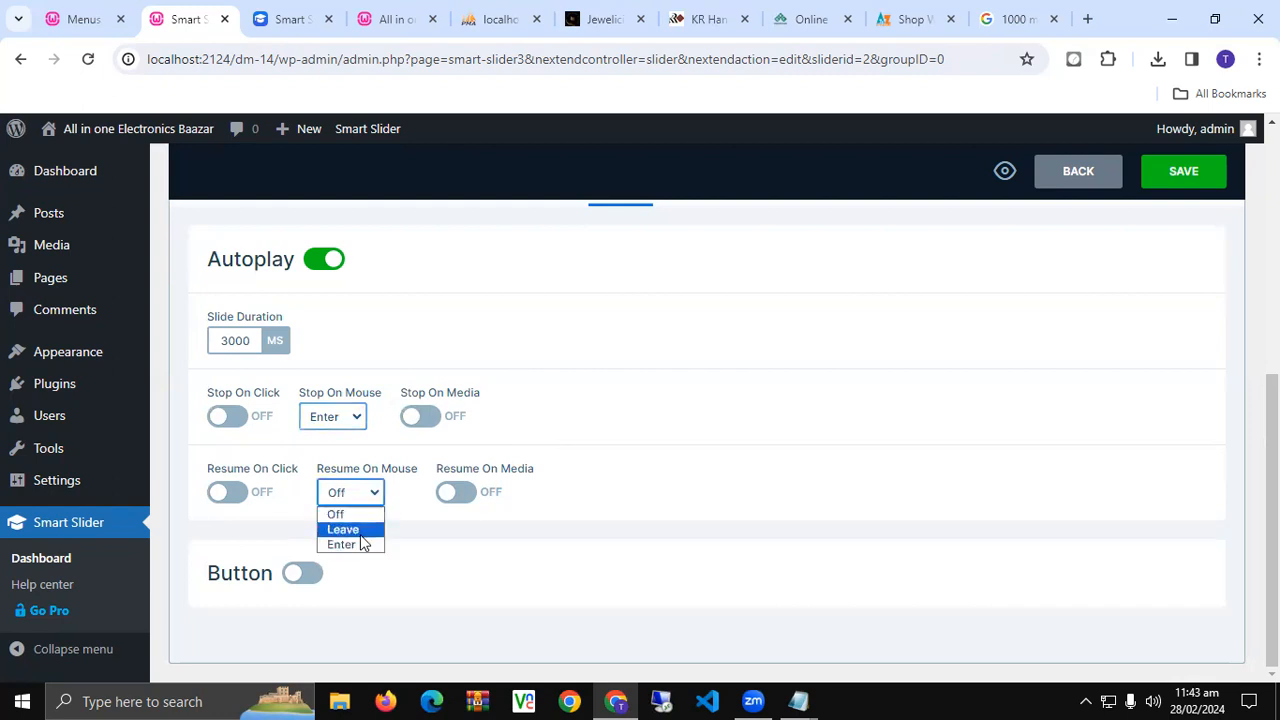
pyautogui.click(361, 531)
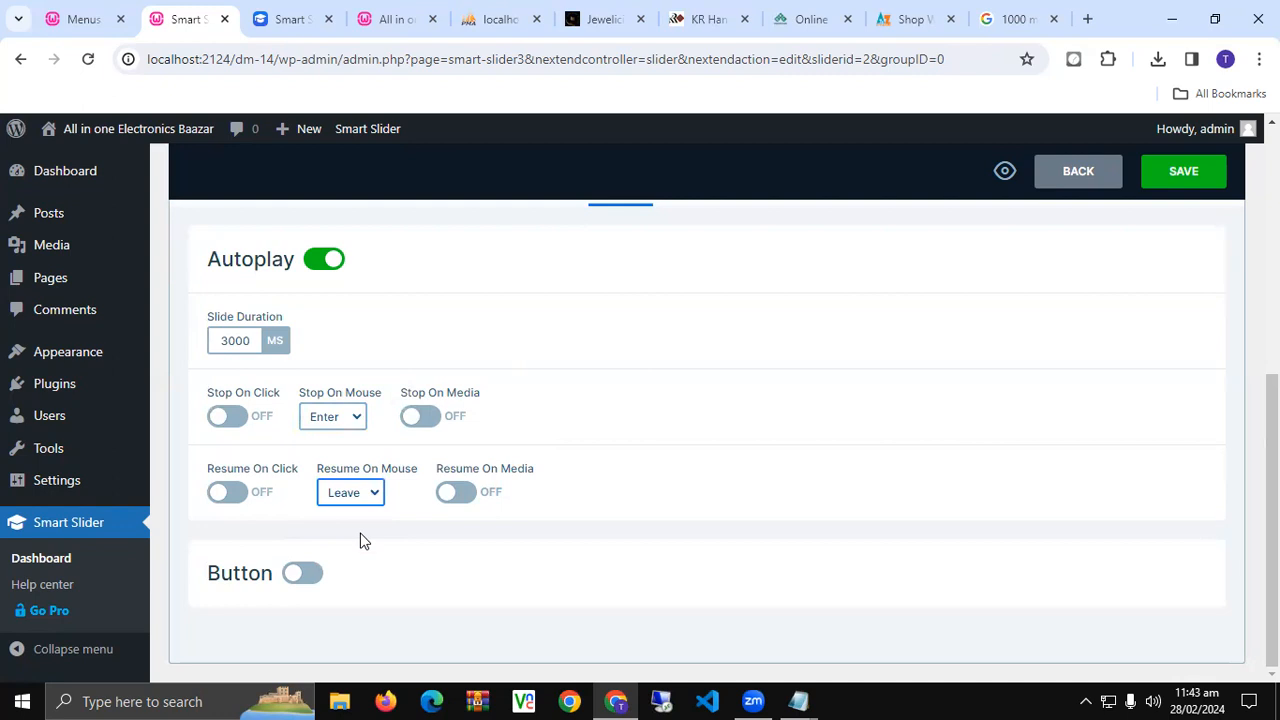
pyautogui.click(1188, 172)
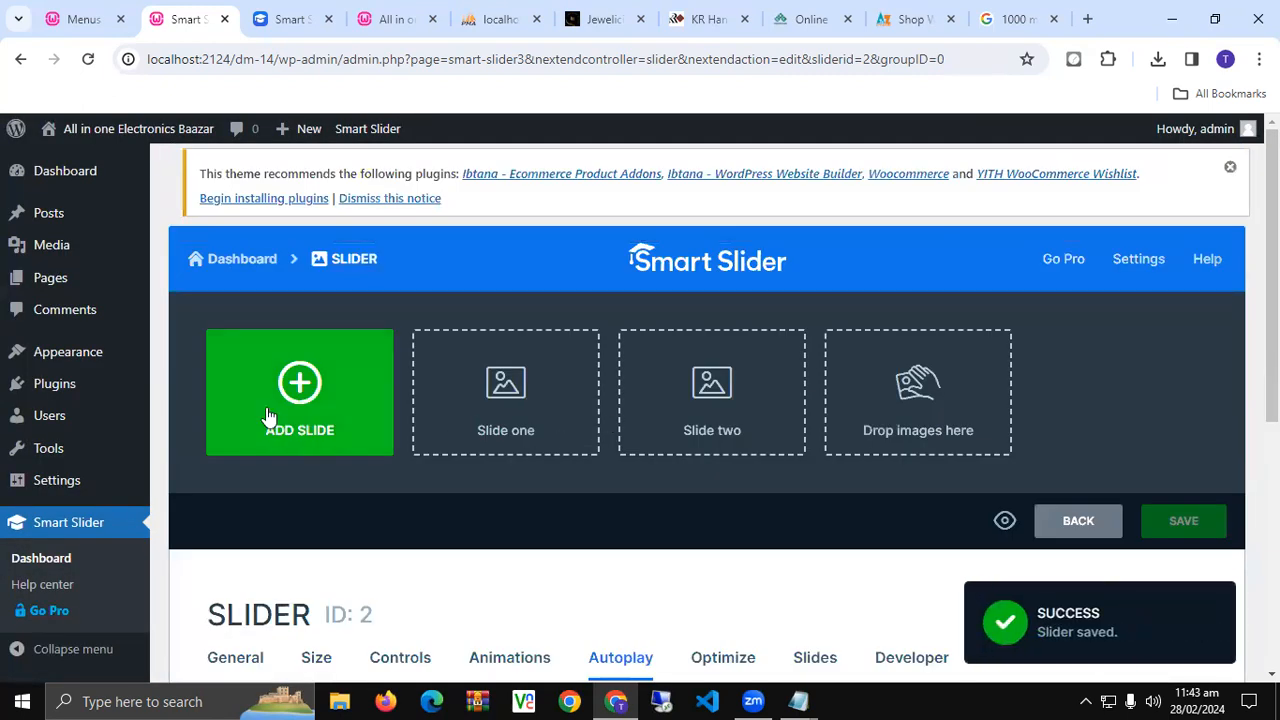
# - Close the KR HandiCraft, Kashif Gift Center and atozwholesale shop tabs
pyautogui.click(916, 18)
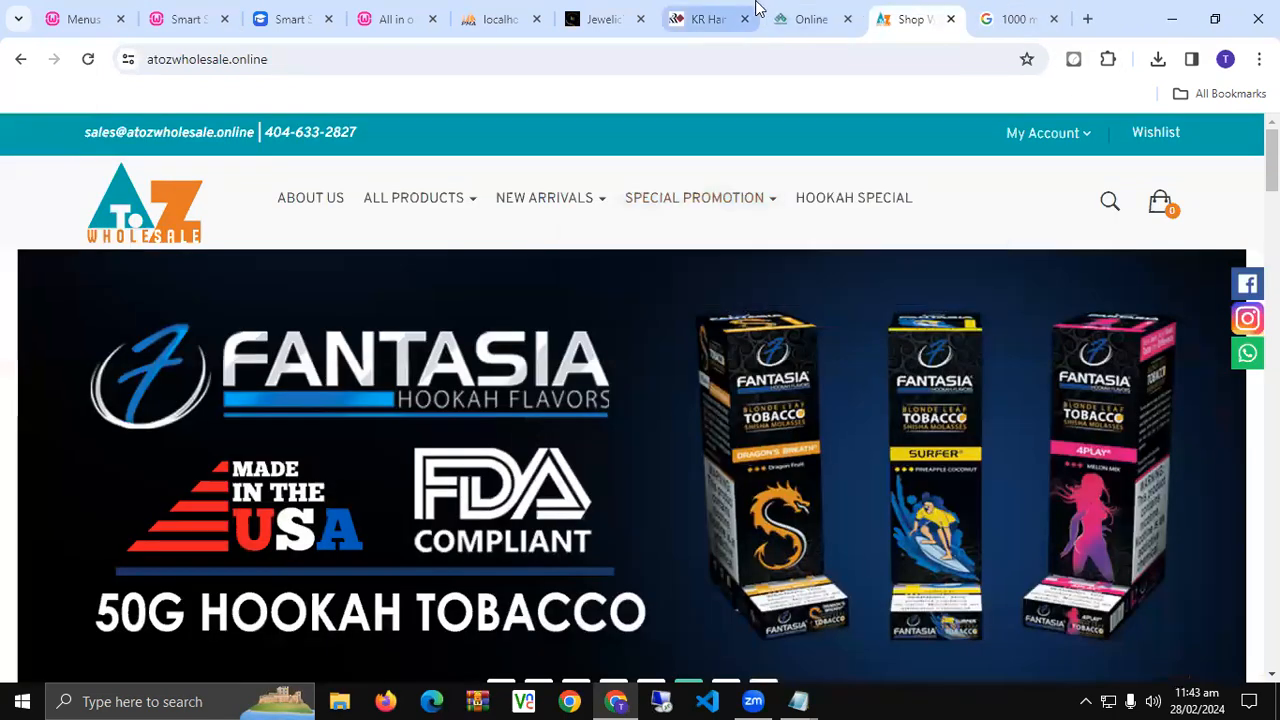
pyautogui.click(756, 12)
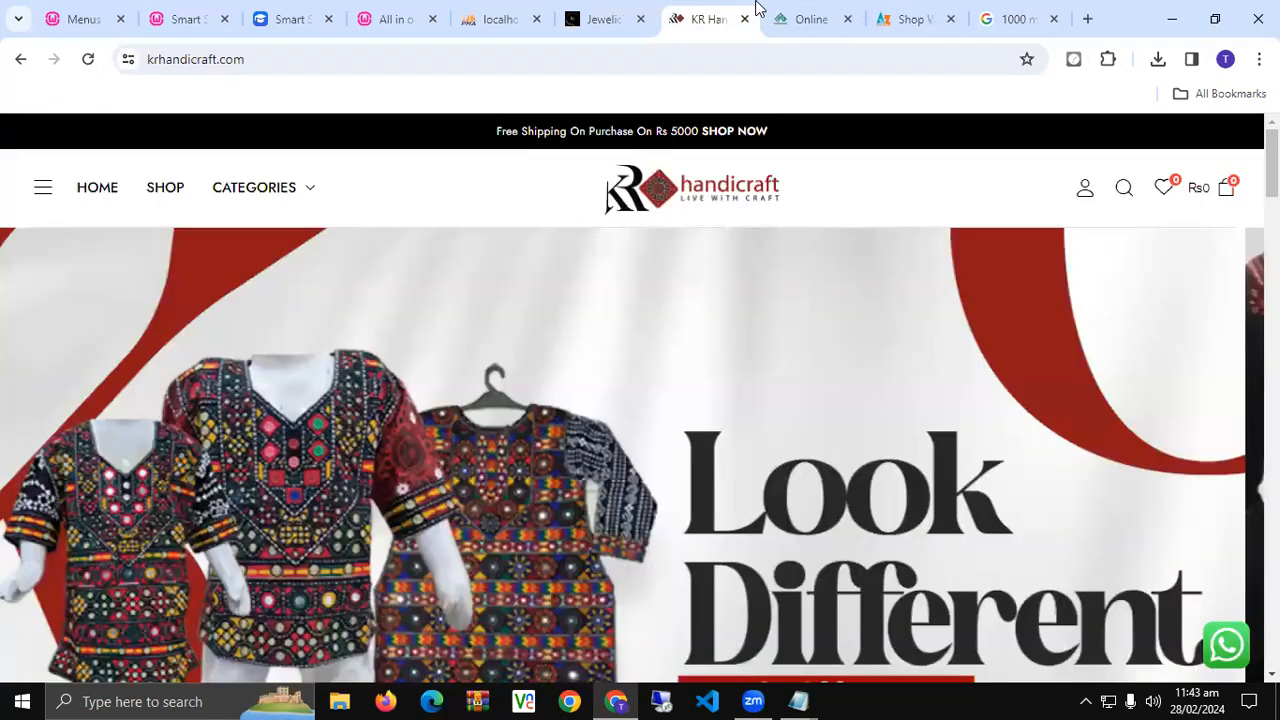
pyautogui.click(820, 19)
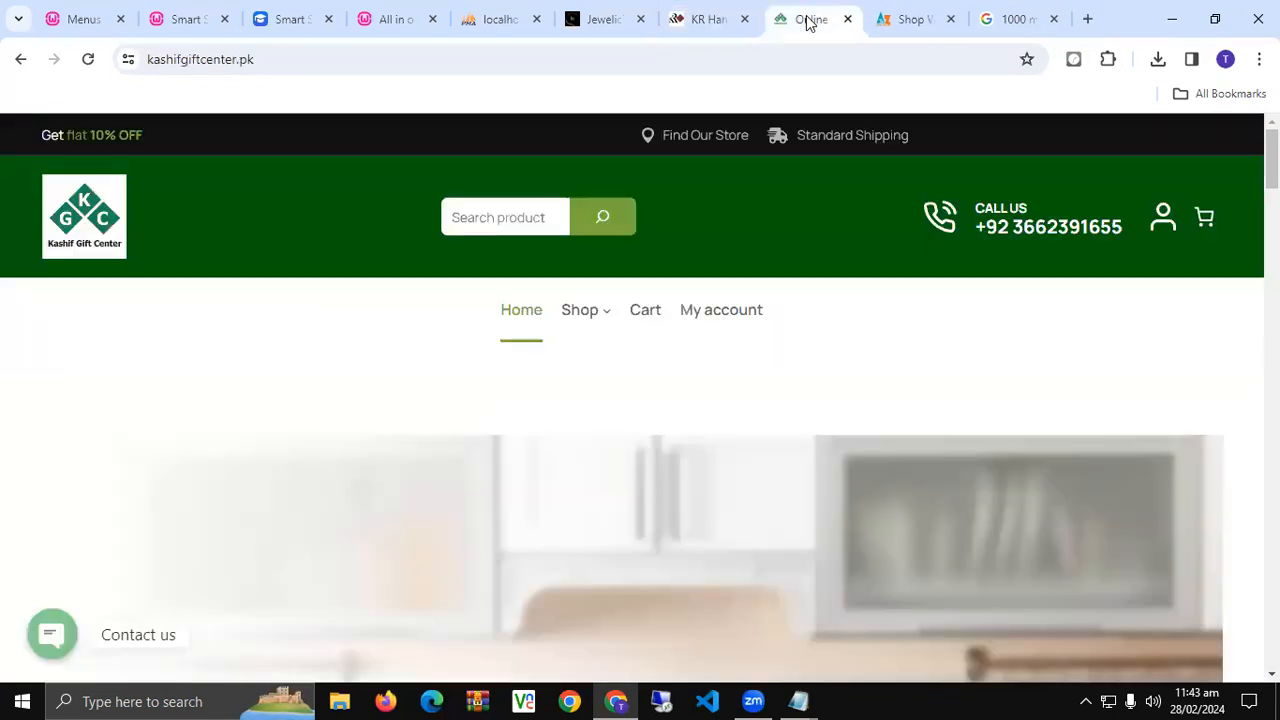
pyautogui.click(738, 20)
pyautogui.click(743, 19)
pyautogui.click(743, 19)
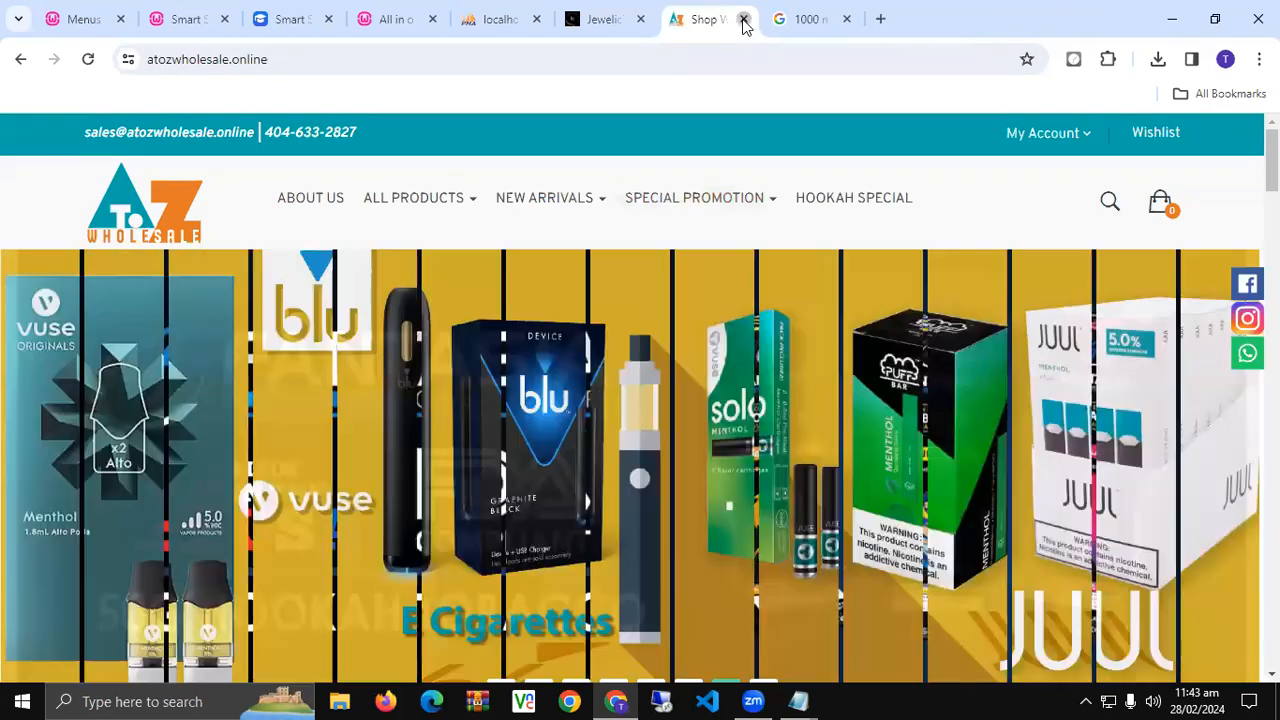
pyautogui.click(743, 19)
# - Search for NATURE and show the Google Images results
pyautogui.click(631, 56)
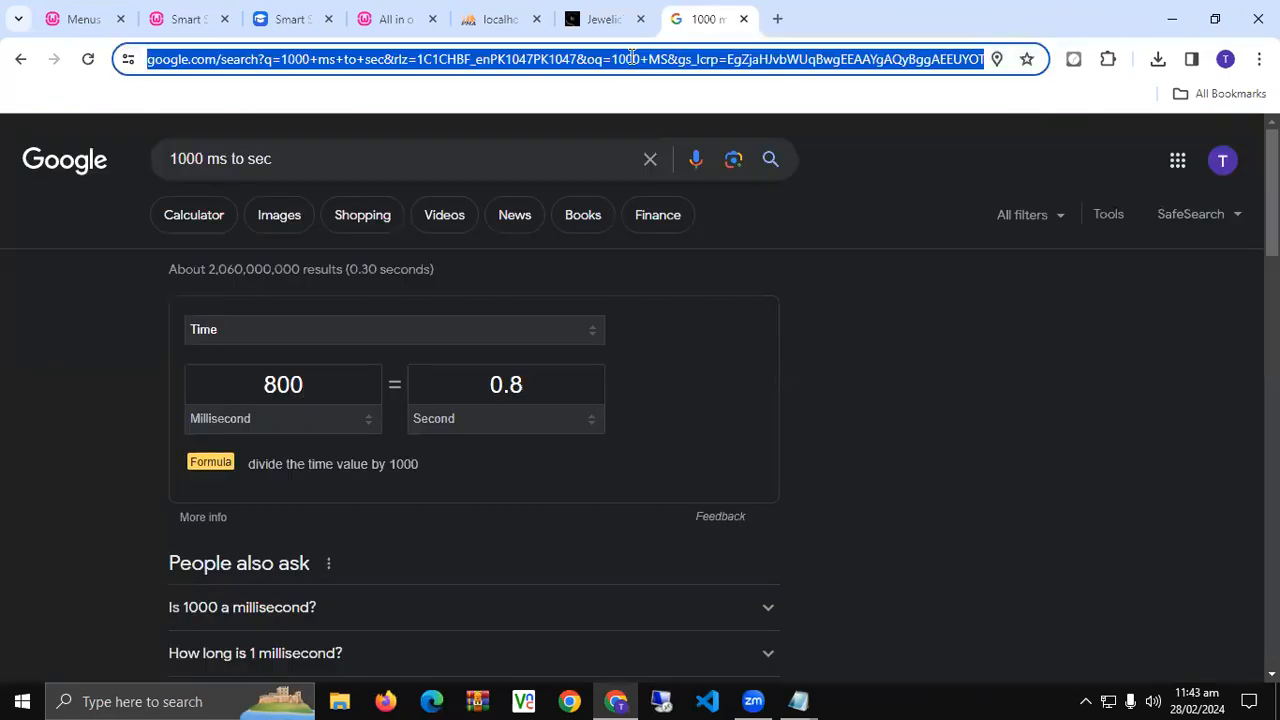
pyautogui.write('NATURE')
pyautogui.press('Return')
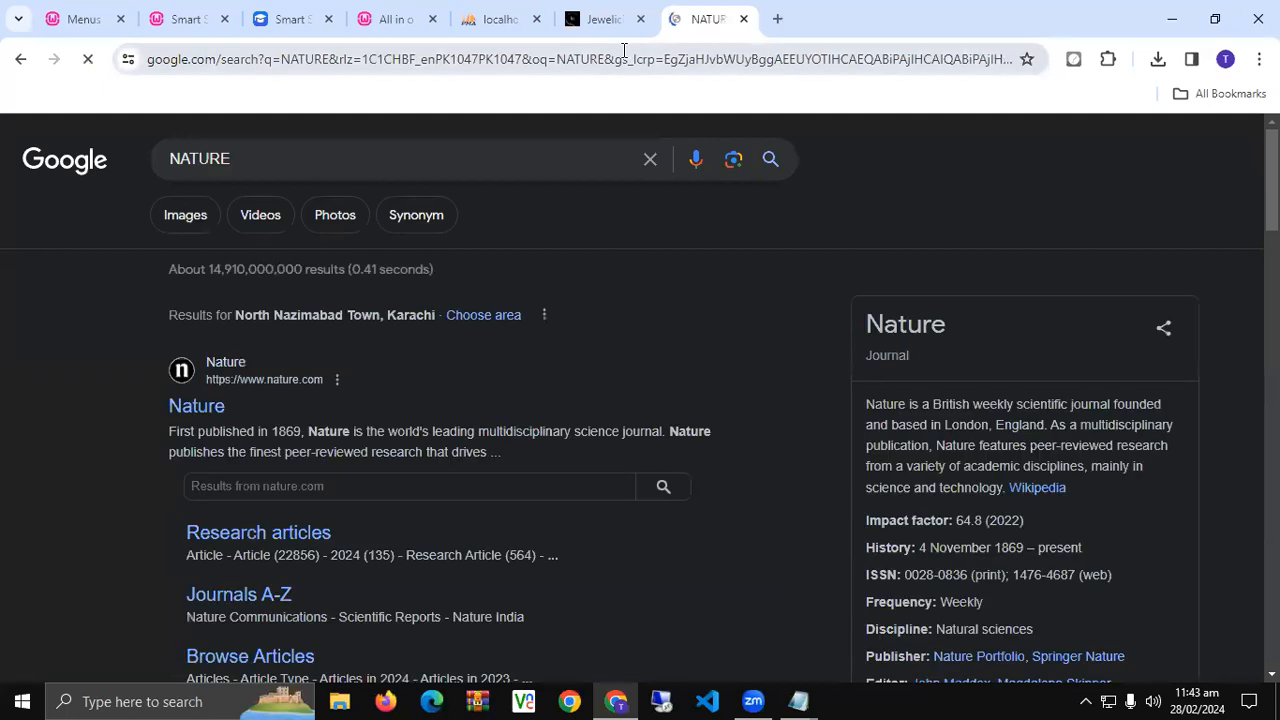
pyautogui.click(185, 216)
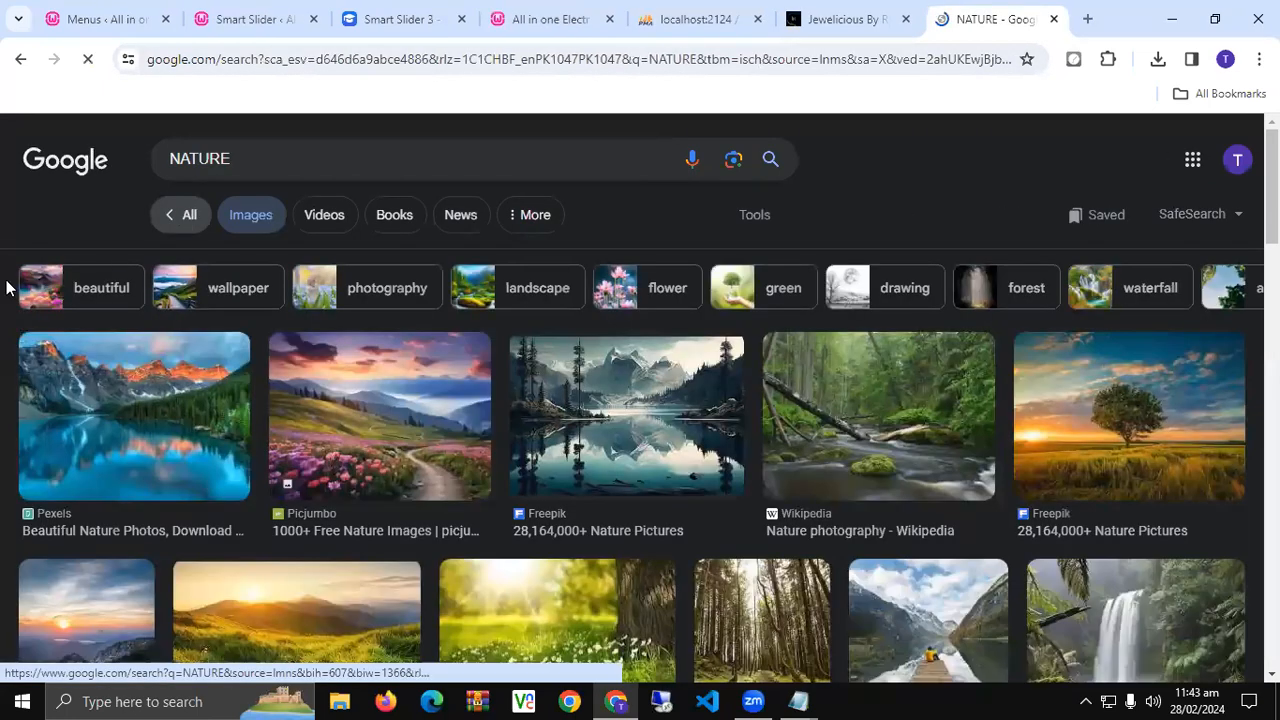
# - Open five nature image results in separate tabs and switch to the lake photo
pyautogui.middleClick(156, 437)
pyautogui.middleClick(370, 438)
pyautogui.middleClick(625, 424)
pyautogui.middleClick(880, 422)
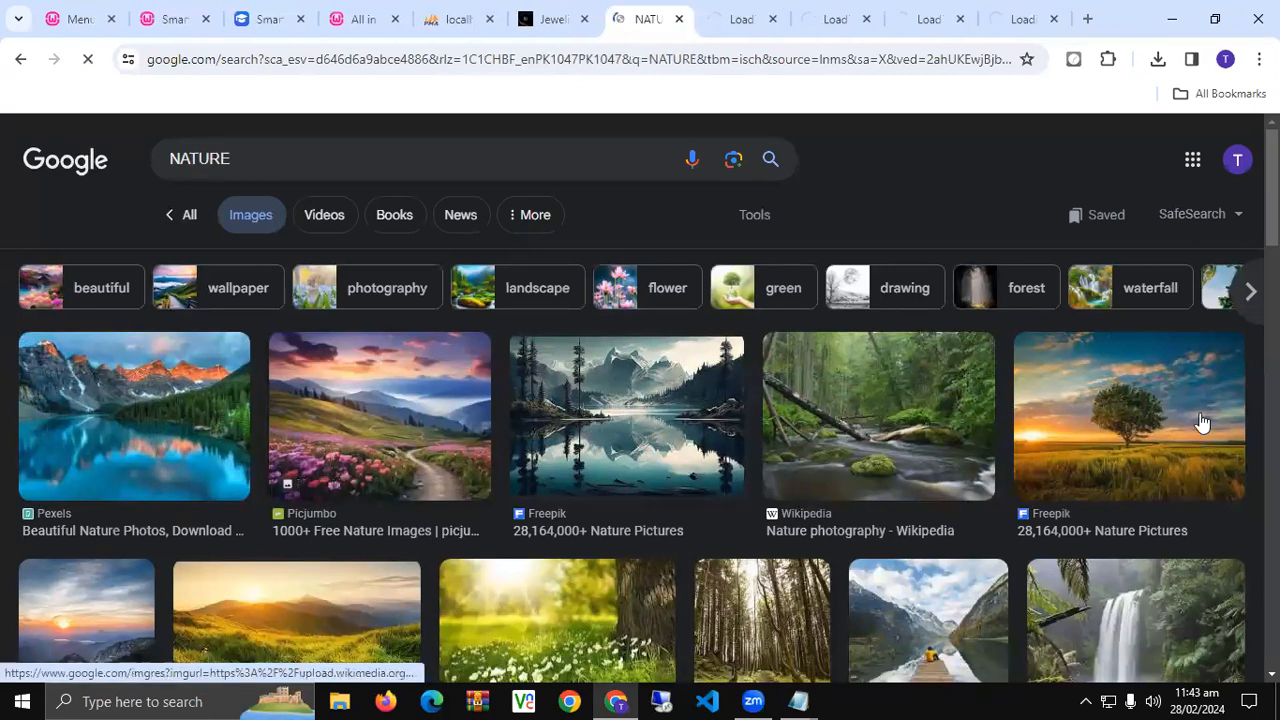
pyautogui.middleClick(1203, 422)
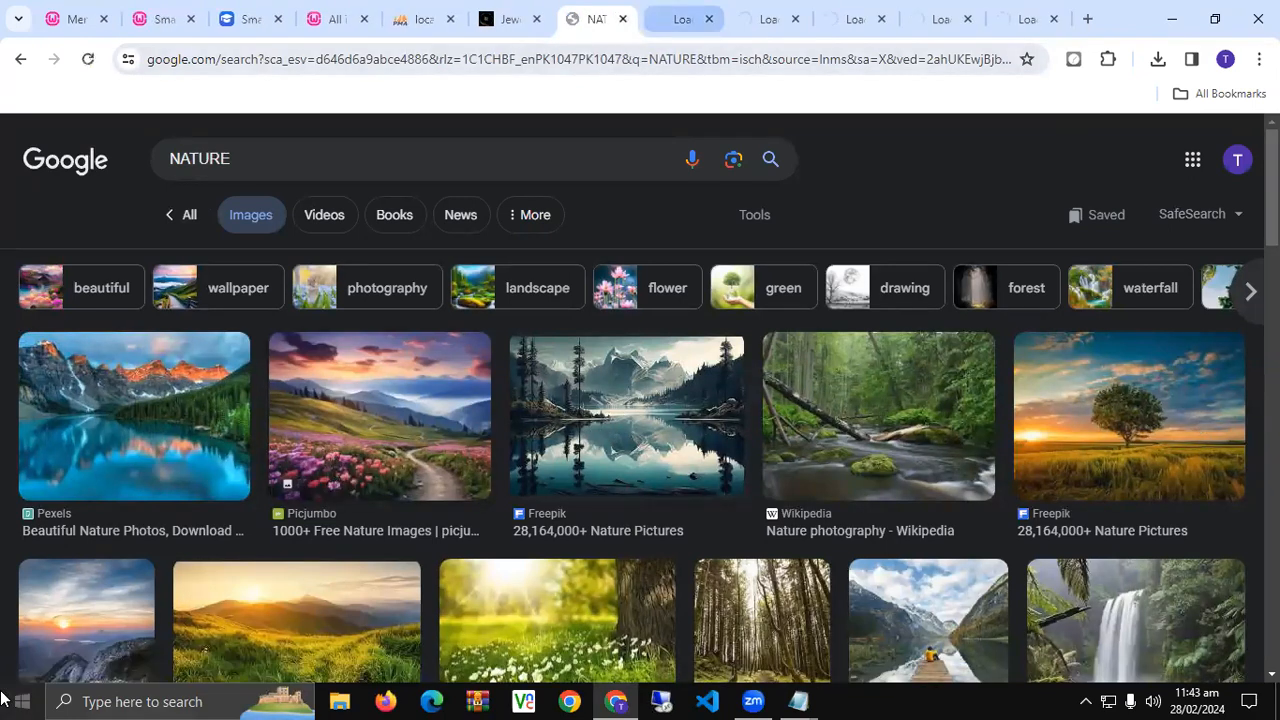
pyautogui.hotkey('ctrl', 'Tab')
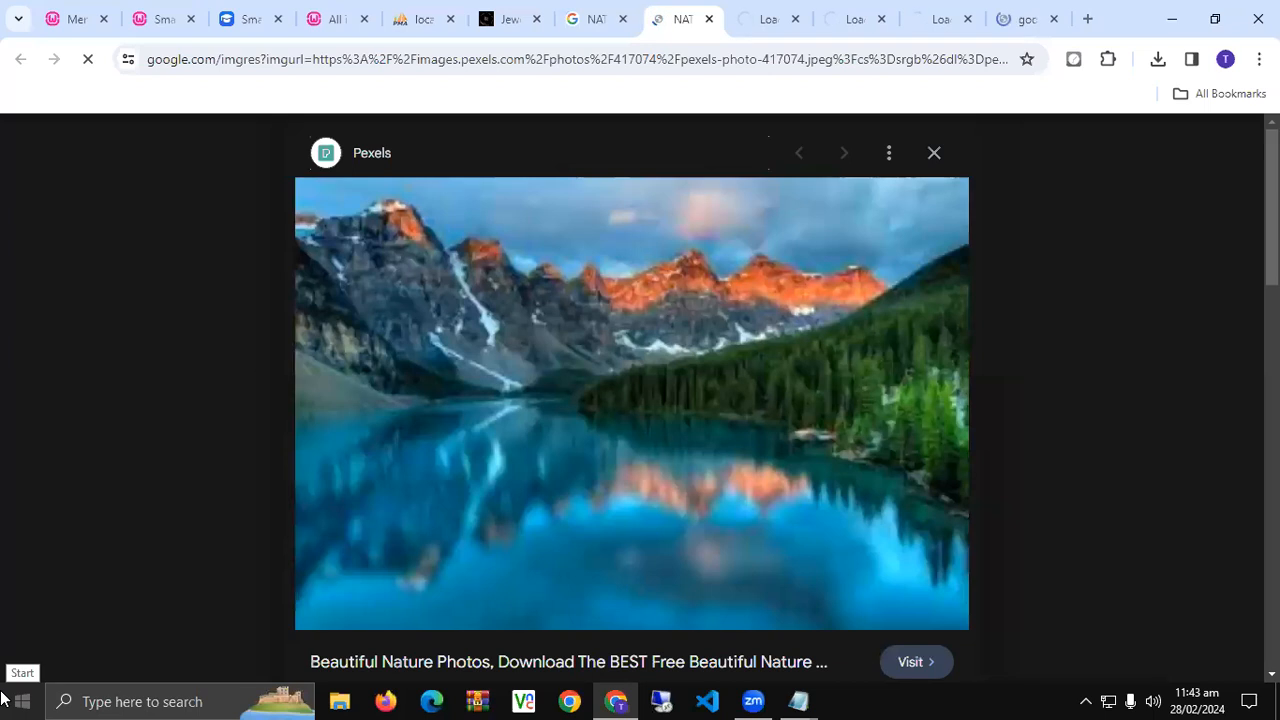
# - Save the Pexels lake image as a JPEG, choosing the Desktop as location
pyautogui.rightClick(551, 390)
pyautogui.click(628, 319)
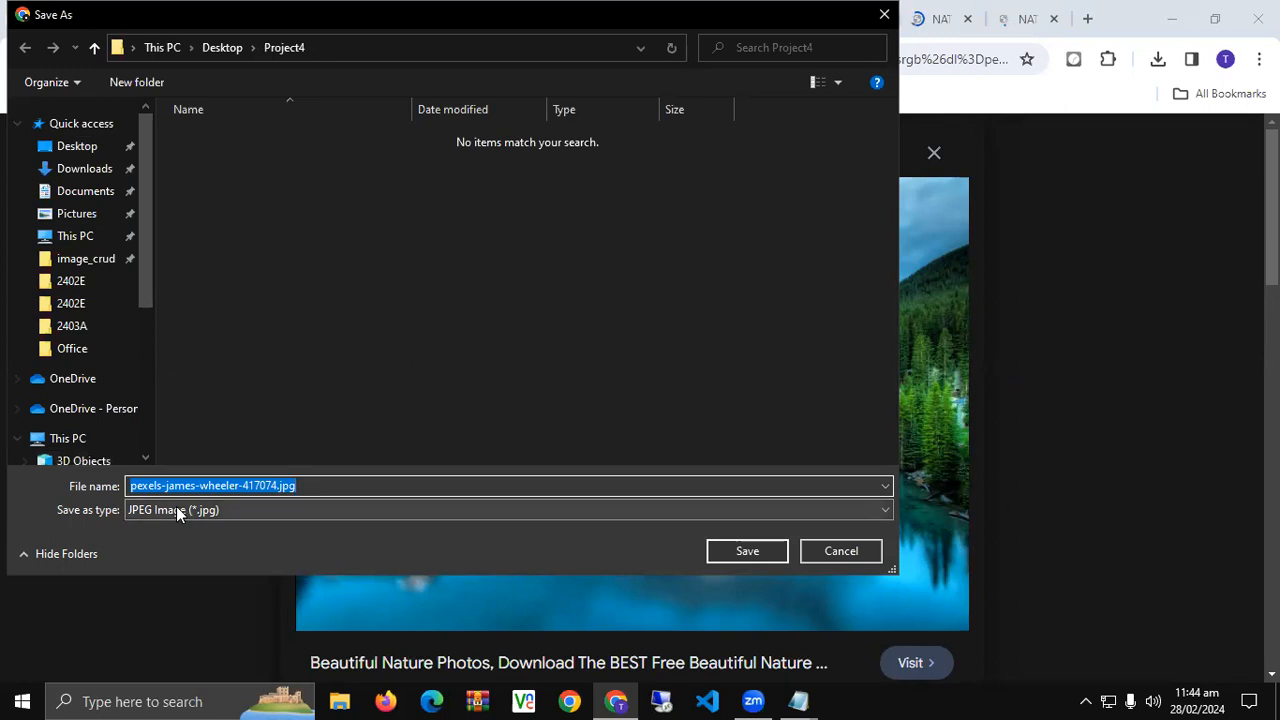
pyautogui.click(177, 510)
pyautogui.click(177, 510)
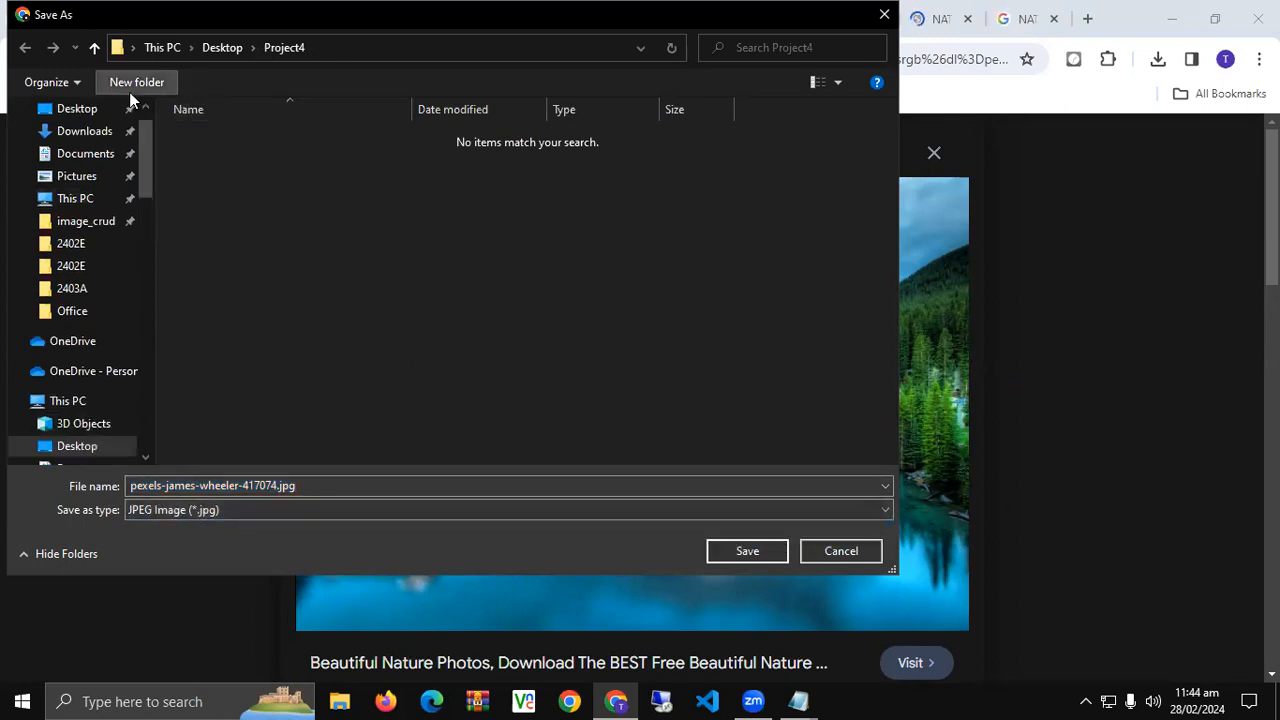
pyautogui.click(78, 448)
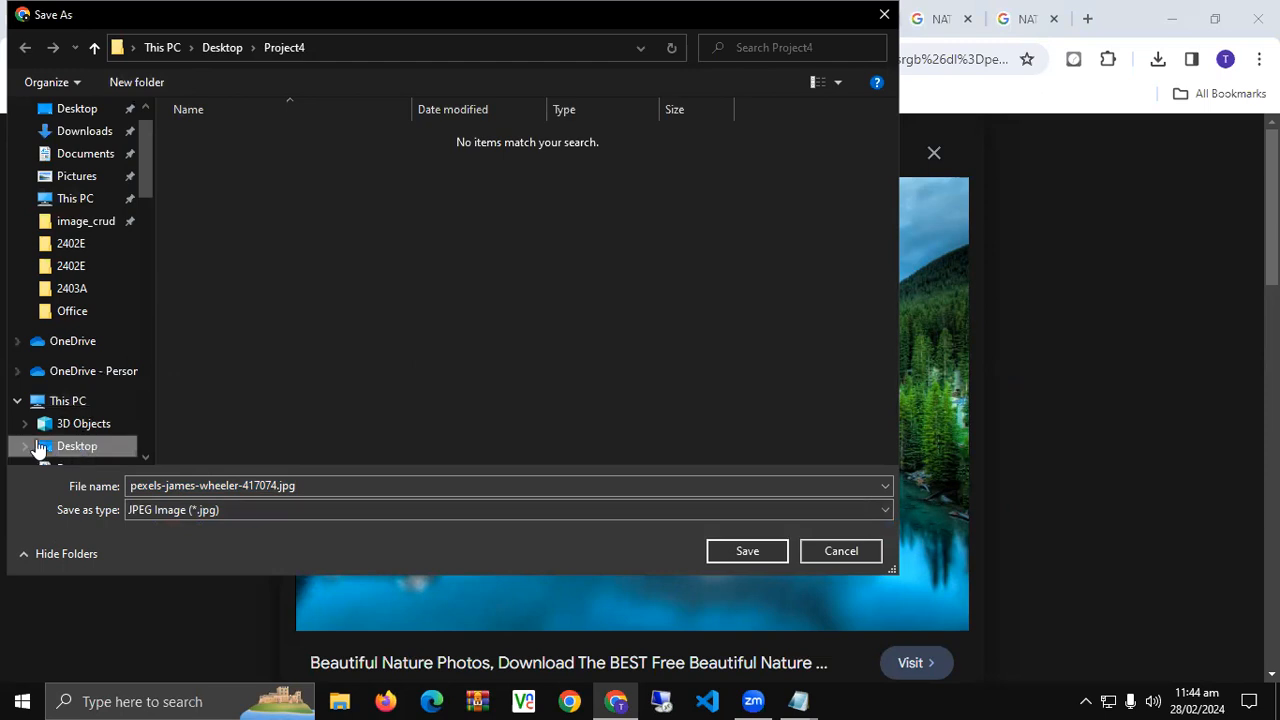
# - Create a DM14 folder on the Desktop and save the lake image inside it
pyautogui.click(141, 83)
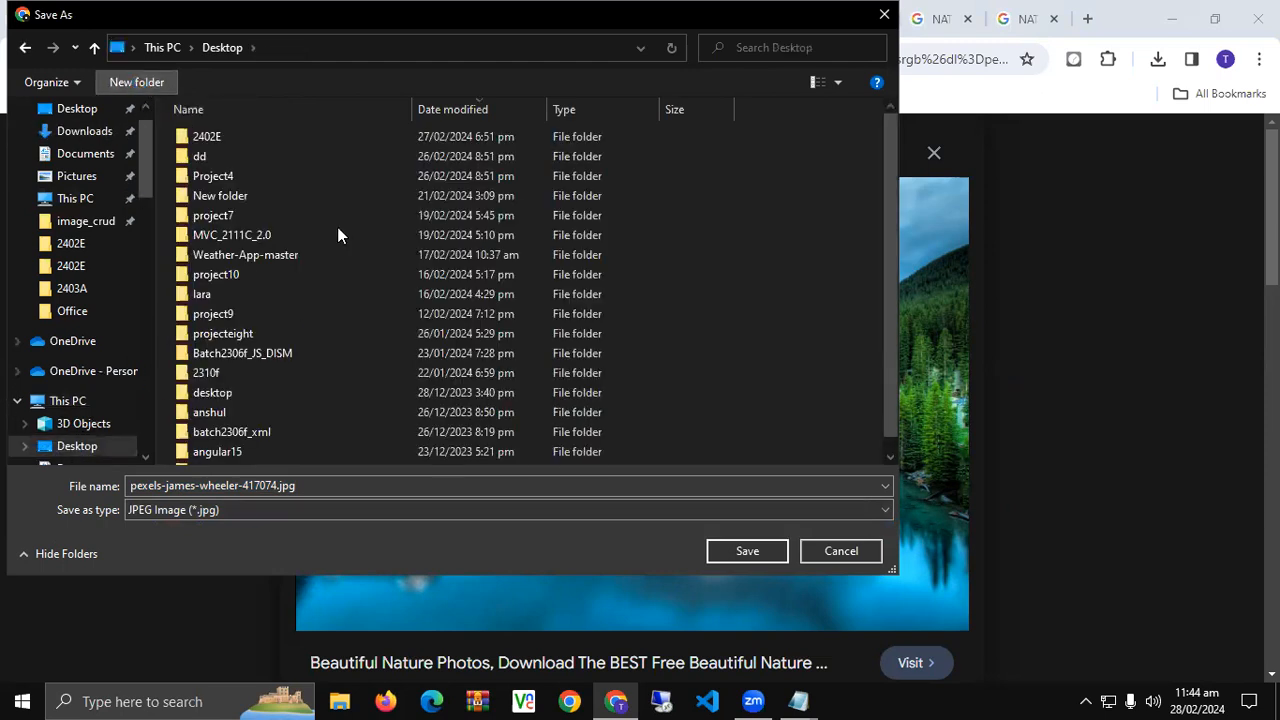
pyautogui.write('DM014')
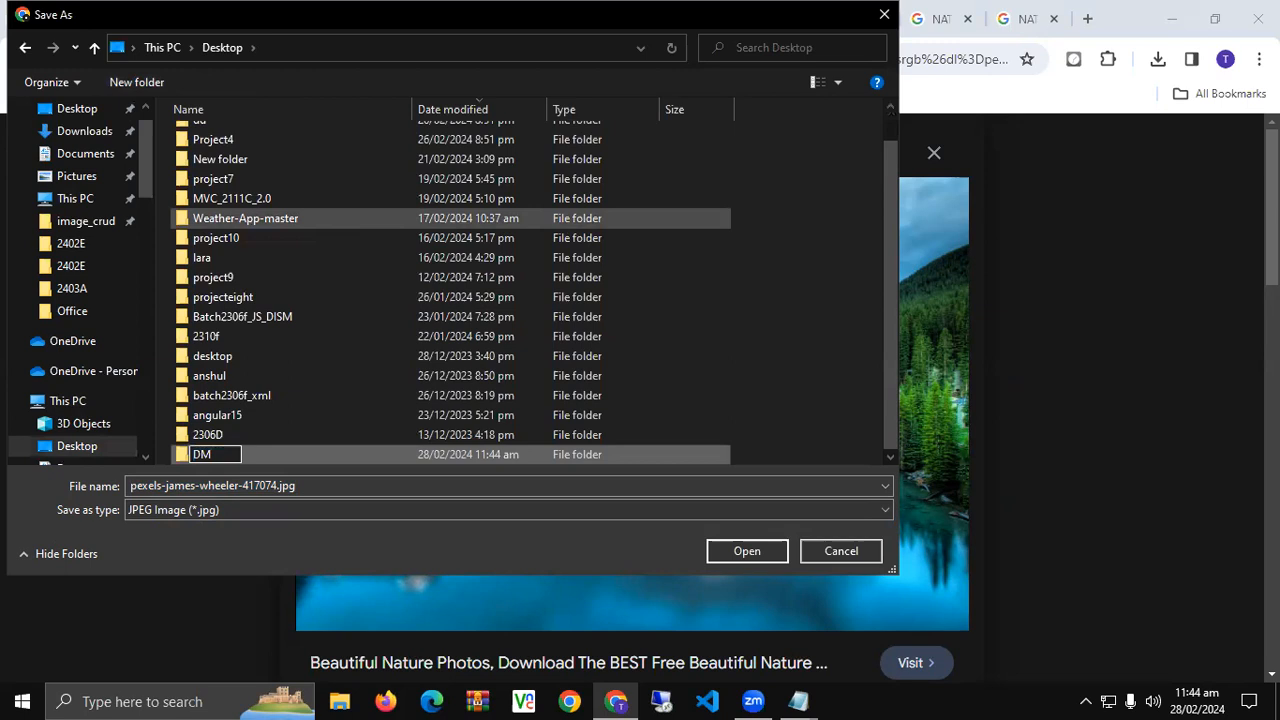
pyautogui.press('BackSpace')
pyautogui.press('BackSpace')
pyautogui.press('BackSpace')
pyautogui.write('14')
pyautogui.press('Return')
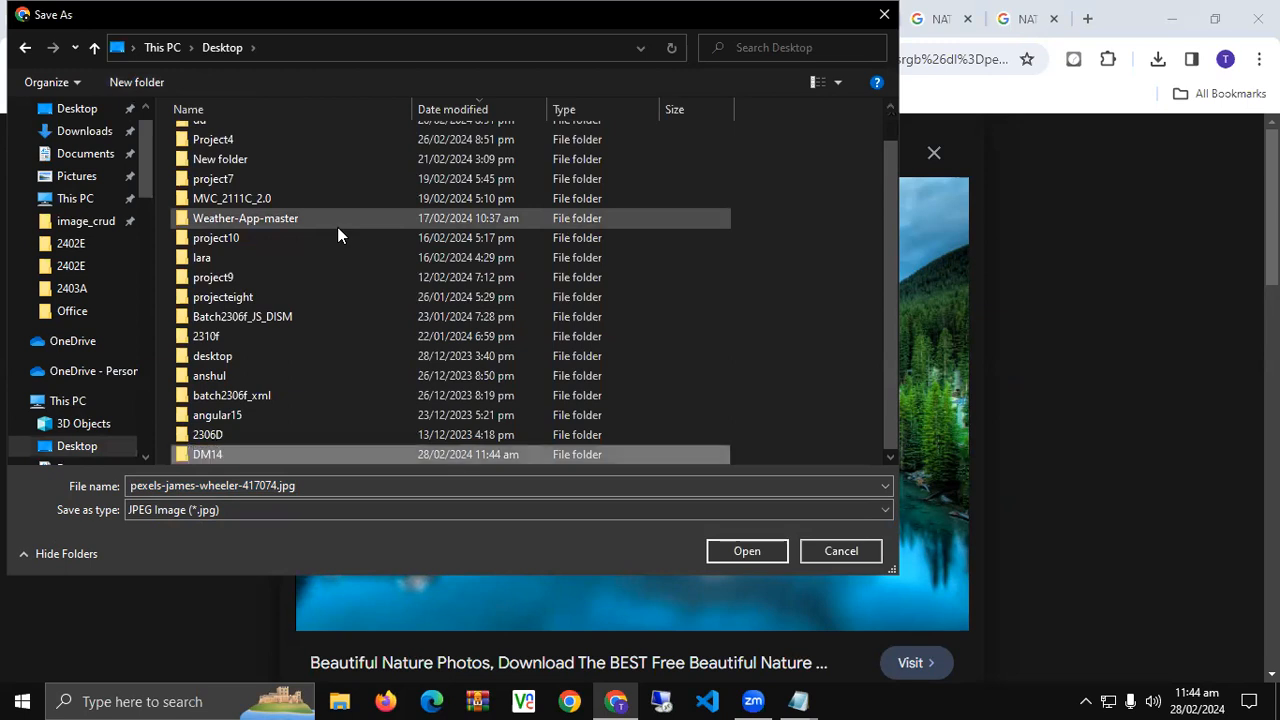
pyautogui.press('Return')
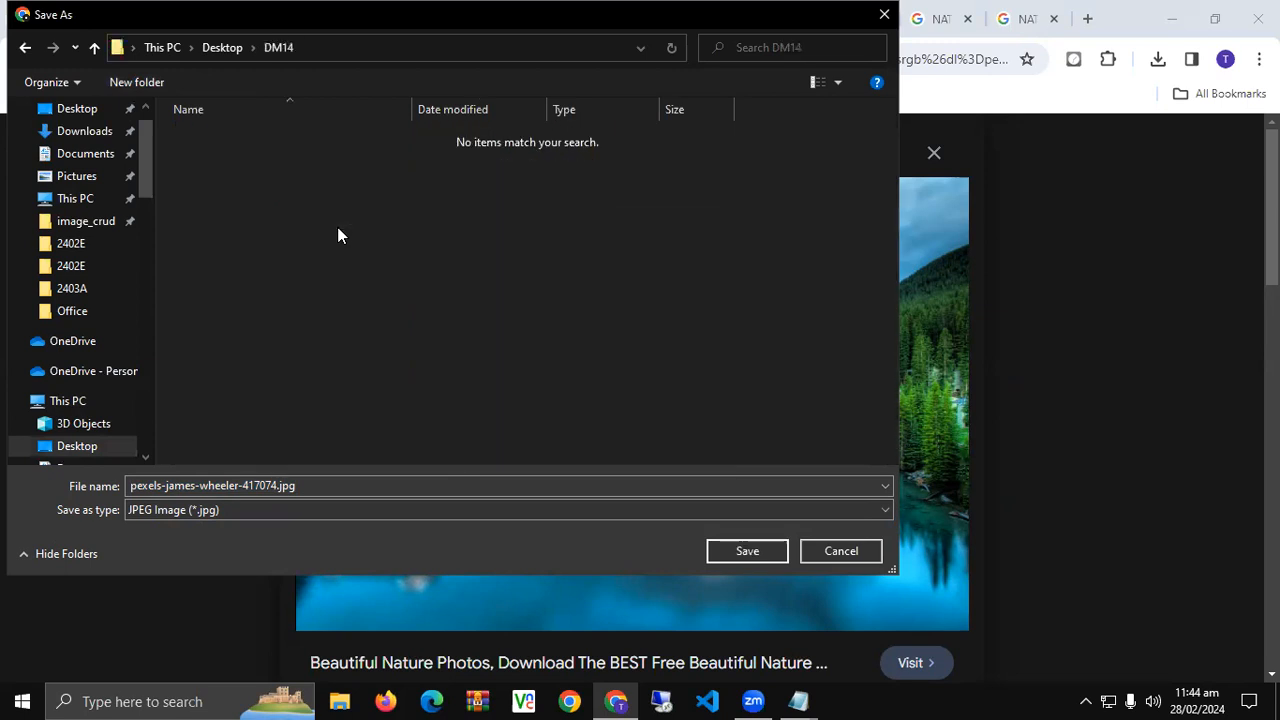
pyautogui.click(311, 481)
pyautogui.press('Return')
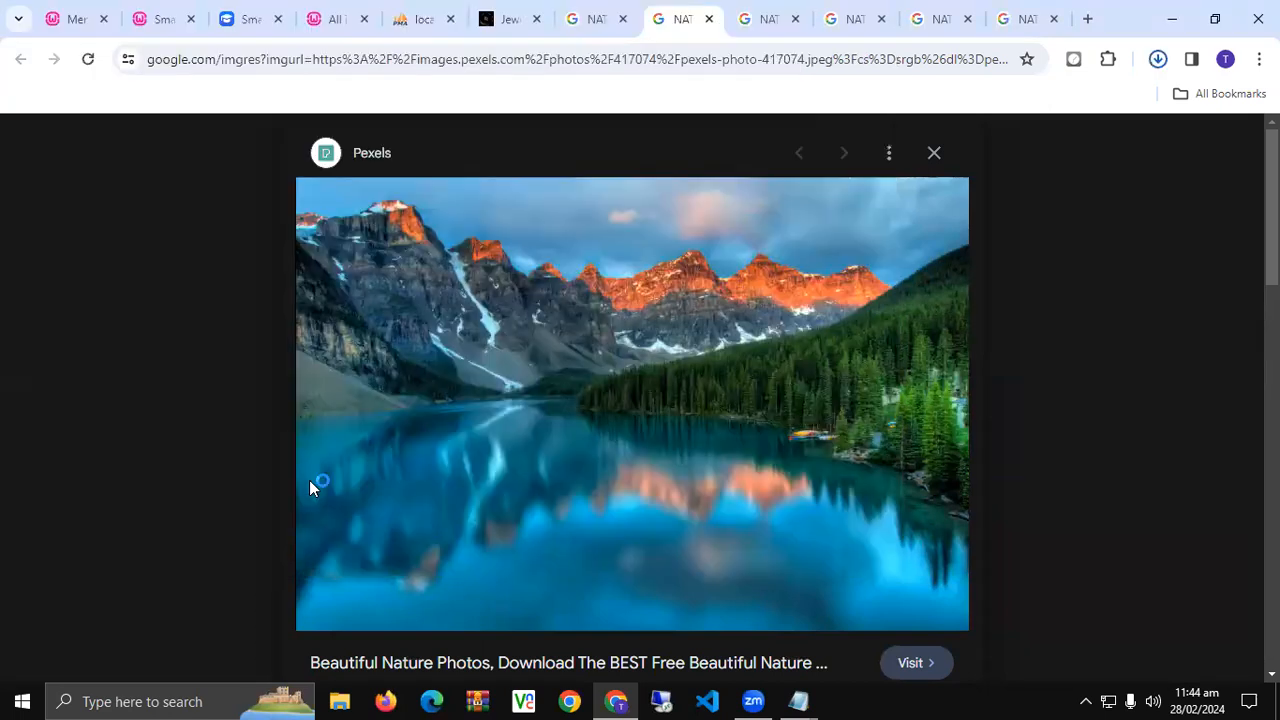
# - Save the flower-meadow image into the DM14 folder as 02.webp
pyautogui.click(709, 19)
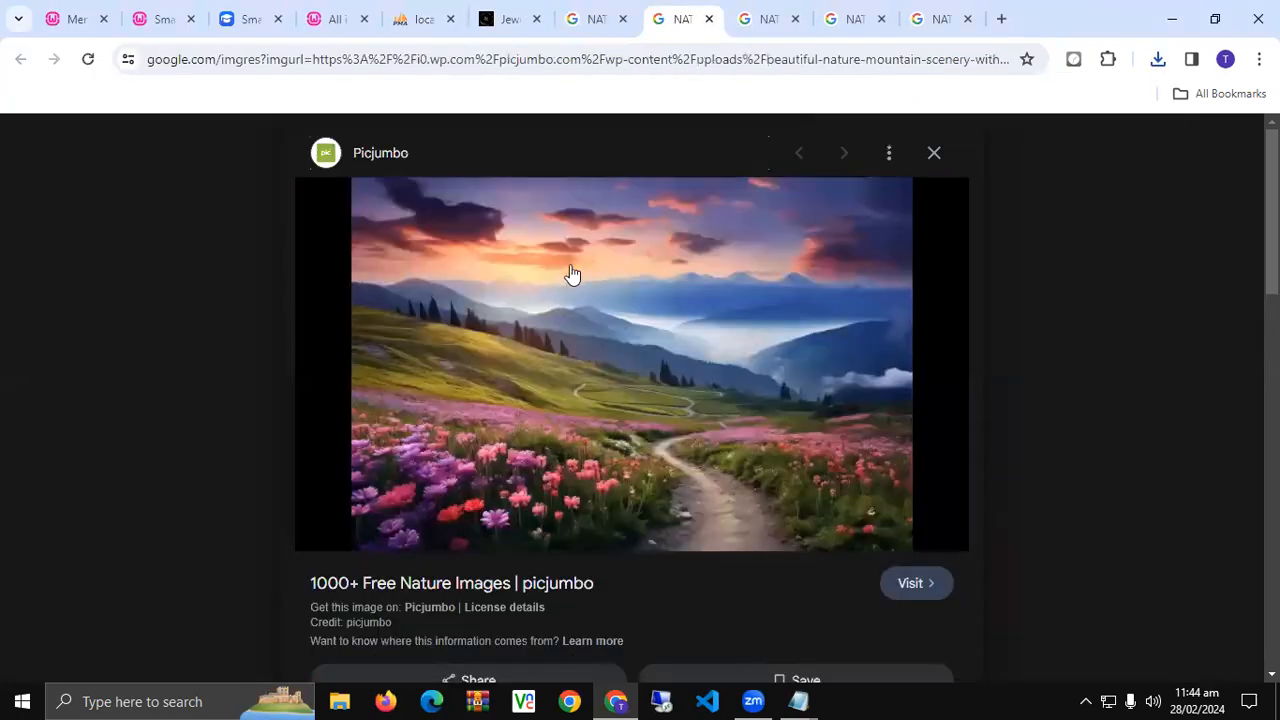
pyautogui.rightClick(550, 248)
pyautogui.click(617, 530)
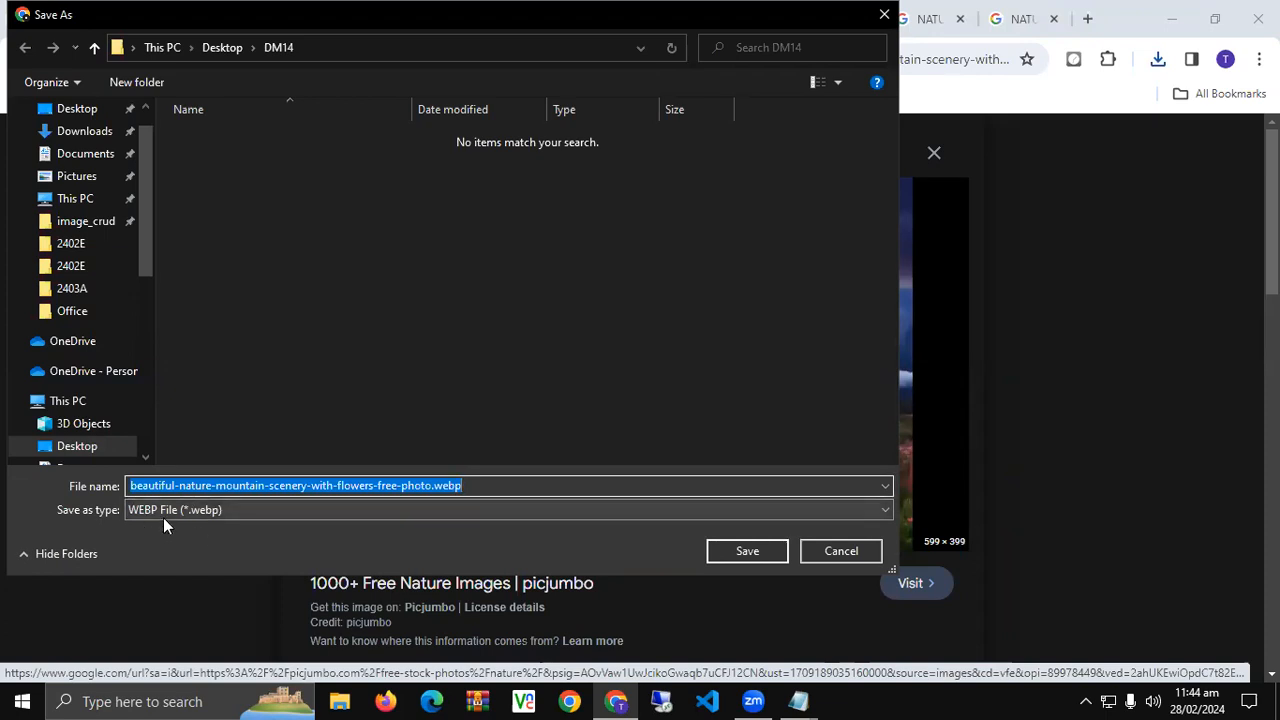
pyautogui.write('10')
pyautogui.press('Return')
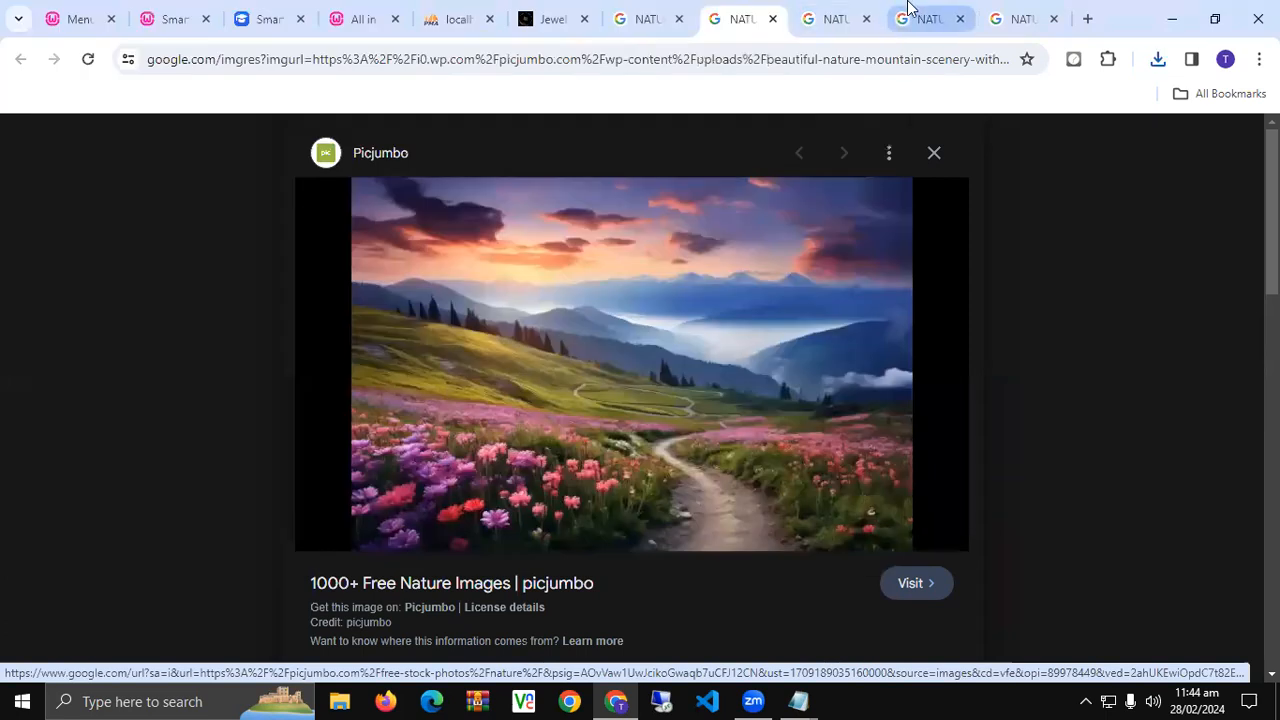
# - Cancel saving the Freepik lake image and open its Freepik source page instead
pyautogui.click(830, 18)
pyautogui.rightClick(566, 264)
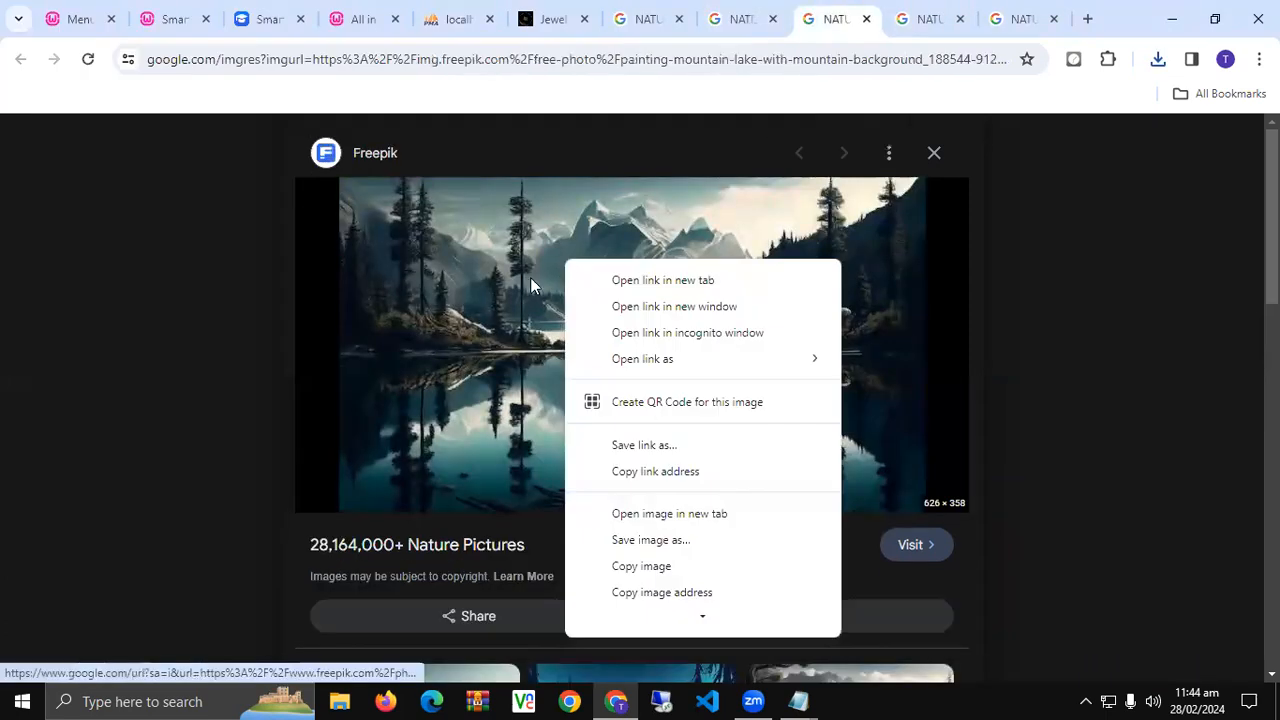
pyautogui.click(650, 541)
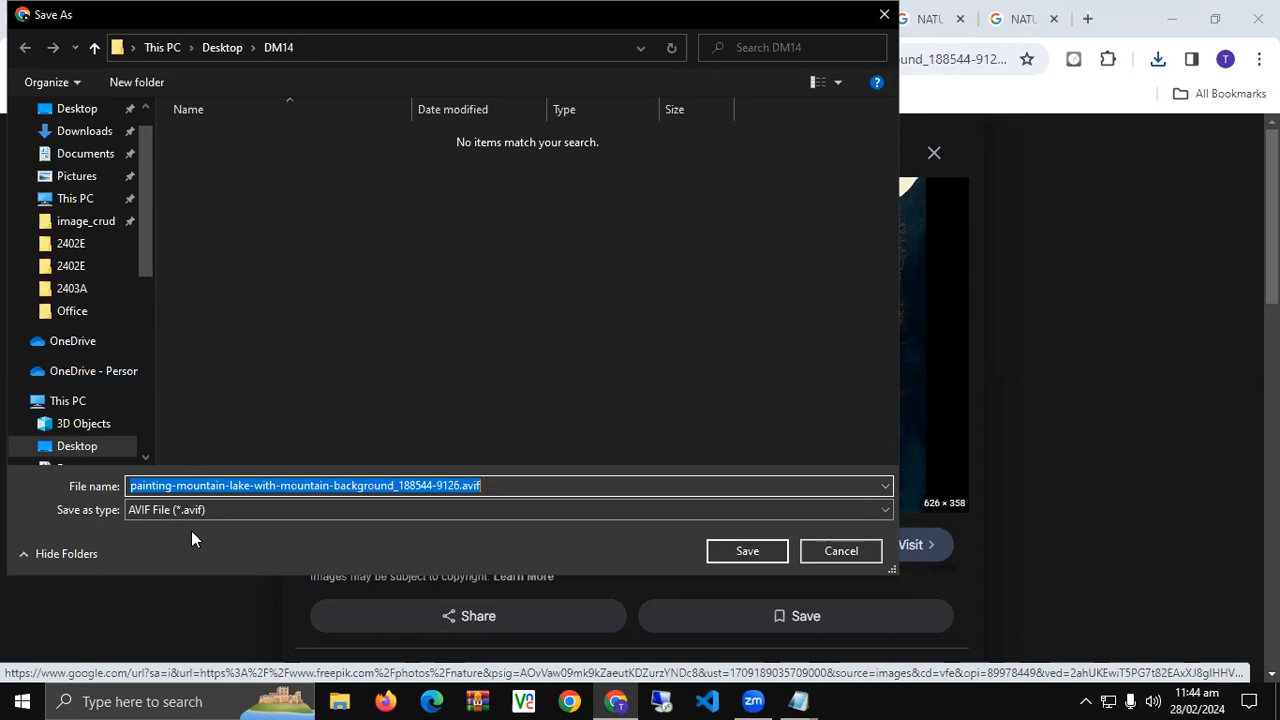
pyautogui.click(884, 14)
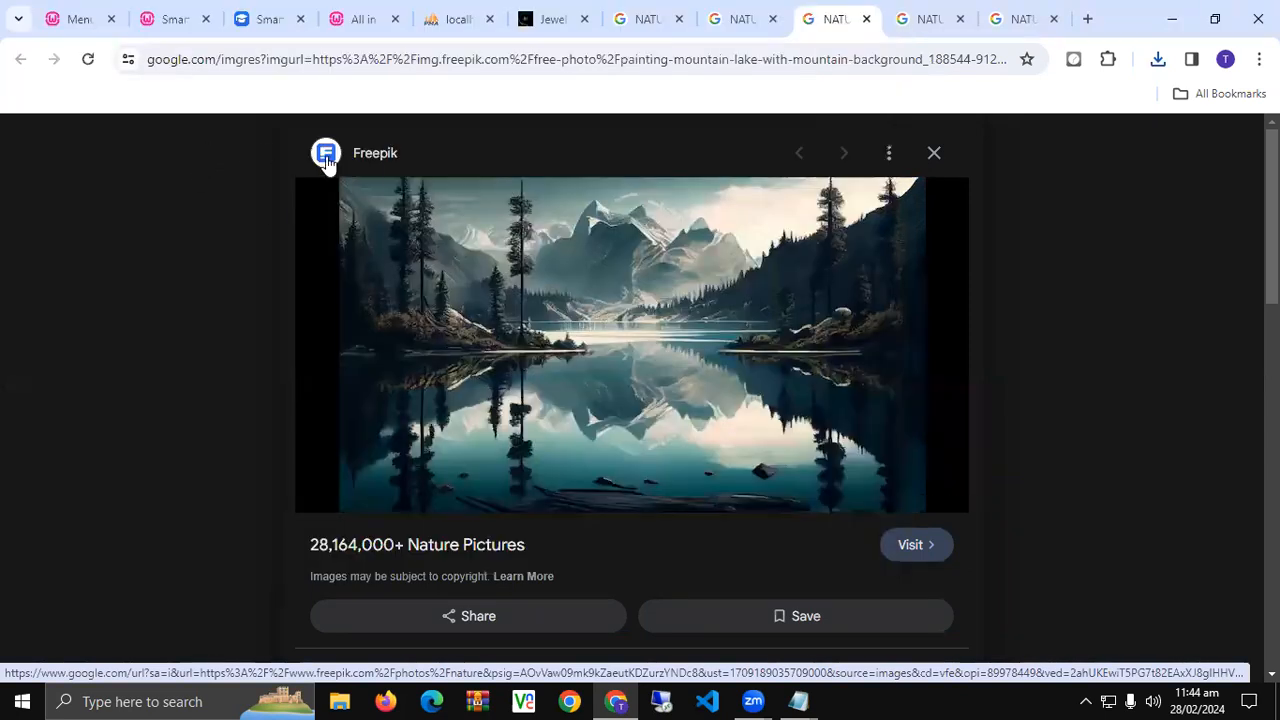
pyautogui.click(371, 160)
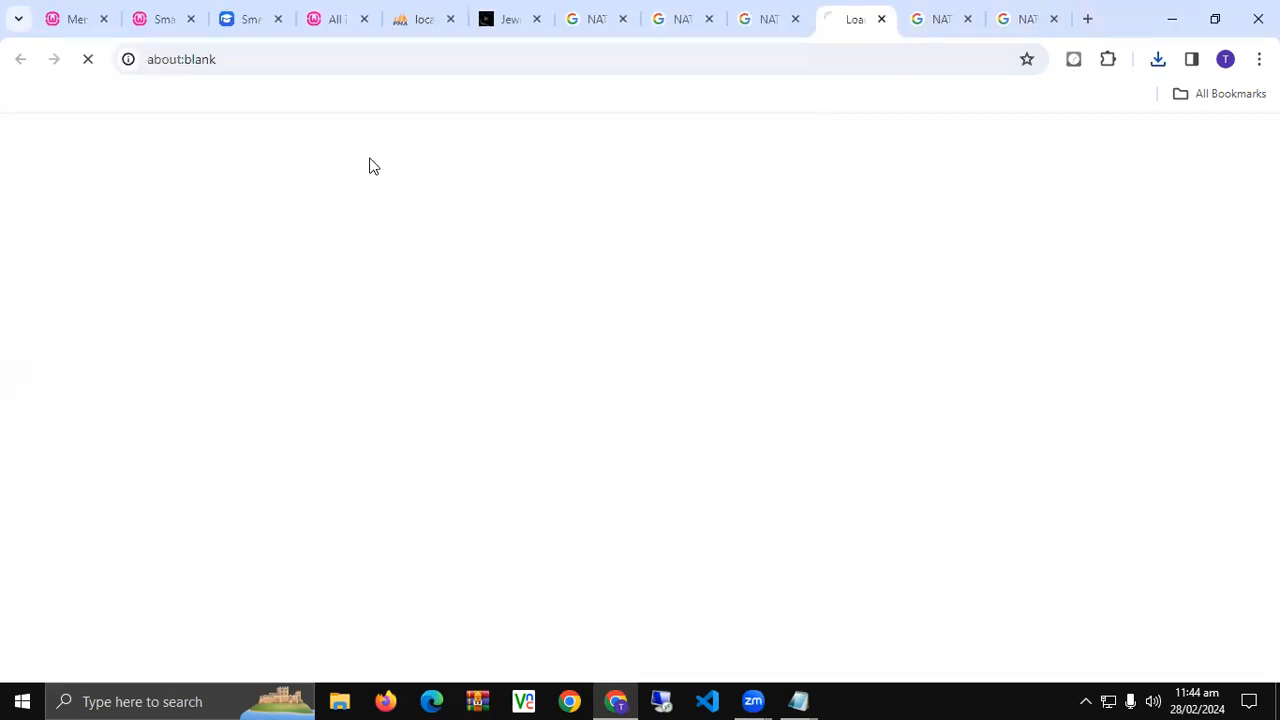
# - Save the forest-stream image into DM14 as 03.jpg
pyautogui.hotkey('ctrl', 'Tab')
pyautogui.rightClick(438, 247)
pyautogui.click(518, 526)
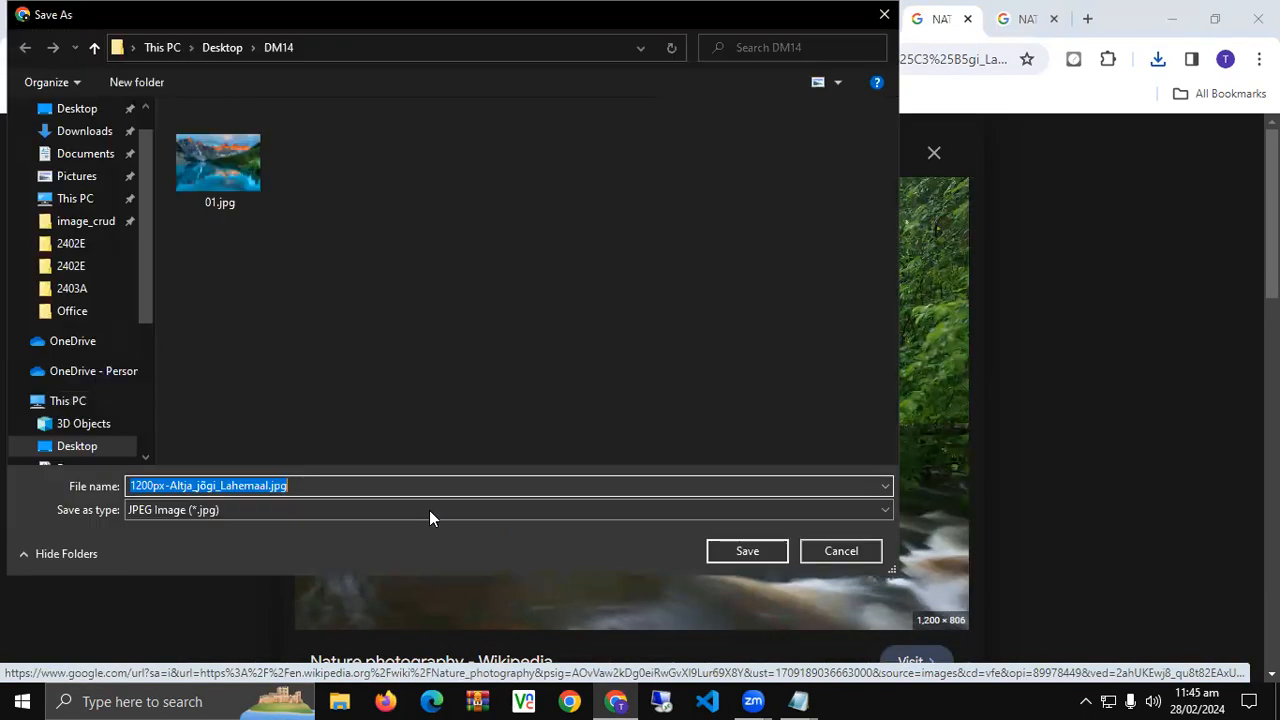
pyautogui.write('03')
pyautogui.press('Return')
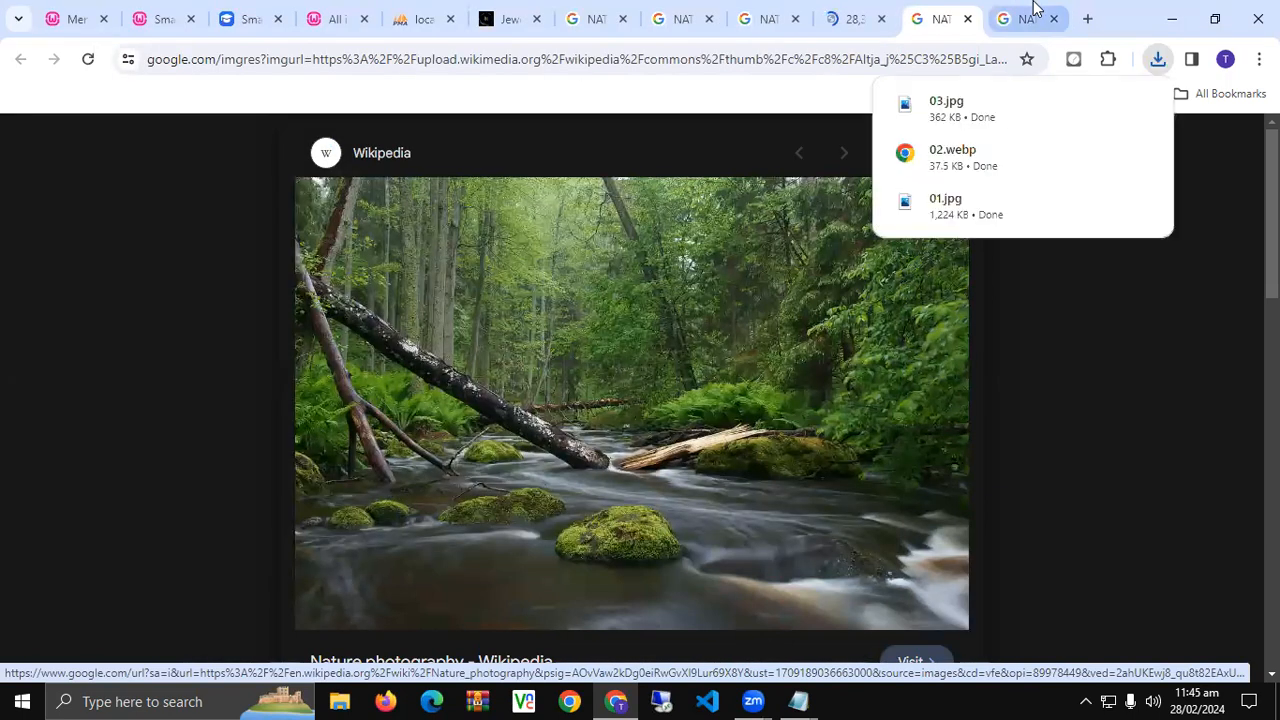
# - Begin saving the sunset tree image, then cancel the save dialog
pyautogui.click(1035, 10)
pyautogui.rightClick(528, 228)
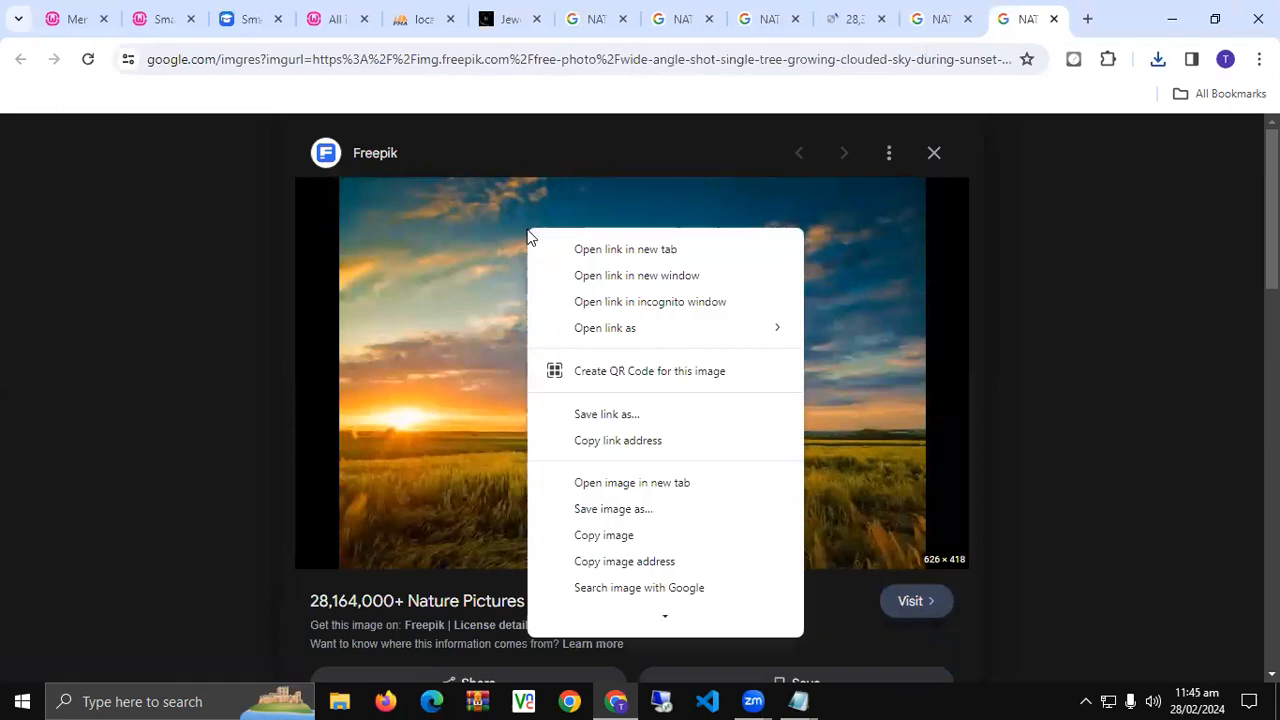
pyautogui.click(566, 504)
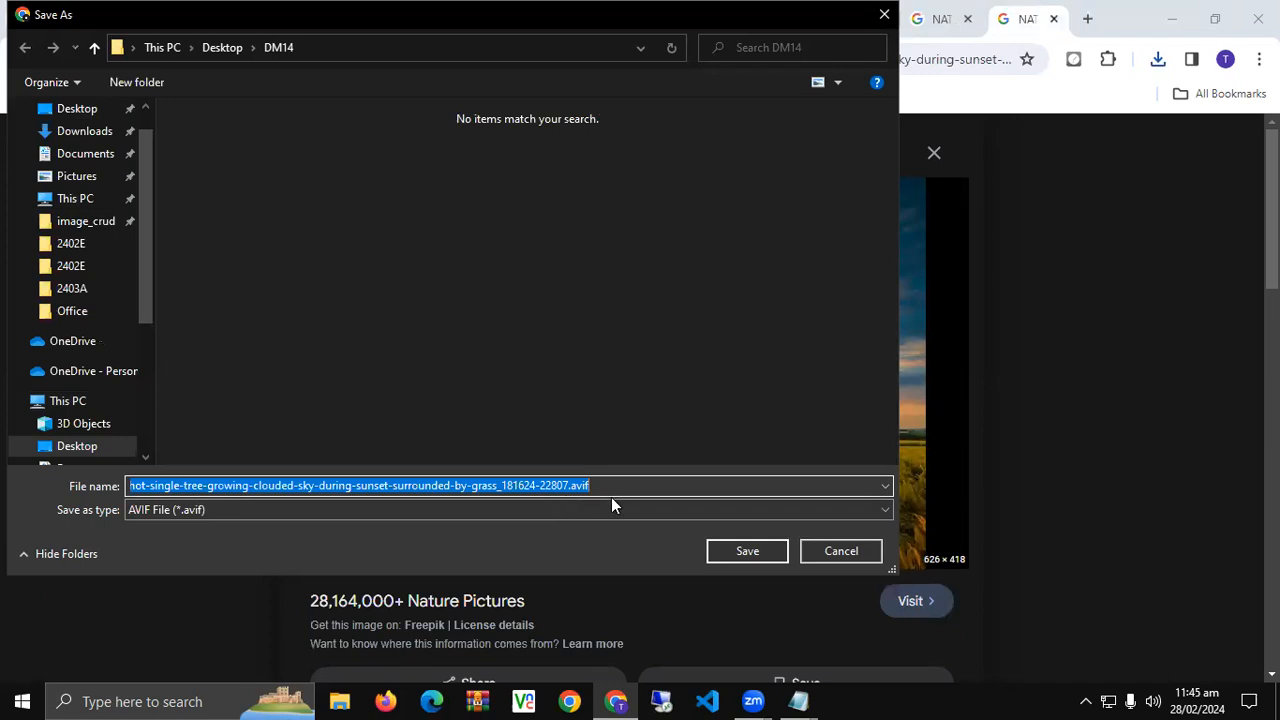
pyautogui.press('Escape')
# - Free-download the Freepik photo of elephants under a big green tree and show it in its folder
pyautogui.click(840, 8)
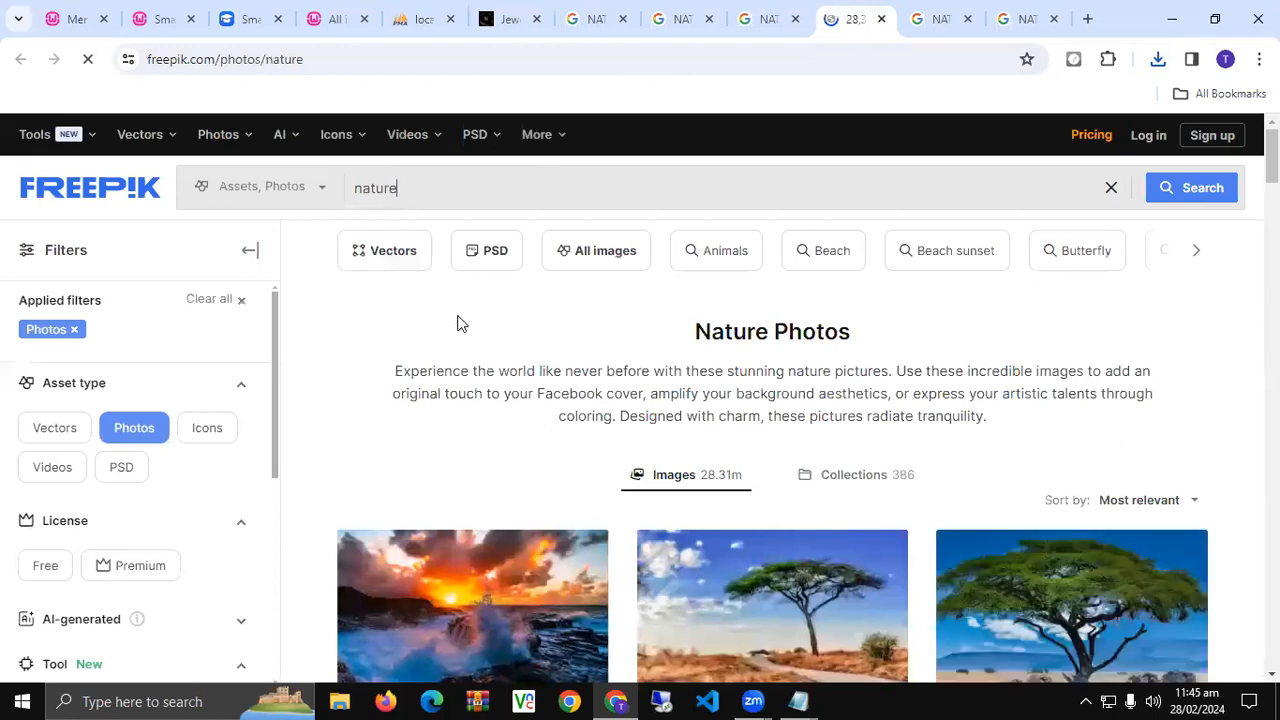
pyautogui.scroll(-3, 457, 323)
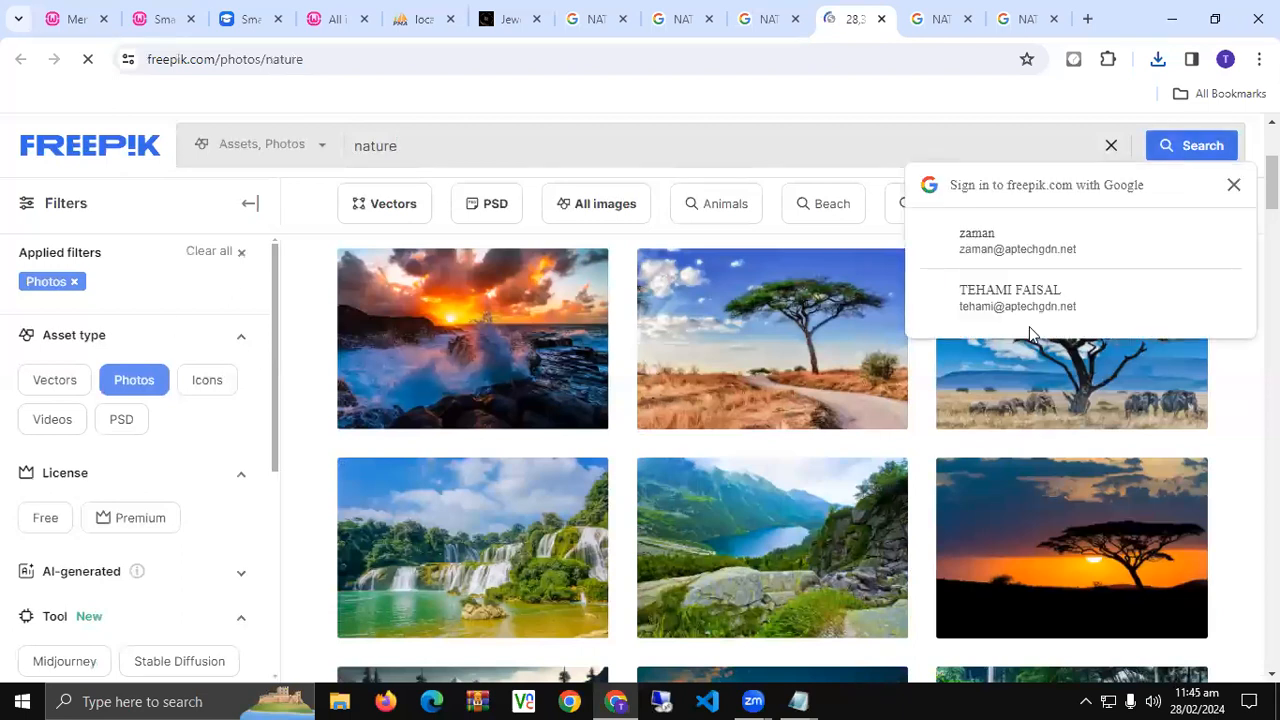
pyautogui.click(1063, 400)
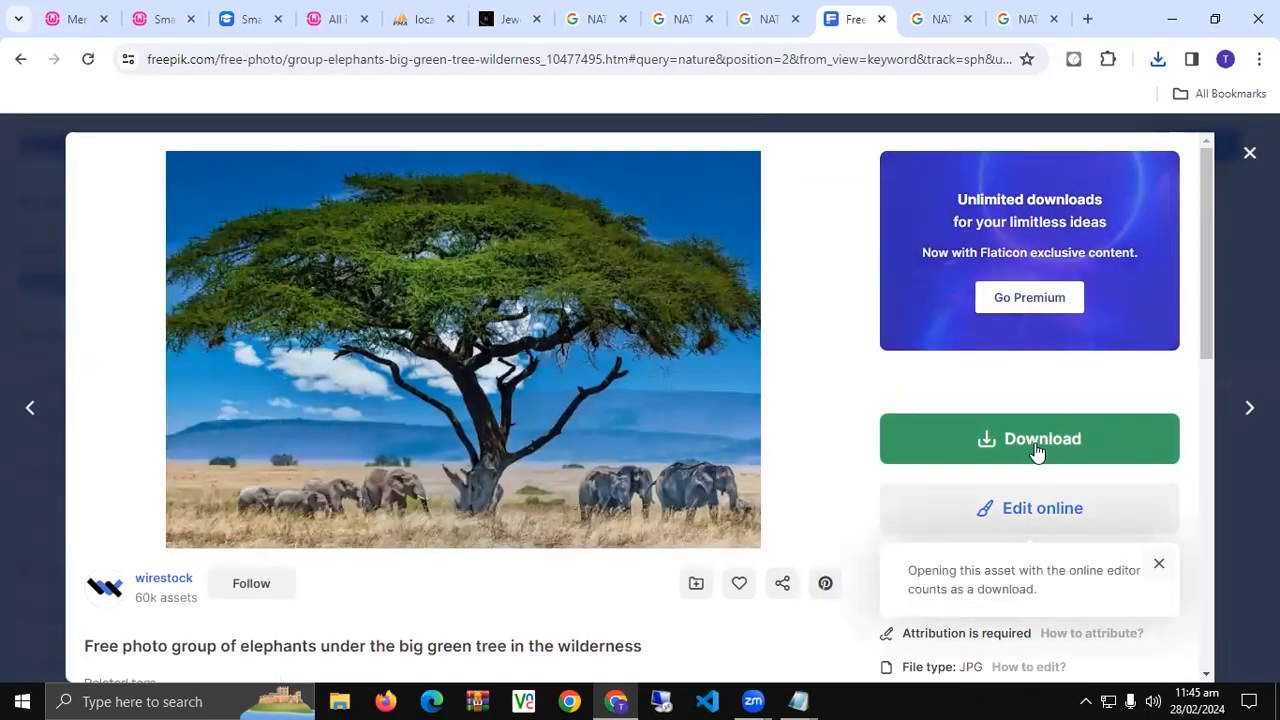
pyautogui.click(1035, 450)
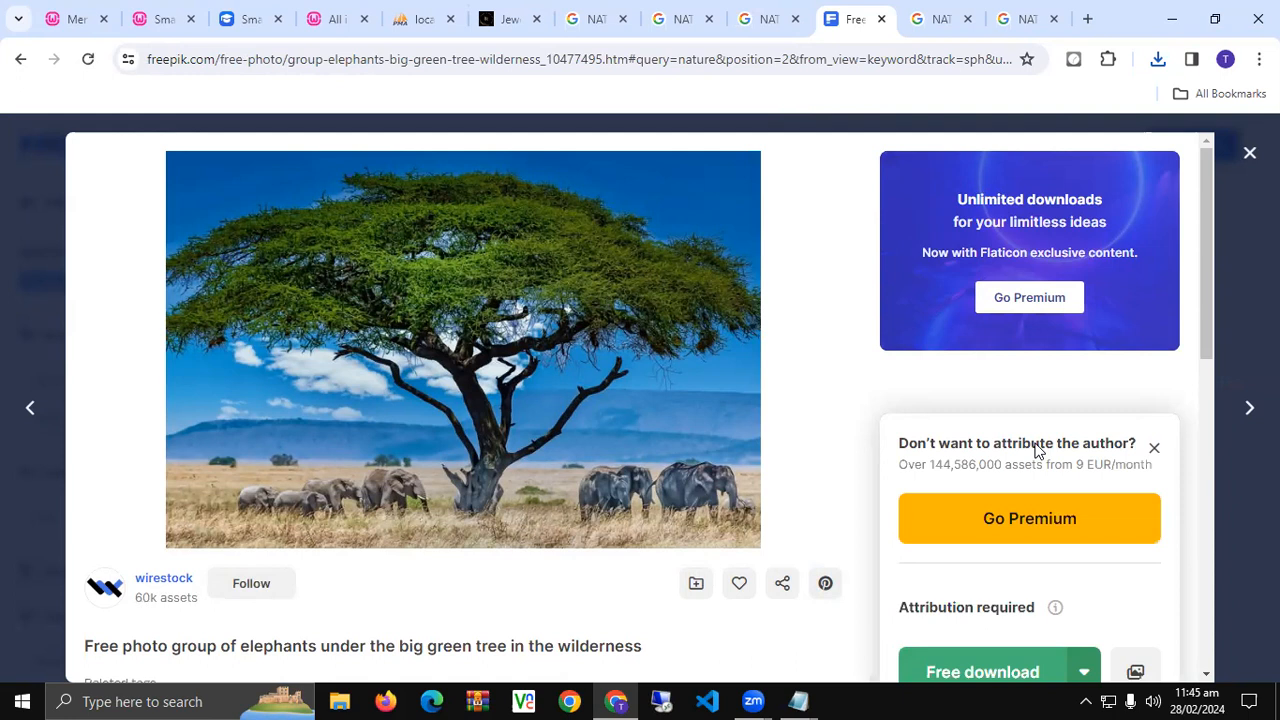
pyautogui.click(978, 652)
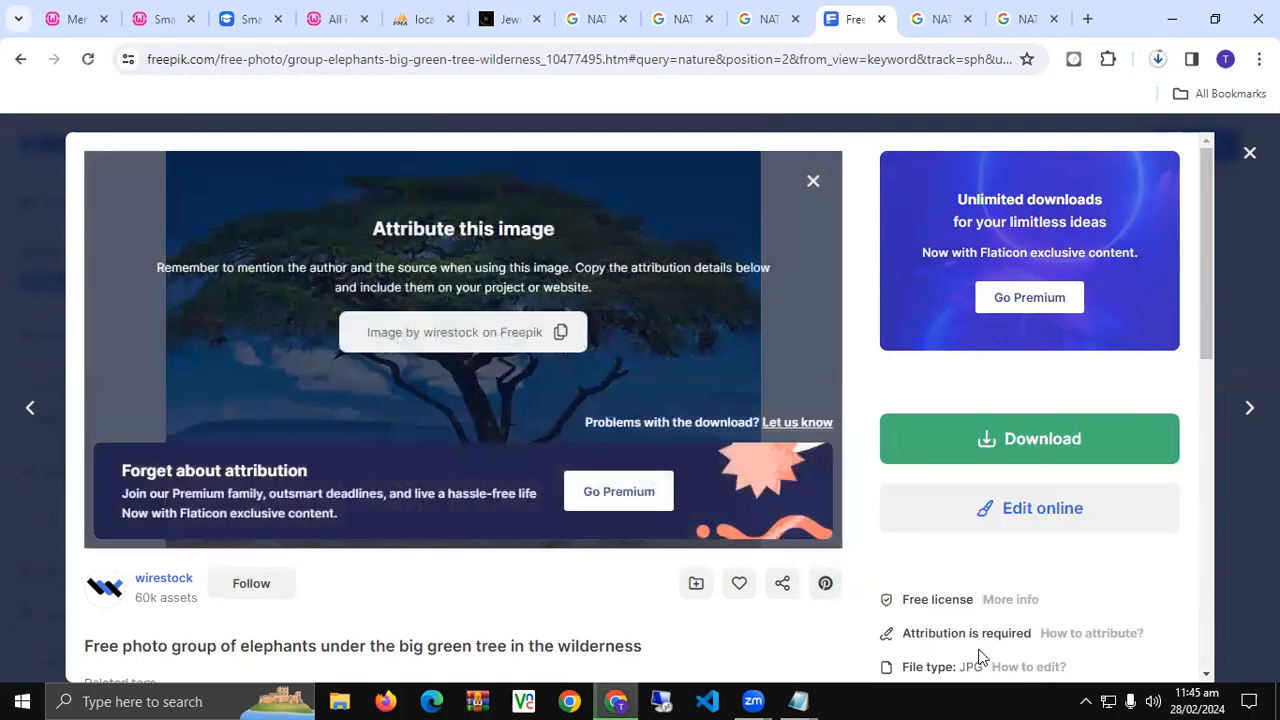
pyautogui.click(1158, 60)
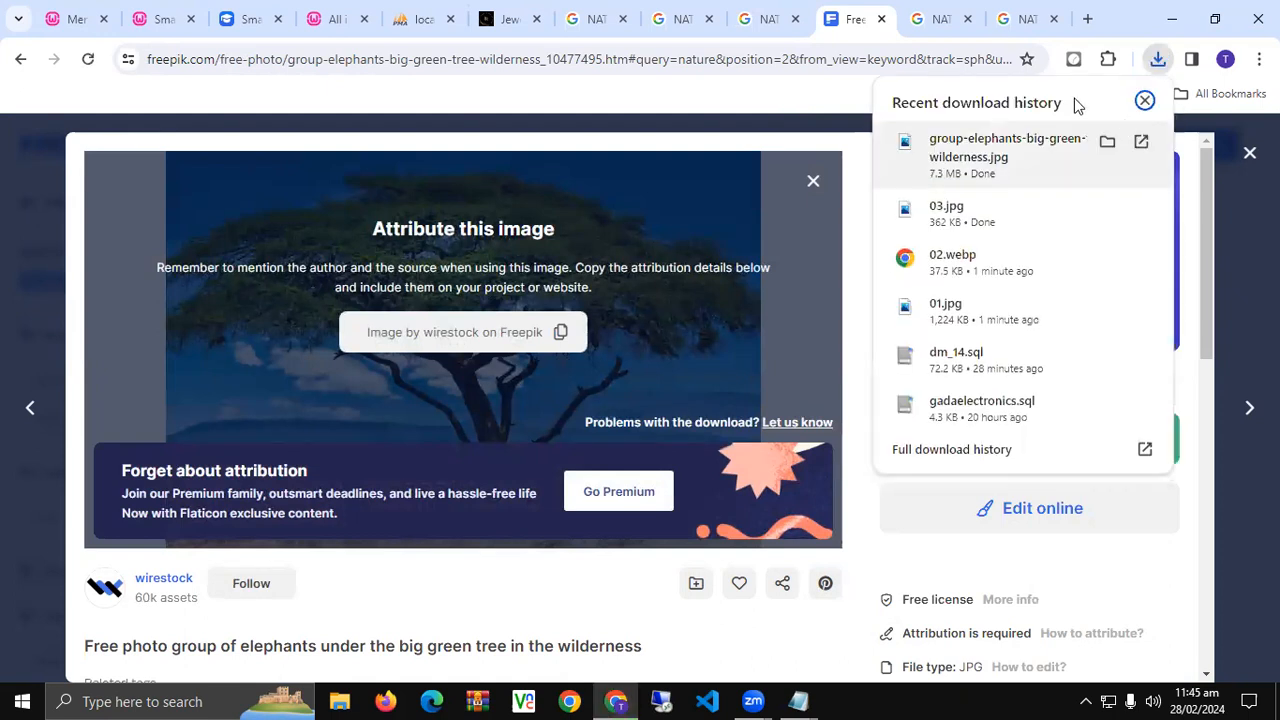
pyautogui.click(1108, 145)
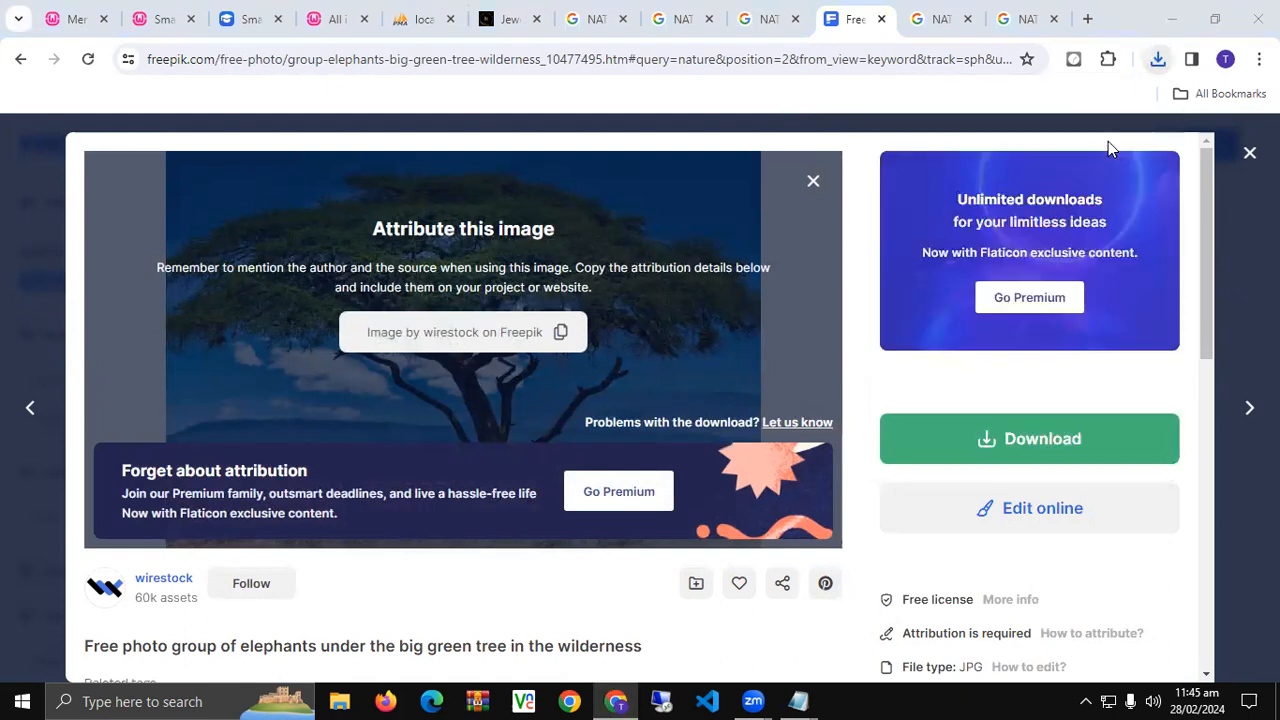
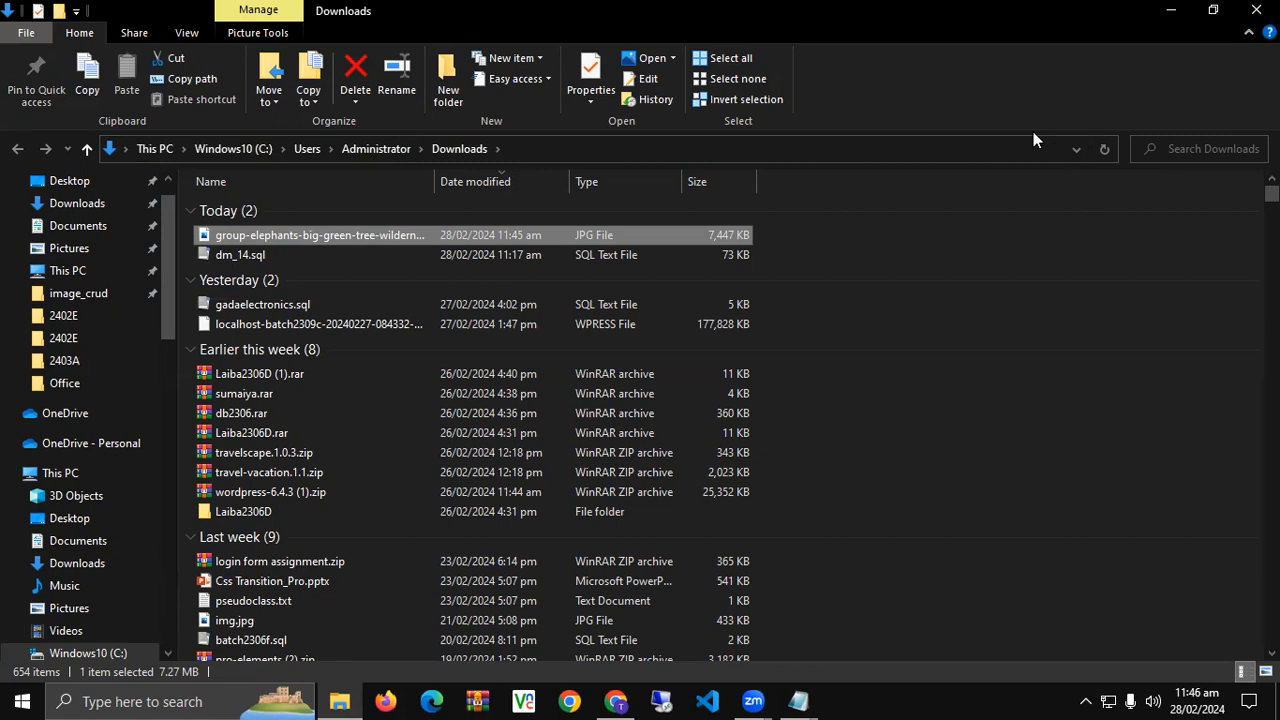
# - Rename the downloaded elephant photo to 04.jpg
pyautogui.press('F2')
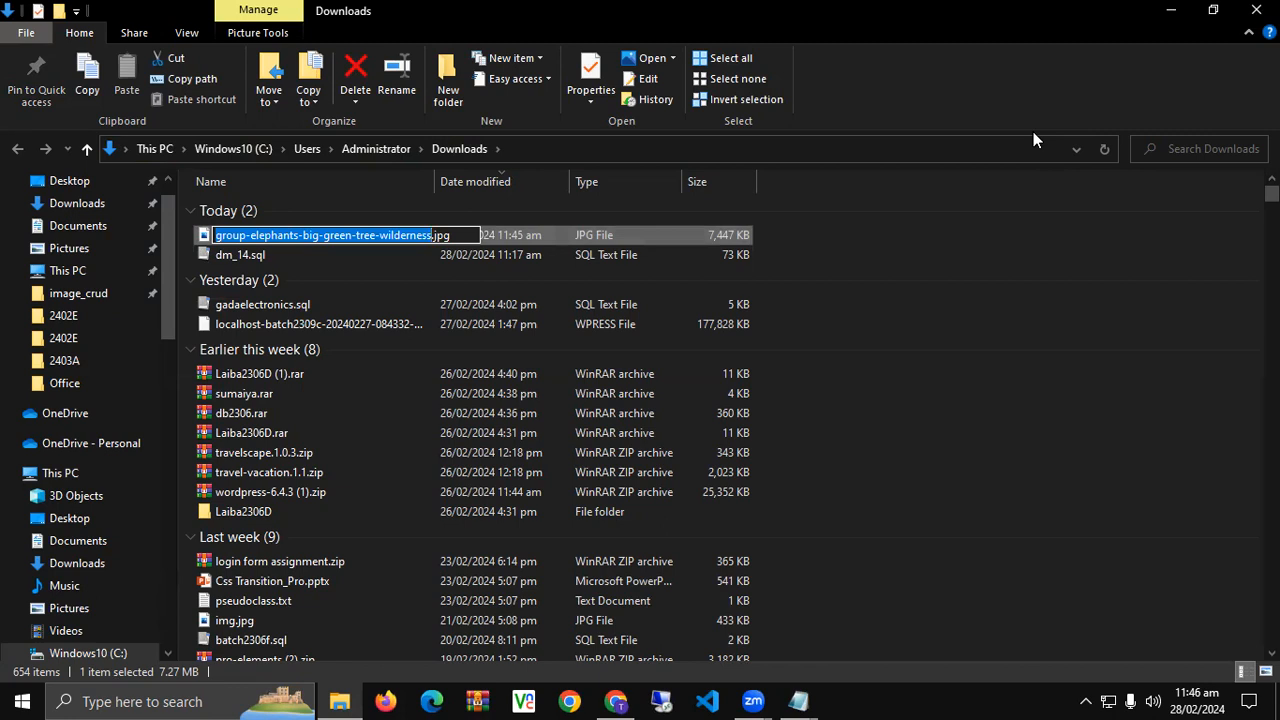
pyautogui.write('04')
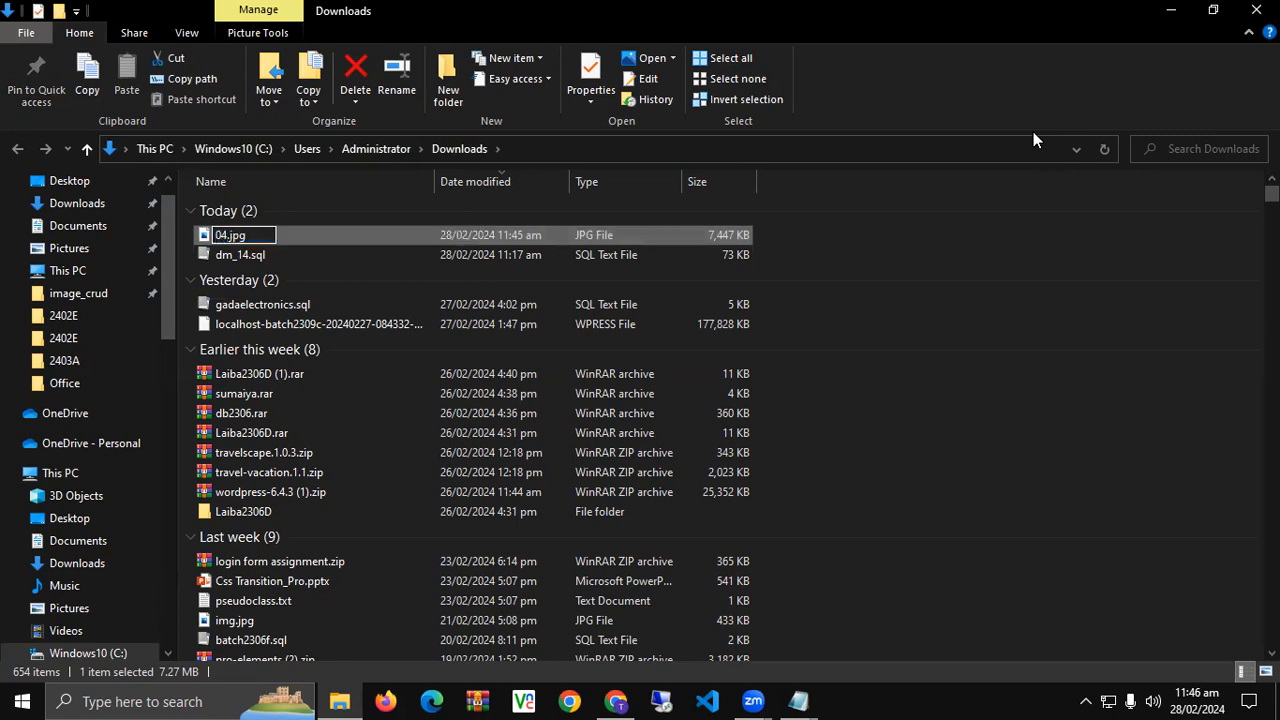
pyautogui.press('Return')
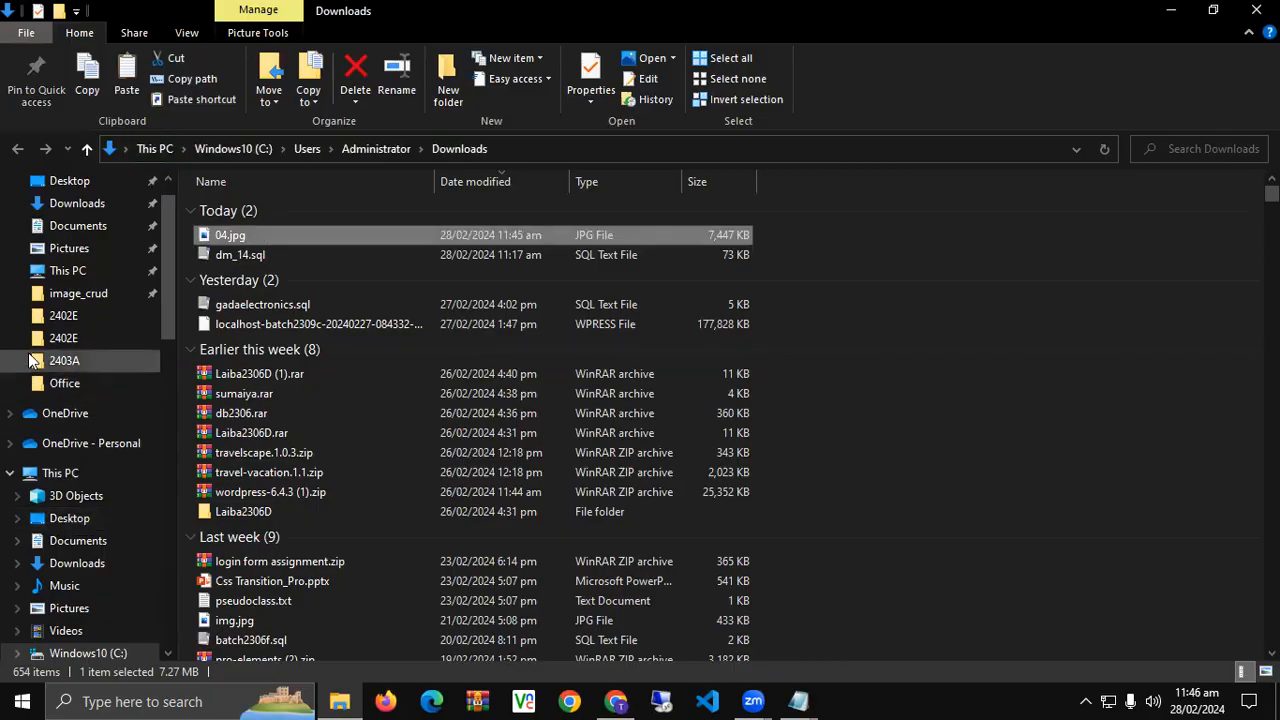
# - Paste the 04.jpg photo into the Desktop DM14 folder alongside images 01–03
pyautogui.click(84, 522)
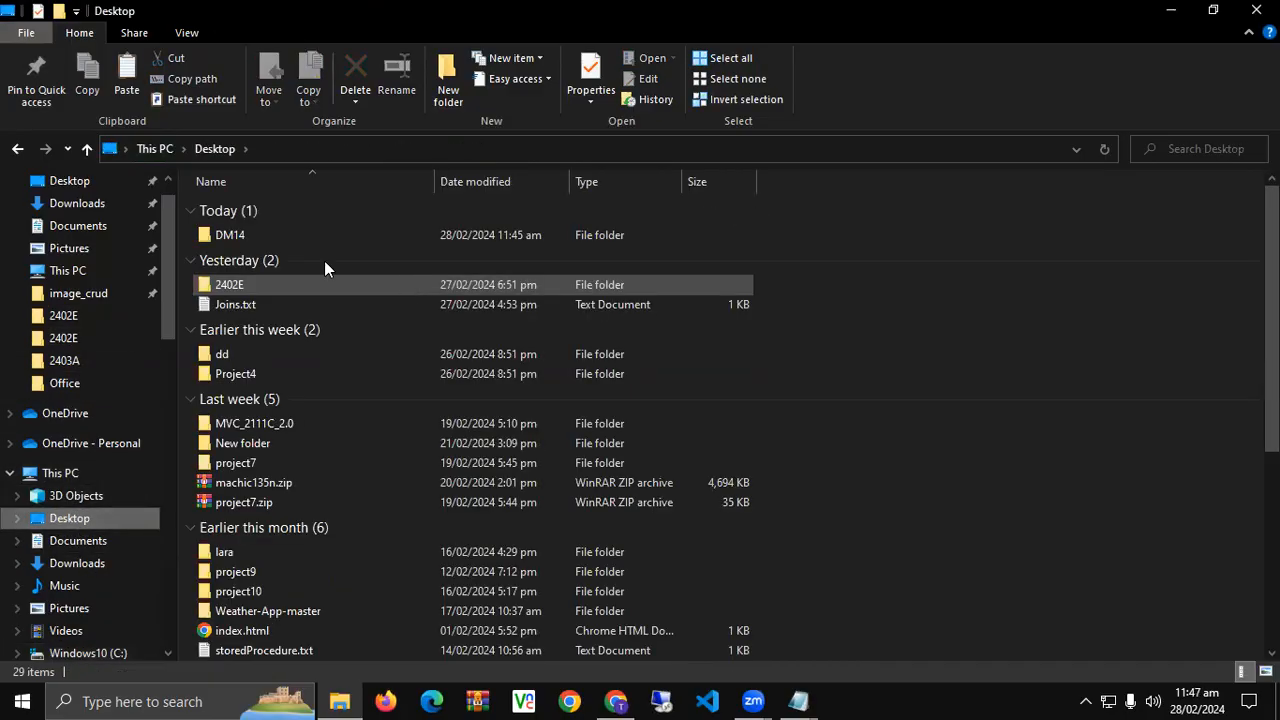
pyautogui.doubleClick(317, 236)
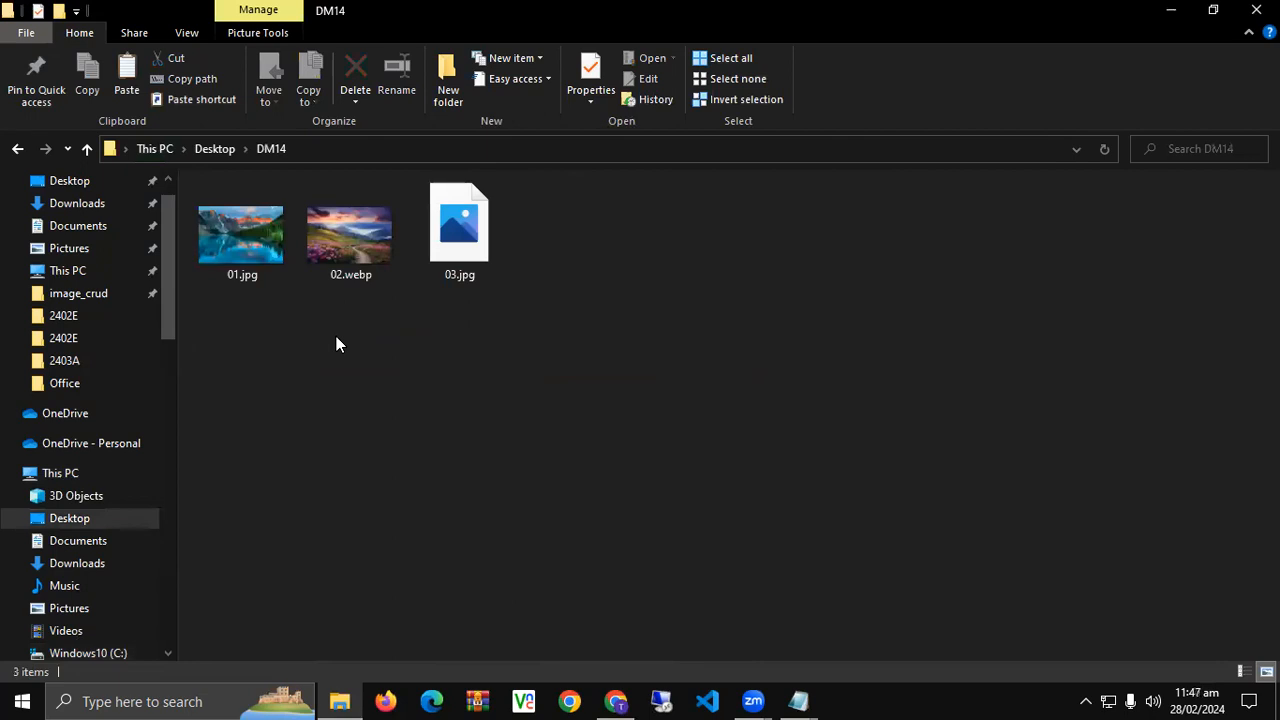
pyautogui.hotkey('ctrl', 'v')
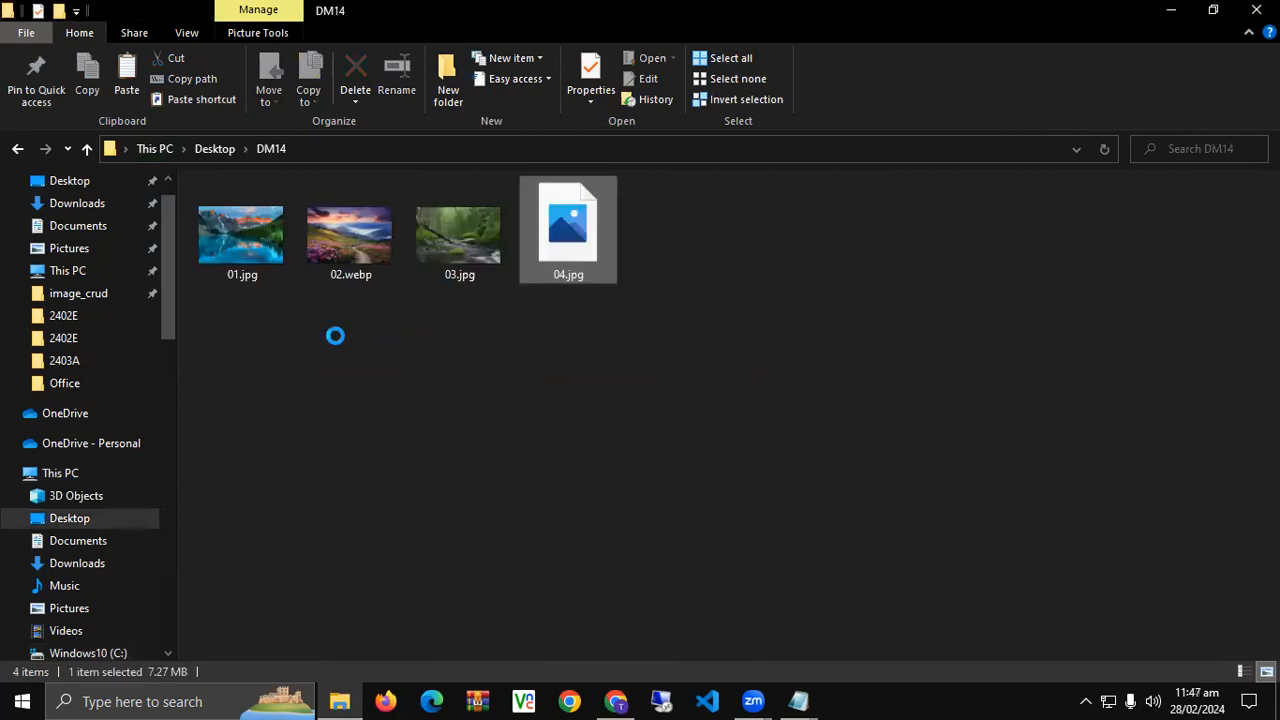
pyautogui.click(470, 343)
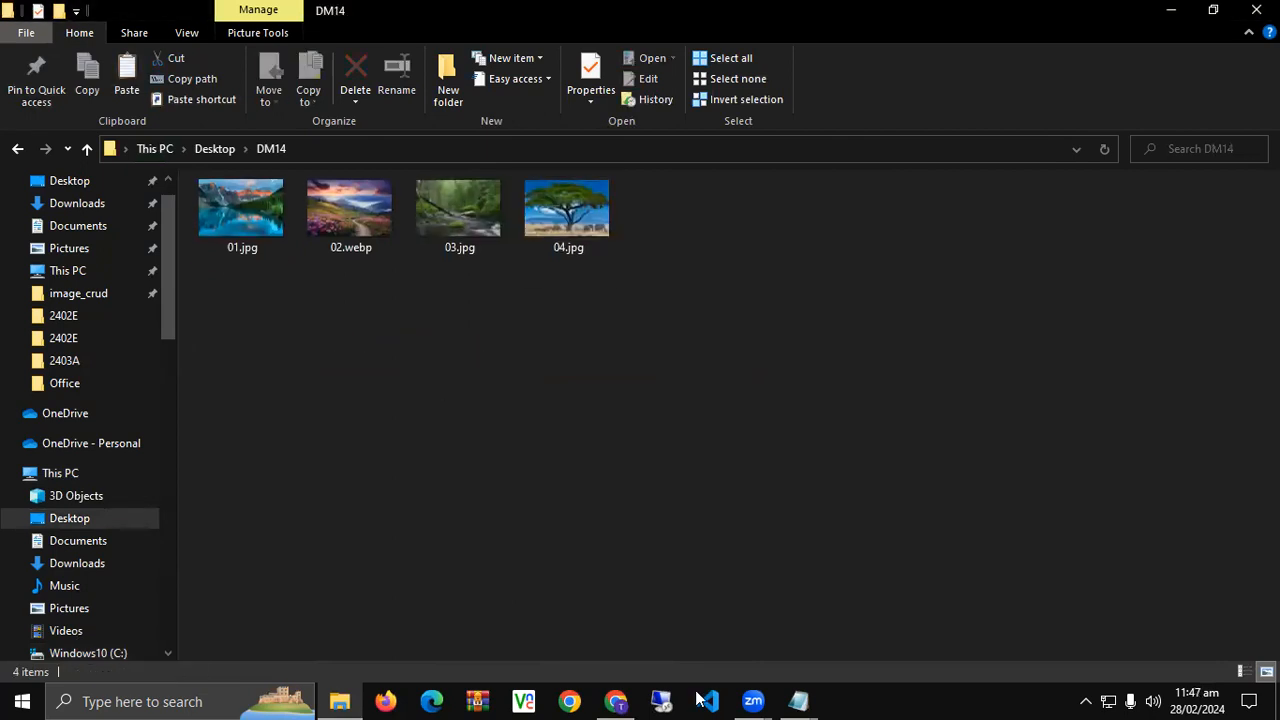
# - Start a new image slide in the Smart Slider editor
pyautogui.click(620, 700)
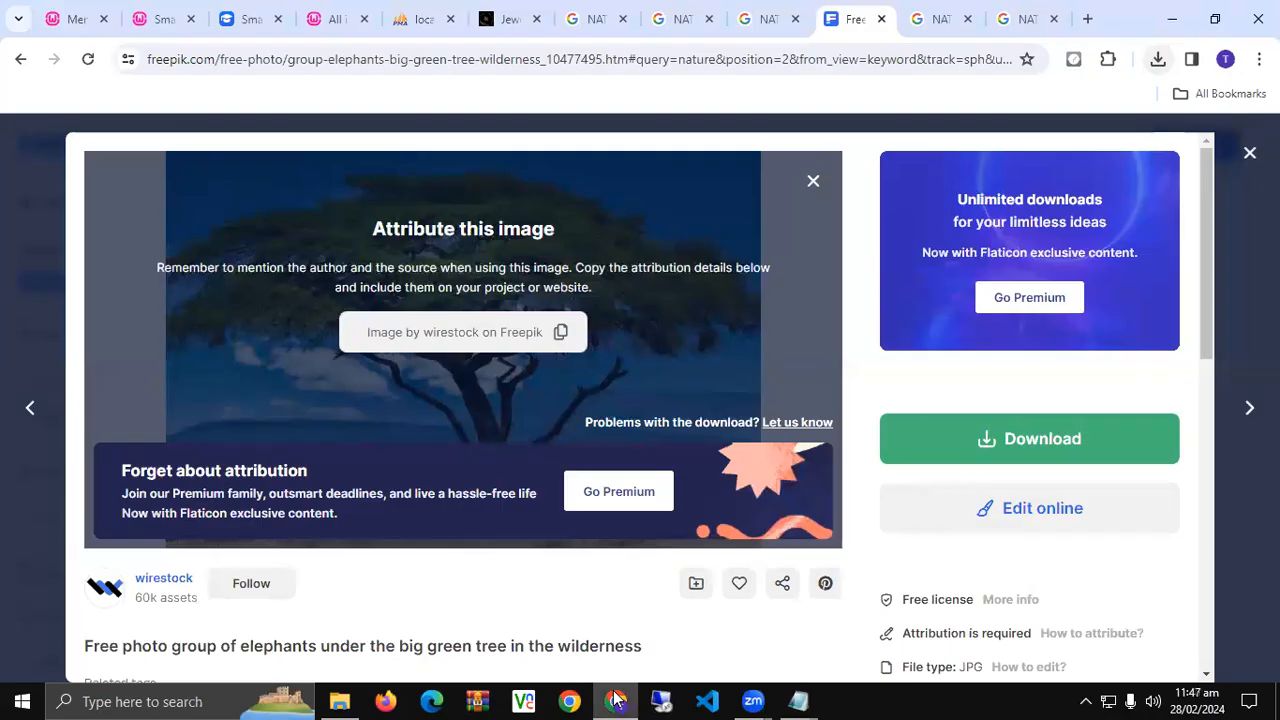
pyautogui.click(170, 16)
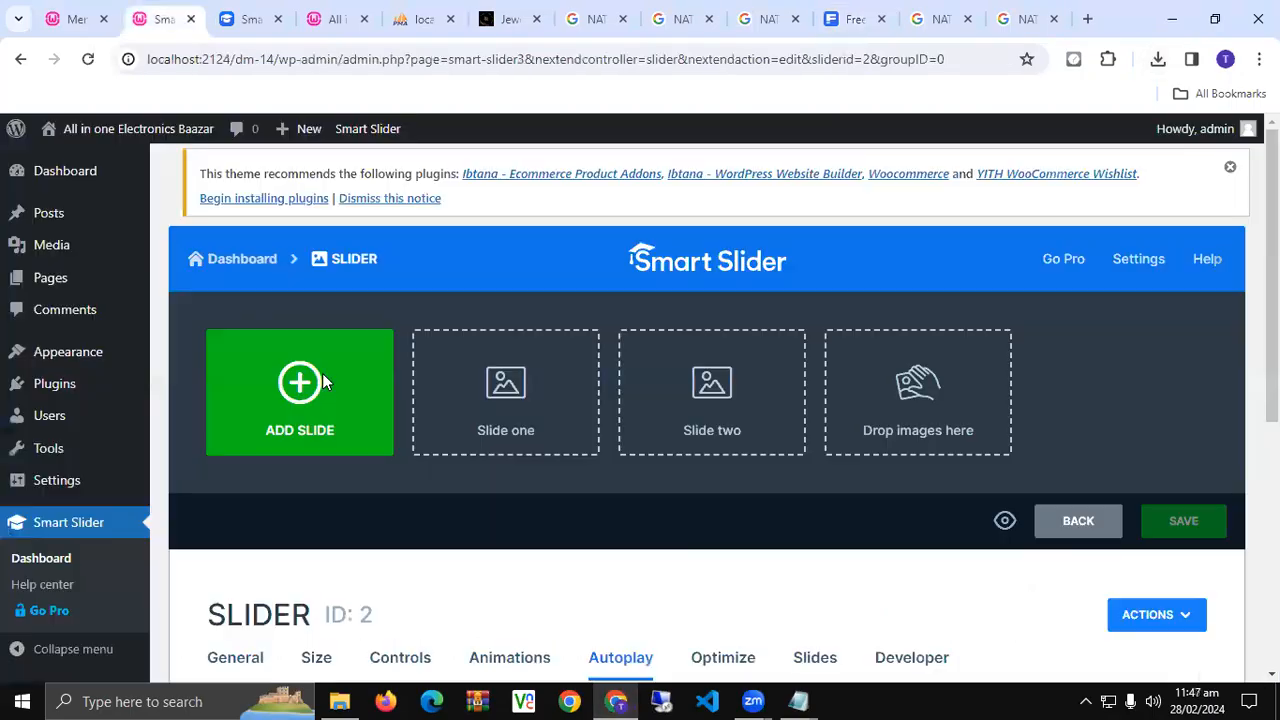
pyautogui.click(322, 373)
pyautogui.click(266, 357)
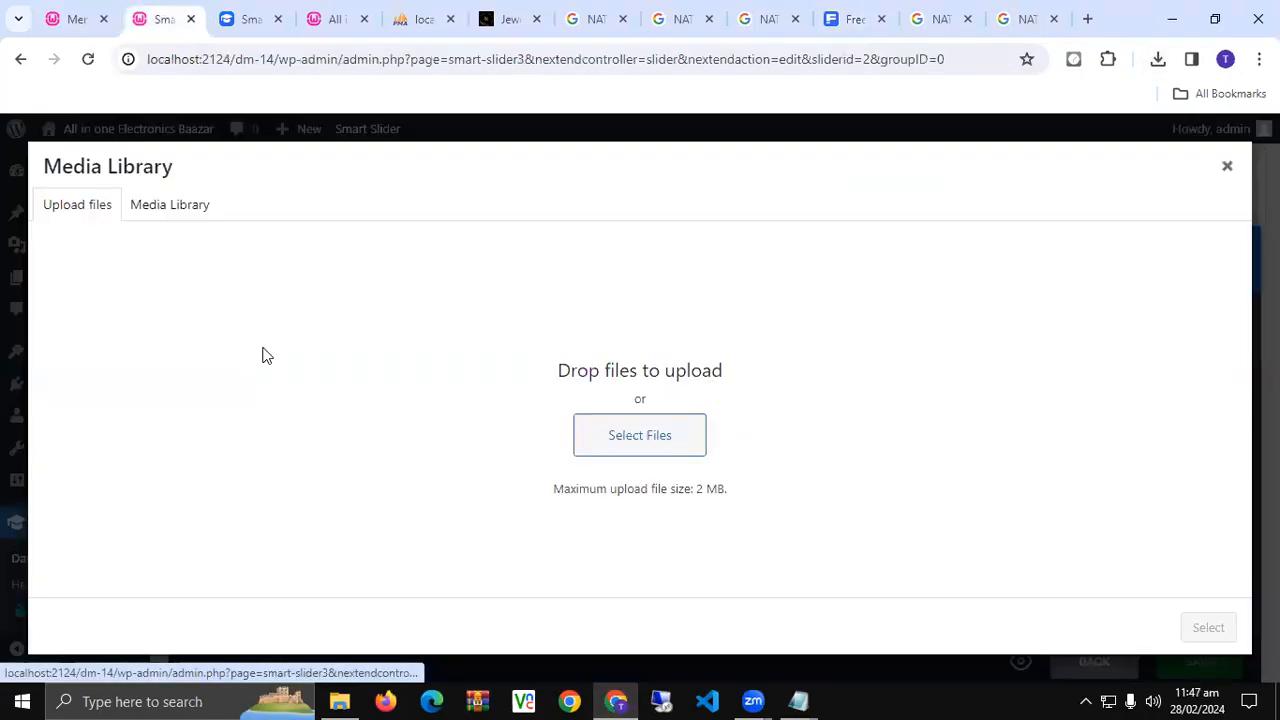
pyautogui.click(185, 212)
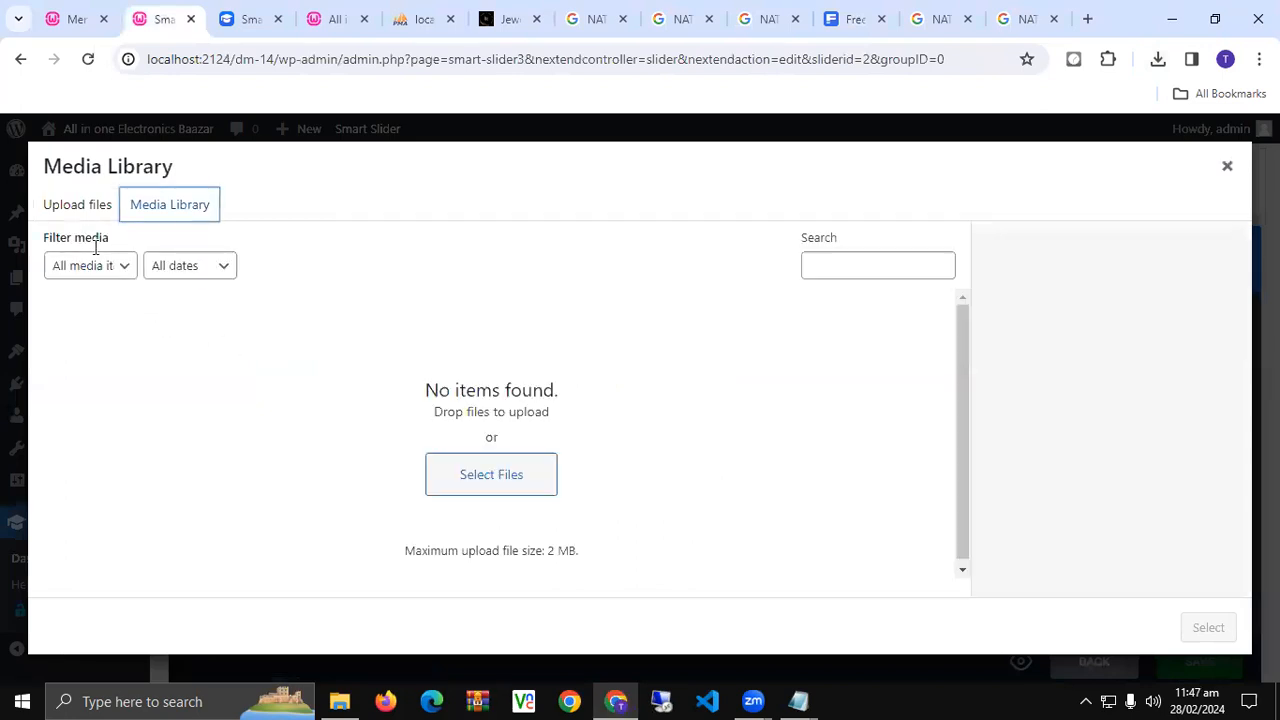
# - Upload all four images from Desktop\DM14 to the media library
pyautogui.click(516, 486)
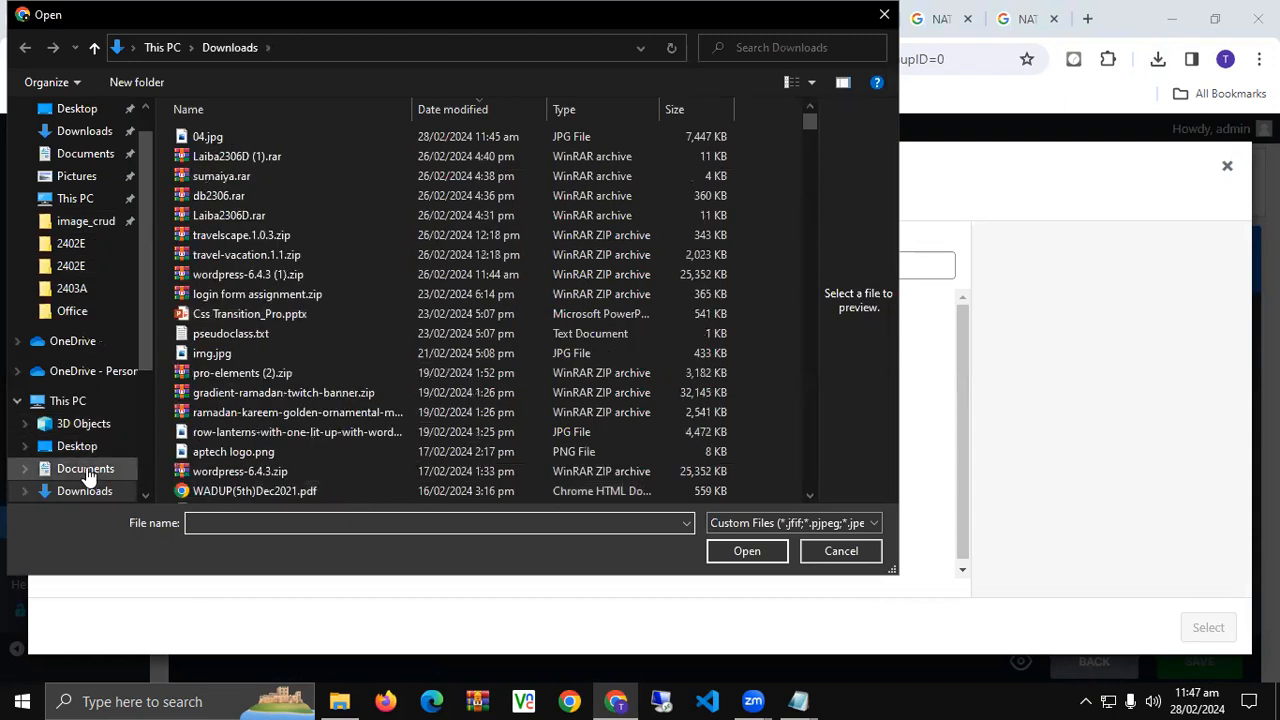
pyautogui.click(57, 455)
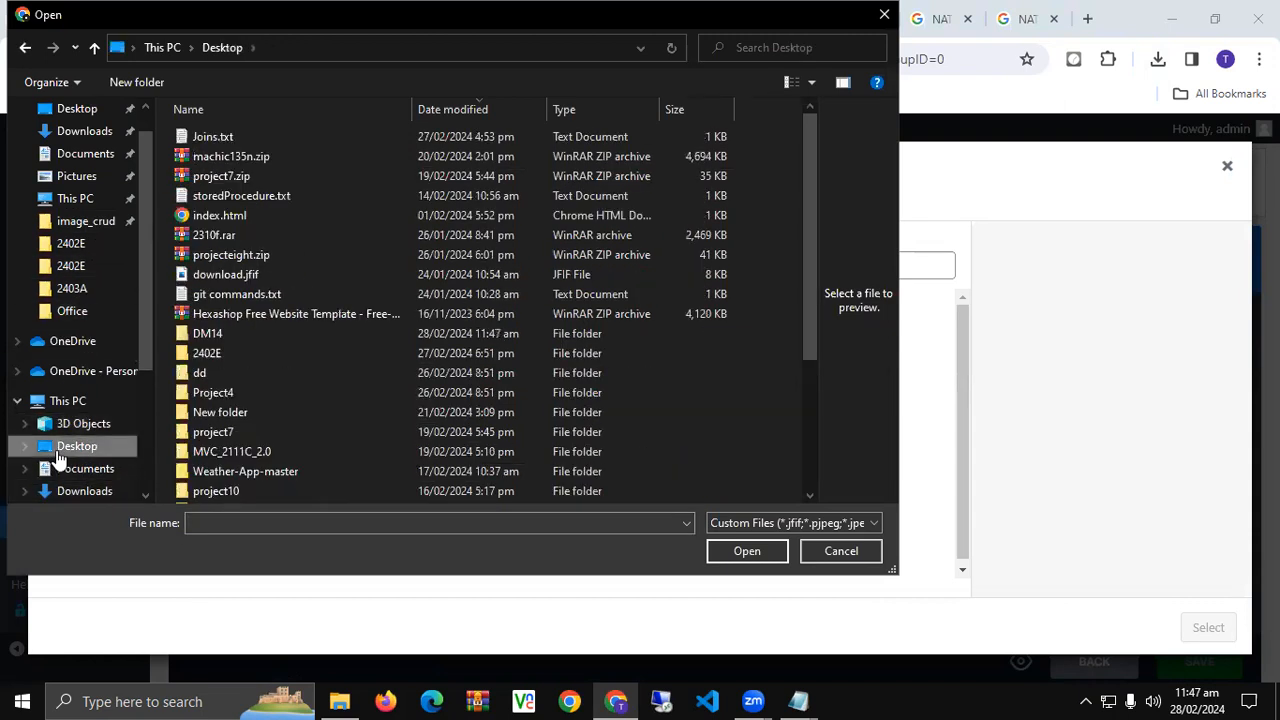
pyautogui.doubleClick(225, 341)
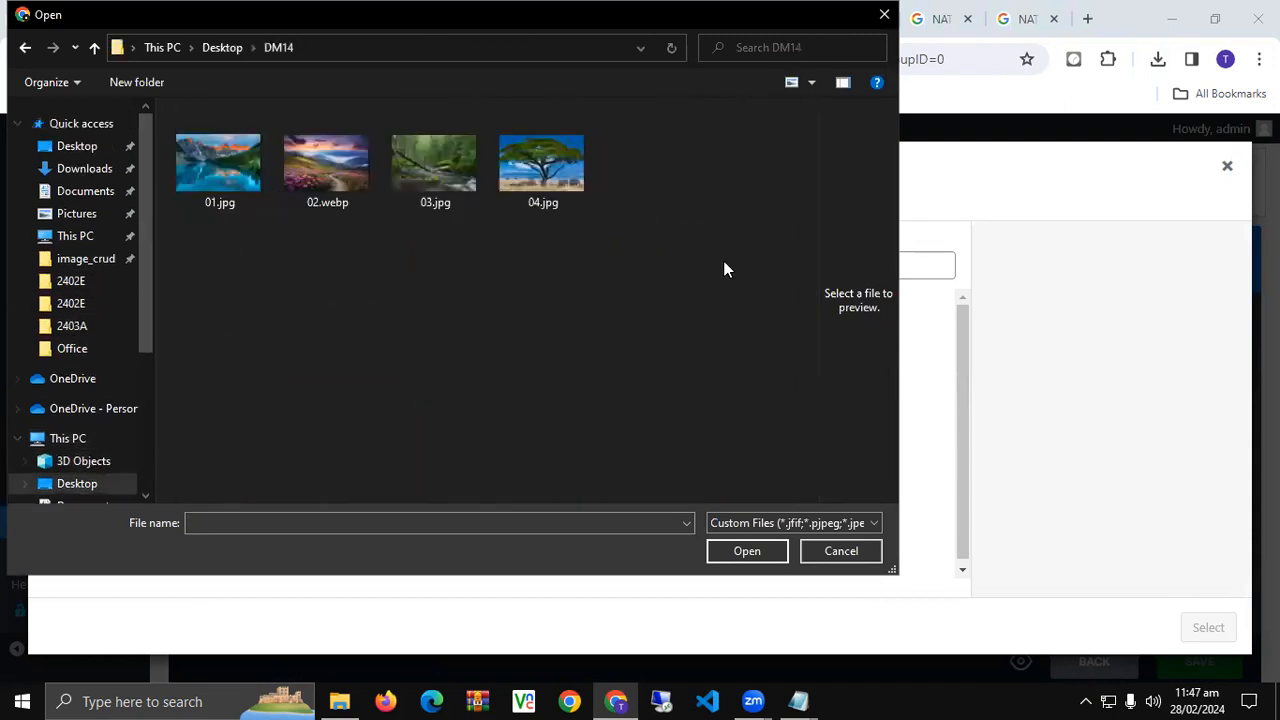
pyautogui.moveTo(723, 263); pyautogui.dragTo(285, 110)
pyautogui.click(747, 551)
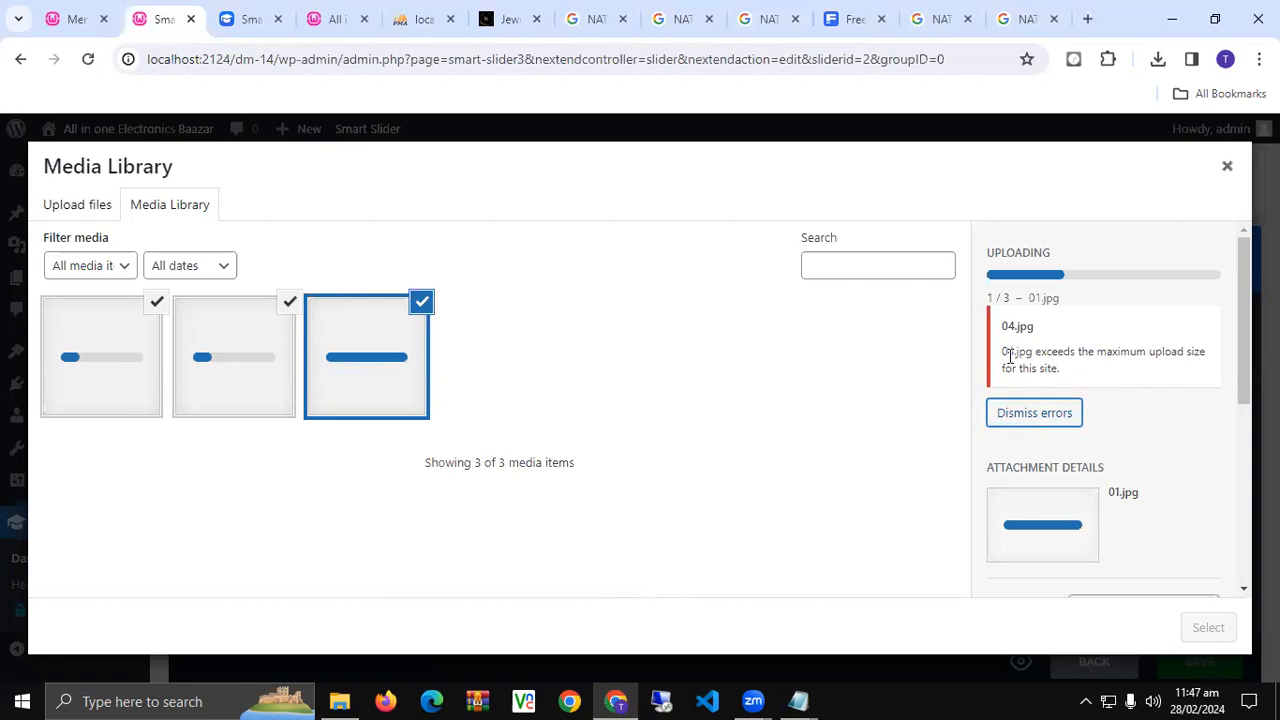
# - Note the maximum upload size error and check 04.jpg in the DM14 folder
pyautogui.moveTo(1003, 351); pyautogui.dragTo(1097, 373)
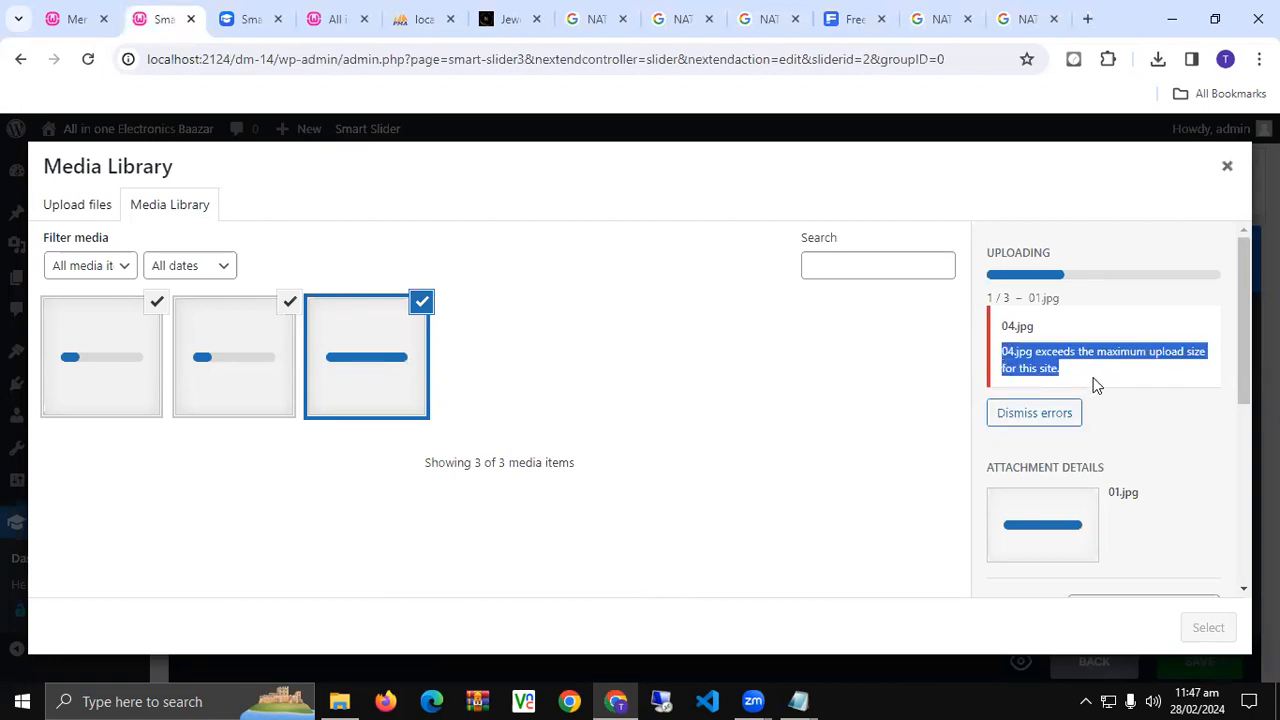
pyautogui.hotkey('alt', 'Tab')
pyautogui.click(545, 230)
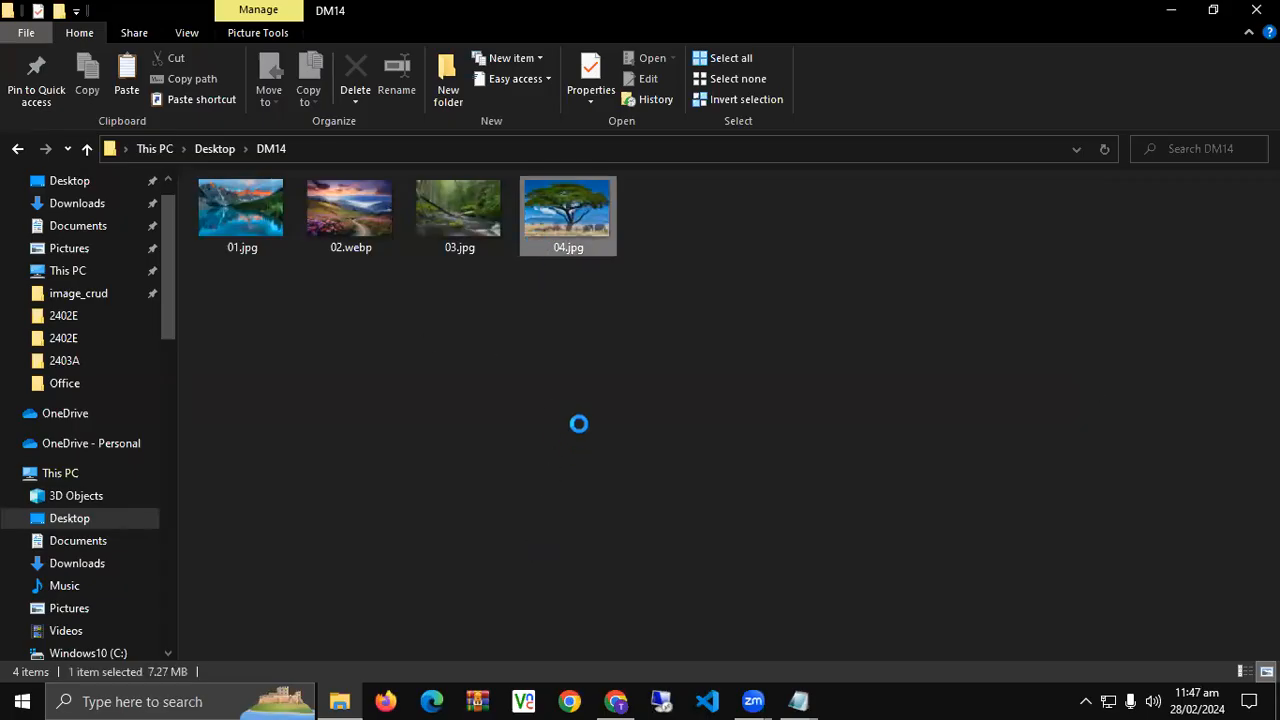
# - List DM14 in Details view (04.jpg at 7,447 KB) and bring up WampServer's PHP submenu
pyautogui.click(1241, 671)
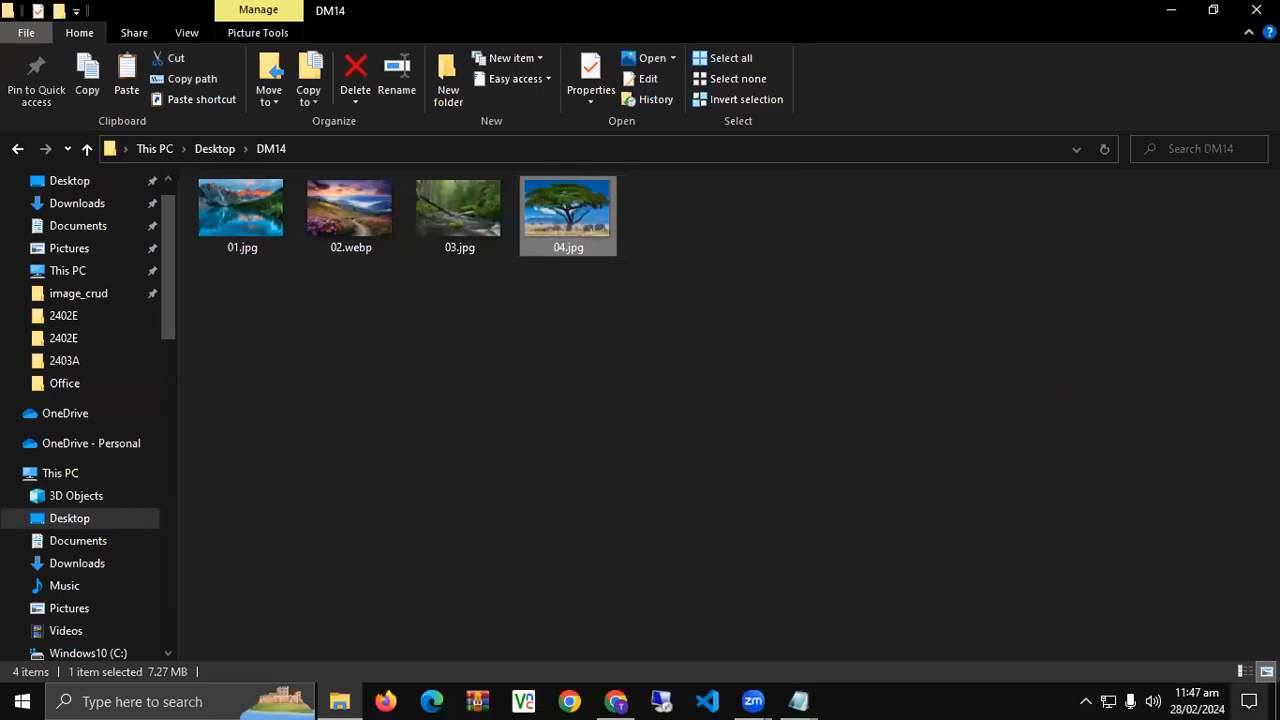
pyautogui.click(1241, 671)
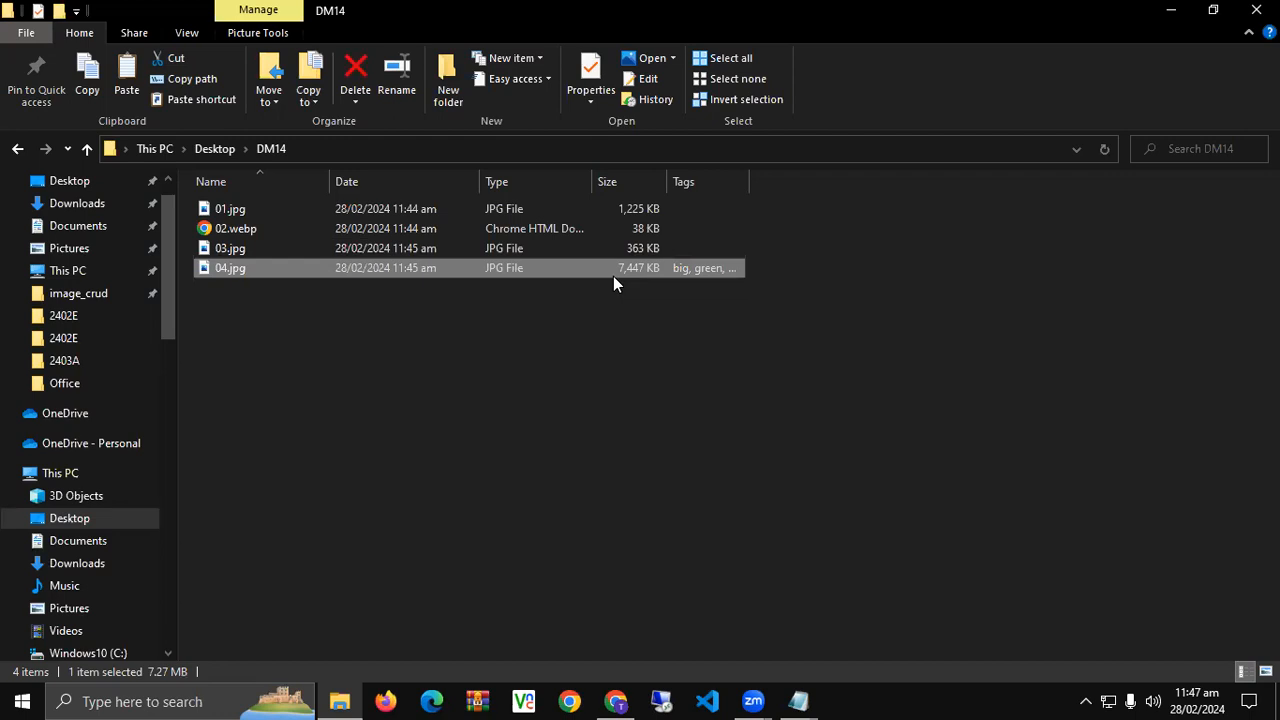
pyautogui.click(1086, 700)
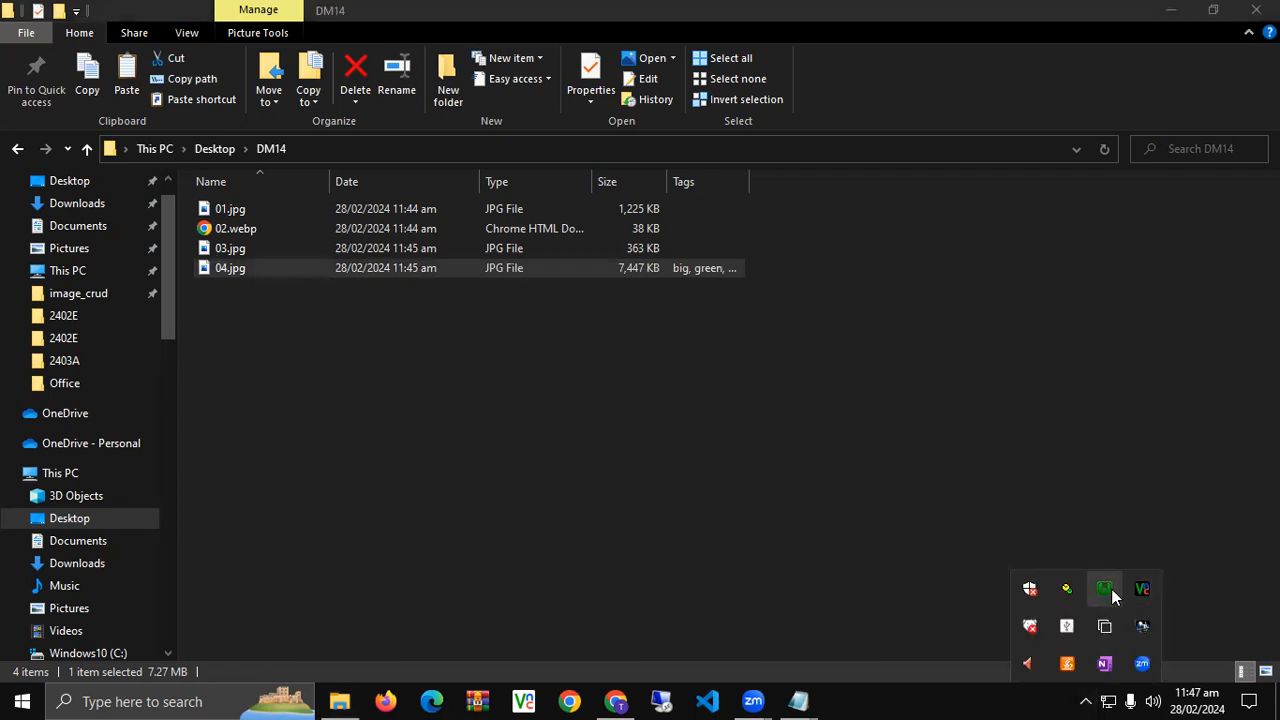
pyautogui.click(1111, 590)
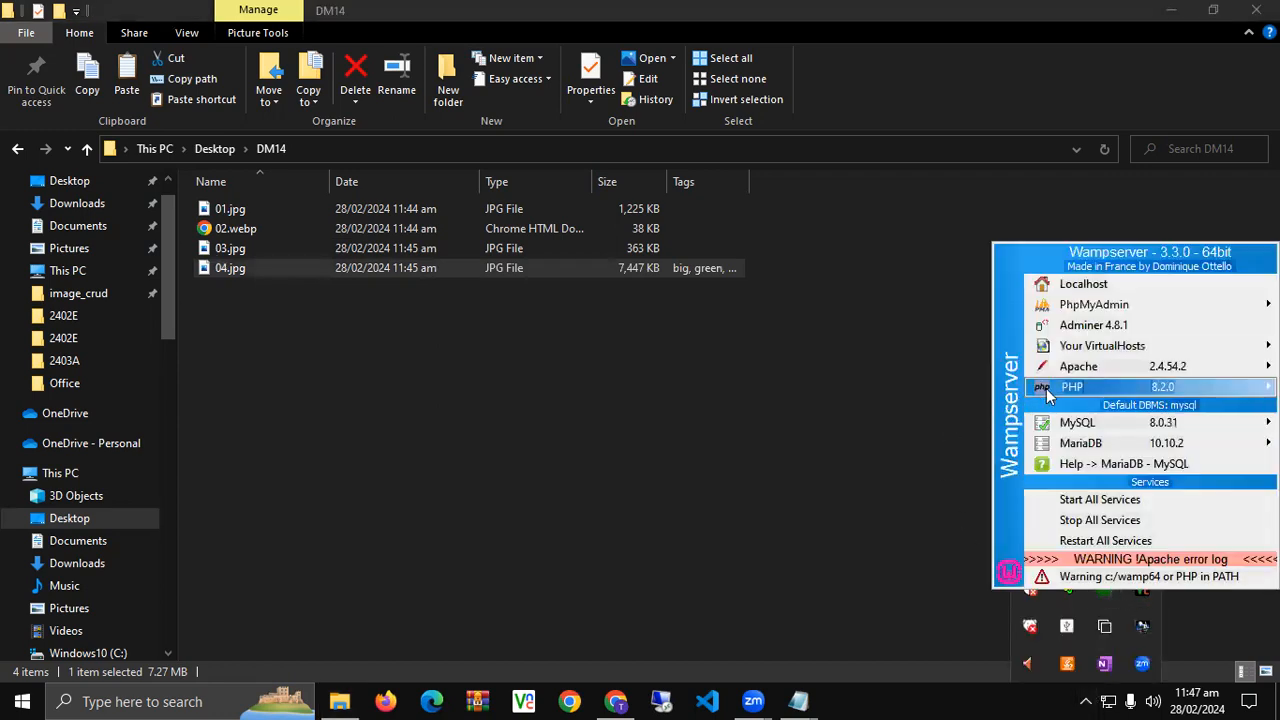
pyautogui.moveTo(1047, 395)
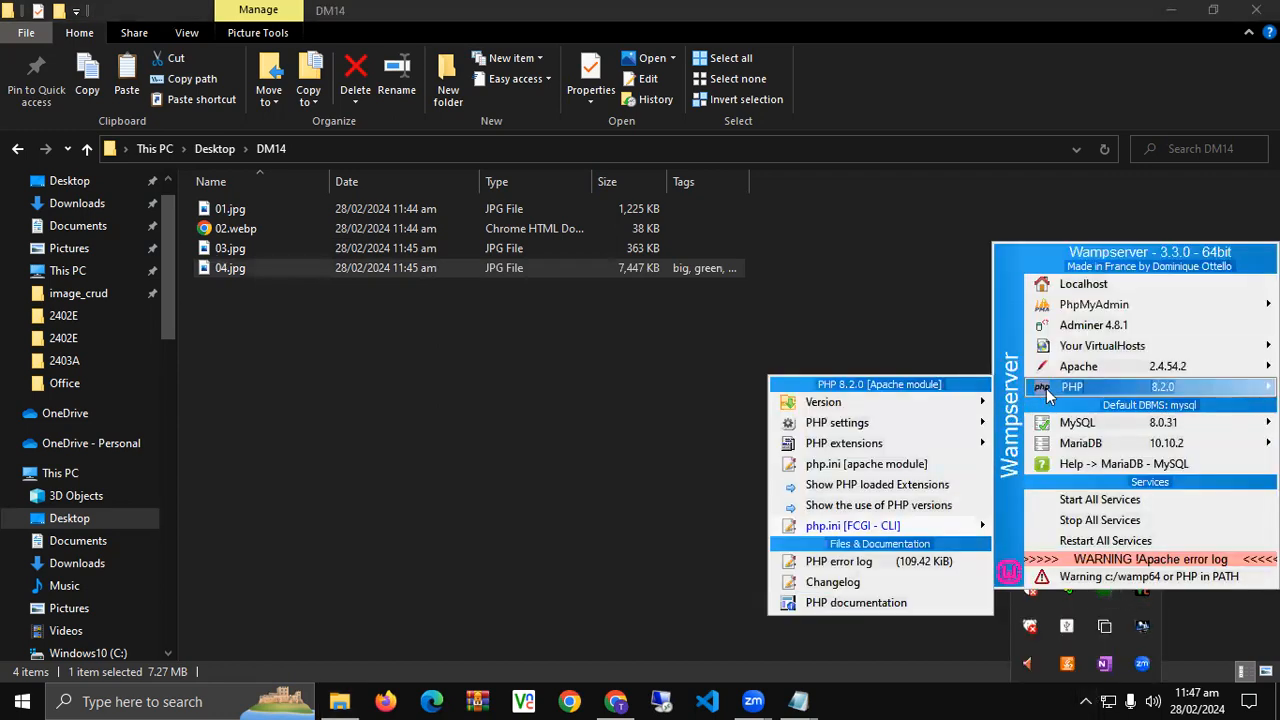
# - Open the Apache php.ini and search for 'max' until reaching post_max_size
pyautogui.click(857, 464)
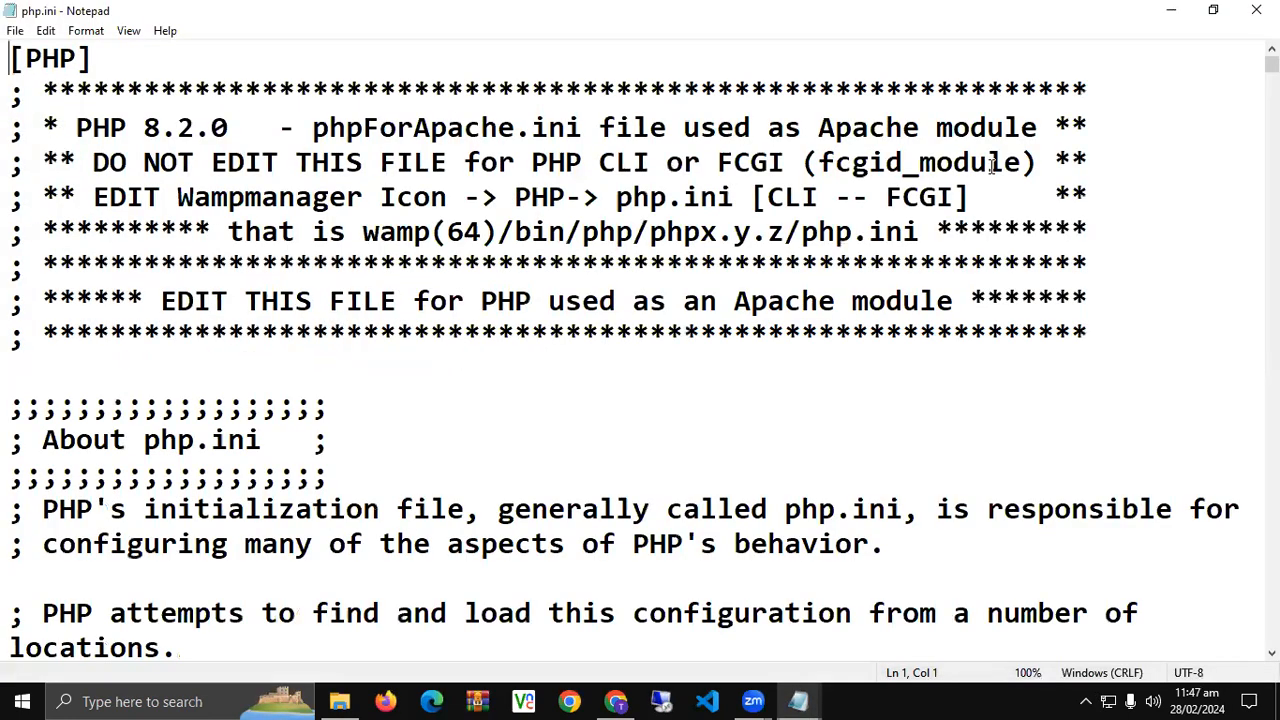
pyautogui.hotkey('ctrl', 'f')
pyautogui.write('MA')
pyautogui.press('BackSpace')
pyautogui.press('BackSpace')
pyautogui.write('max')
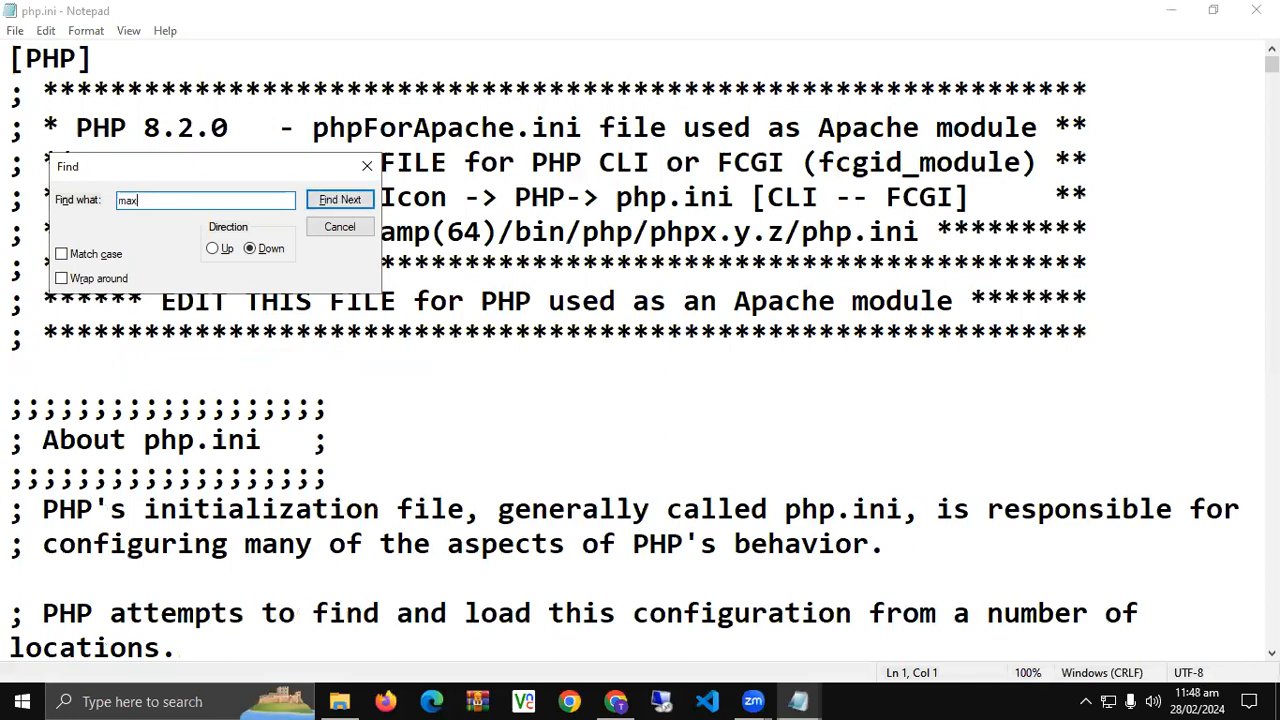
pyautogui.press('Return')
pyautogui.press('Return')
pyautogui.press('Return')
pyautogui.press('Return')
pyautogui.press('Return')
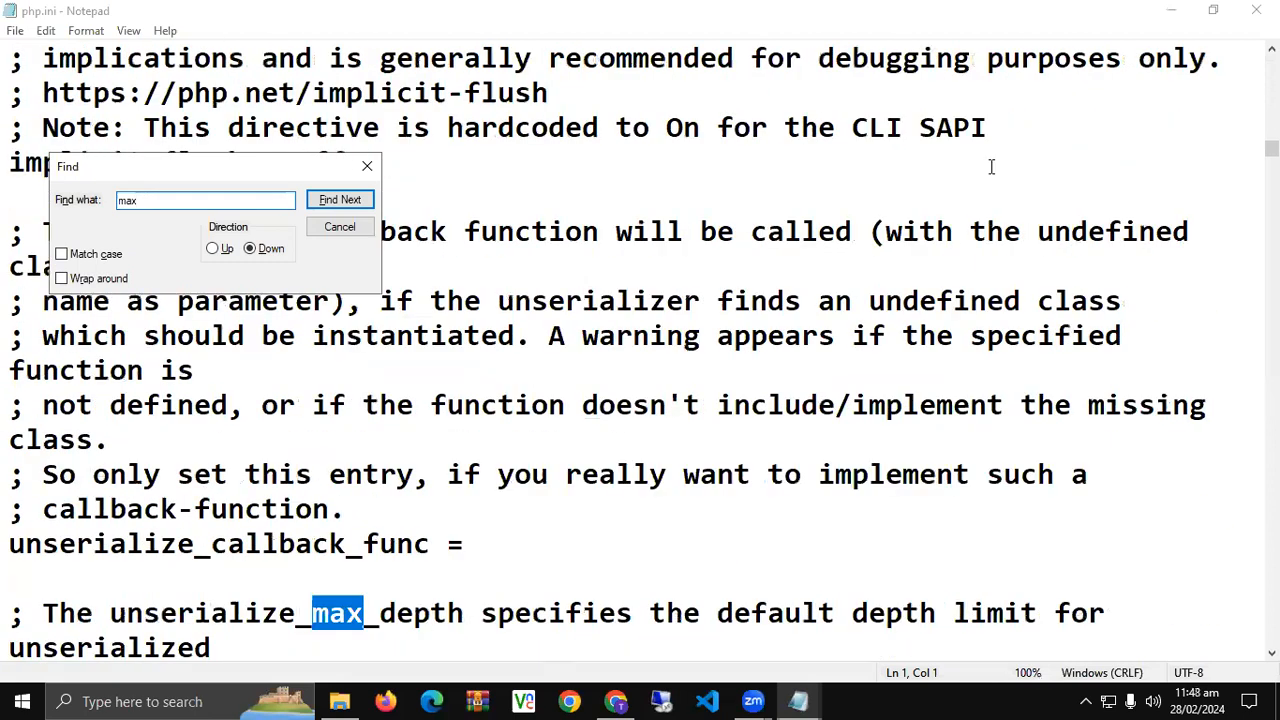
pyautogui.press('Return')
pyautogui.press('Return')
pyautogui.press('Return')
pyautogui.press('Return')
pyautogui.press('Return')
pyautogui.press('Return')
pyautogui.press('Return')
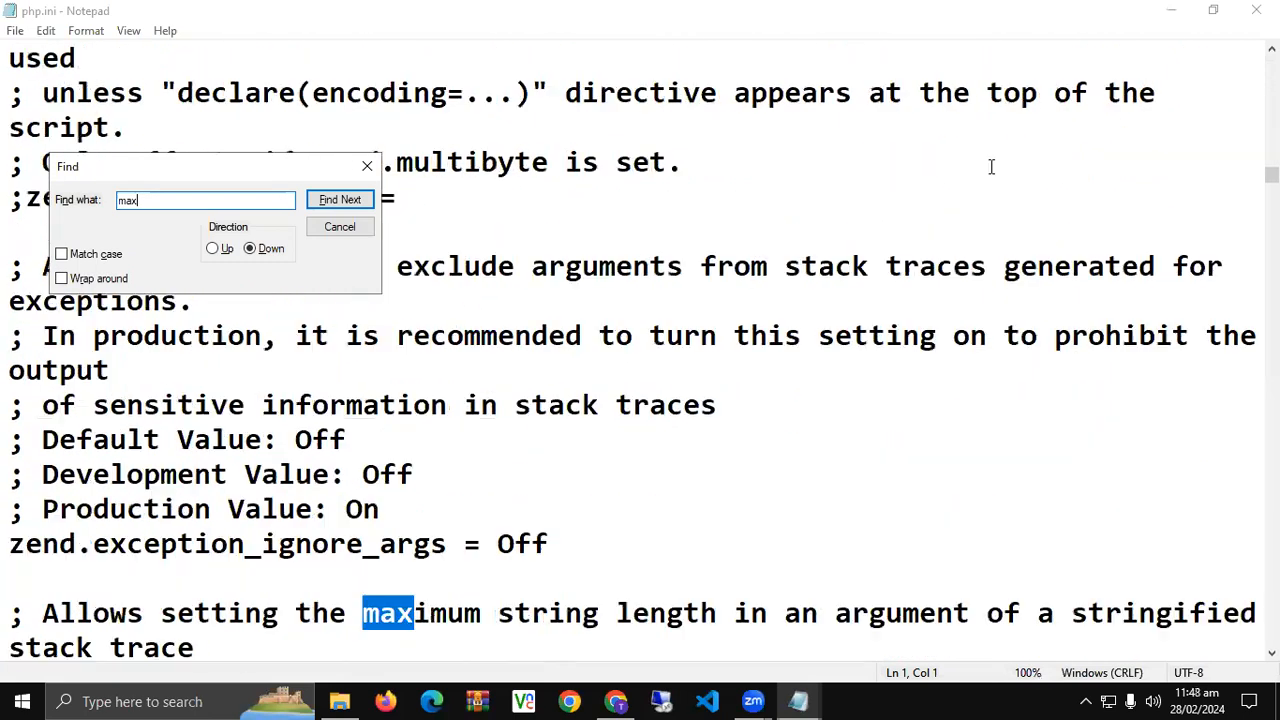
pyautogui.press('Return')
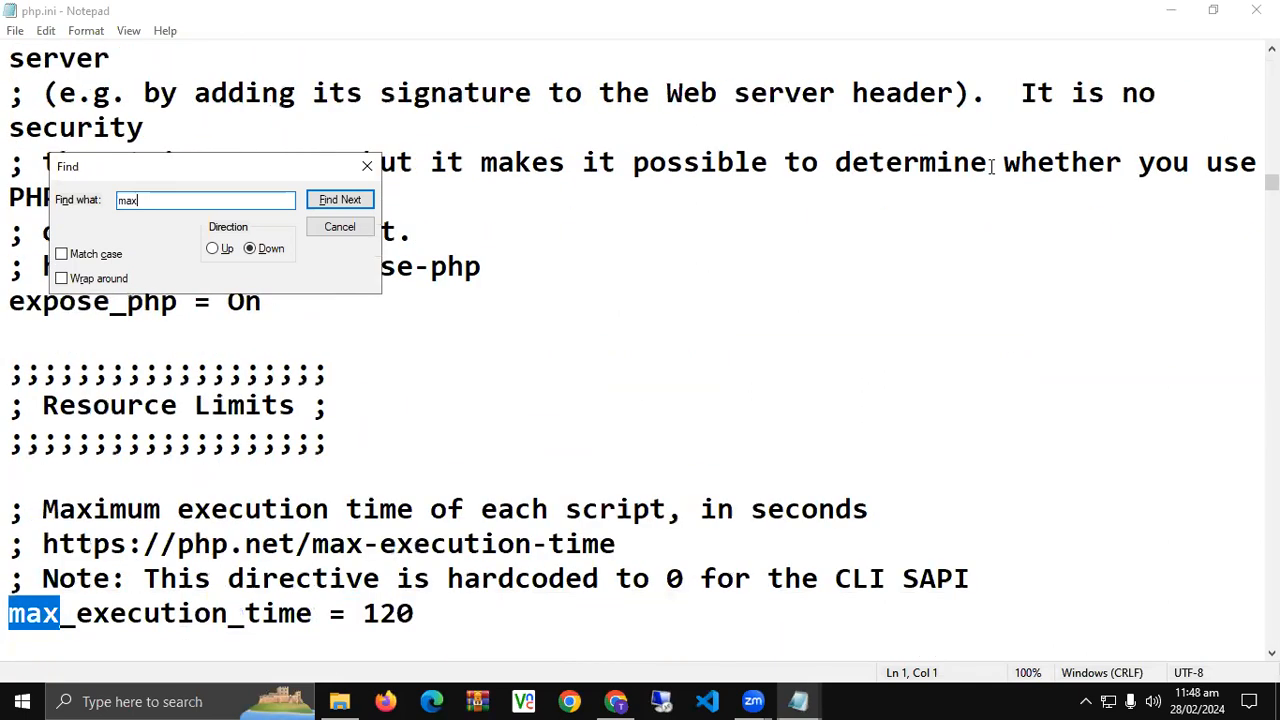
pyautogui.press('Return')
pyautogui.press('Return')
pyautogui.press('Return')
pyautogui.press('Return')
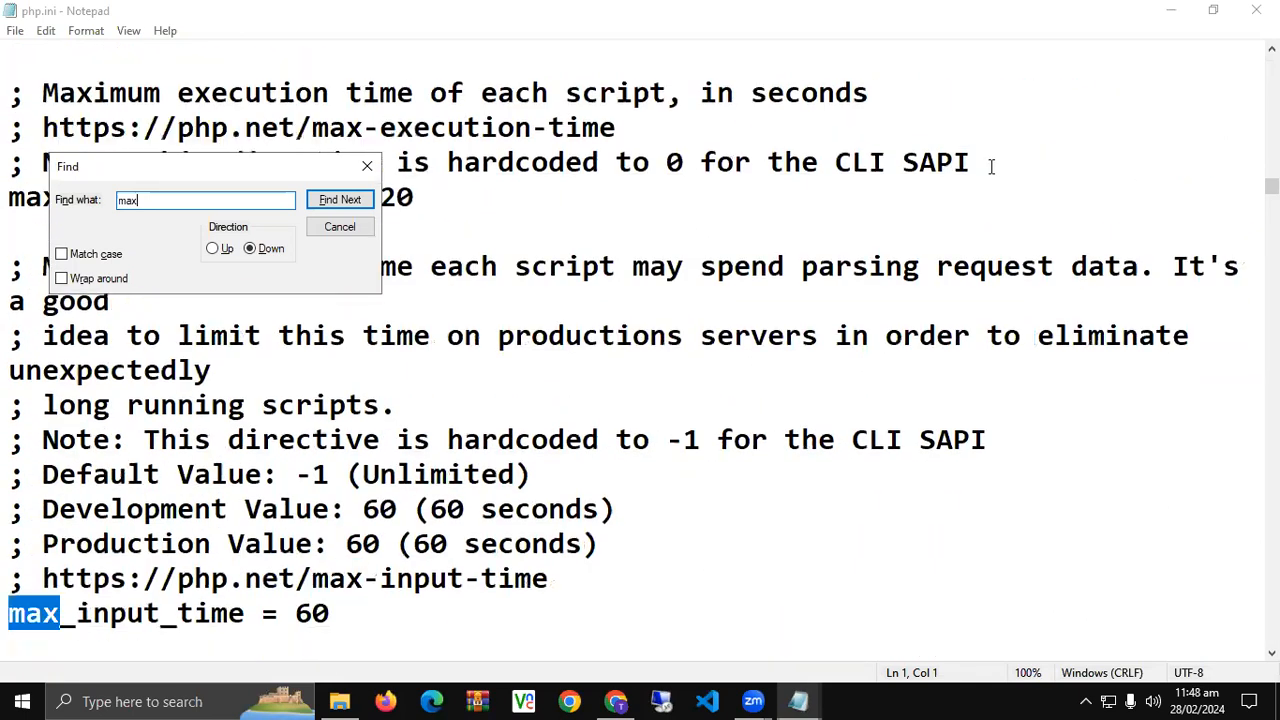
pyautogui.press('Return')
pyautogui.press('Return')
pyautogui.press('Return')
pyautogui.press('Return')
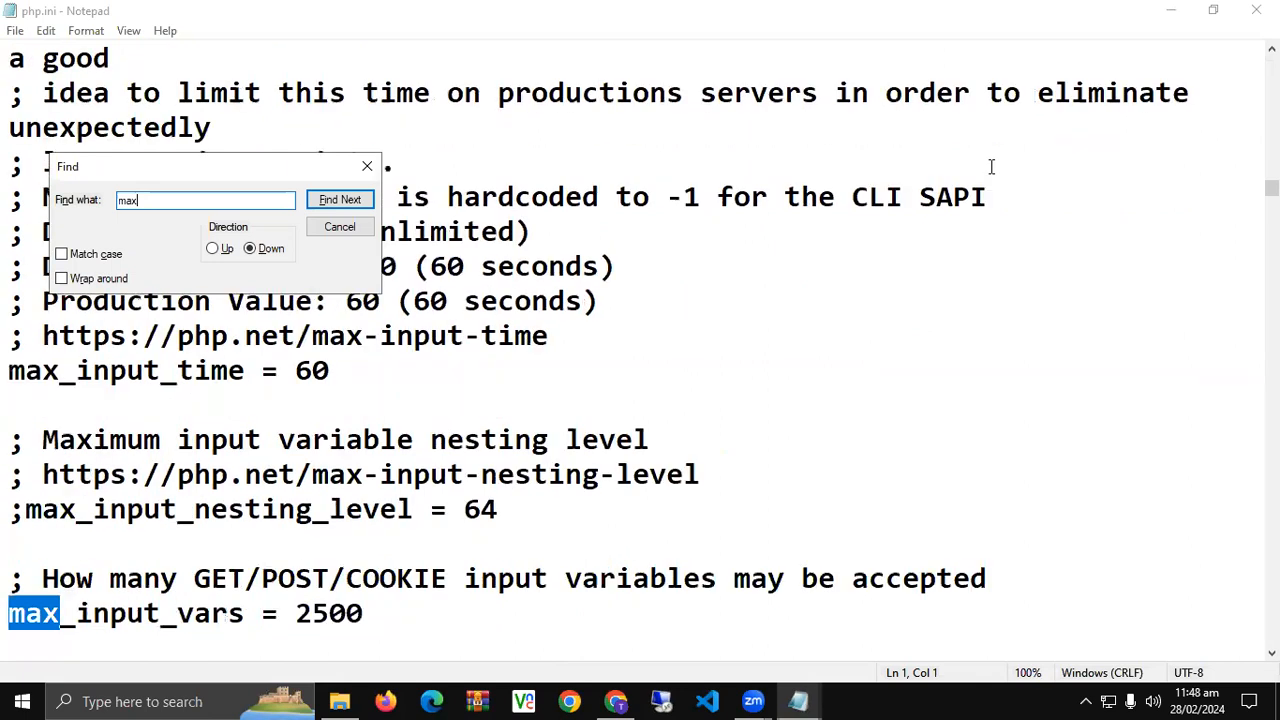
pyautogui.press('Return')
pyautogui.press('Return')
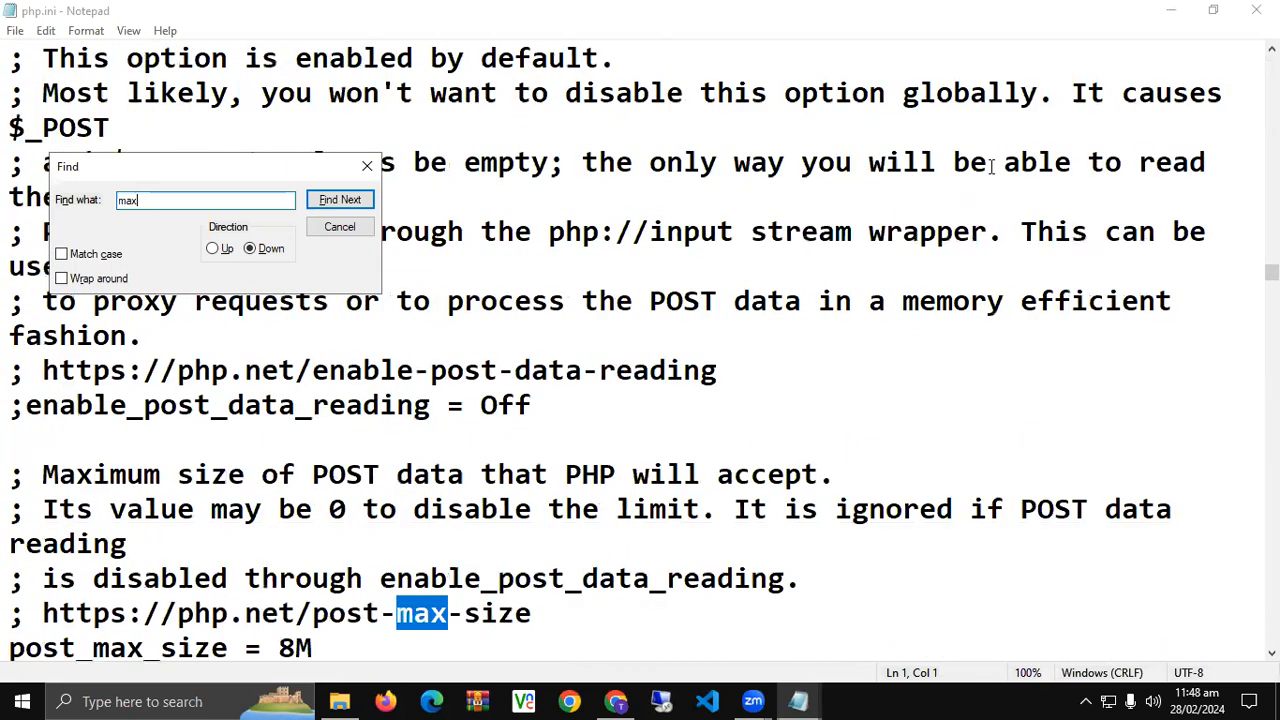
pyautogui.press('Return')
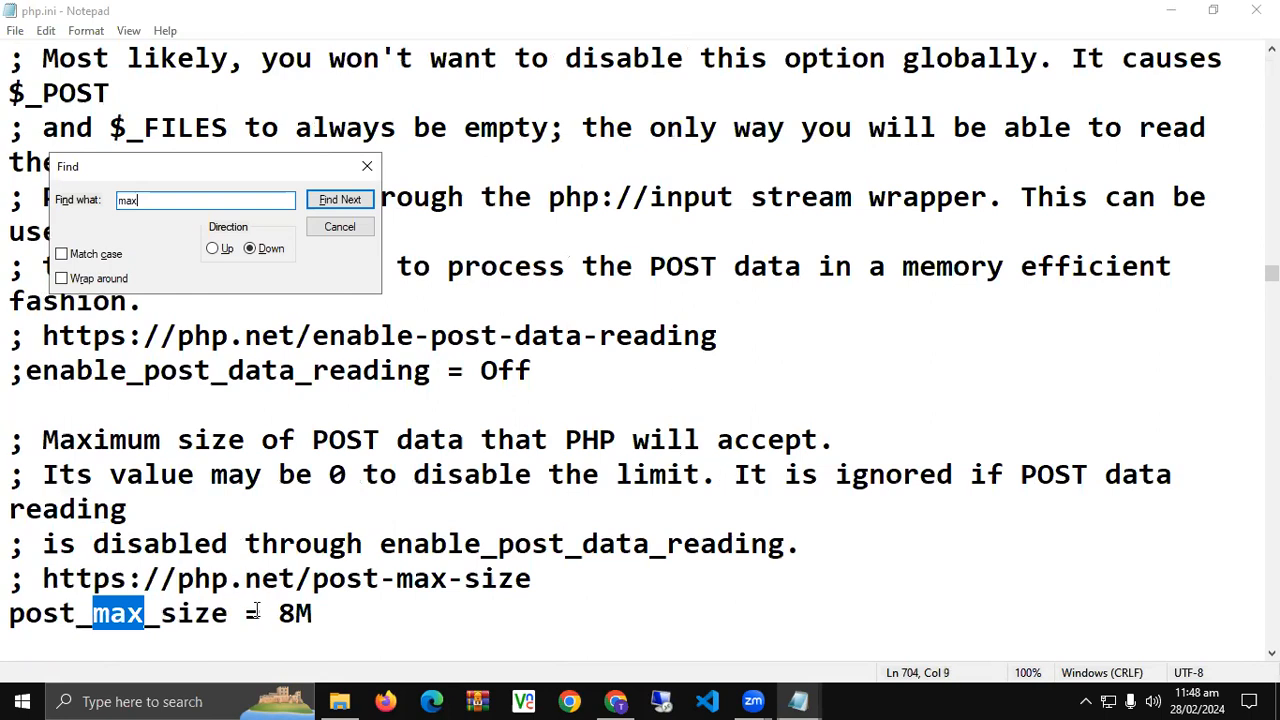
# - Set post_max_size to 800M and upload_max_filesize from 2M to 200M
pyautogui.click(295, 613)
pyautogui.write('00')
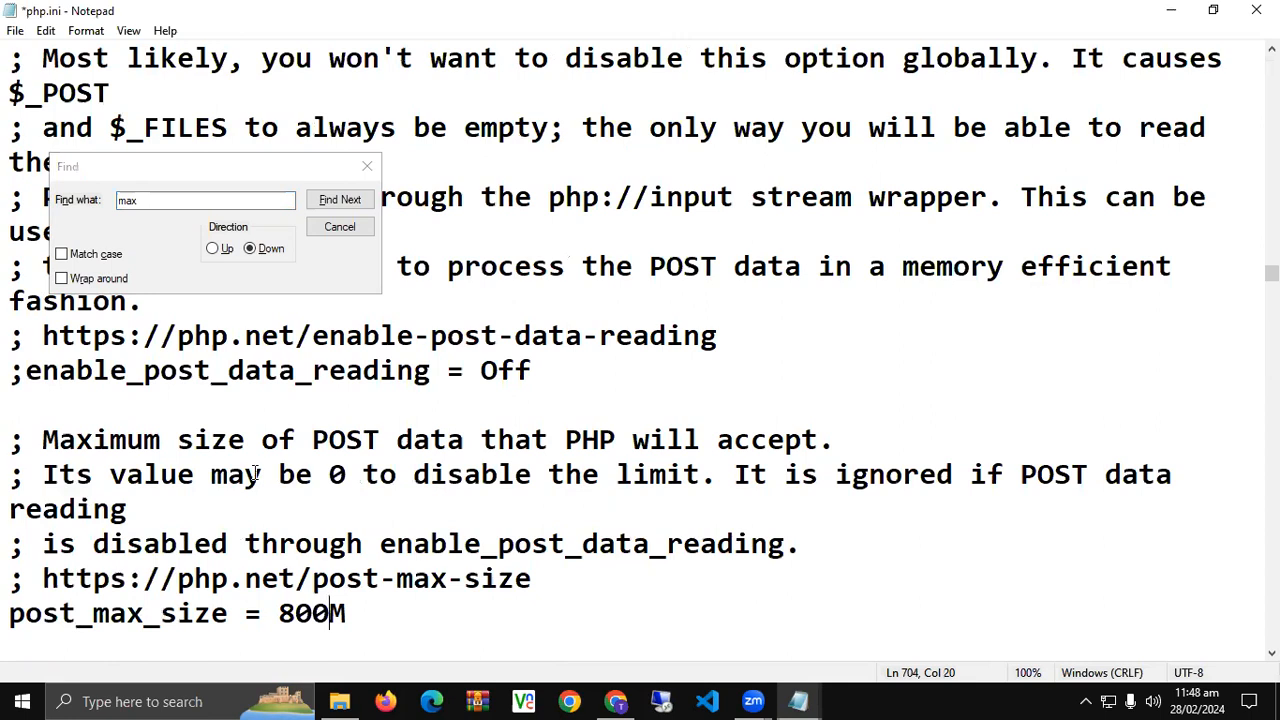
pyautogui.click(194, 204)
pyautogui.click(330, 201)
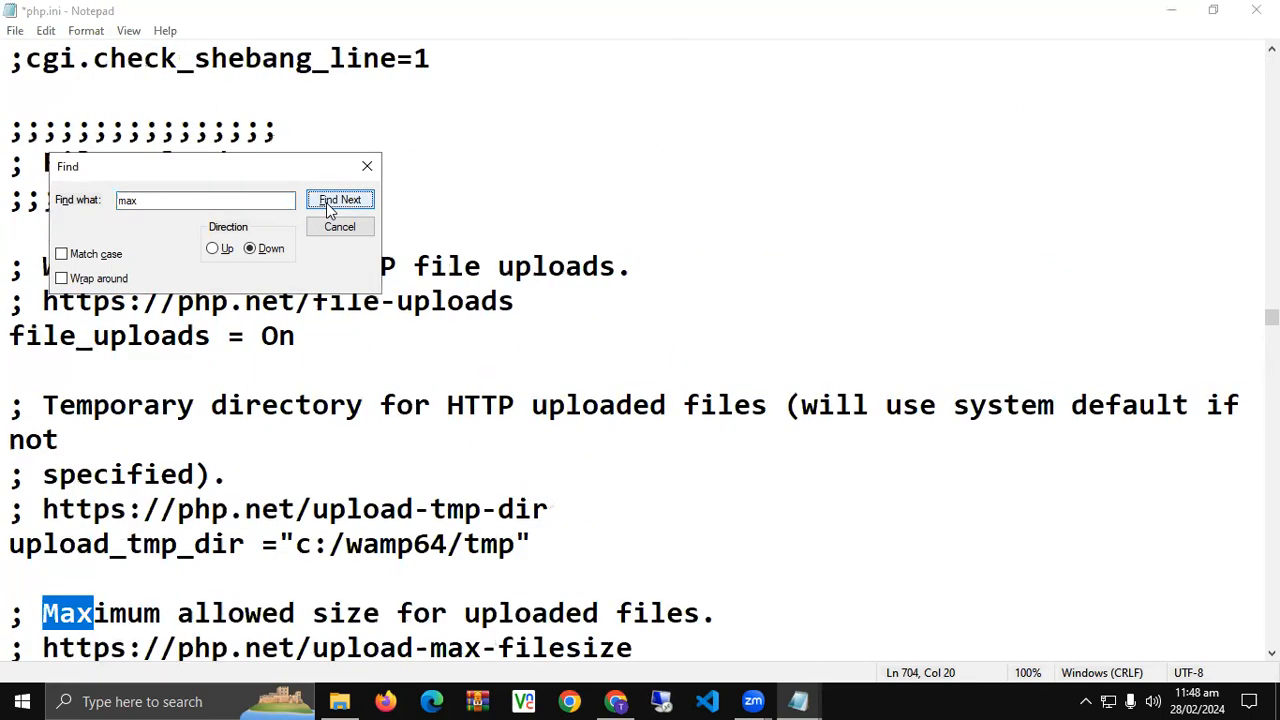
pyautogui.click(326, 202)
pyautogui.click(398, 614)
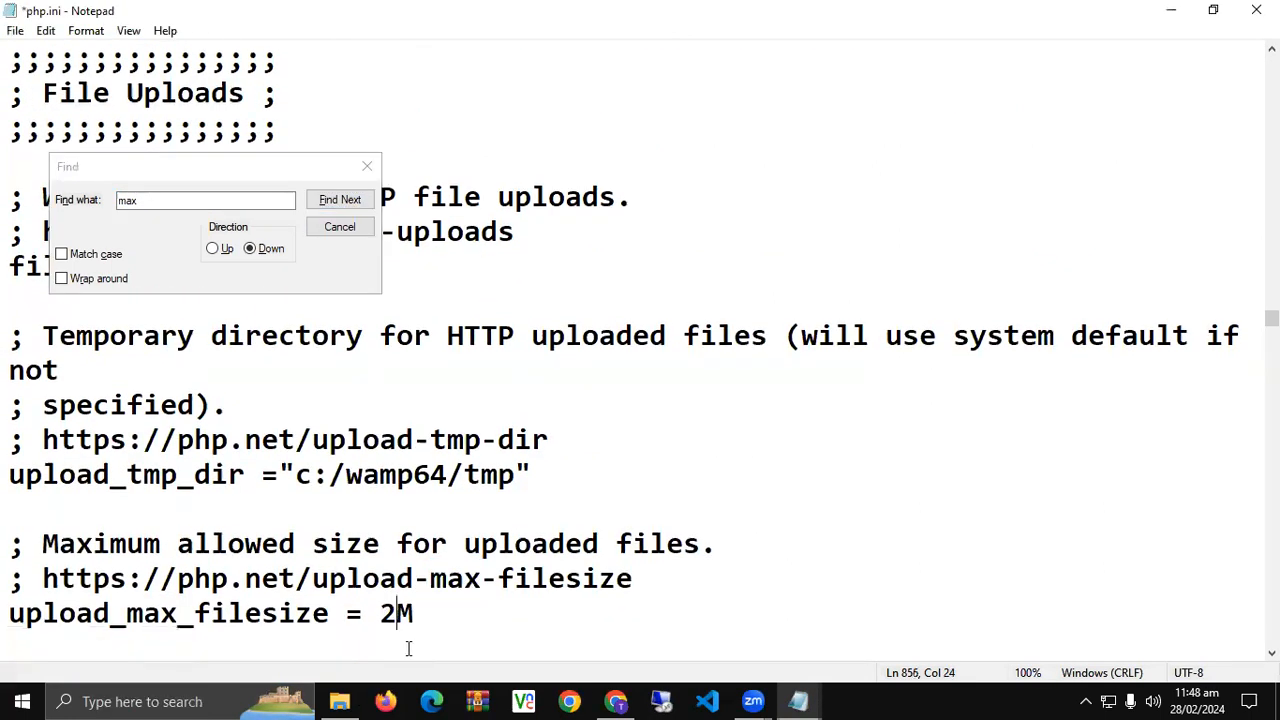
pyautogui.write('00')
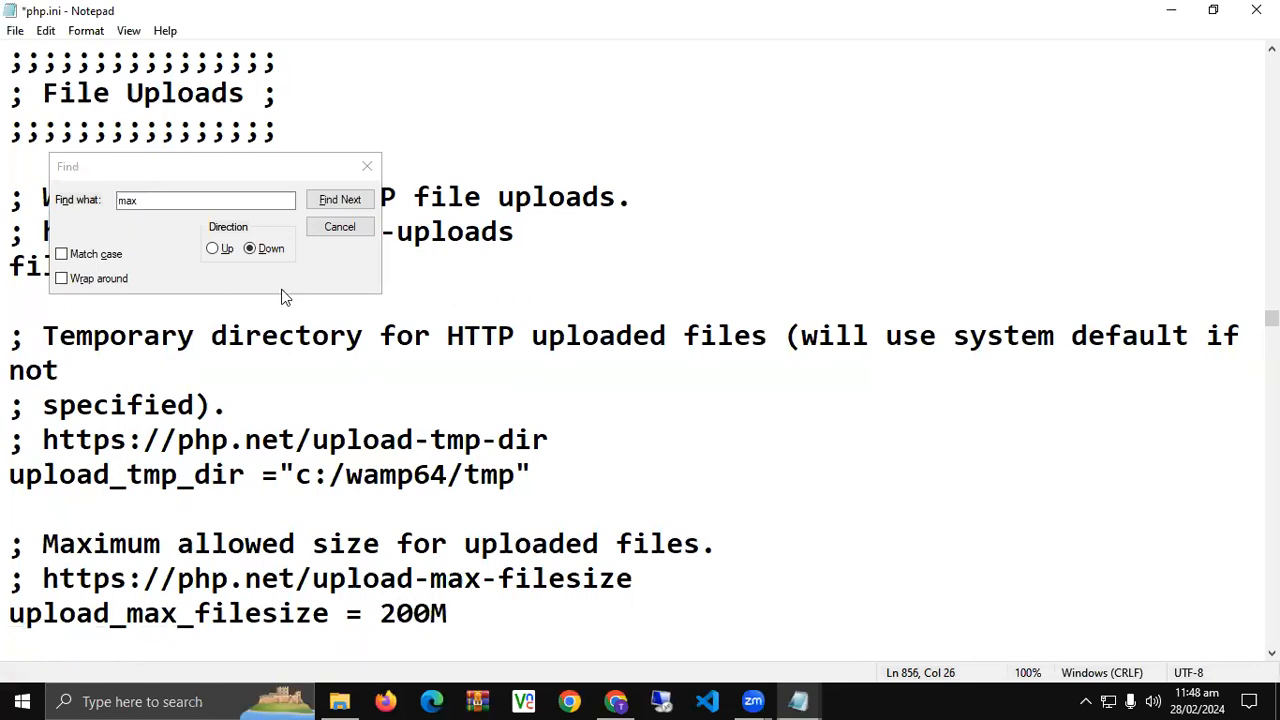
# - Save the edited php.ini and close Notepad
pyautogui.click(340, 226)
pyautogui.hotkey('ctrl', 's')
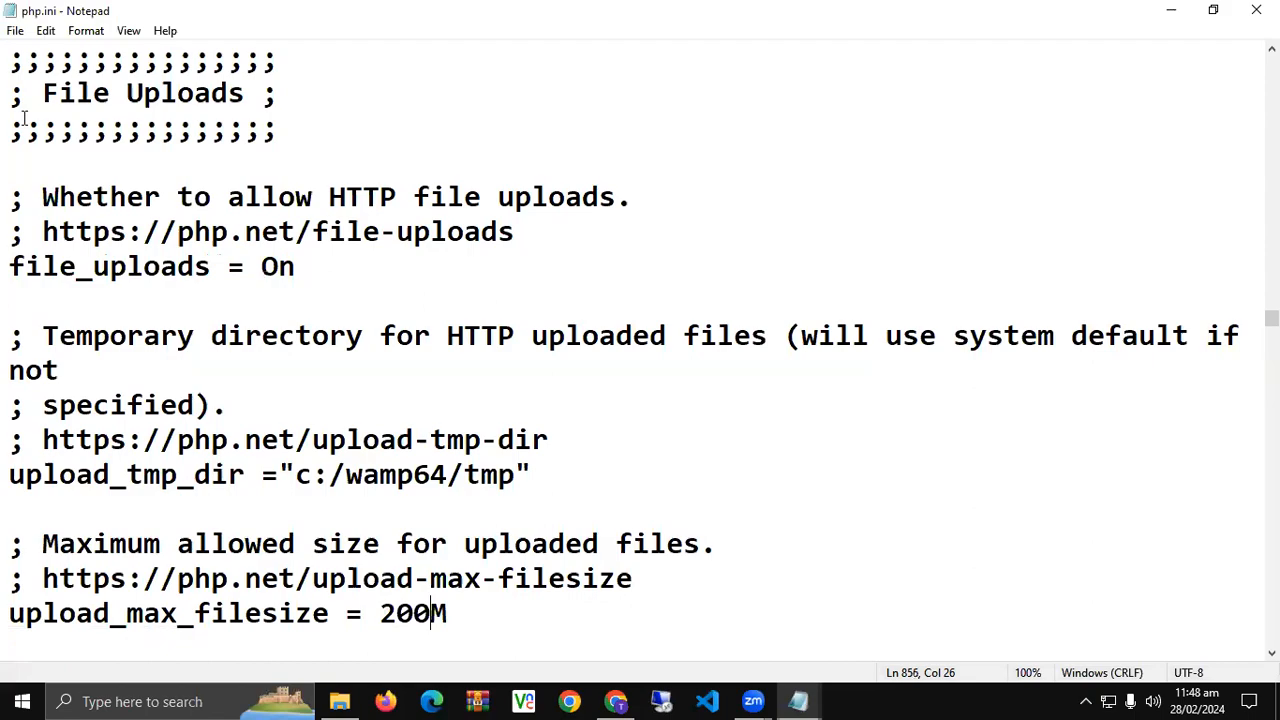
pyautogui.click(1256, 10)
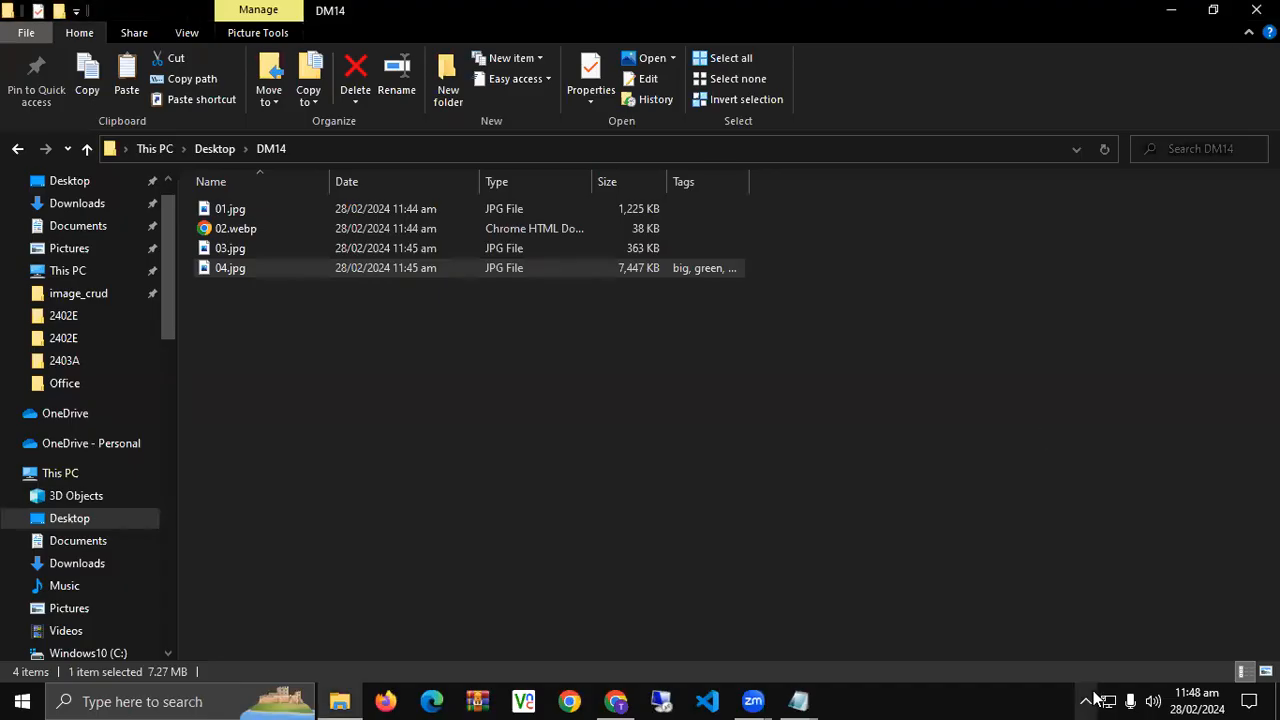
# - Restart all WampServer services and return to the browser's Media Library
pyautogui.click(1086, 701)
pyautogui.click(1105, 592)
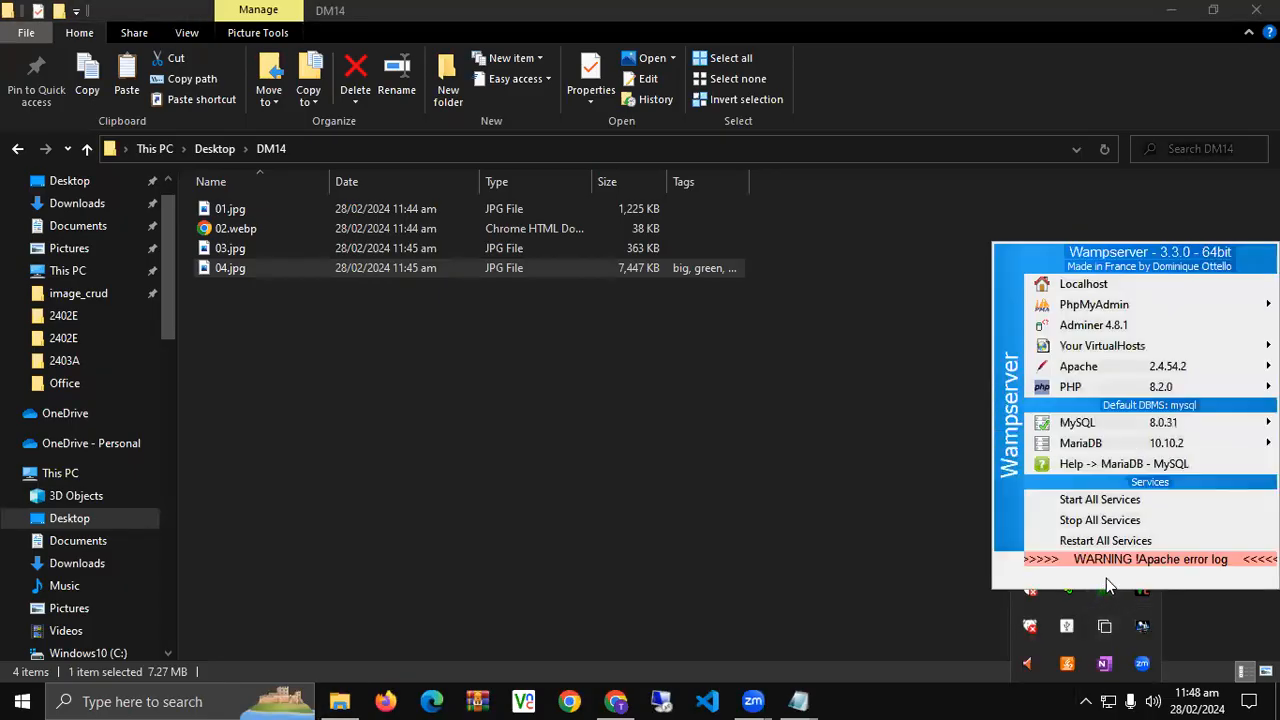
pyautogui.click(1110, 546)
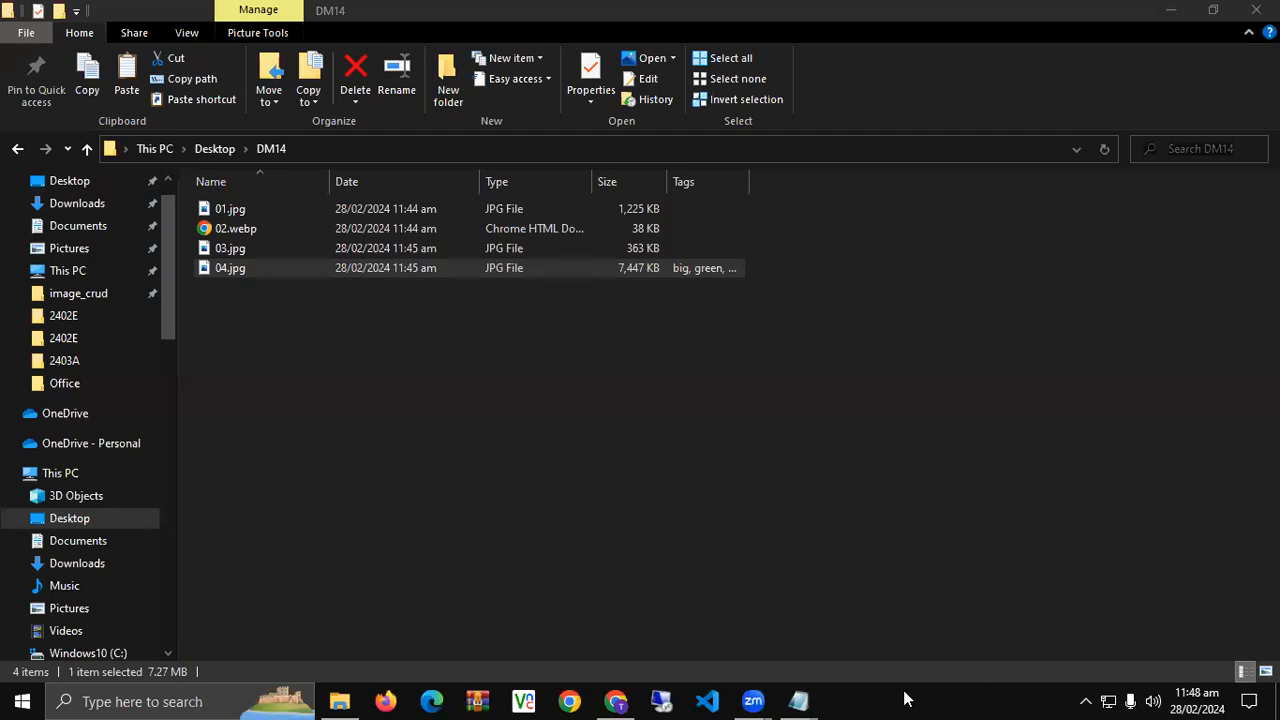
pyautogui.click(615, 701)
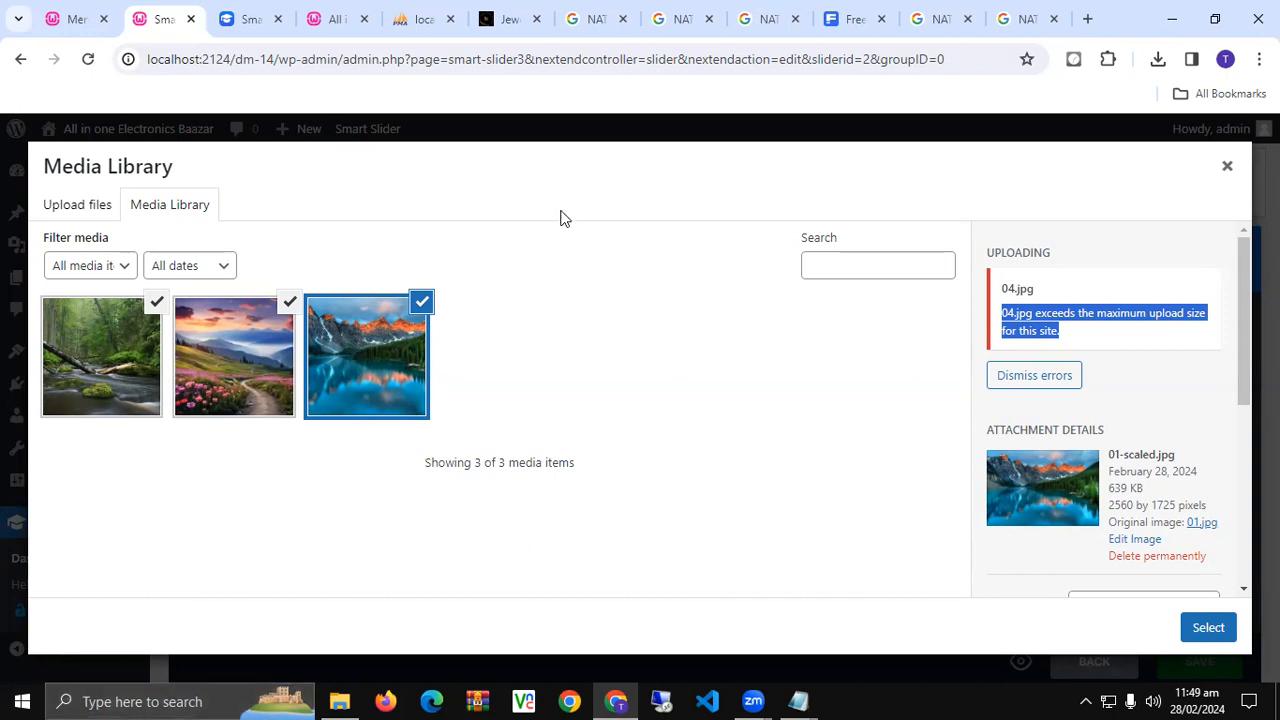
# - Switch to the Jewelicious by Rida shop tab and scroll through its homepage
pyautogui.click(420, 19)
pyautogui.click(493, 10)
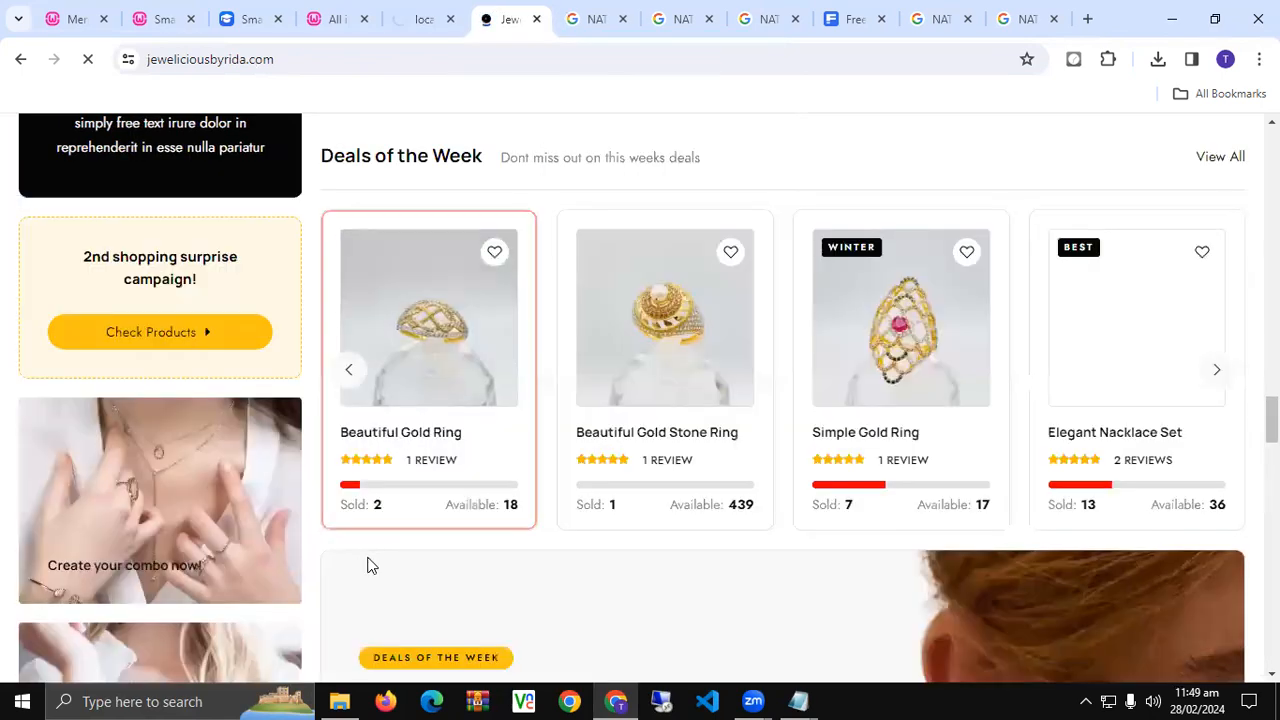
pyautogui.scroll(10, 366, 565)
pyautogui.scroll(-8, 368, 565)
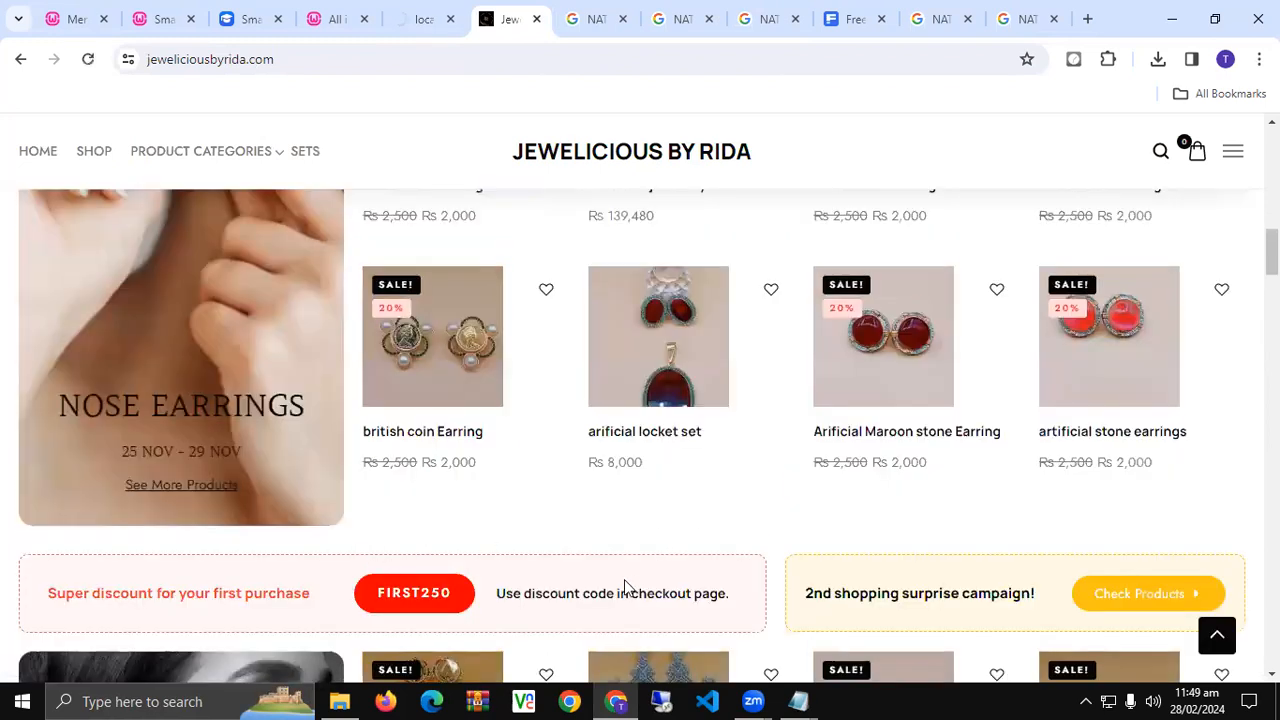
pyautogui.scroll(-1, 600, 548)
pyautogui.scroll(5, 604, 548)
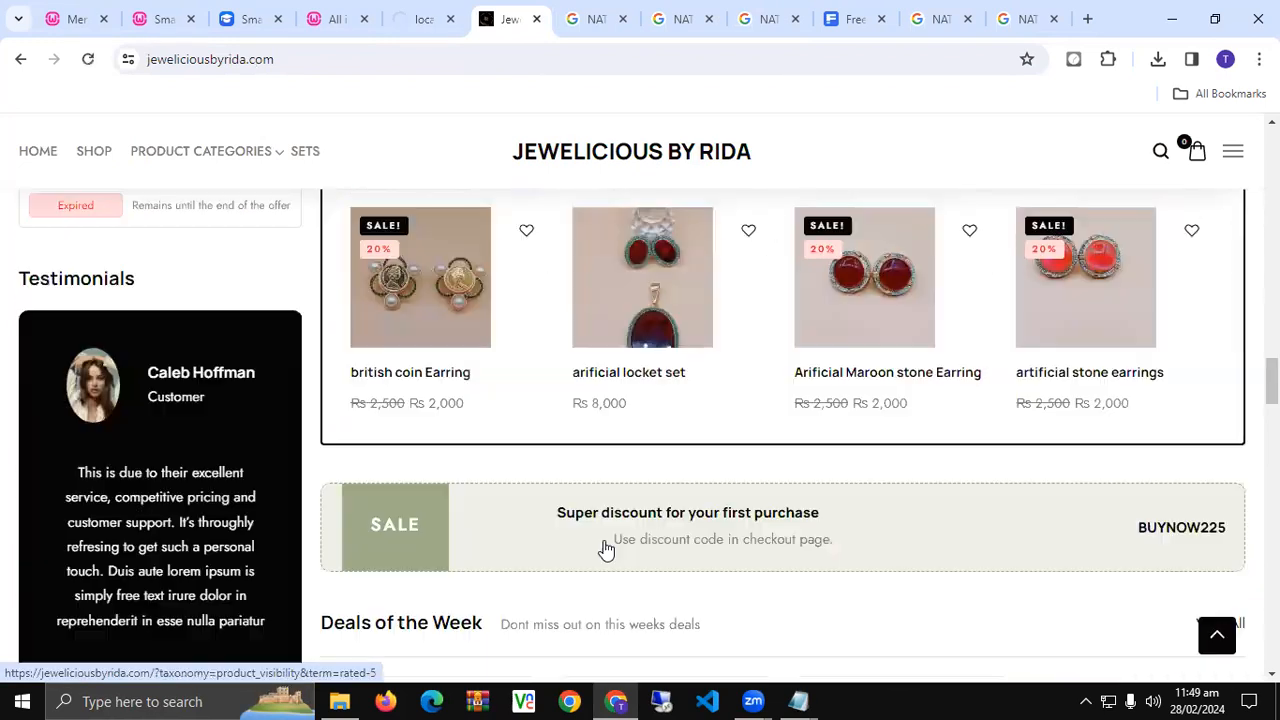
# - Load krhandicraft.com in the Google Images nature search tab
pyautogui.scroll(-9, 604, 548)
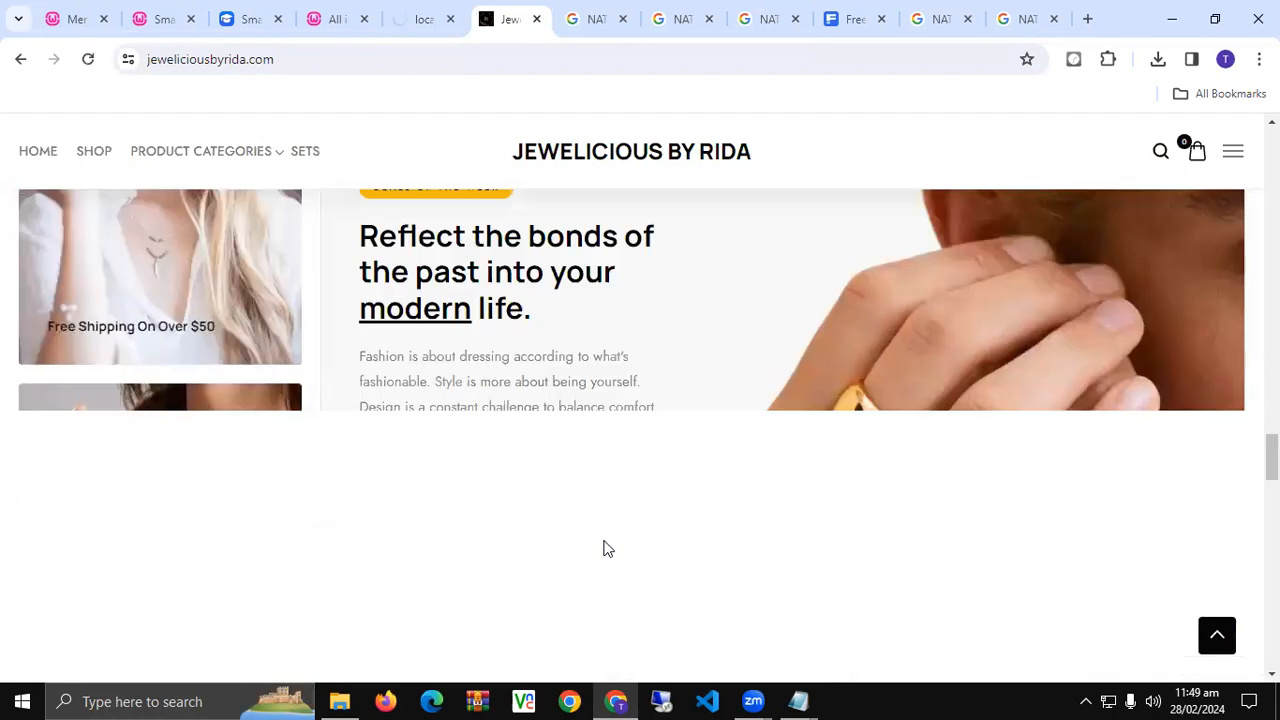
pyautogui.scroll(6, 604, 546)
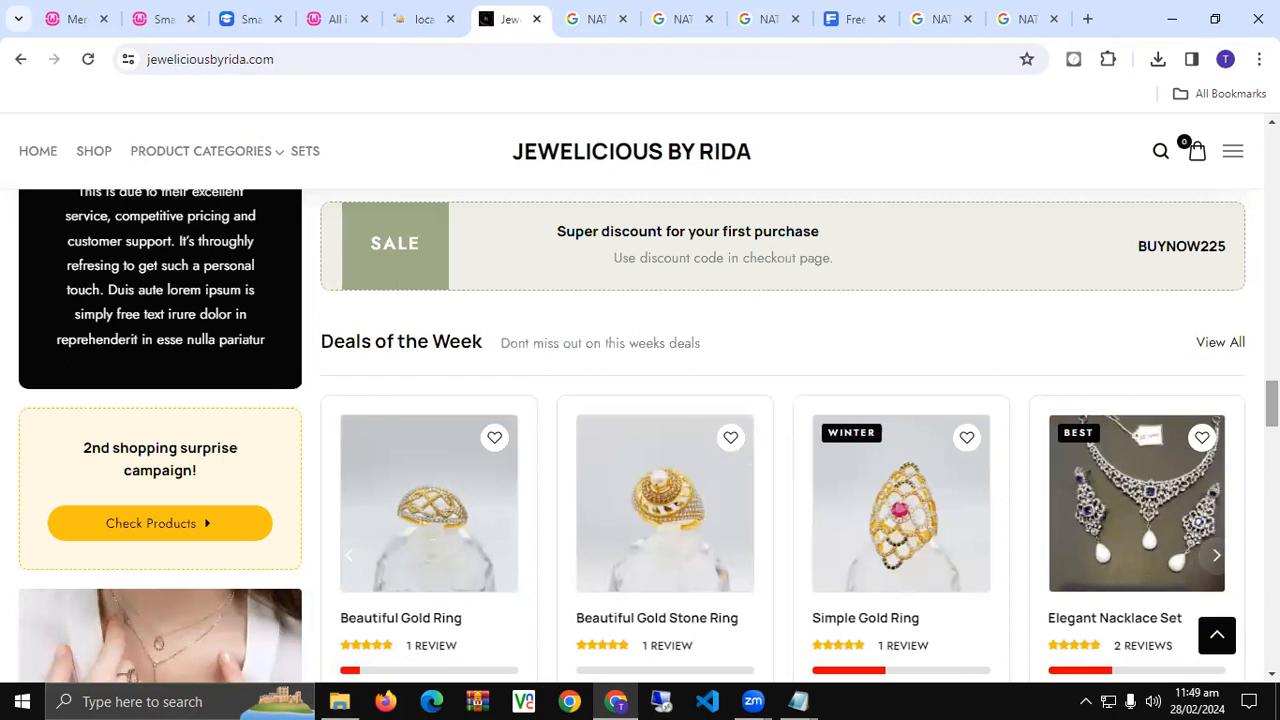
pyautogui.moveTo(1272, 403); pyautogui.dragTo(1272, 145)
pyautogui.click(598, 20)
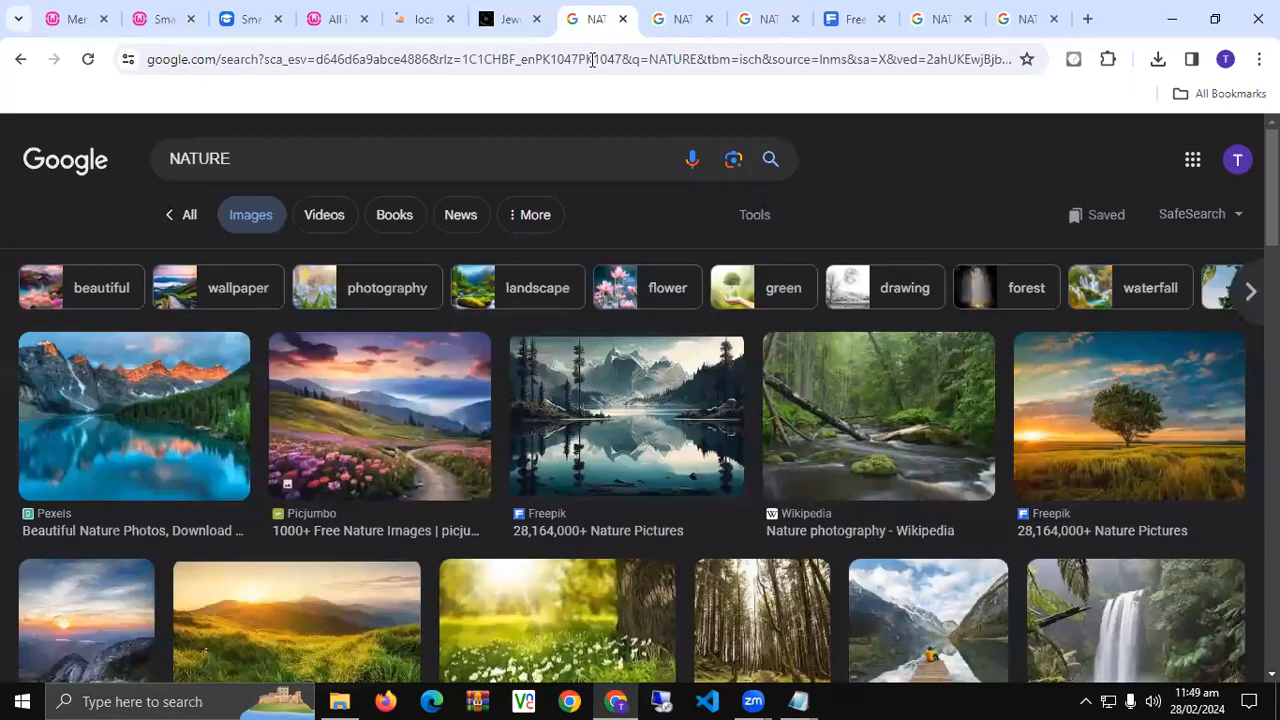
pyautogui.click(593, 59)
pyautogui.write('k')
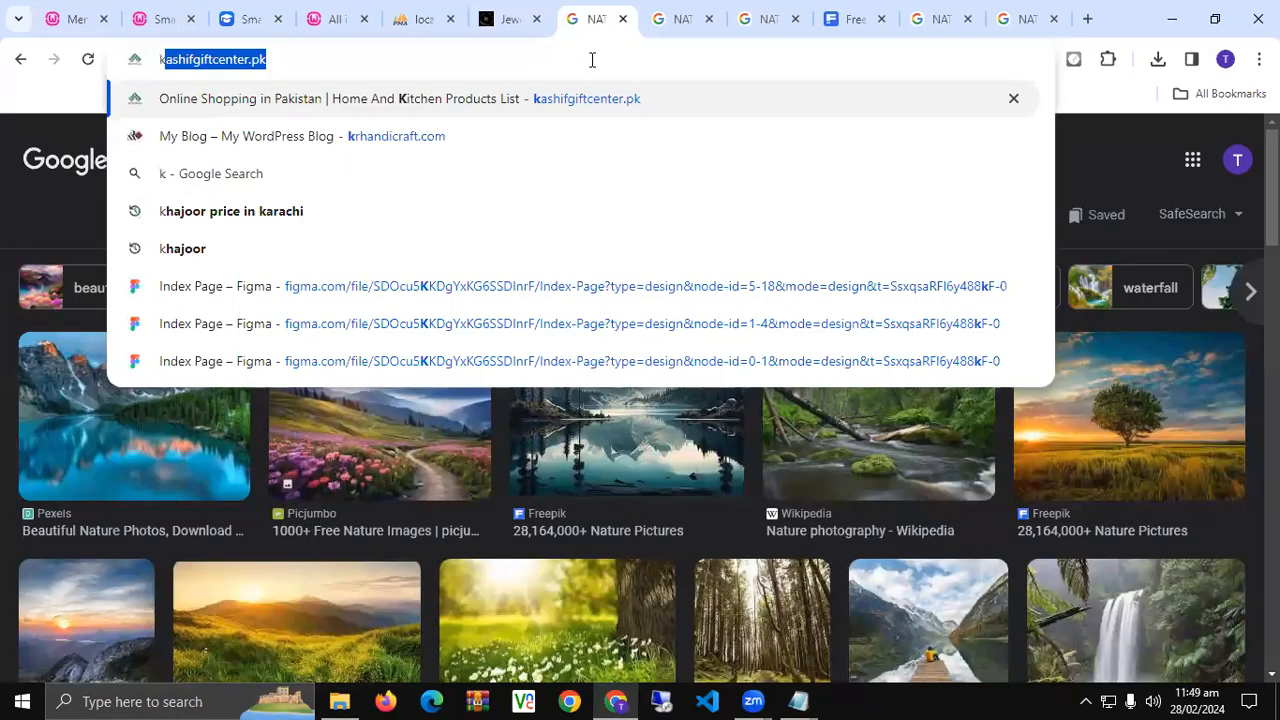
pyautogui.press('Down')
pyautogui.press('Return')
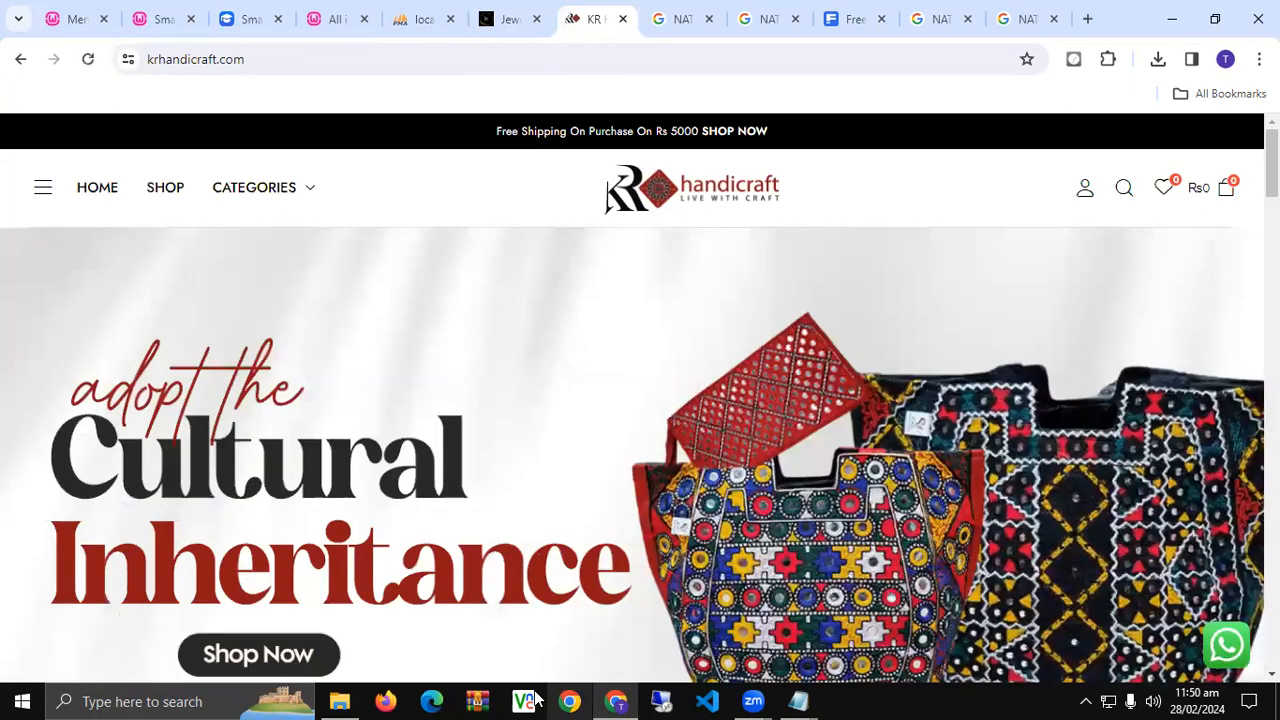
# - Scroll through the KR Handicraft storefront and close the Jewelicious tab
pyautogui.scroll(-10, 648, 440)
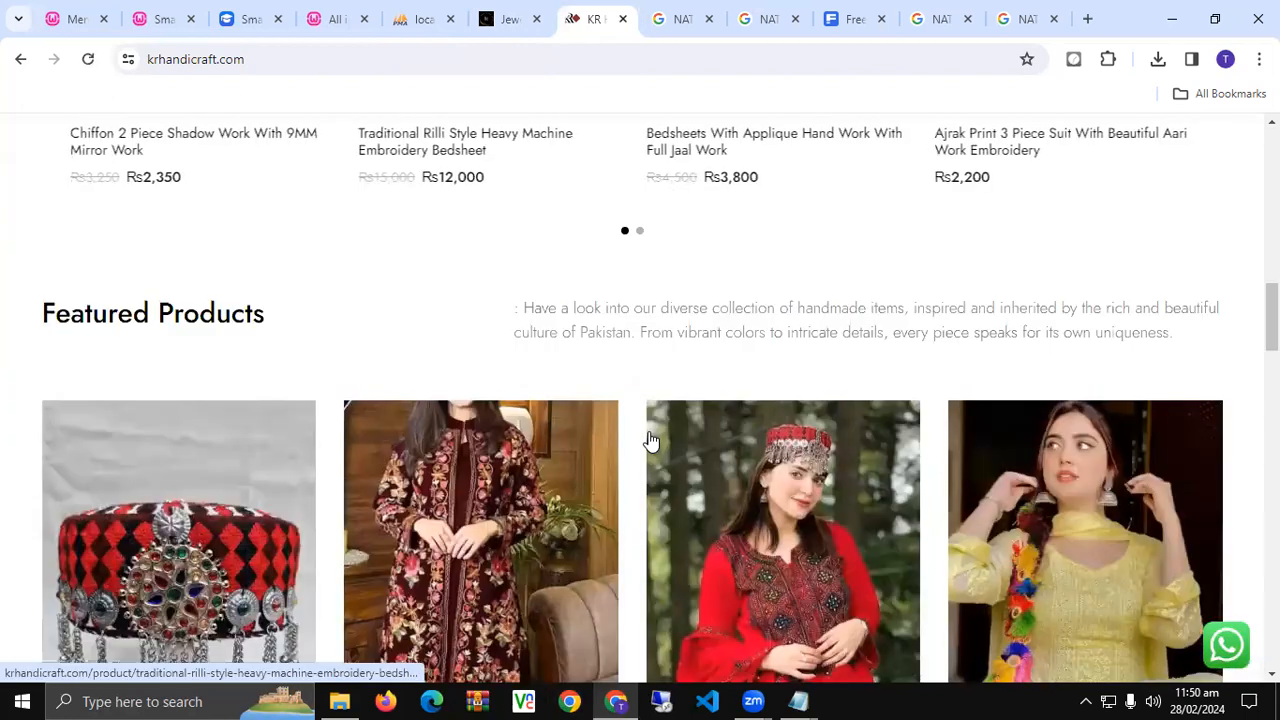
pyautogui.scroll(-4, 651, 441)
pyautogui.scroll(-4, 652, 443)
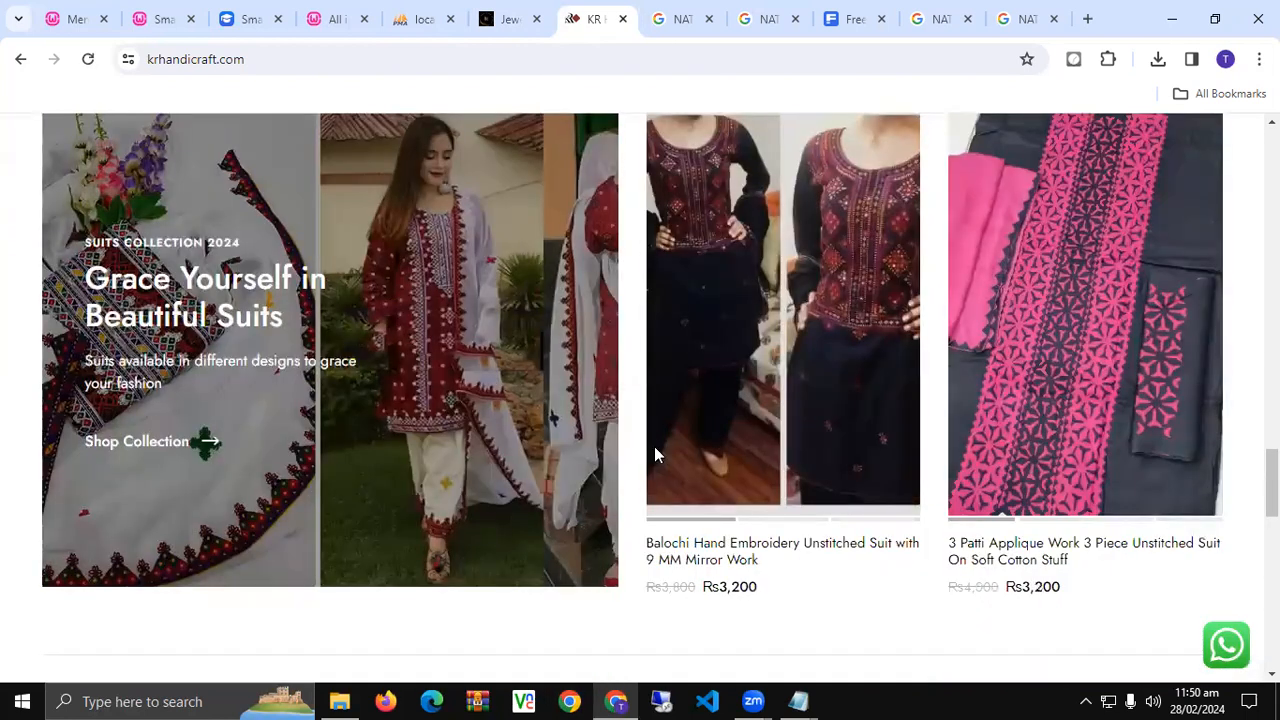
pyautogui.scroll(-5, 654, 446)
pyautogui.scroll(-5, 655, 455)
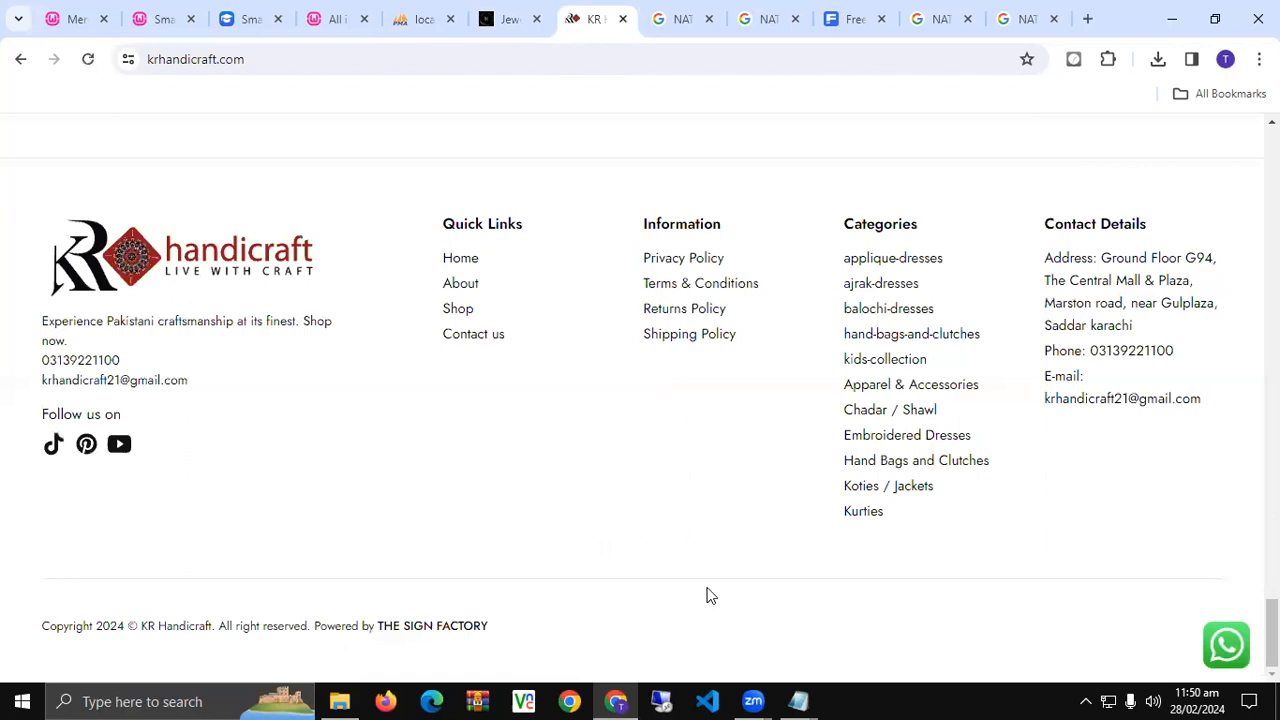
pyautogui.click(536, 19)
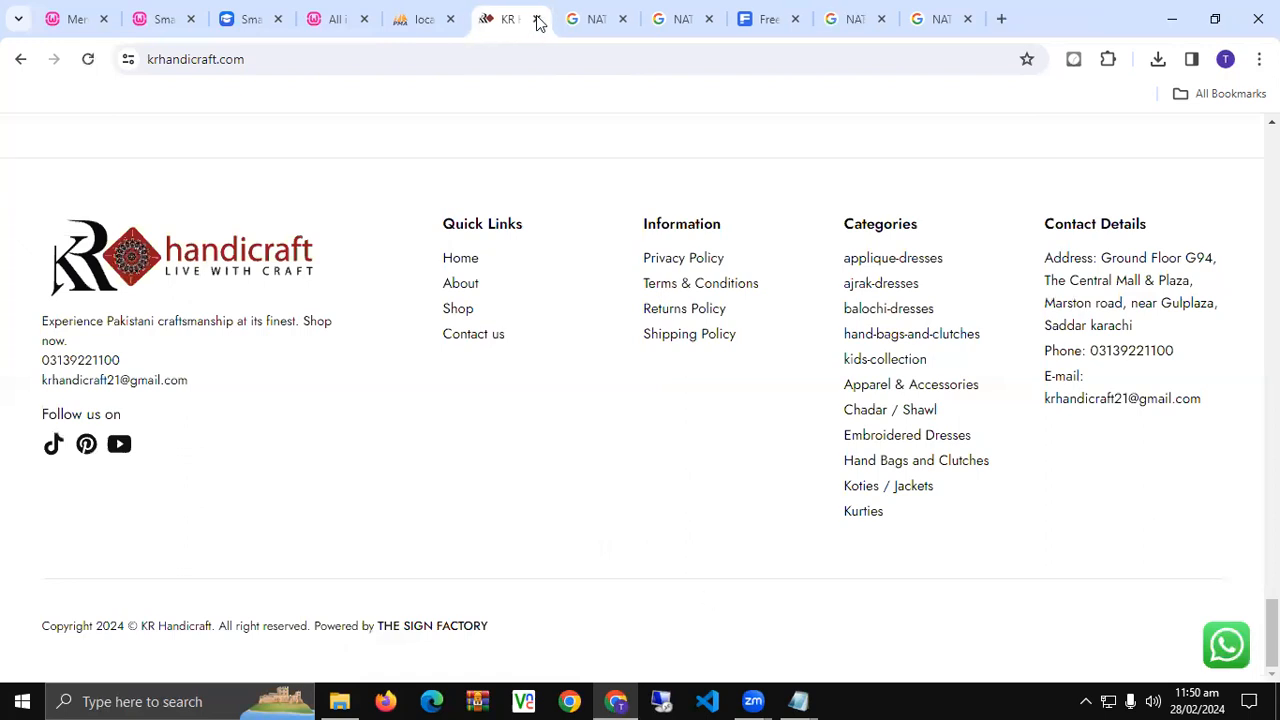
# - Close the KR Handicraft, Google image, Freepik and phpMyAdmin tabs and return to Smart Slider admin
pyautogui.click(537, 19)
pyautogui.click(537, 19)
pyautogui.click(537, 19)
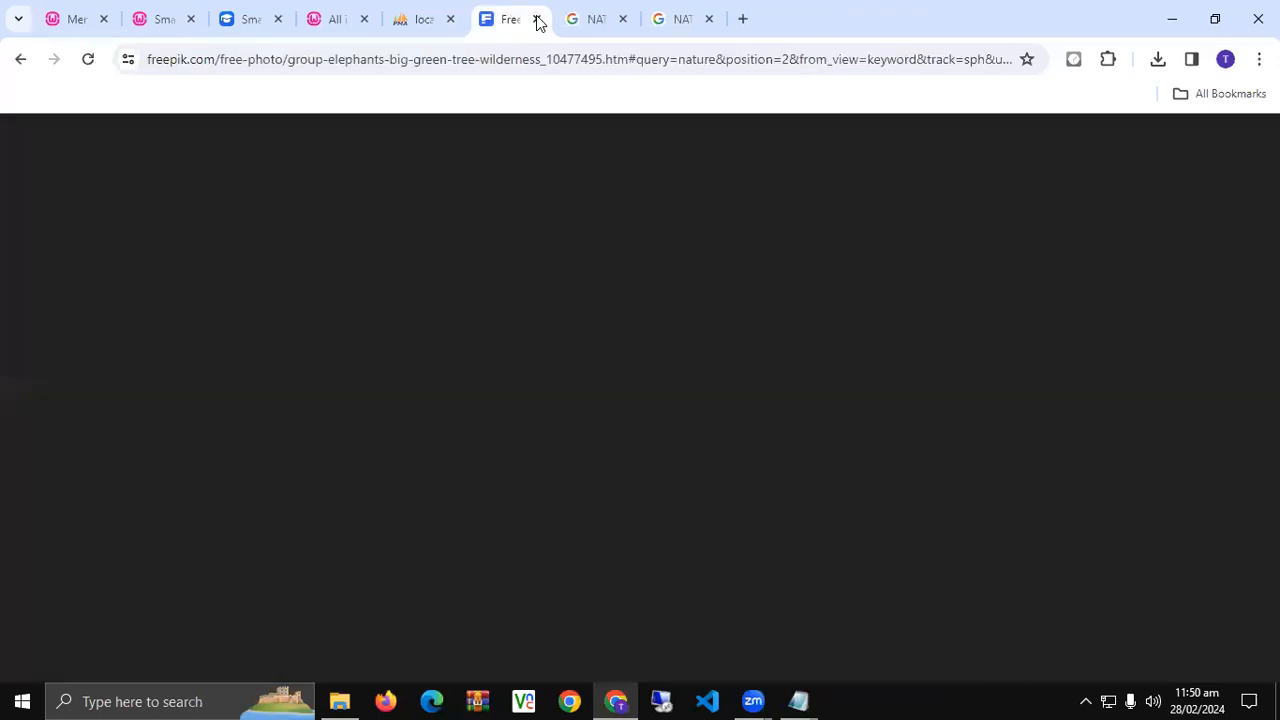
pyautogui.click(537, 19)
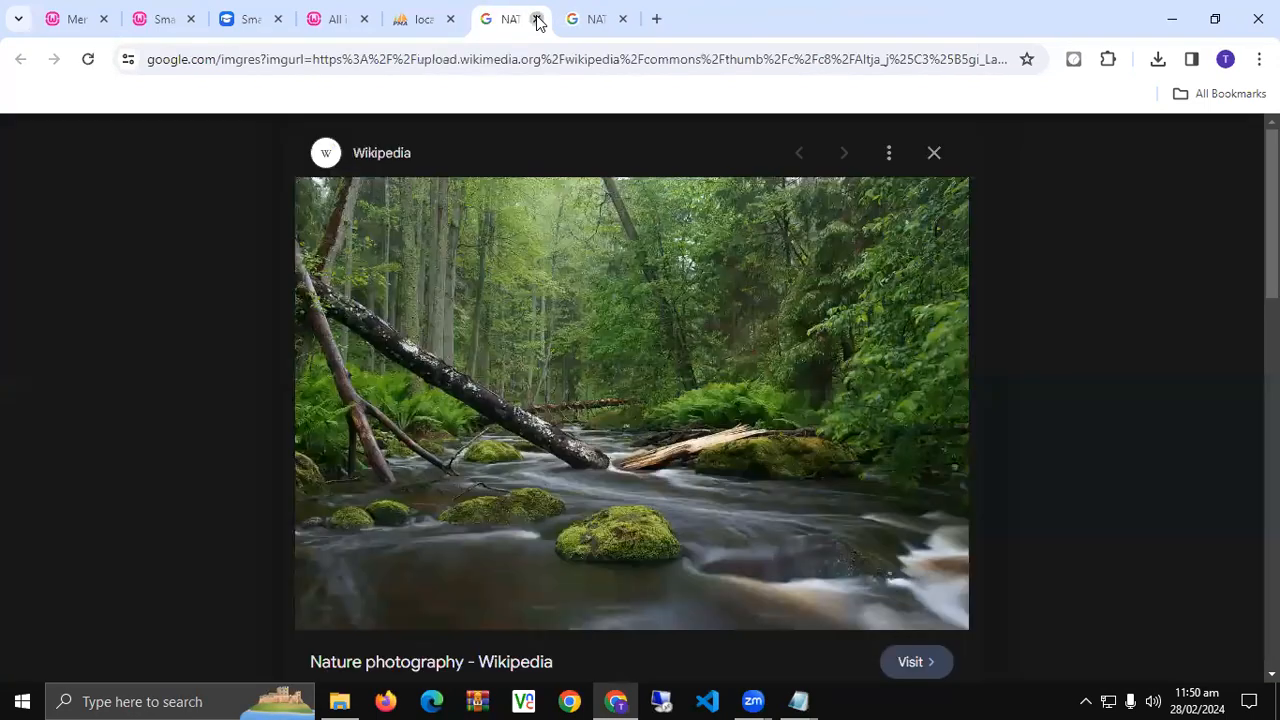
pyautogui.click(537, 19)
pyautogui.click(537, 19)
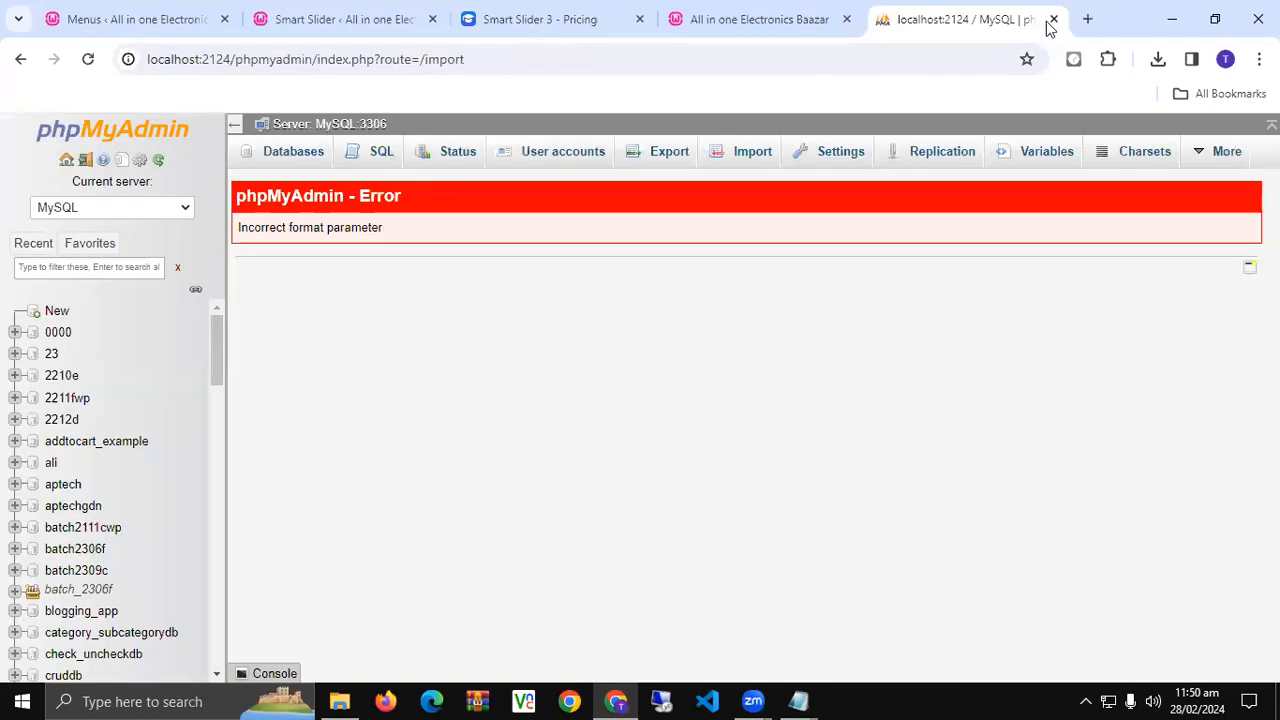
pyautogui.click(1052, 19)
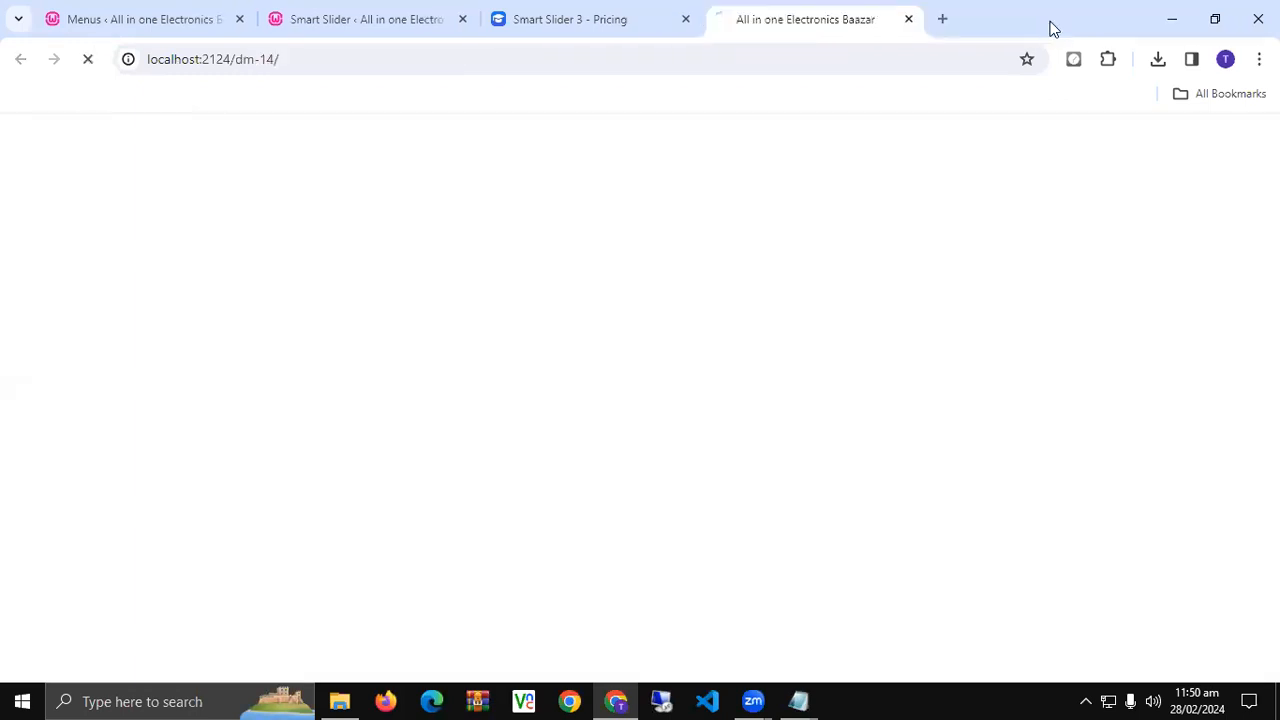
pyautogui.click(580, 14)
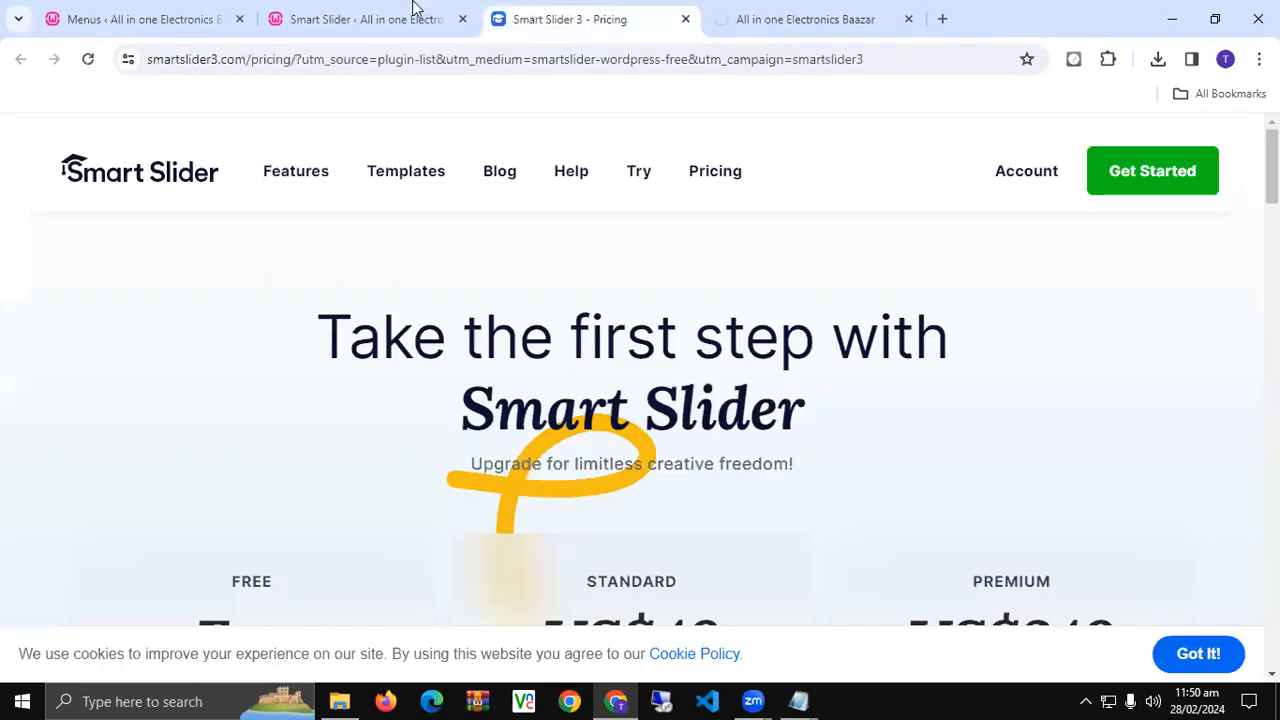
pyautogui.click(373, 12)
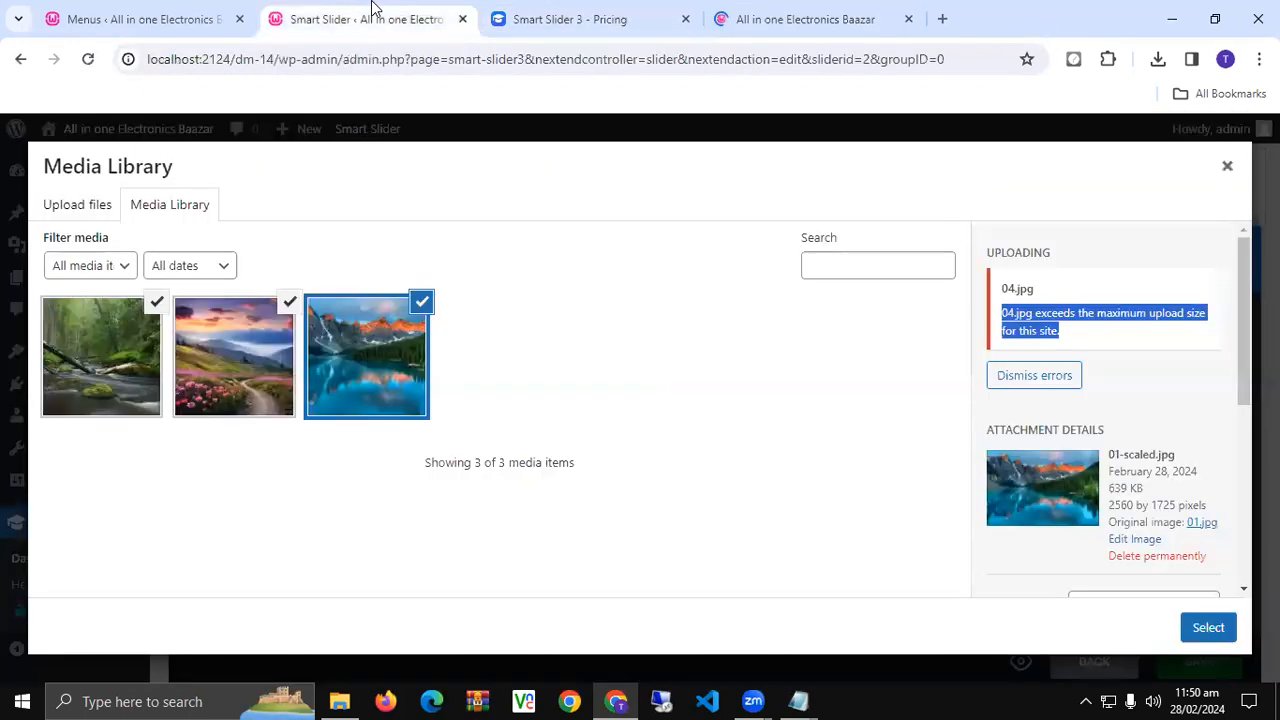
# - Attempt uploading 04.jpg from the computer, then cancel and close the media library
pyautogui.click(1088, 700)
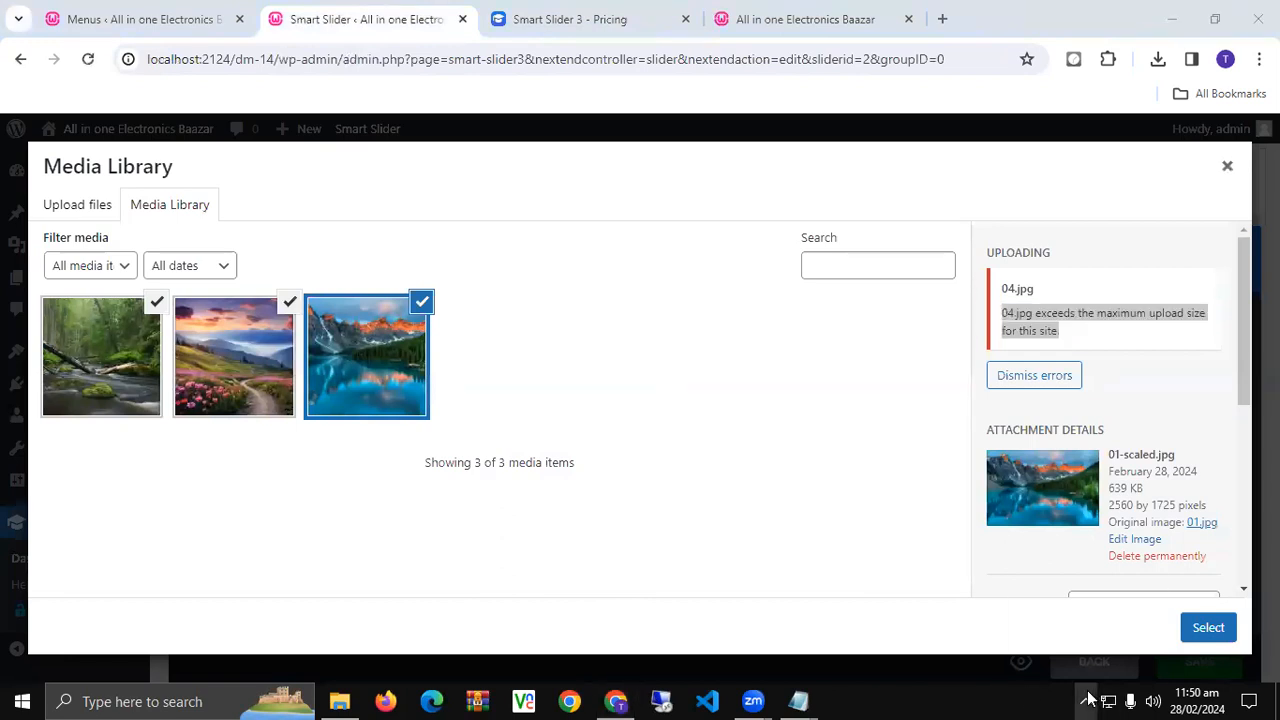
pyautogui.click(90, 204)
pyautogui.click(660, 435)
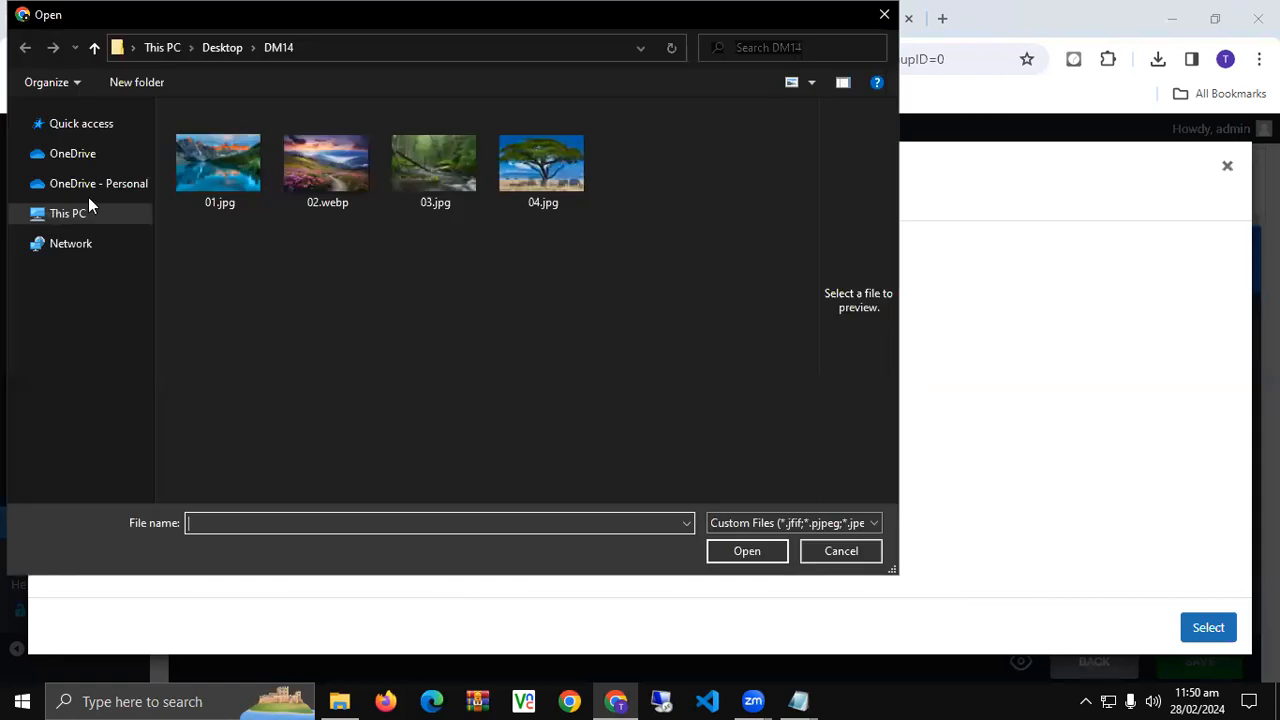
pyautogui.doubleClick(547, 140)
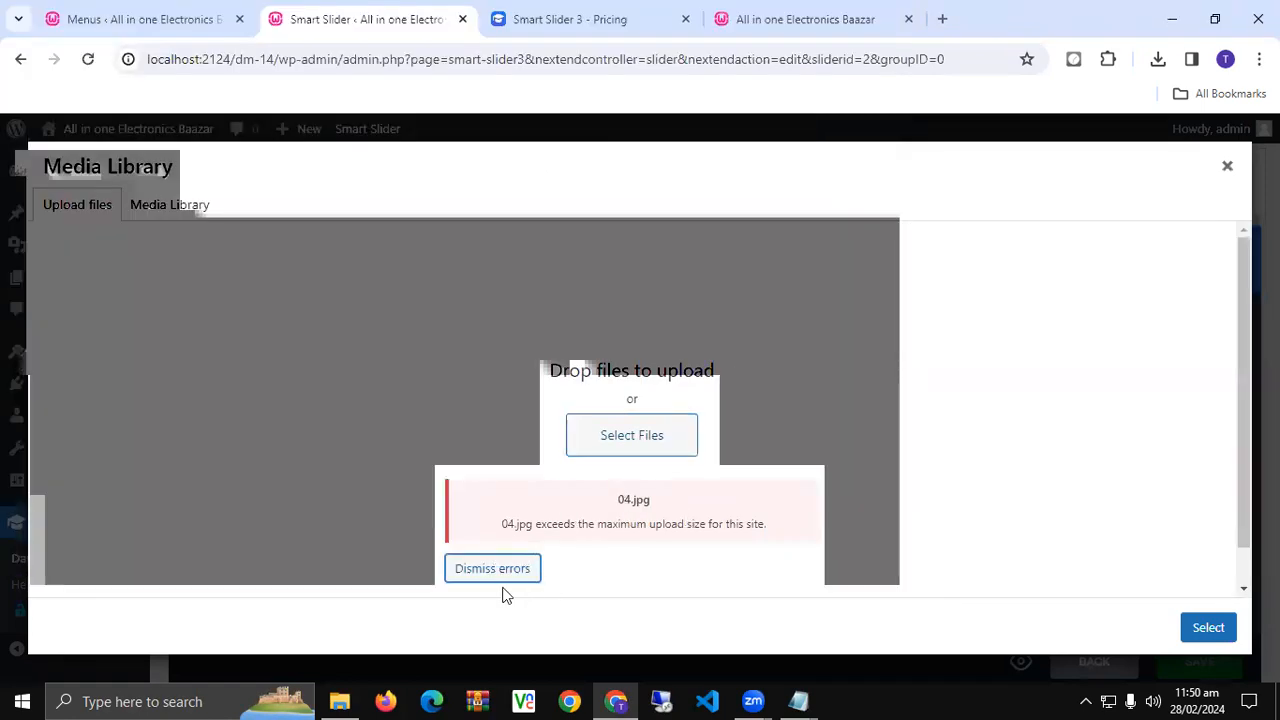
pyautogui.click(1222, 168)
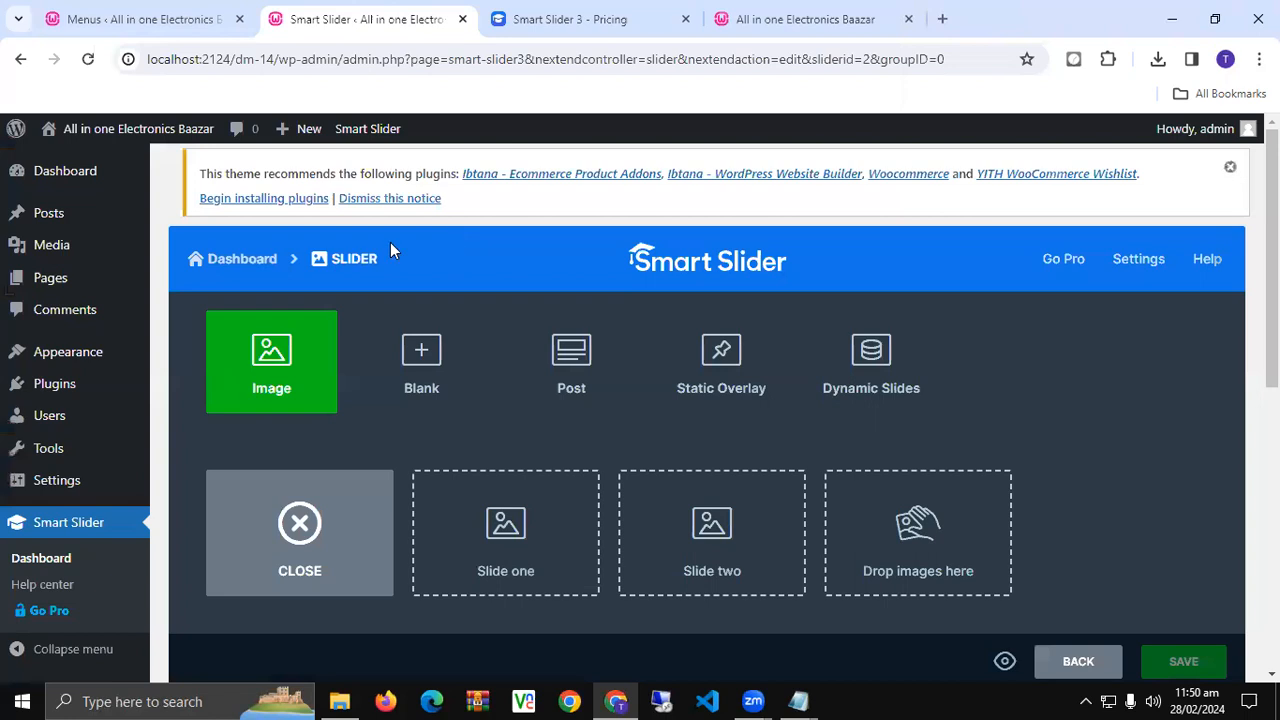
pyautogui.click(280, 366)
pyautogui.click(661, 440)
pyautogui.click(884, 14)
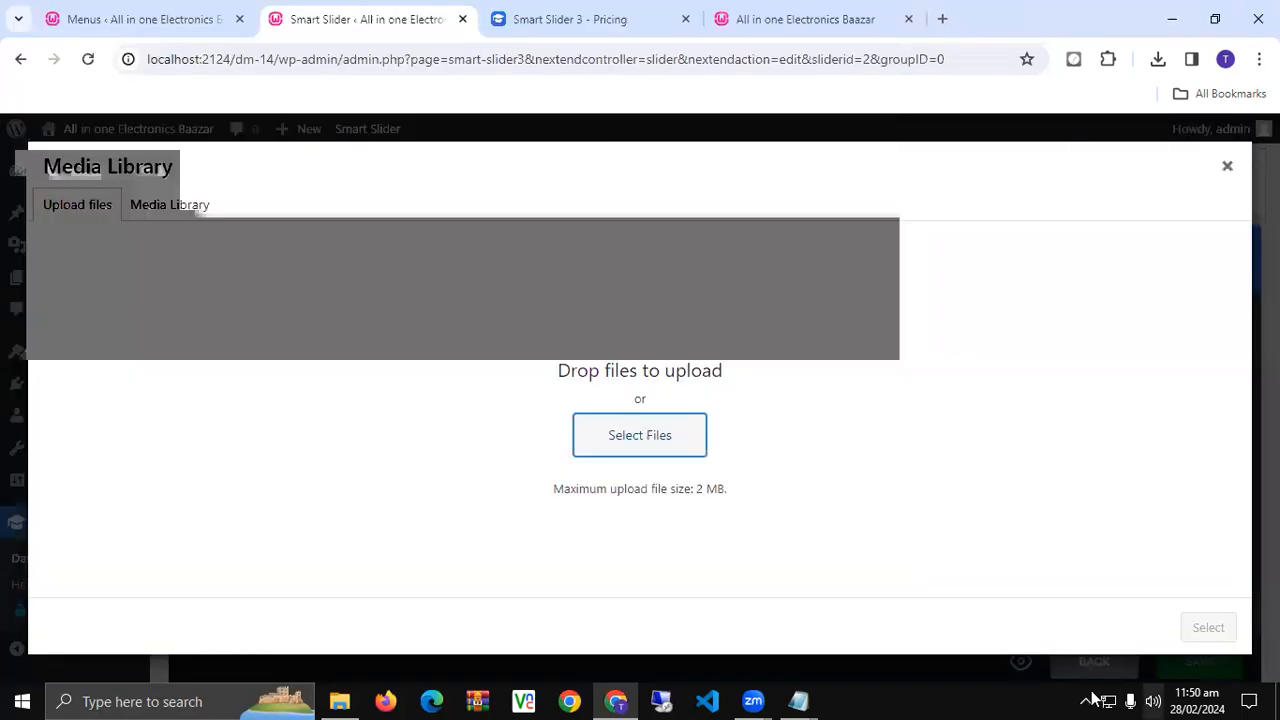
pyautogui.click(1228, 168)
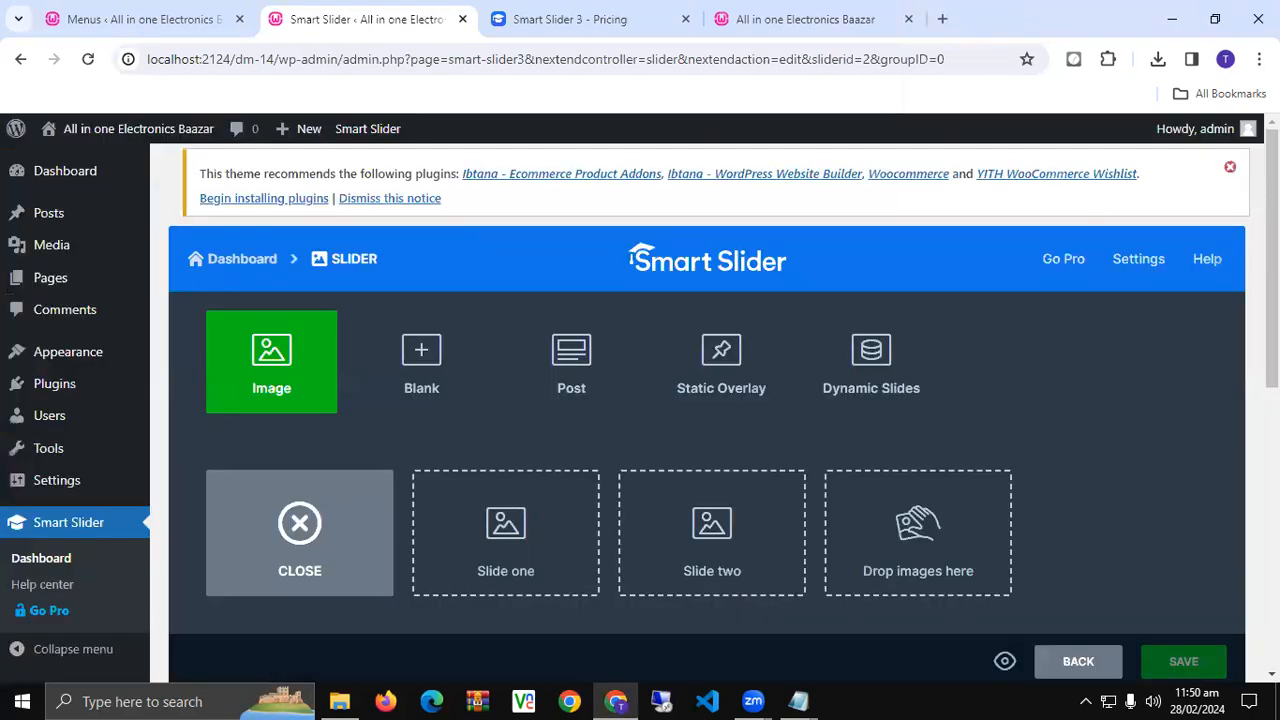
pyautogui.scroll(-4, 697, 488)
pyautogui.scroll(4, 697, 491)
# - Create slides from media library images 03, 02 and 01, then reload the editor
pyautogui.click(284, 386)
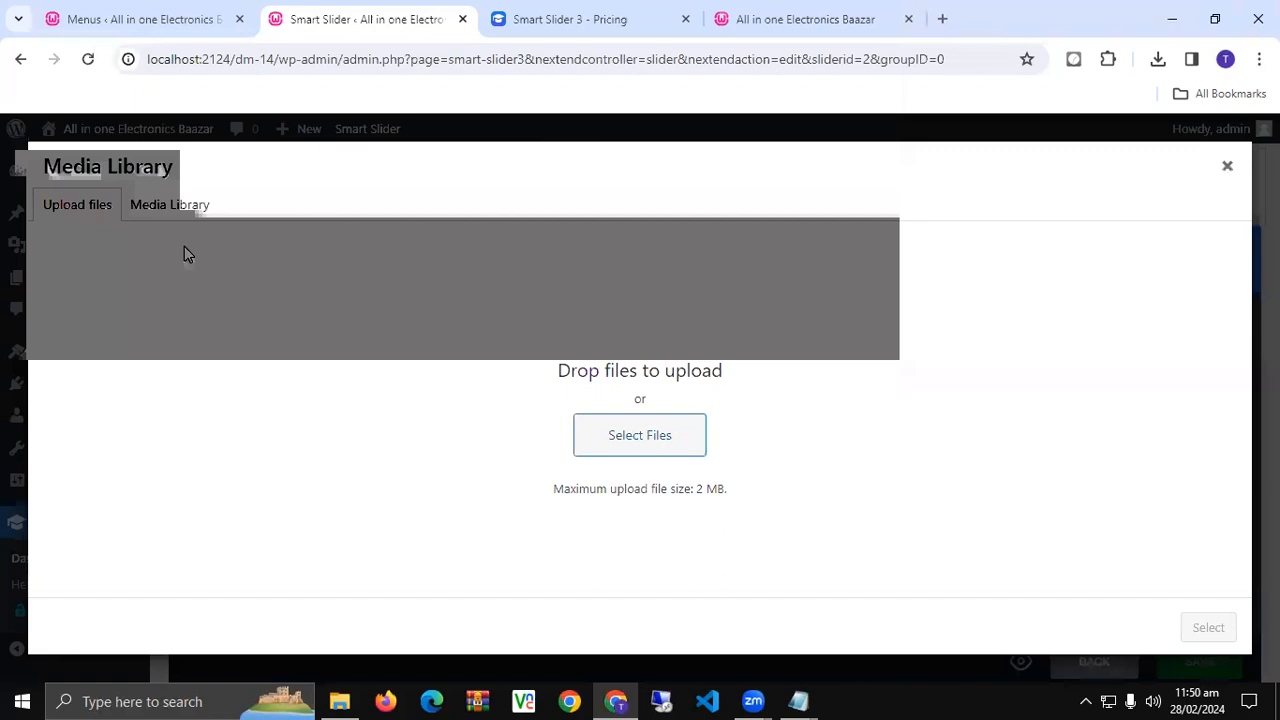
pyautogui.click(178, 205)
pyautogui.click(110, 350)
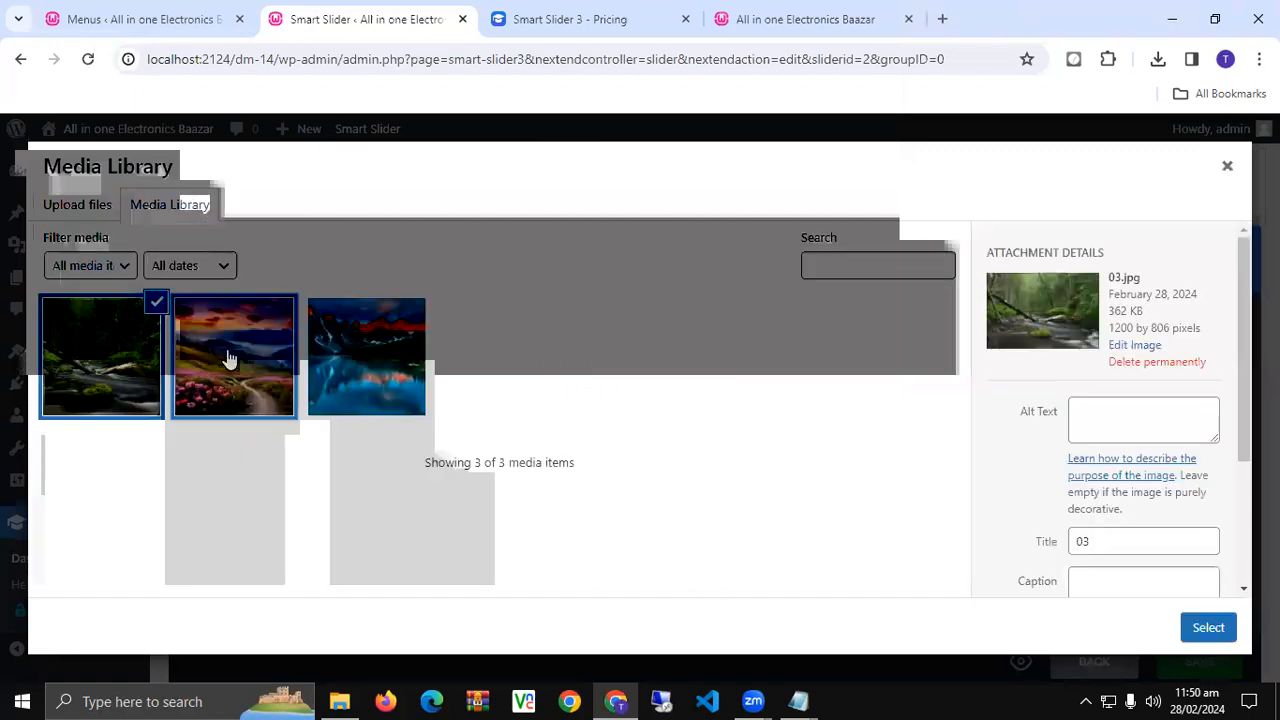
pyautogui.click(229, 357)
pyautogui.click(366, 356)
pyautogui.click(1205, 628)
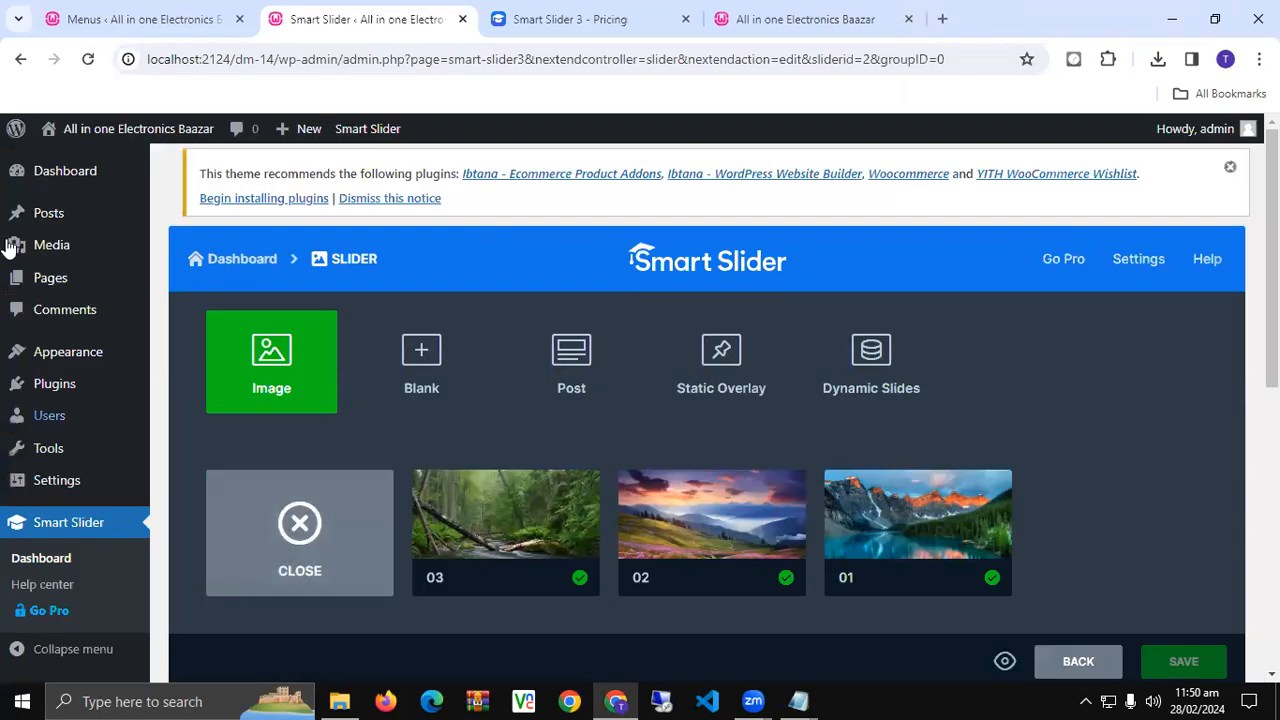
pyautogui.scroll(-3, 915, 532)
pyautogui.scroll(4, 1025, 590)
pyautogui.click(87, 62)
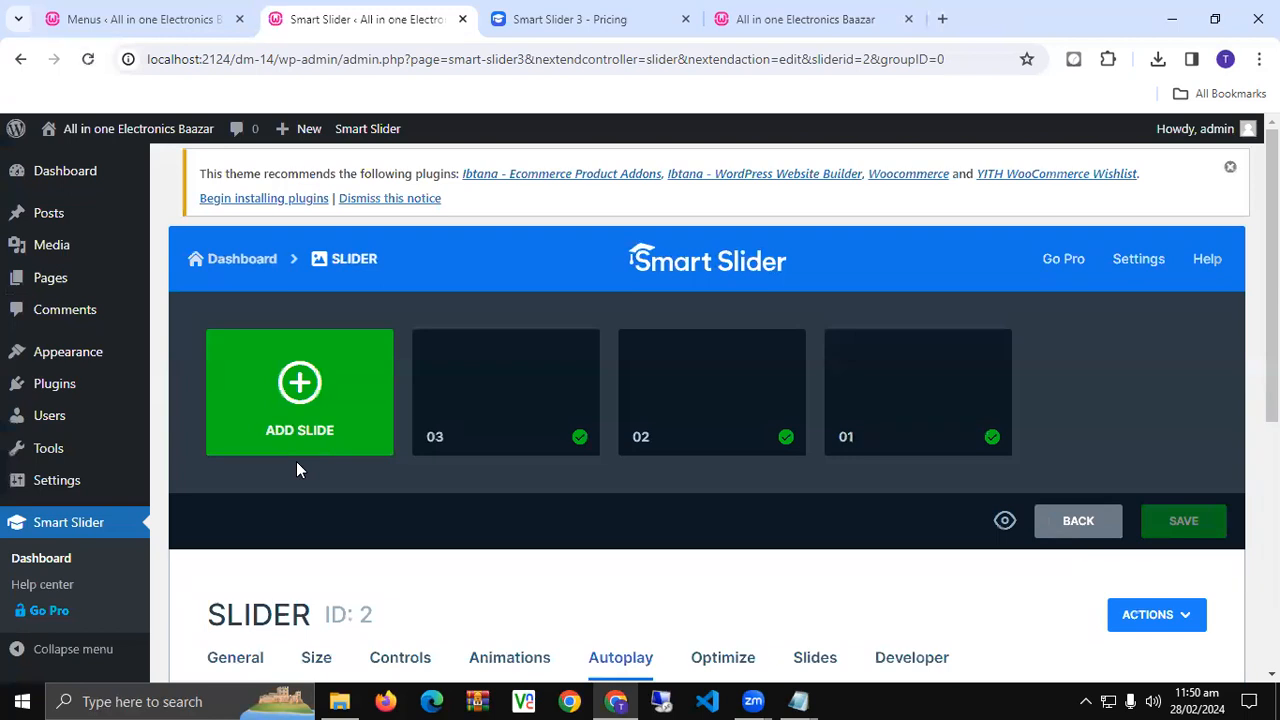
# - Upload 04.jpg and add the elephant photo as a fourth image slide
pyautogui.scroll(-3, 435, 478)
pyautogui.scroll(1, 435, 483)
pyautogui.scroll(2, 435, 483)
pyautogui.click(308, 320)
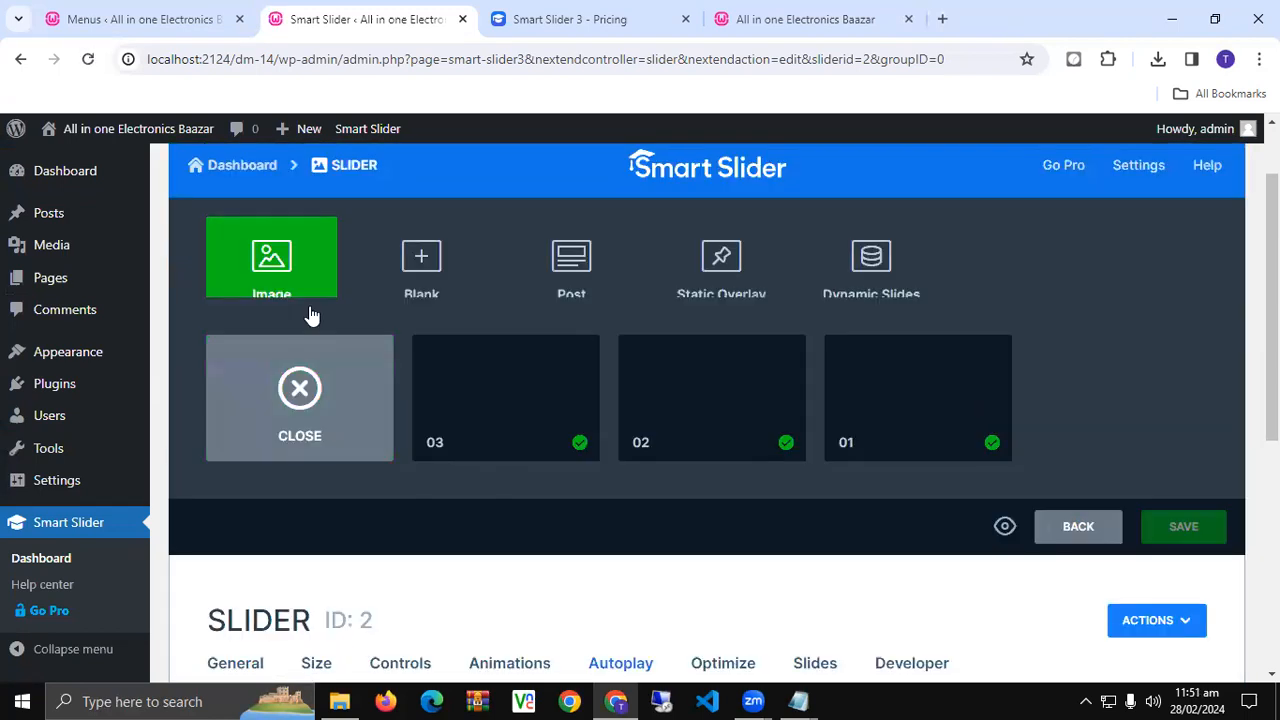
pyautogui.click(309, 314)
pyautogui.click(60, 222)
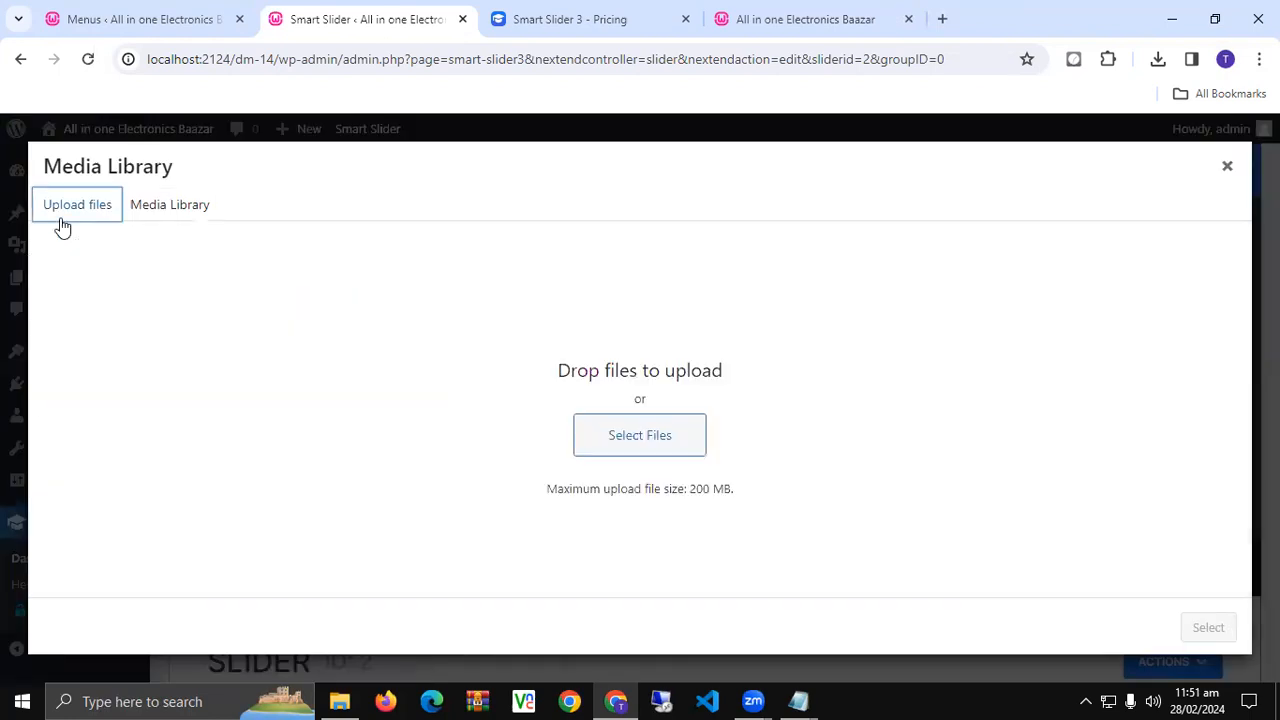
pyautogui.tripleClick(694, 489)
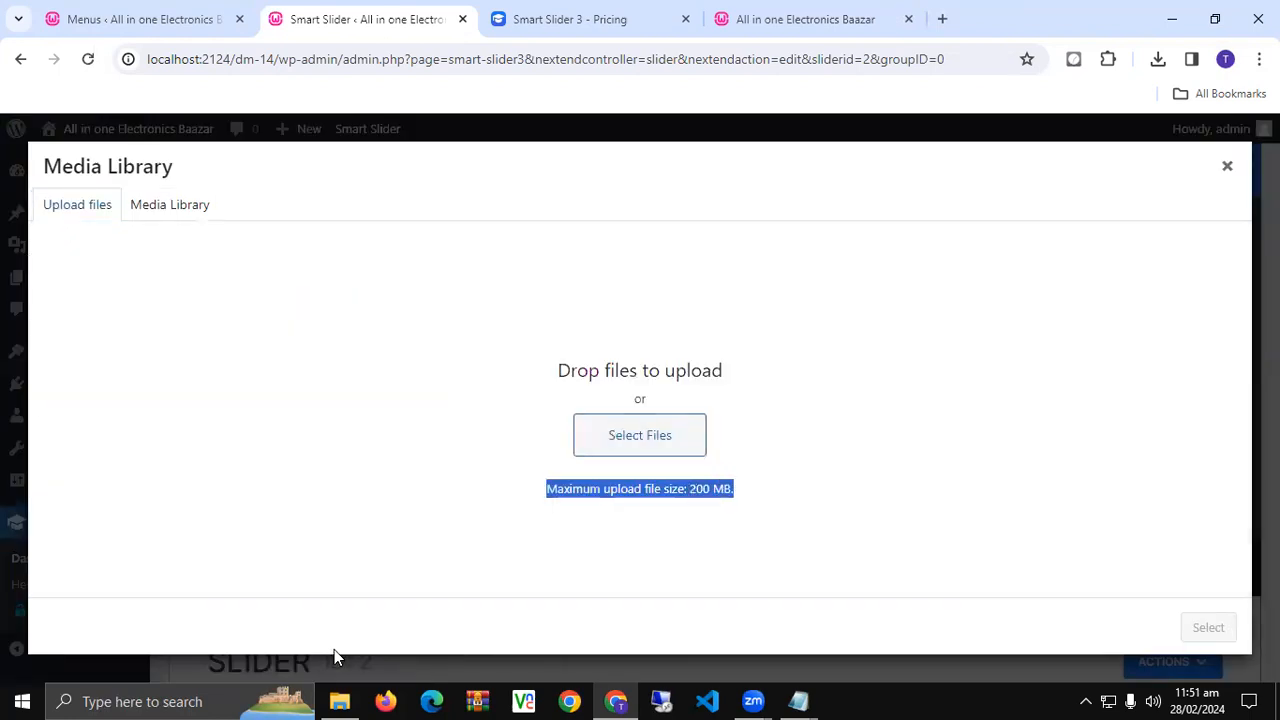
pyautogui.click(606, 436)
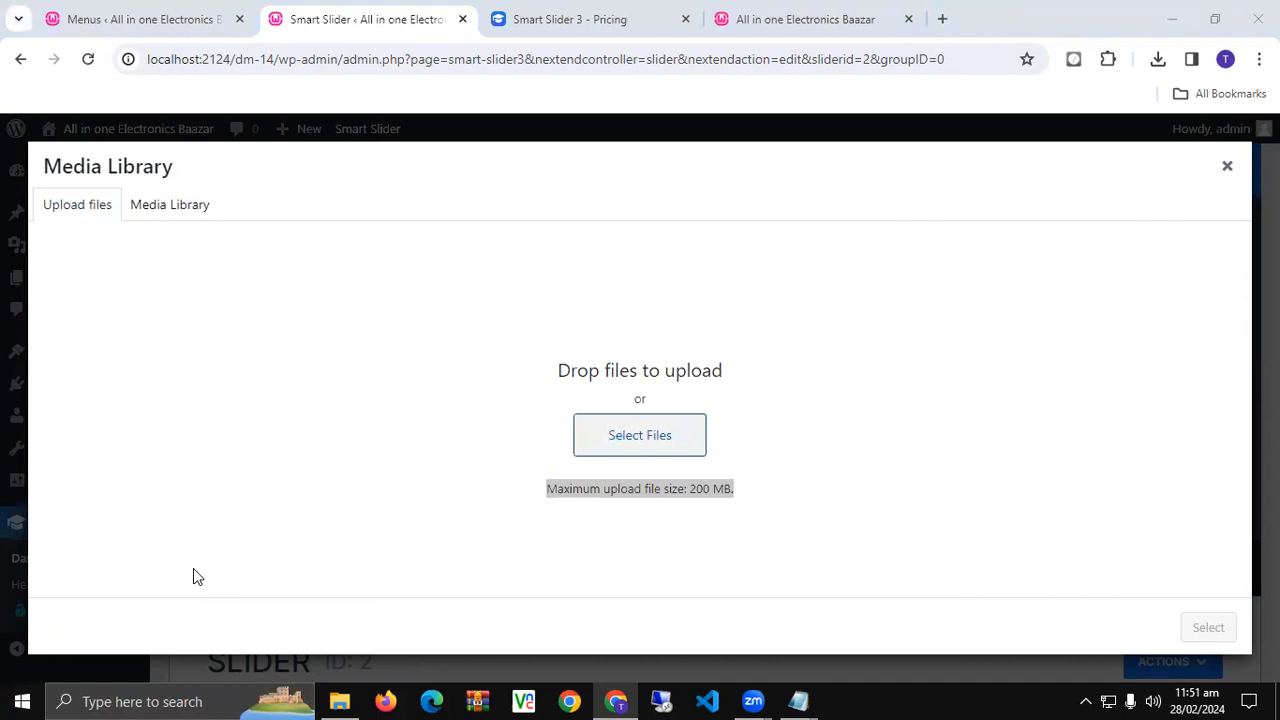
pyautogui.doubleClick(562, 180)
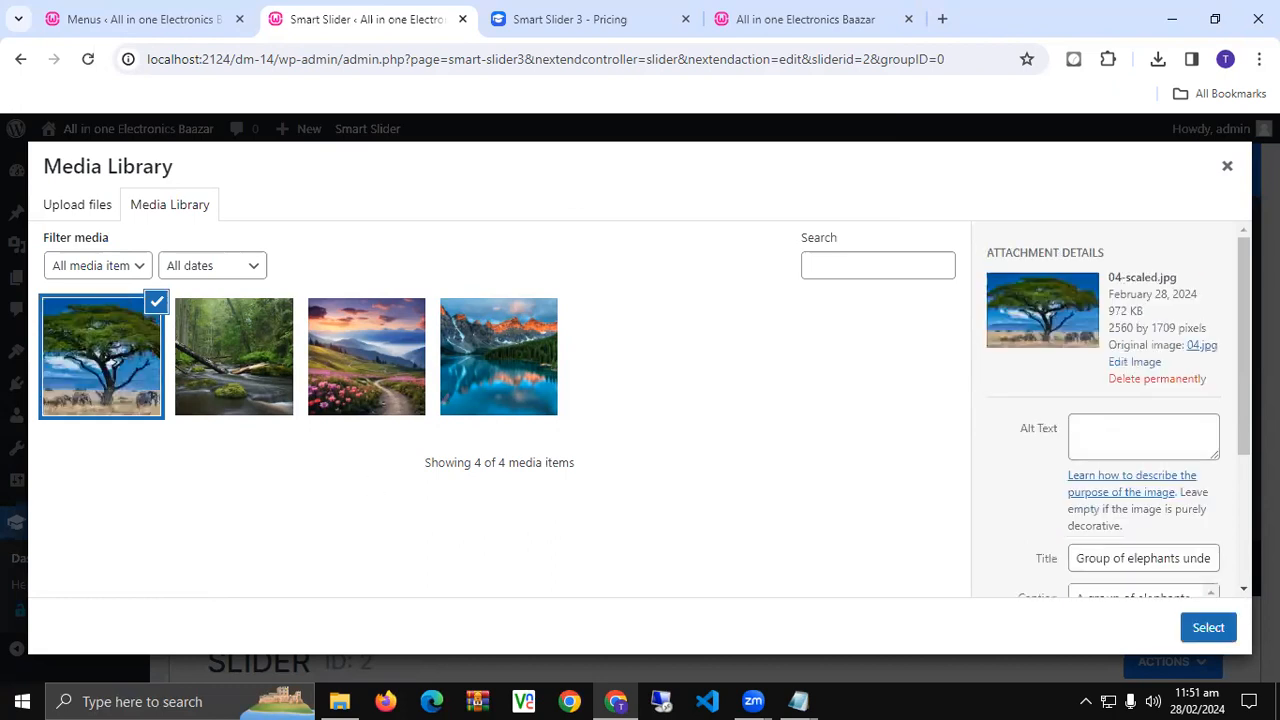
pyautogui.click(1208, 627)
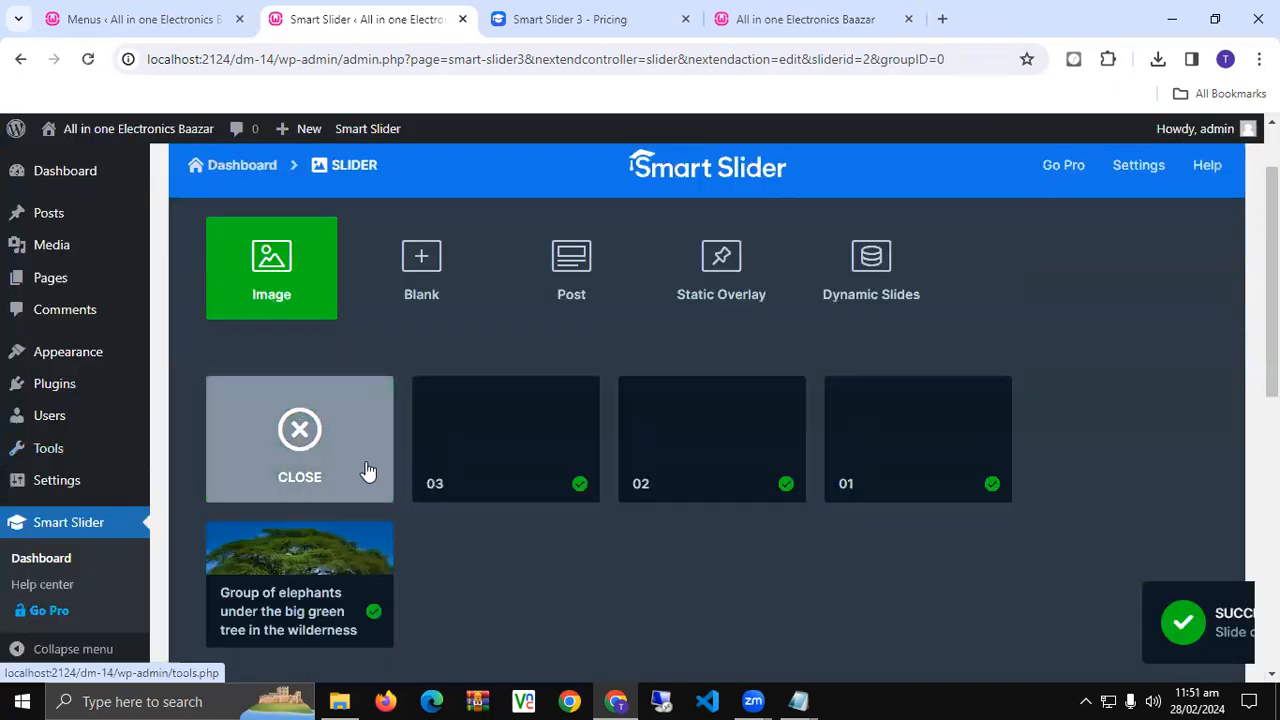
# - Review the four slides in the slider editor, then go to the Menus tab
pyautogui.scroll(-3, 420, 527)
pyautogui.scroll(-3, 560, 475)
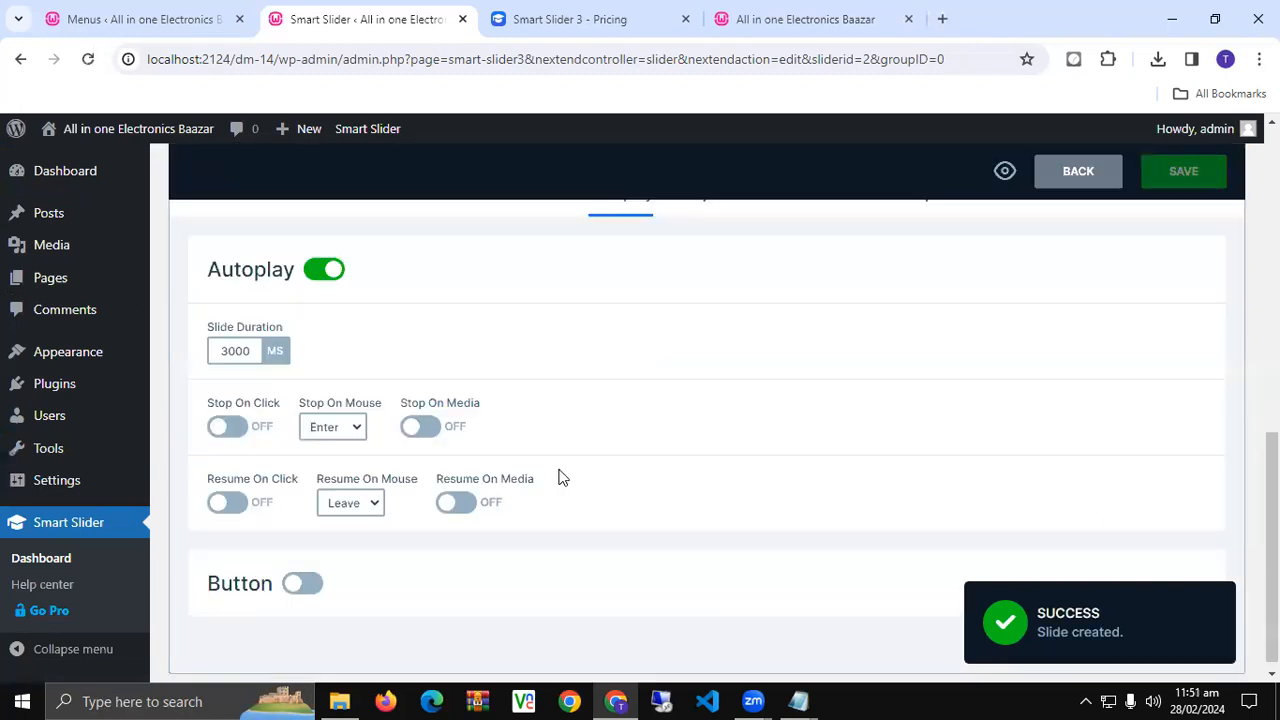
pyautogui.scroll(3, 557, 477)
pyautogui.scroll(3, 634, 494)
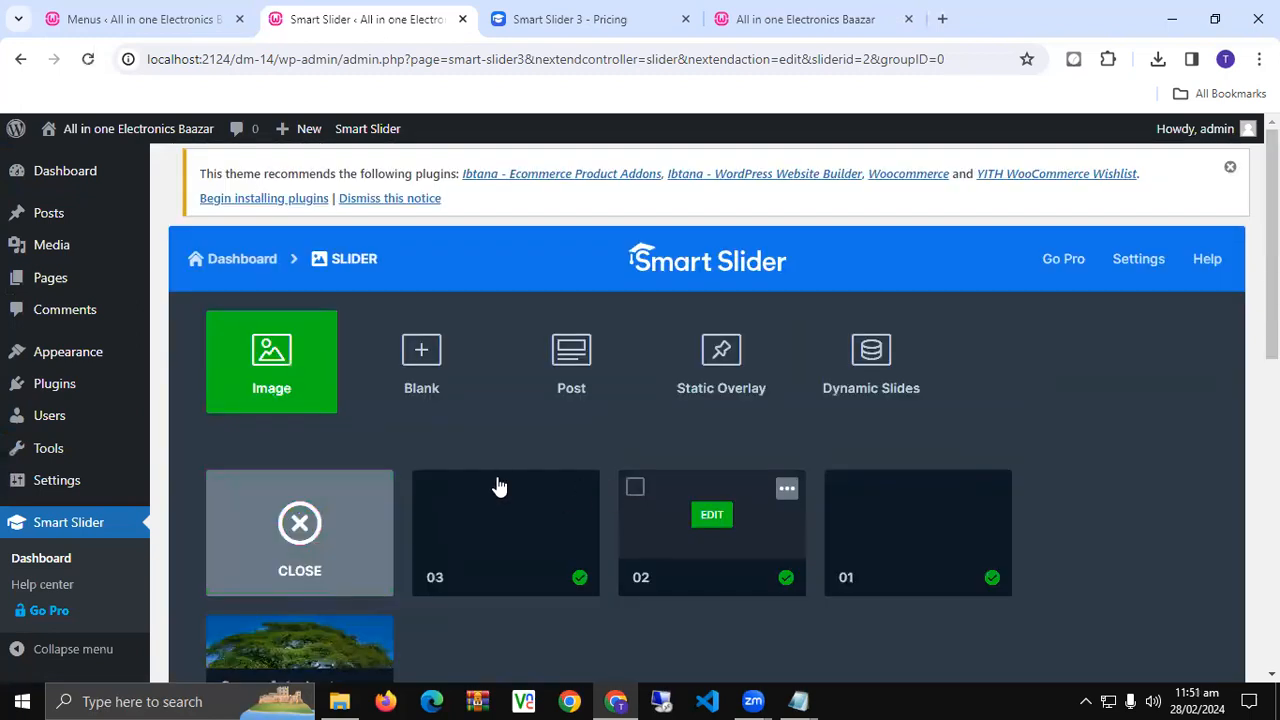
pyautogui.click(125, 14)
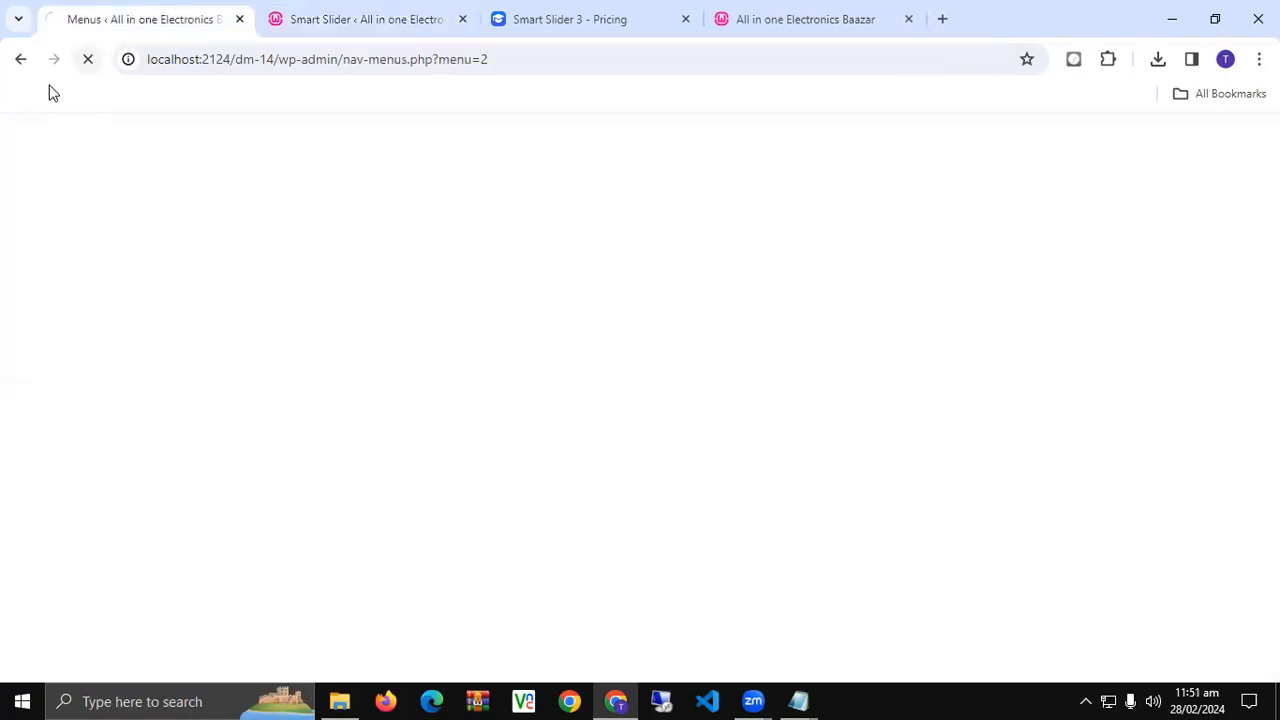
# - Open the live site in a new tab, close the Smart Slider pricing tab, and edit the empty HOME page
pyautogui.click(362, 10)
pyautogui.moveTo(88, 124)
pyautogui.rightClick(78, 161)
pyautogui.click(116, 172)
pyautogui.click(500, 19)
pyautogui.click(847, 19)
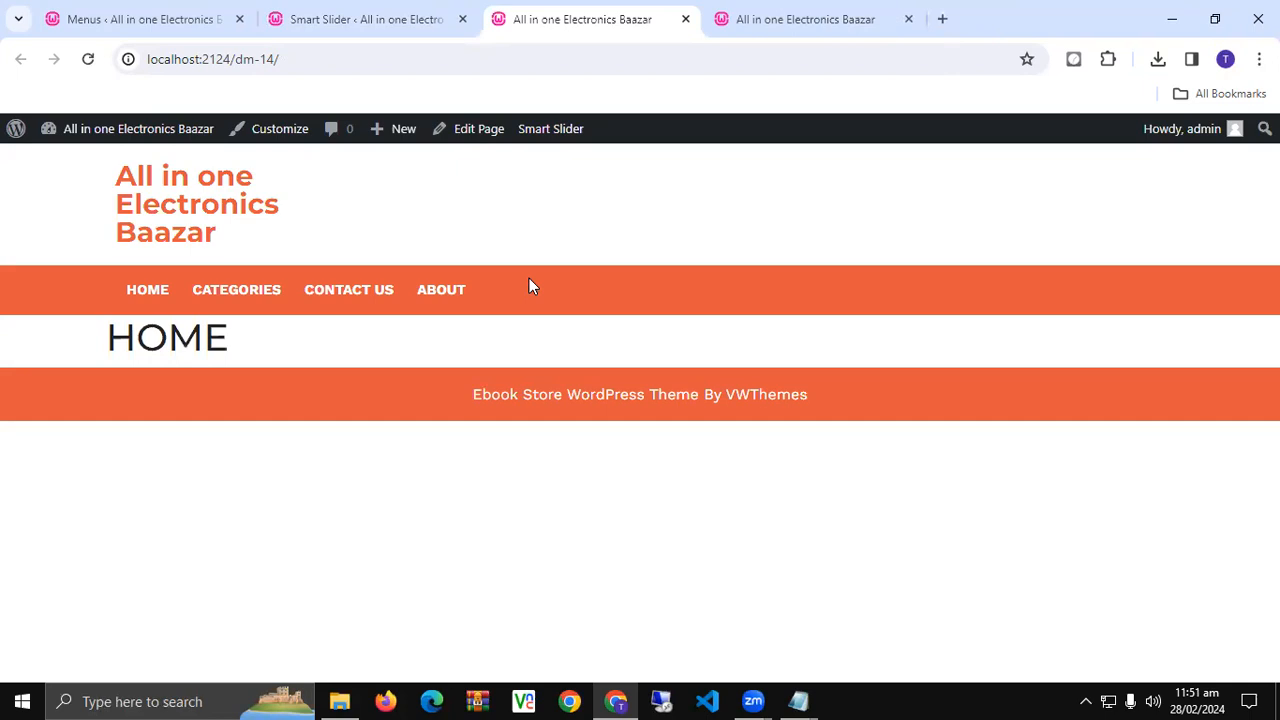
pyautogui.click(478, 131)
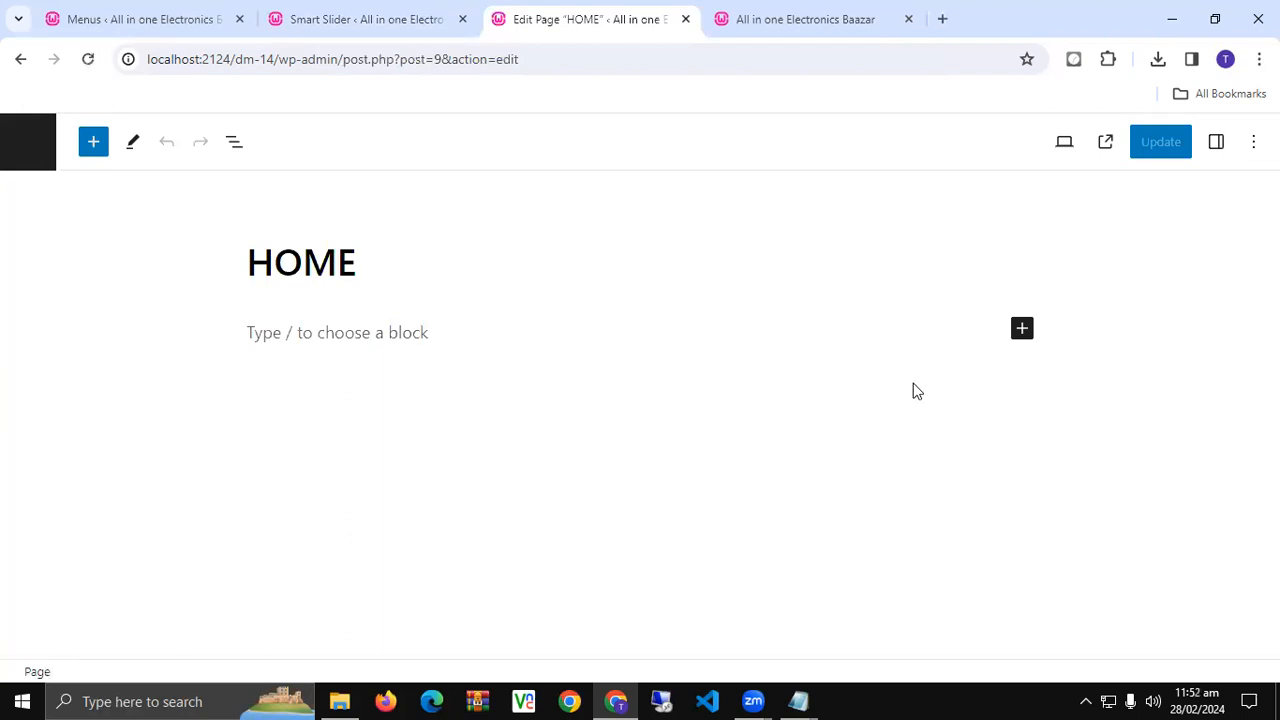
# - Add a Smart Slider 3 block to the HOME page by searching 'smart'
pyautogui.click(1024, 333)
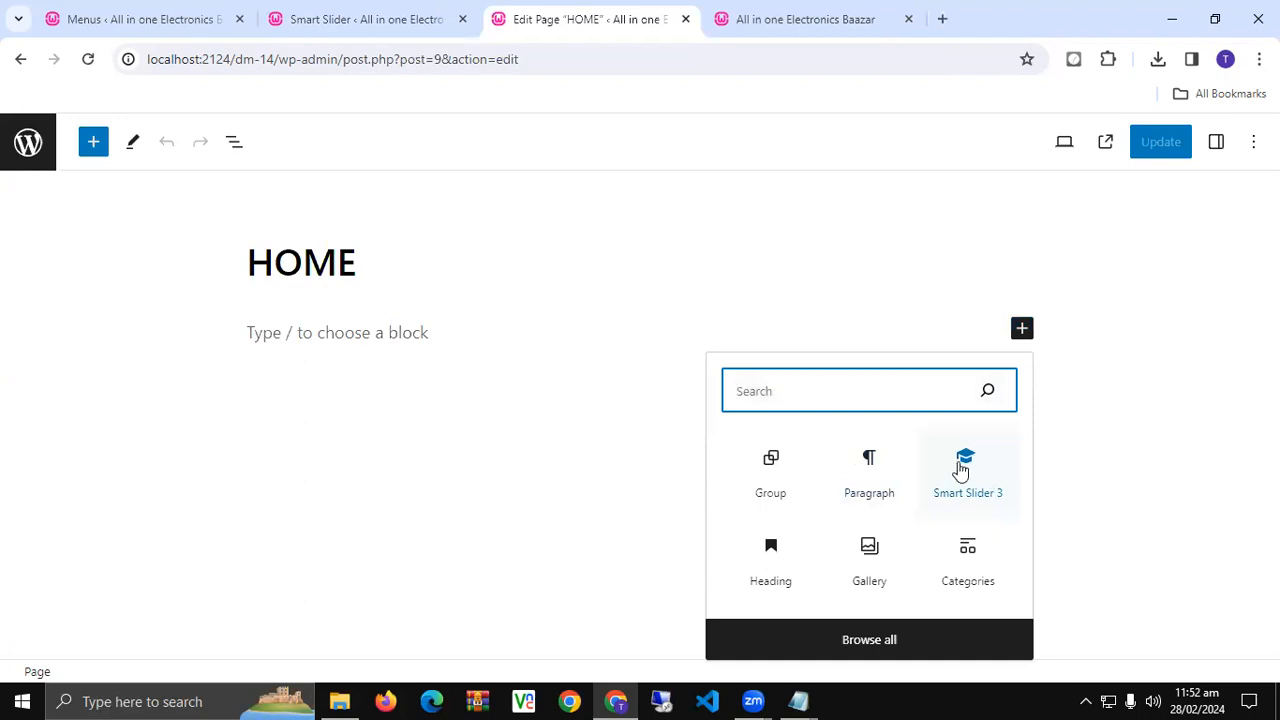
pyautogui.click(931, 650)
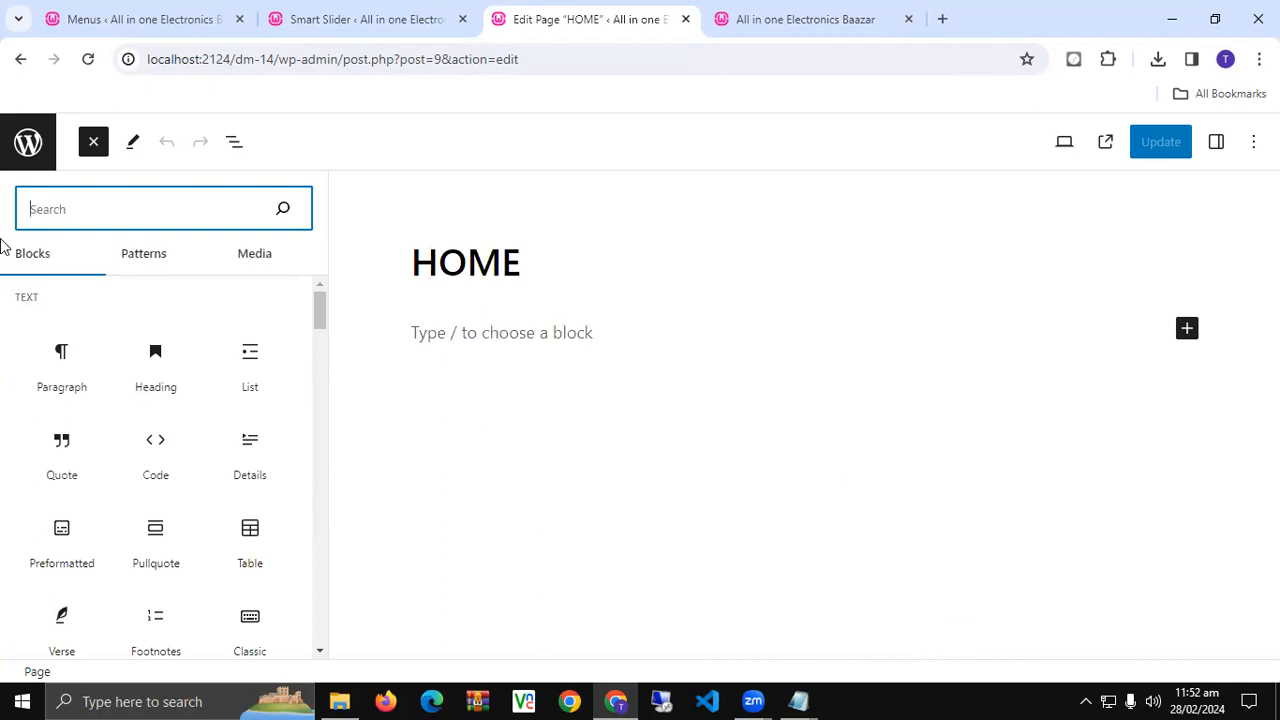
pyautogui.write('smart')
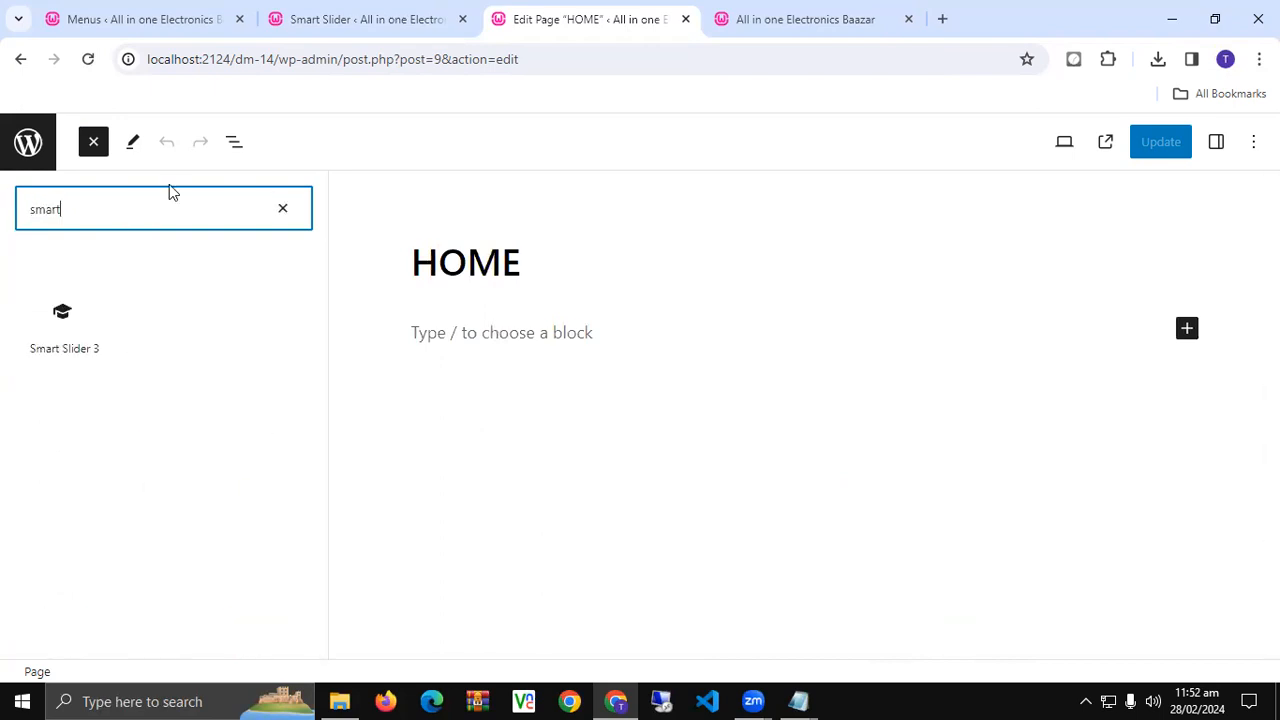
pyautogui.click(77, 300)
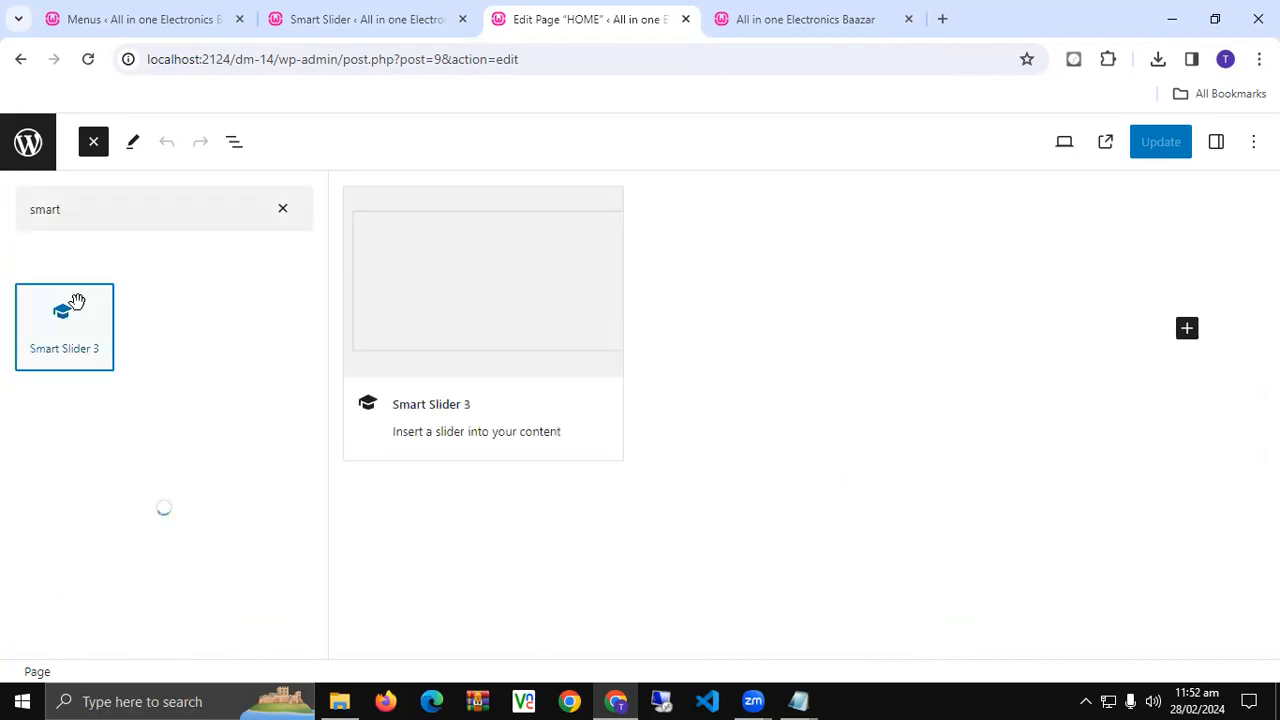
pyautogui.click(466, 437)
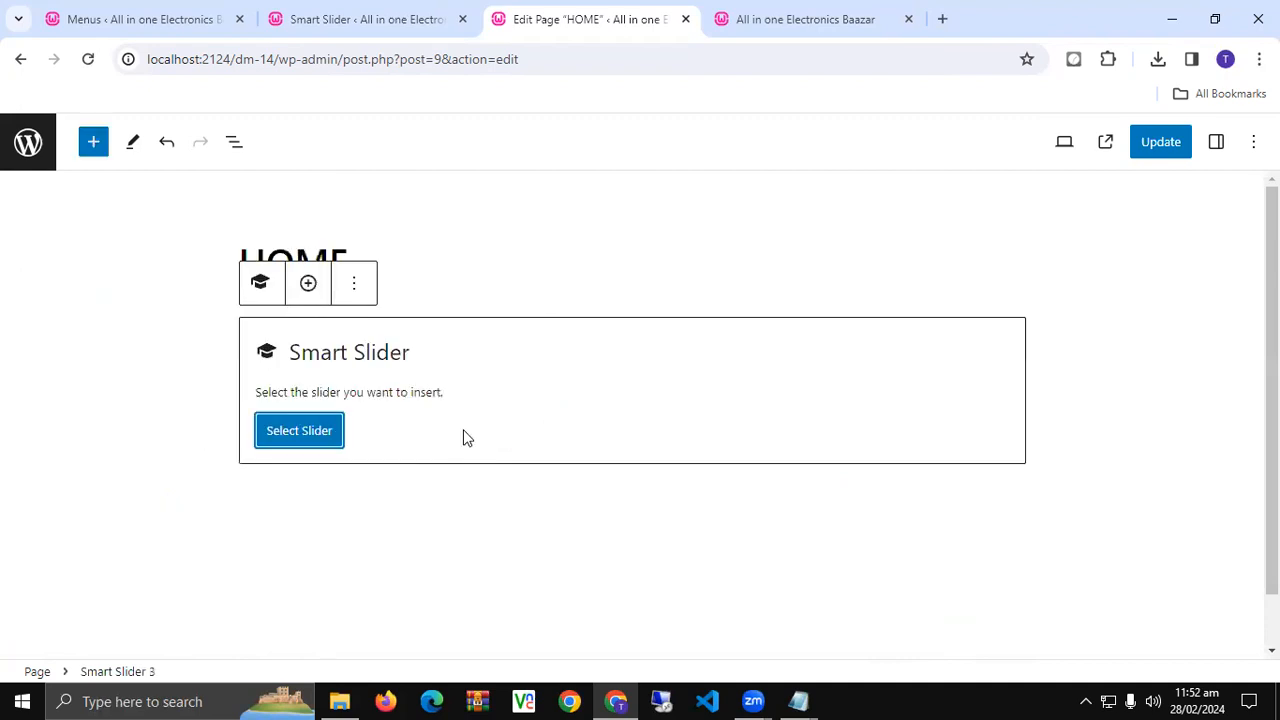
# - Insert the SLIDER slider into the block, update the HOME page, and reload the live site
pyautogui.click(296, 427)
pyautogui.click(306, 314)
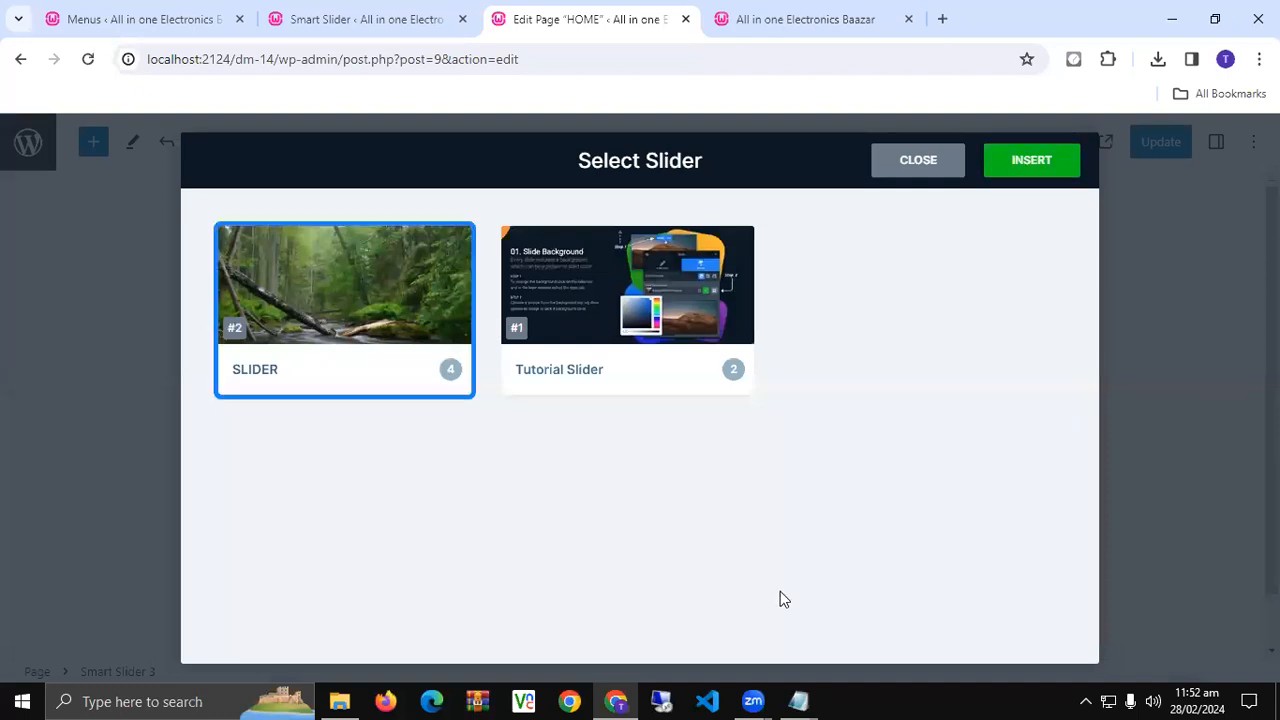
pyautogui.click(1012, 170)
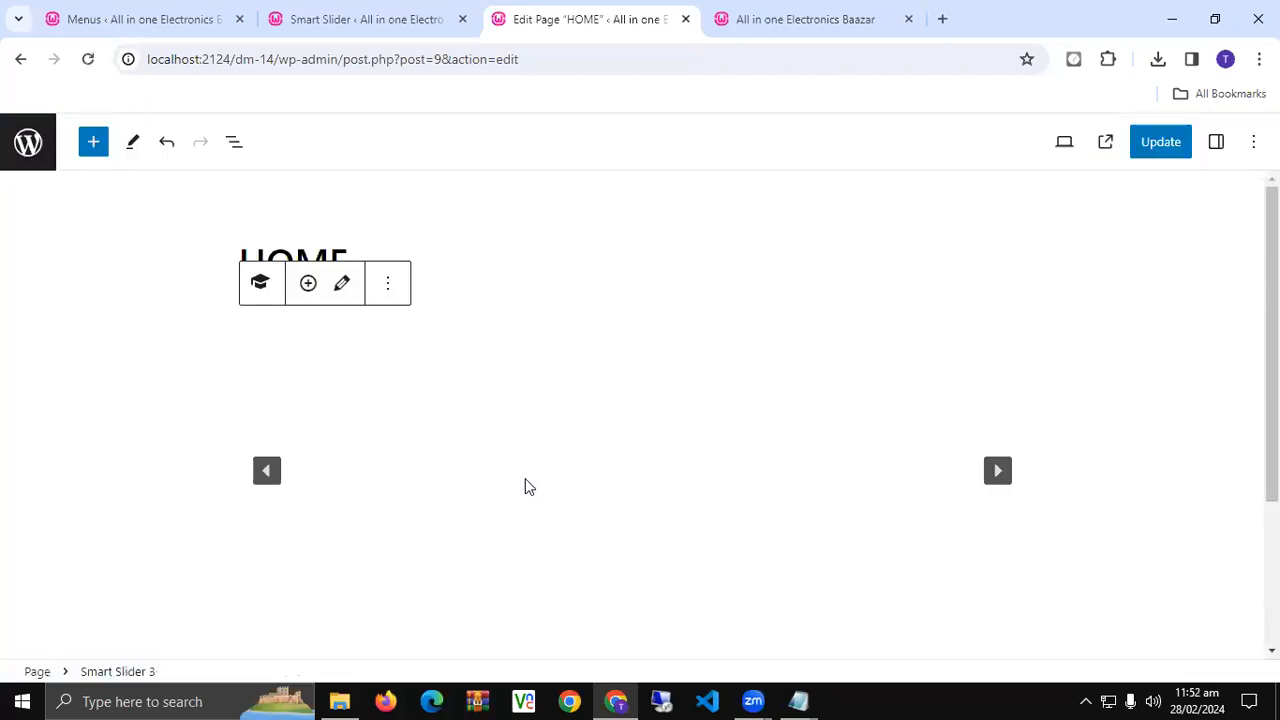
pyautogui.scroll(-3, 791, 222)
pyautogui.scroll(2, 771, 363)
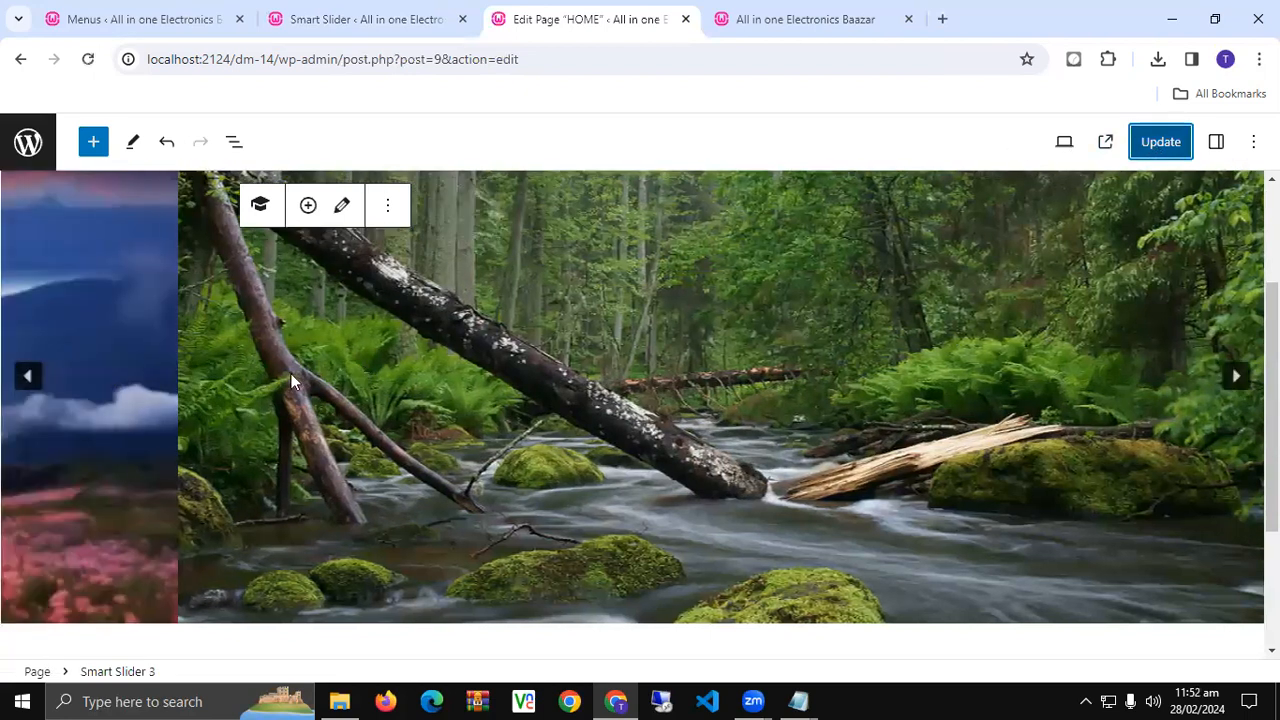
pyautogui.click(1155, 148)
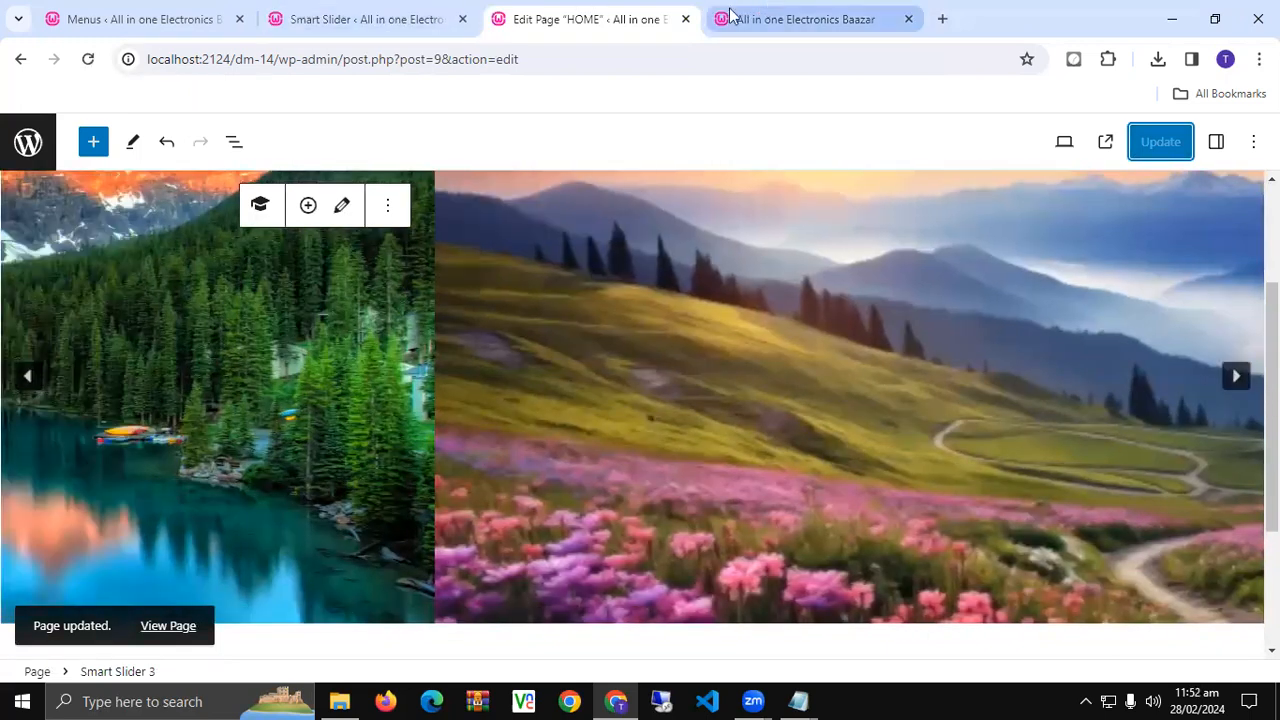
pyautogui.click(740, 18)
pyautogui.click(90, 60)
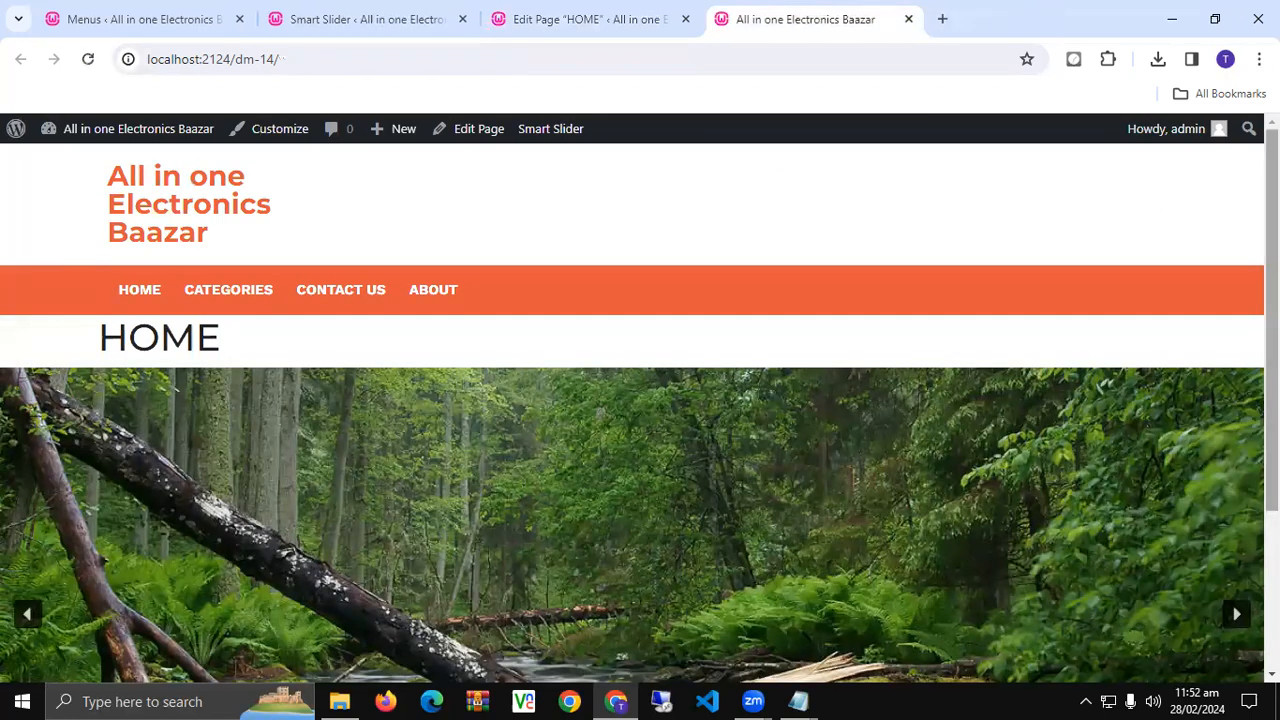
# - Scroll down the live HOME page to see the nature slider under its title
pyautogui.scroll(-3, 1270, 300)
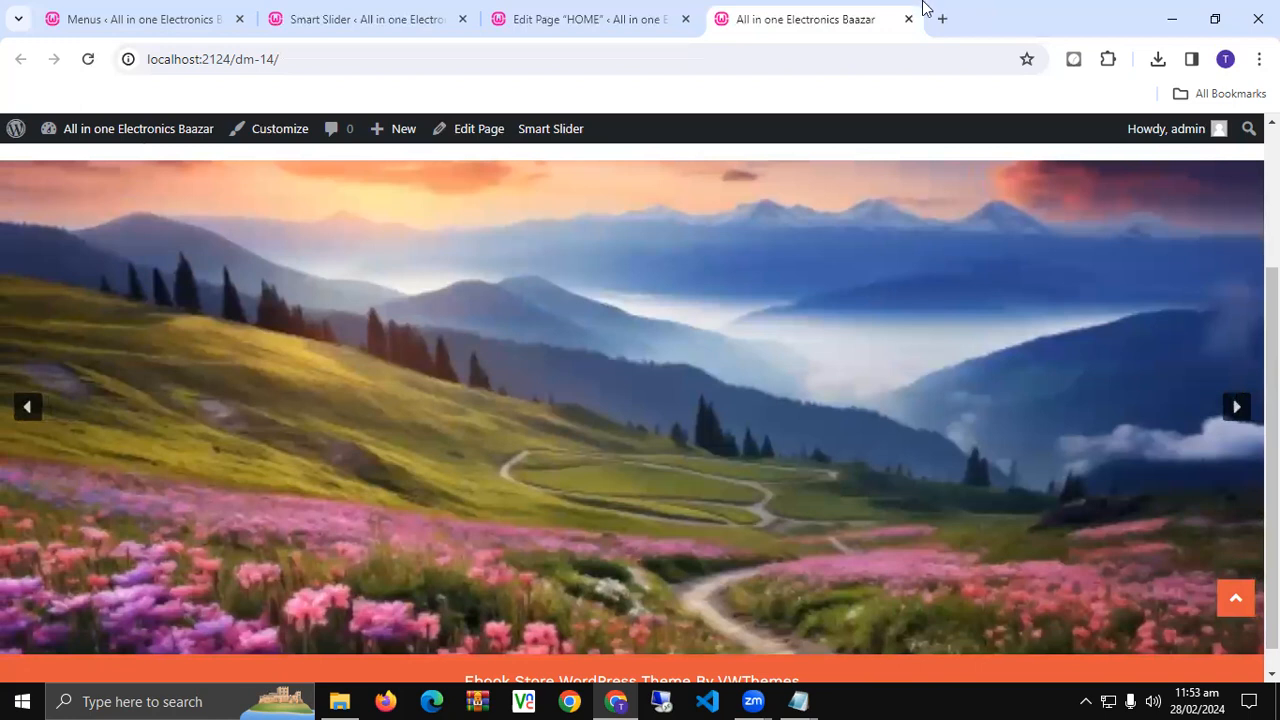
# - Change the slider height from 400 to 300 px and save
pyautogui.click(472, 12)
pyautogui.scroll(-5, 386, 400)
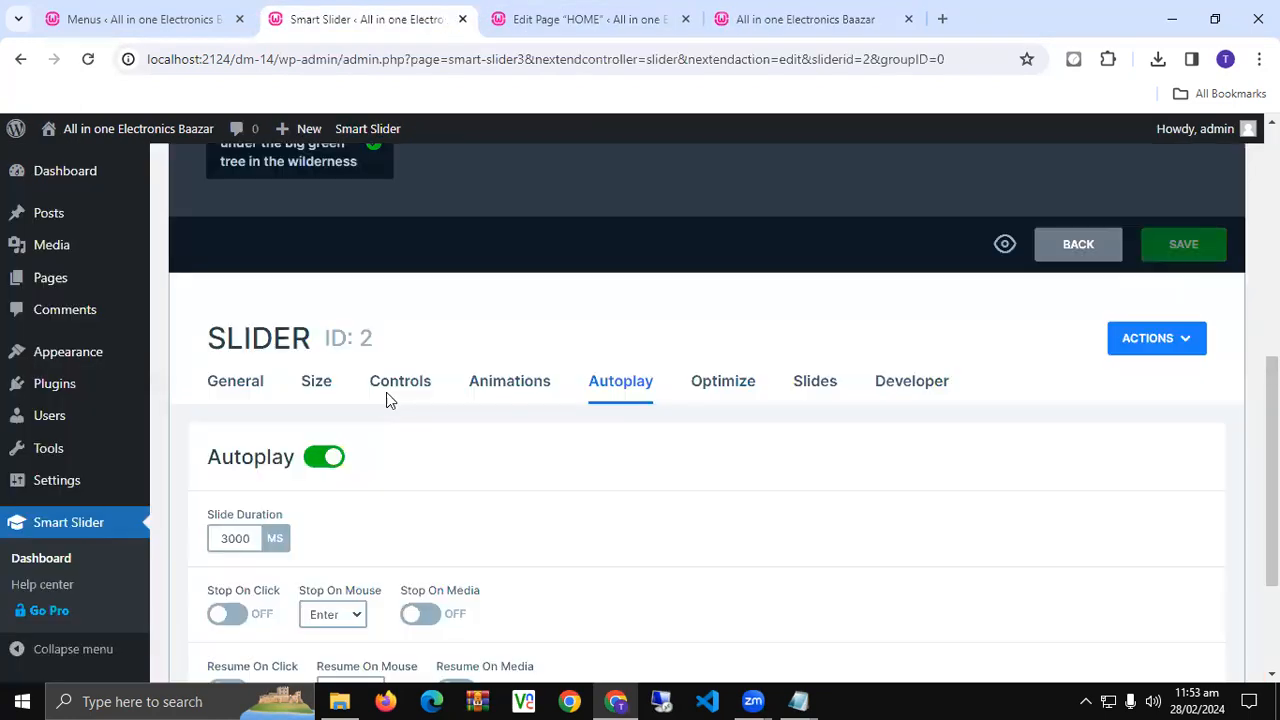
pyautogui.click(315, 388)
pyautogui.scroll(-5, 423, 451)
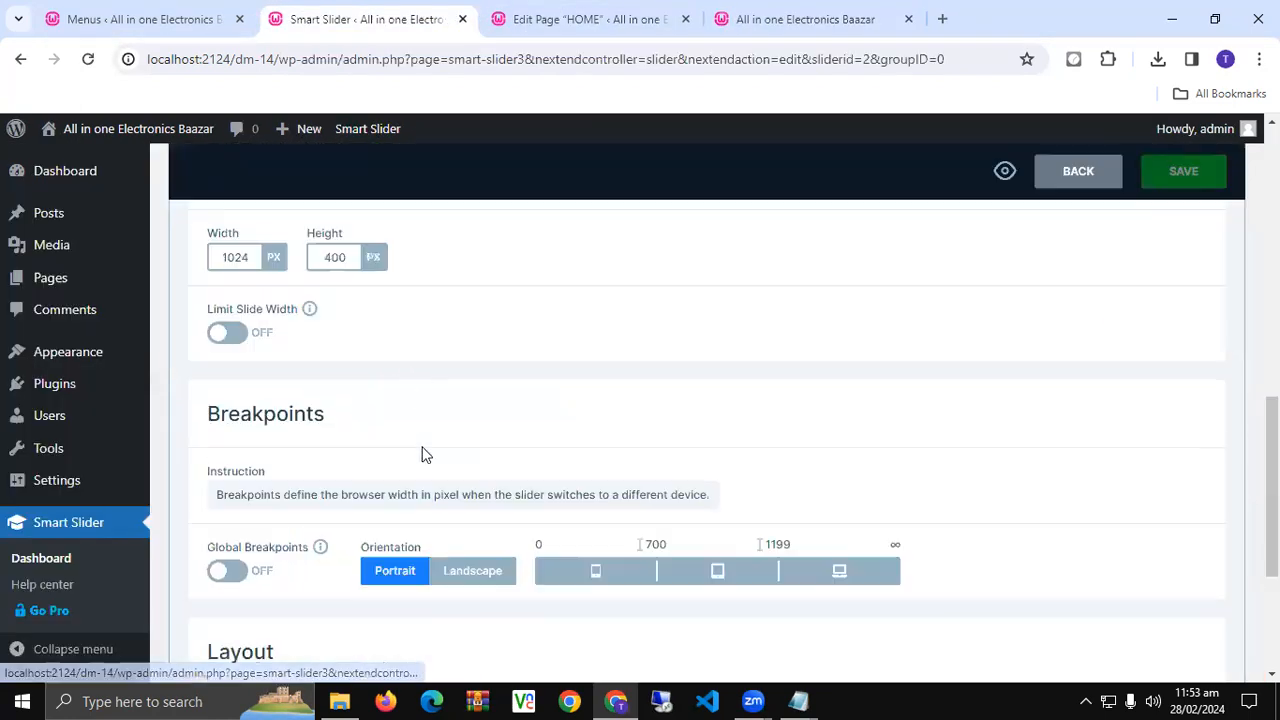
pyautogui.scroll(3, 415, 450)
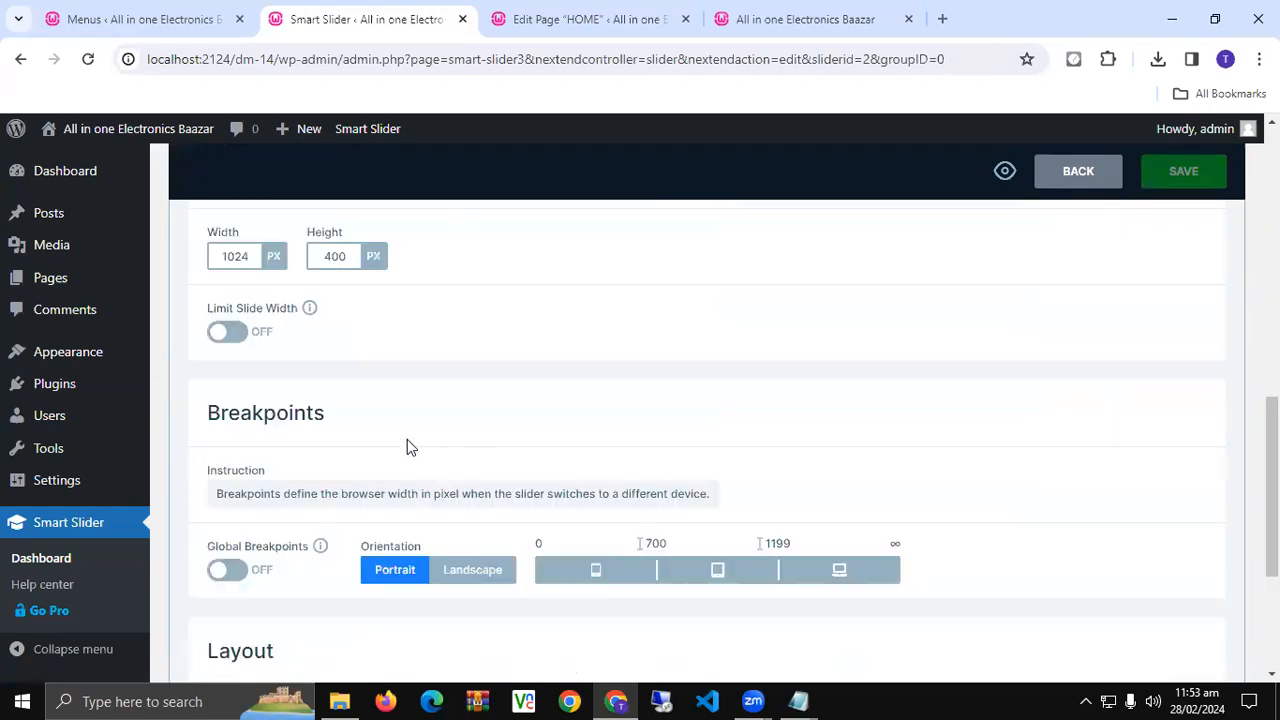
pyautogui.click(335, 256)
pyautogui.doubleClick(348, 256)
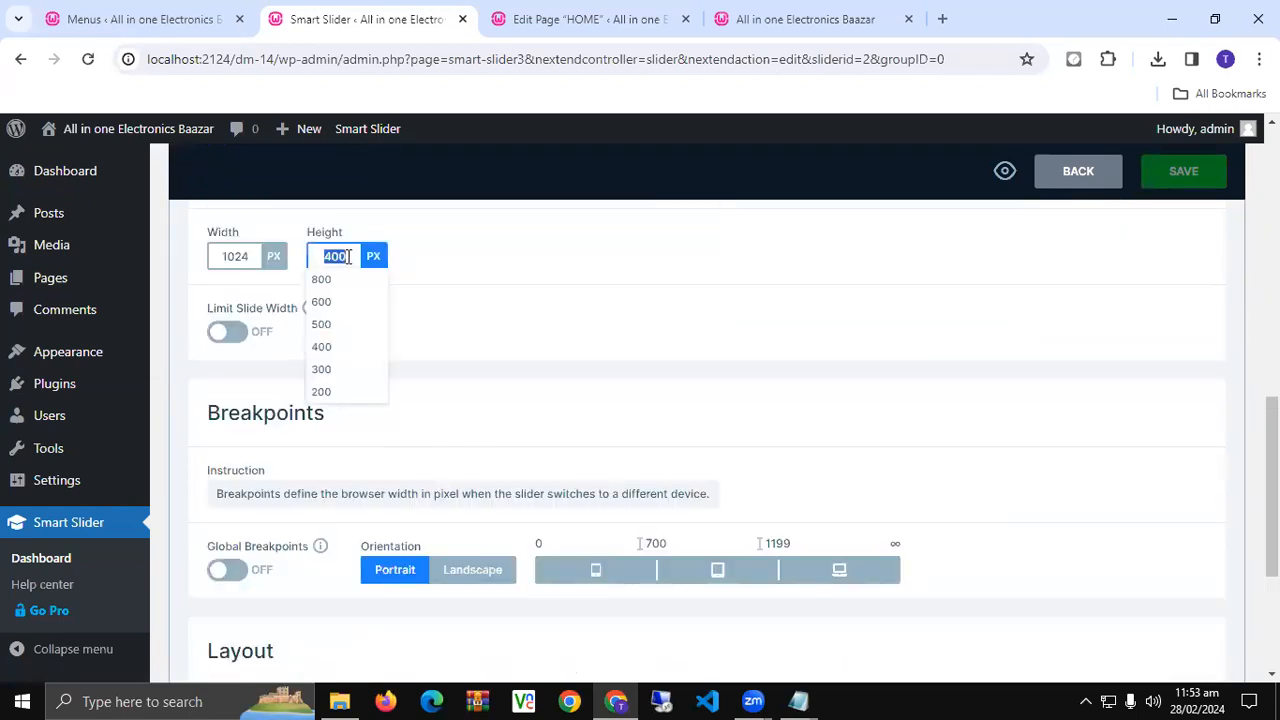
pyautogui.write('35')
pyautogui.press('BackSpace')
pyautogui.write('00')
pyautogui.click(519, 266)
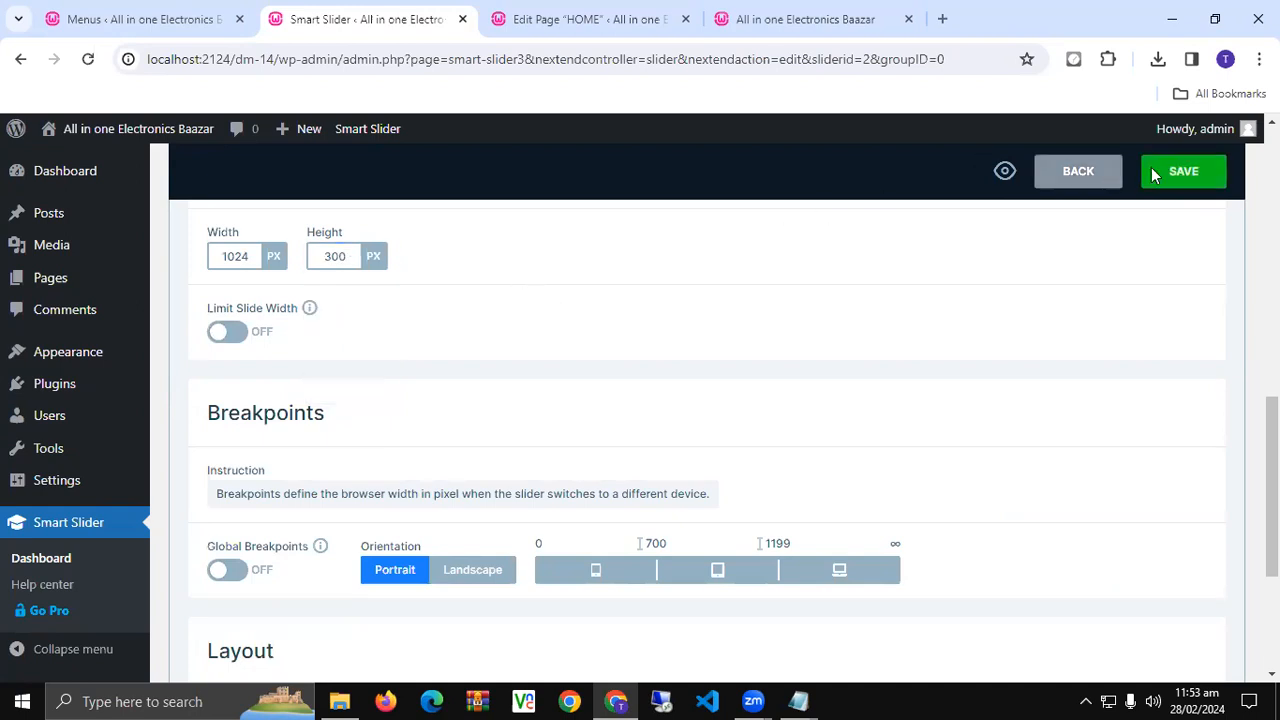
pyautogui.click(1183, 171)
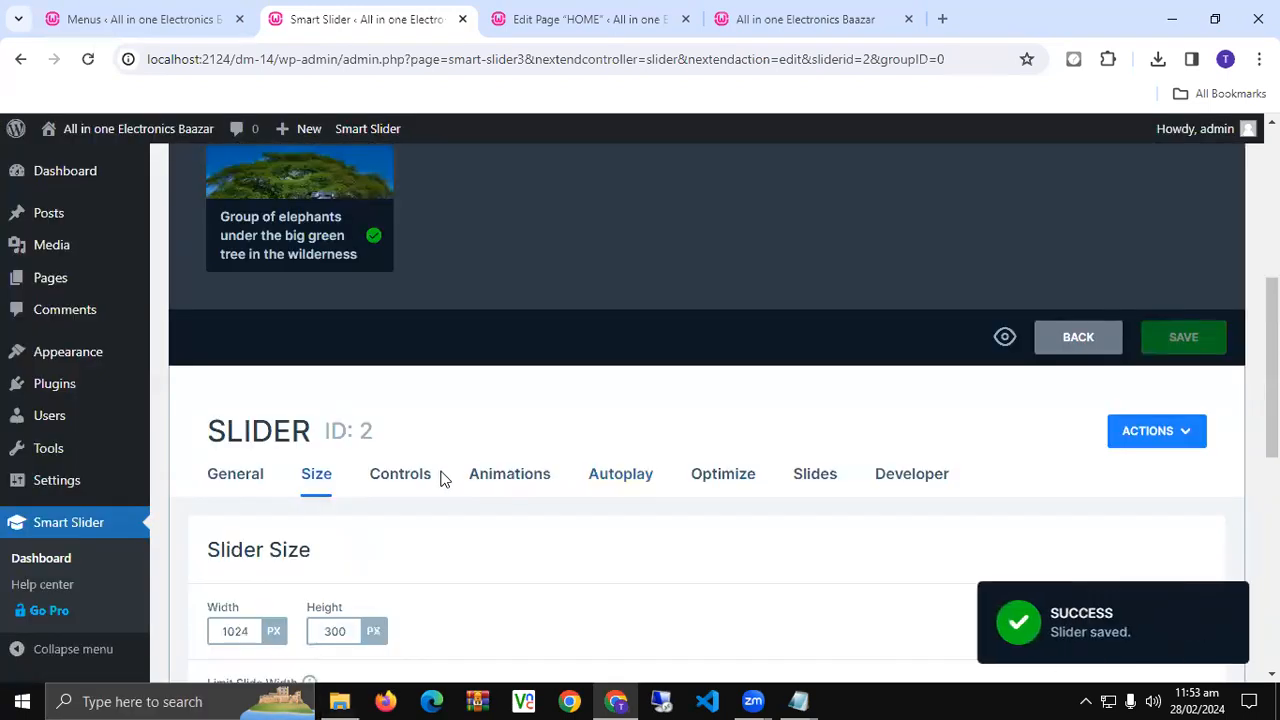
# - Set the slider's main animation to Fade and save with Ctrl+S
pyautogui.click(243, 486)
pyautogui.click(400, 476)
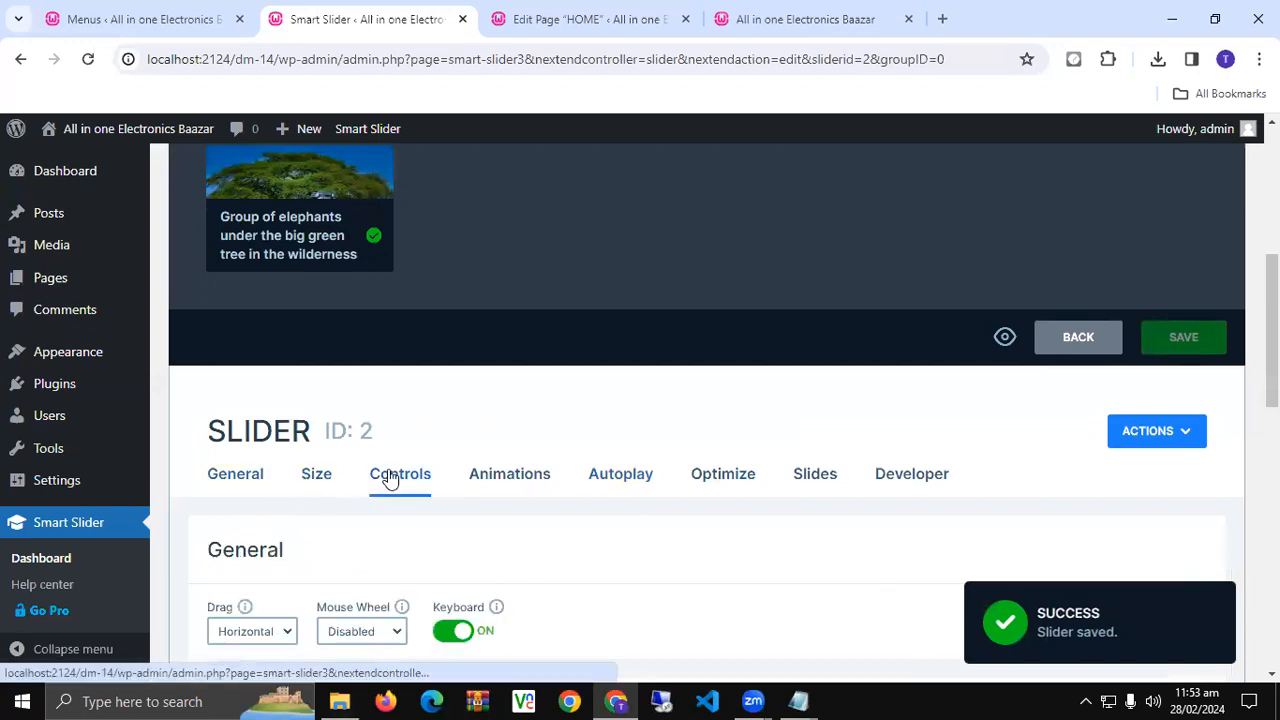
pyautogui.scroll(-1, 414, 477)
pyautogui.click(497, 398)
pyautogui.scroll(-1, 337, 467)
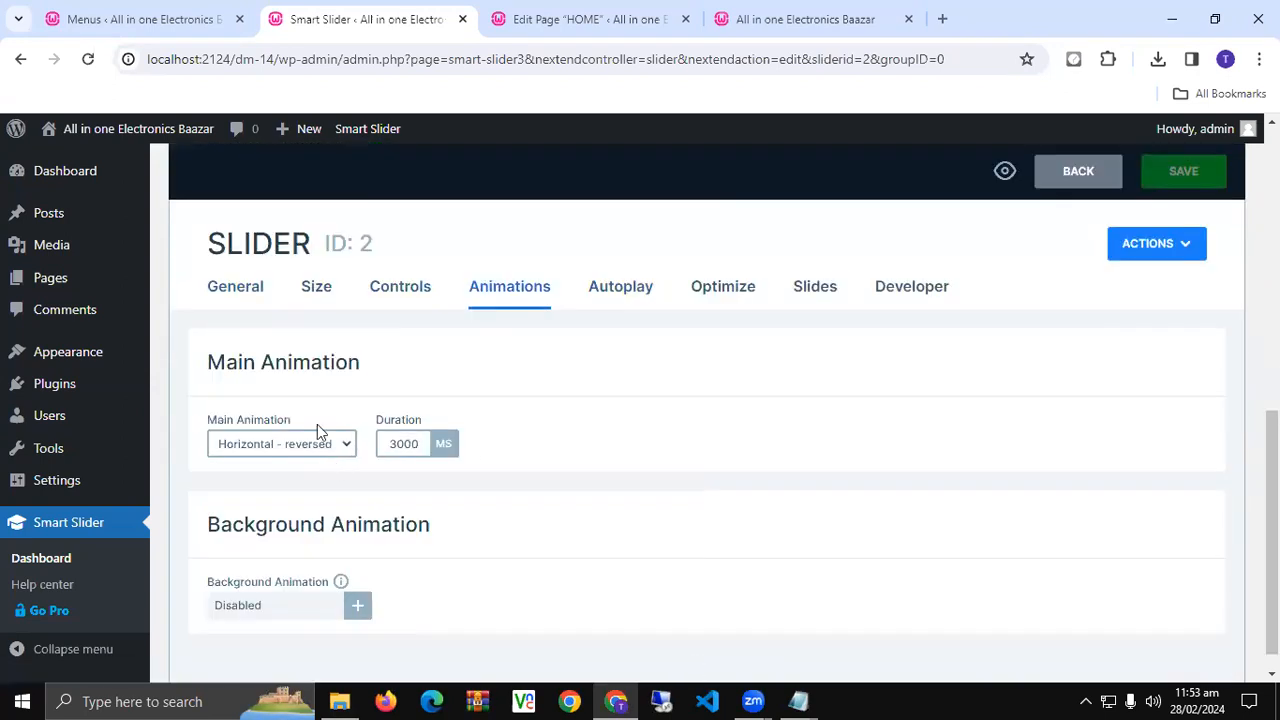
pyautogui.click(300, 424)
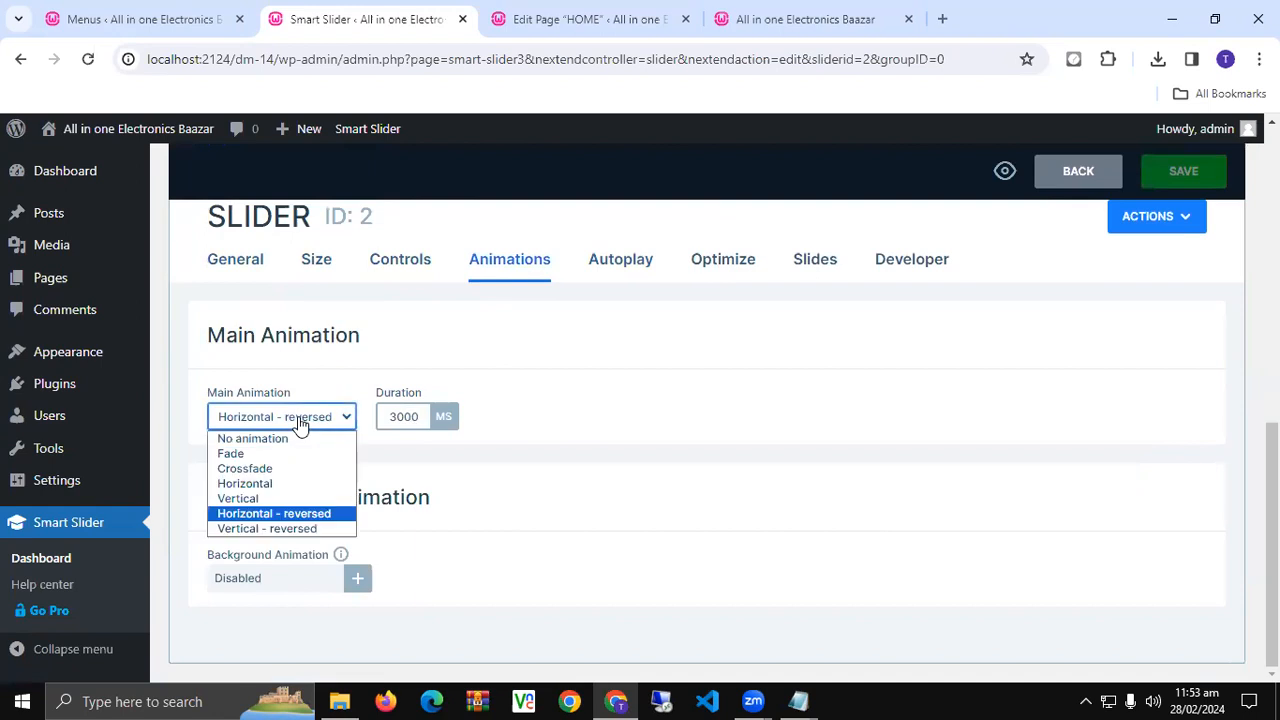
pyautogui.click(232, 453)
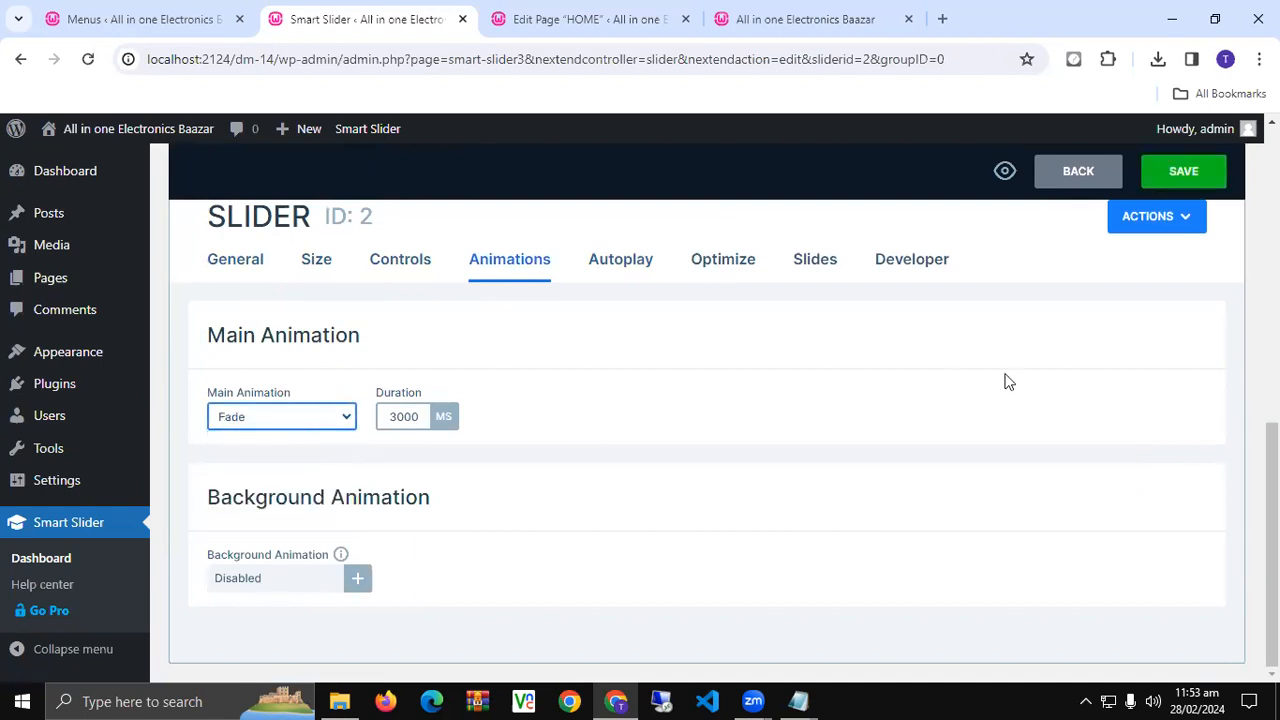
pyautogui.hotkey('ctrl', 's')
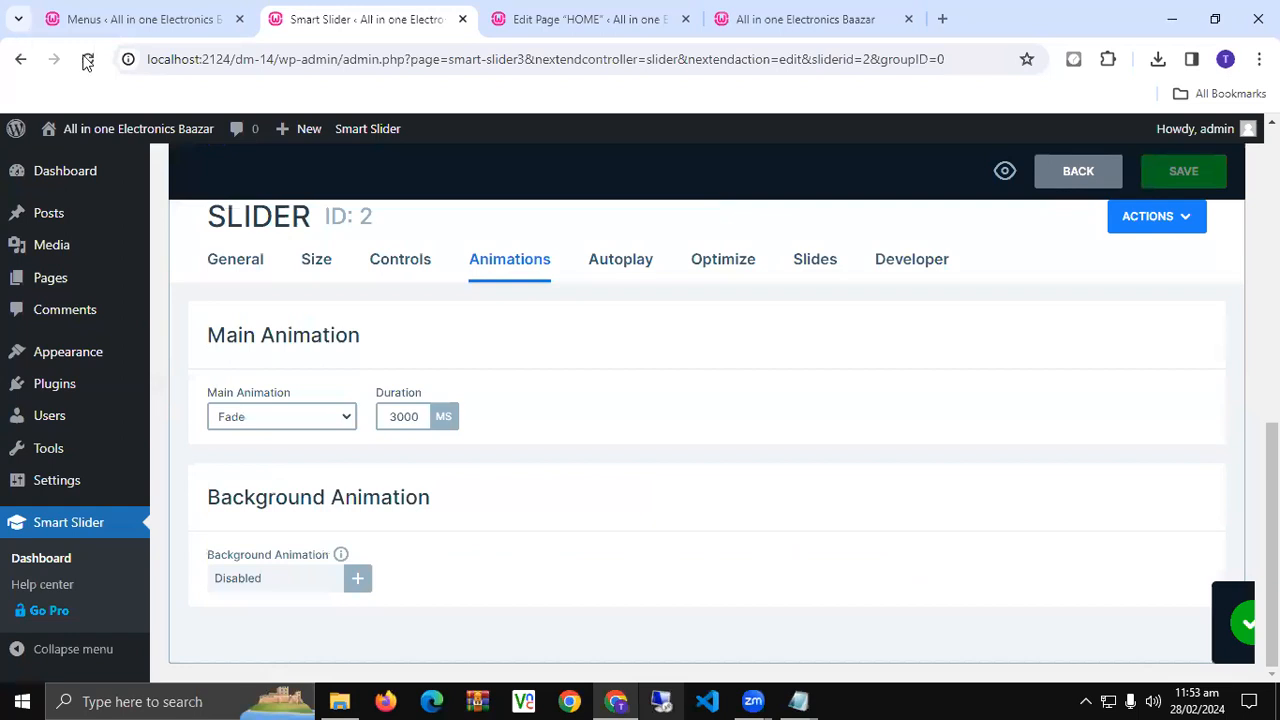
pyautogui.click(725, 12)
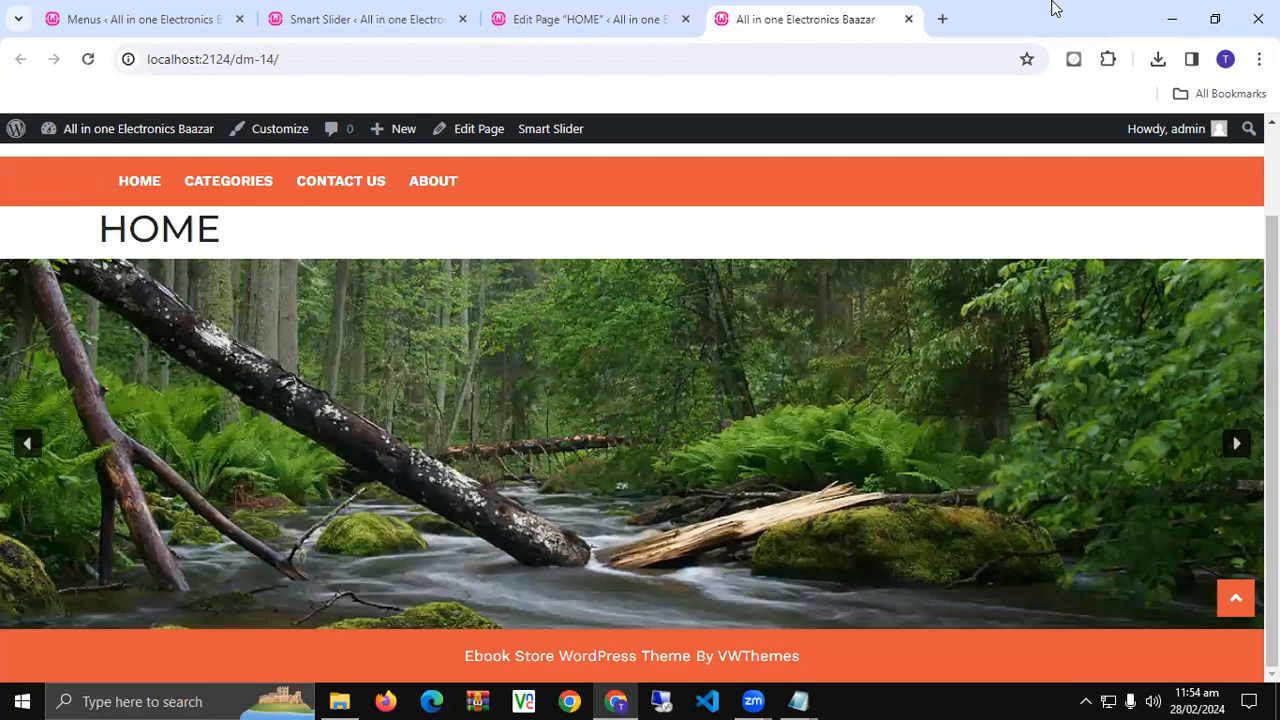
# - Check the fading nature slider on the live HOME page, then start a fresh browser tab
pyautogui.click(667, 8)
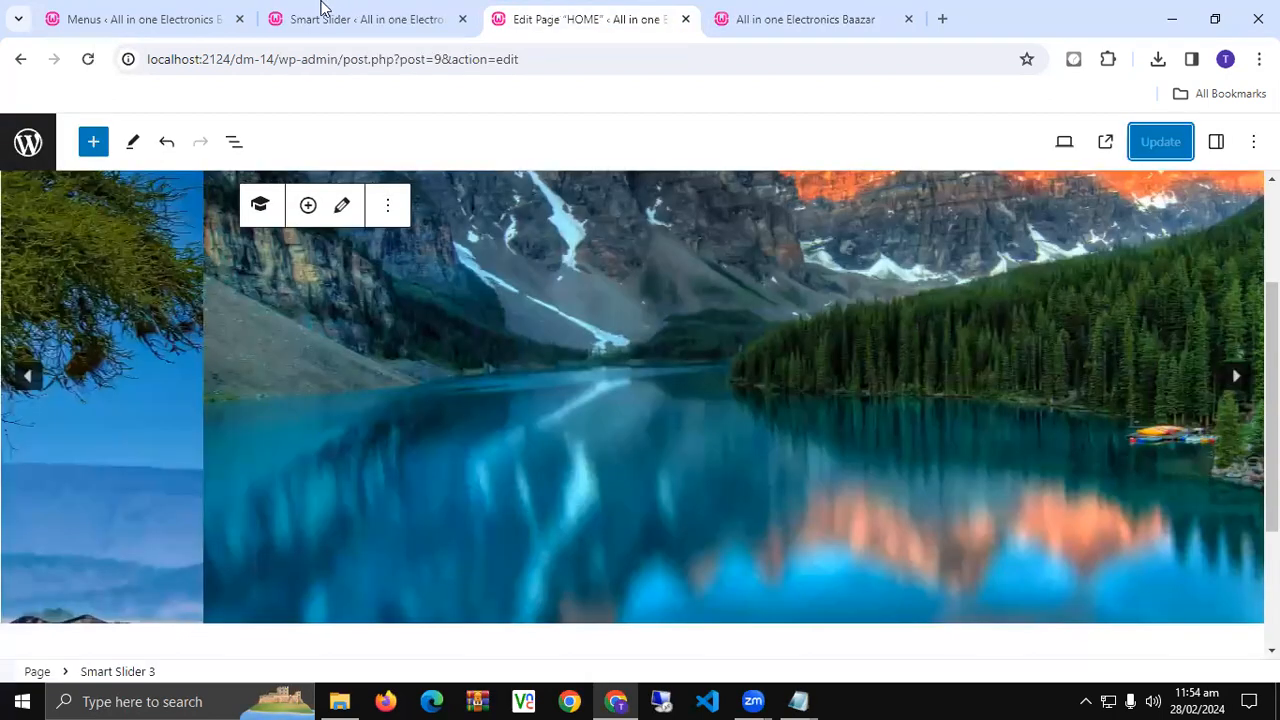
pyautogui.click(303, 8)
pyautogui.click(93, 8)
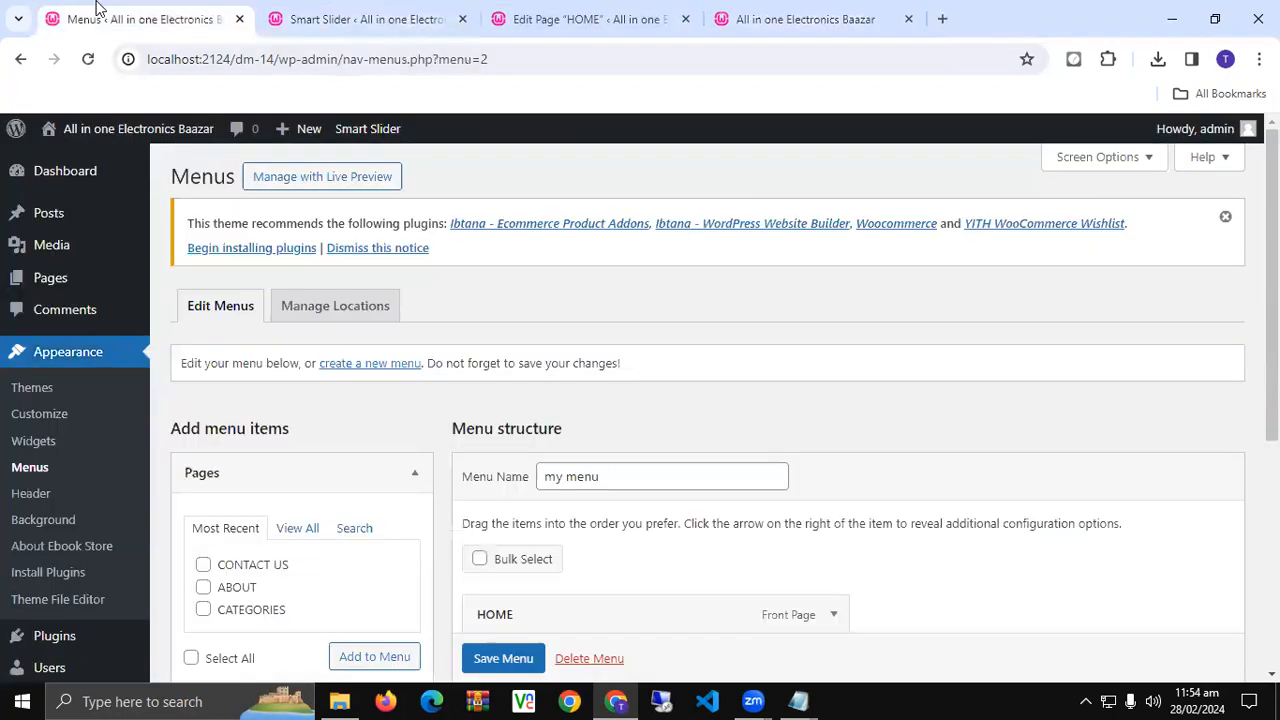
pyautogui.click(785, 17)
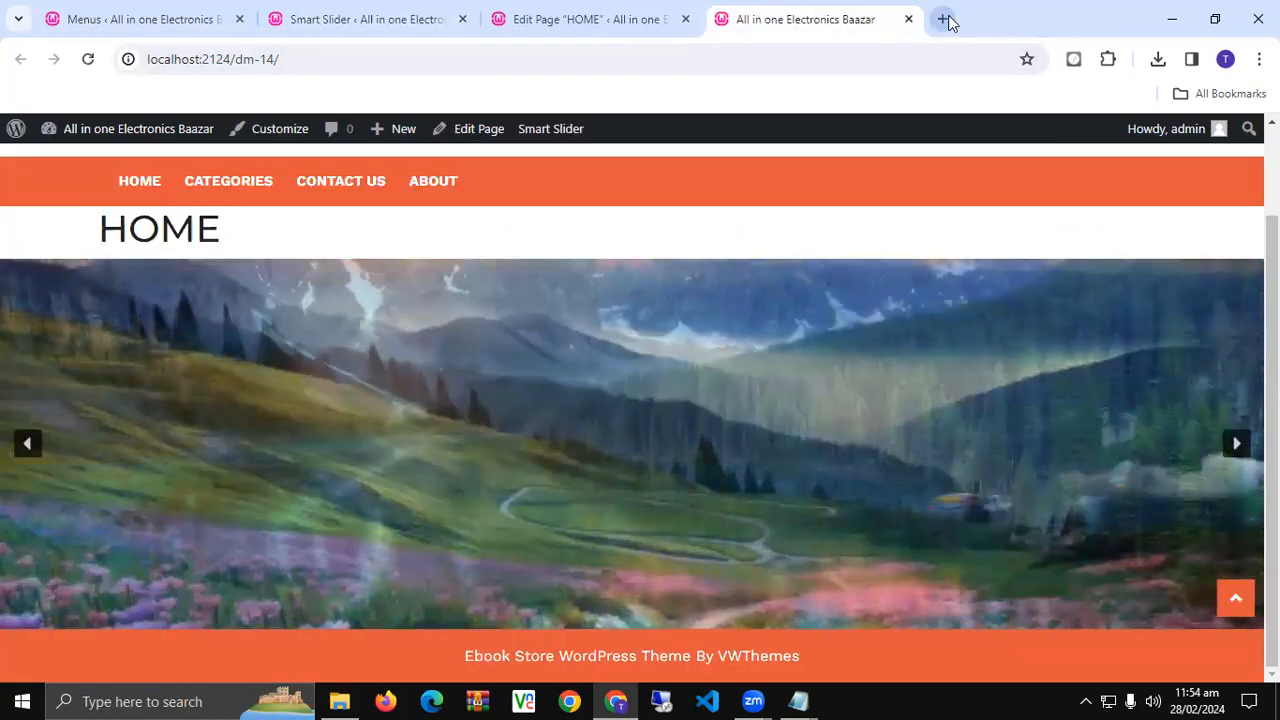
pyautogui.click(946, 20)
# - In phpMyAdmin, quick-export the dm_14 database as SQL, producing dm_14 (1).sql
pyautogui.write('lo')
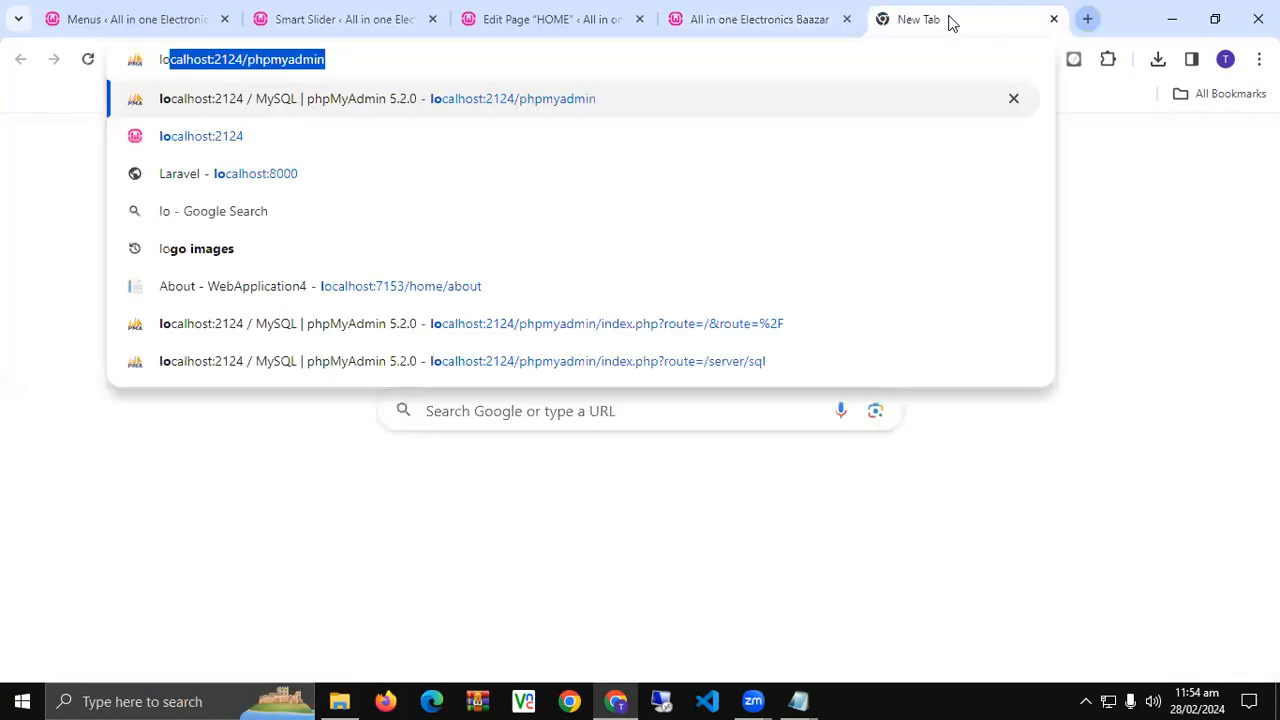
pyautogui.press('Return')
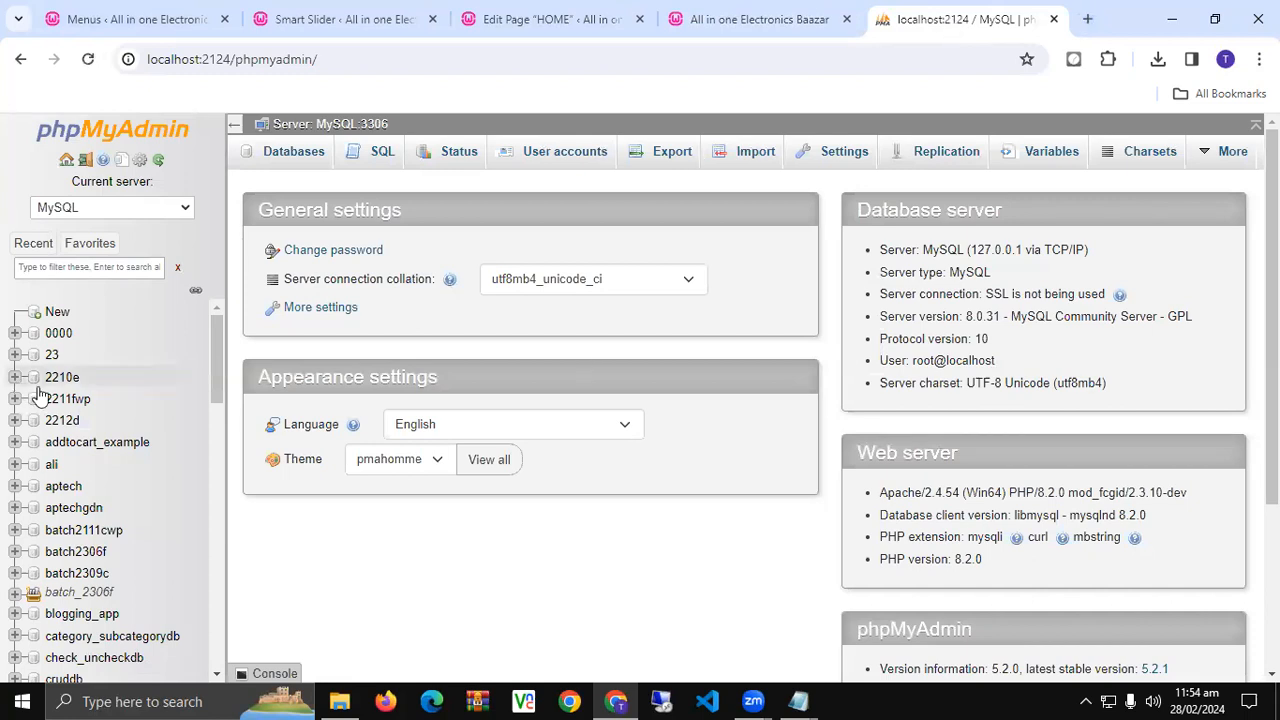
pyautogui.scroll(-3, 84, 563)
pyautogui.scroll(-1, 80, 552)
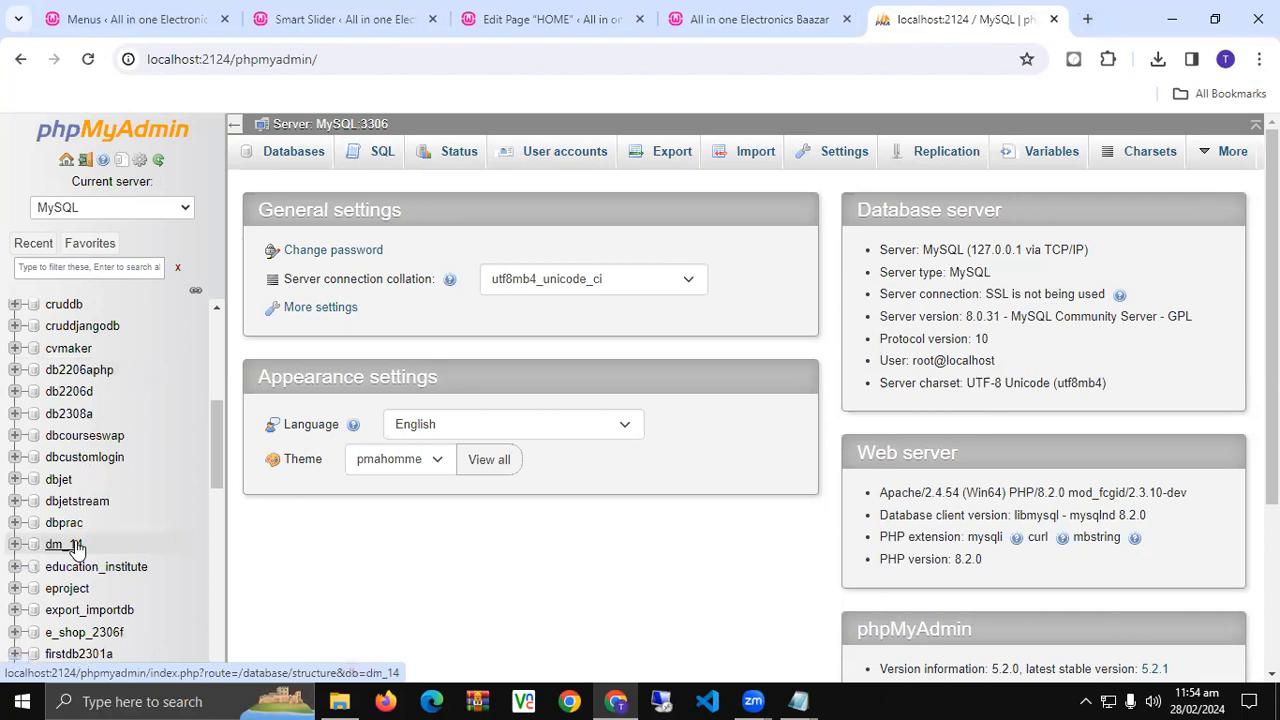
pyautogui.click(77, 544)
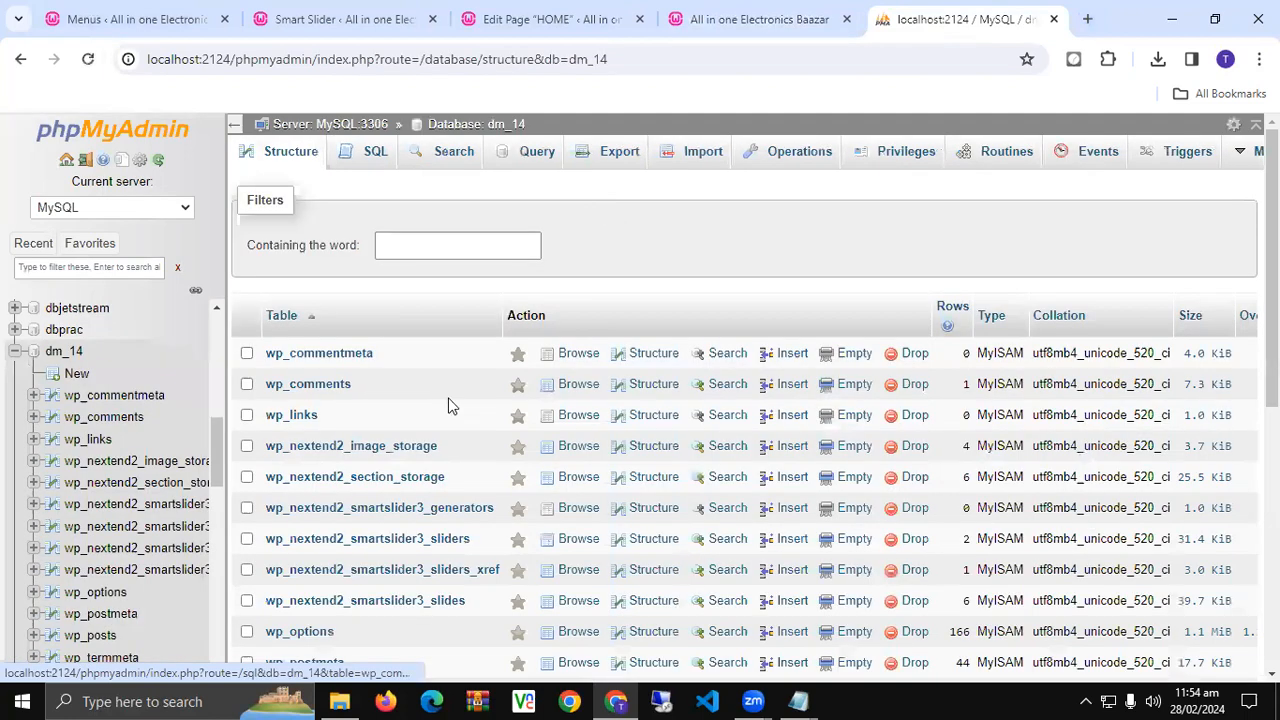
pyautogui.scroll(-3, 540, 305)
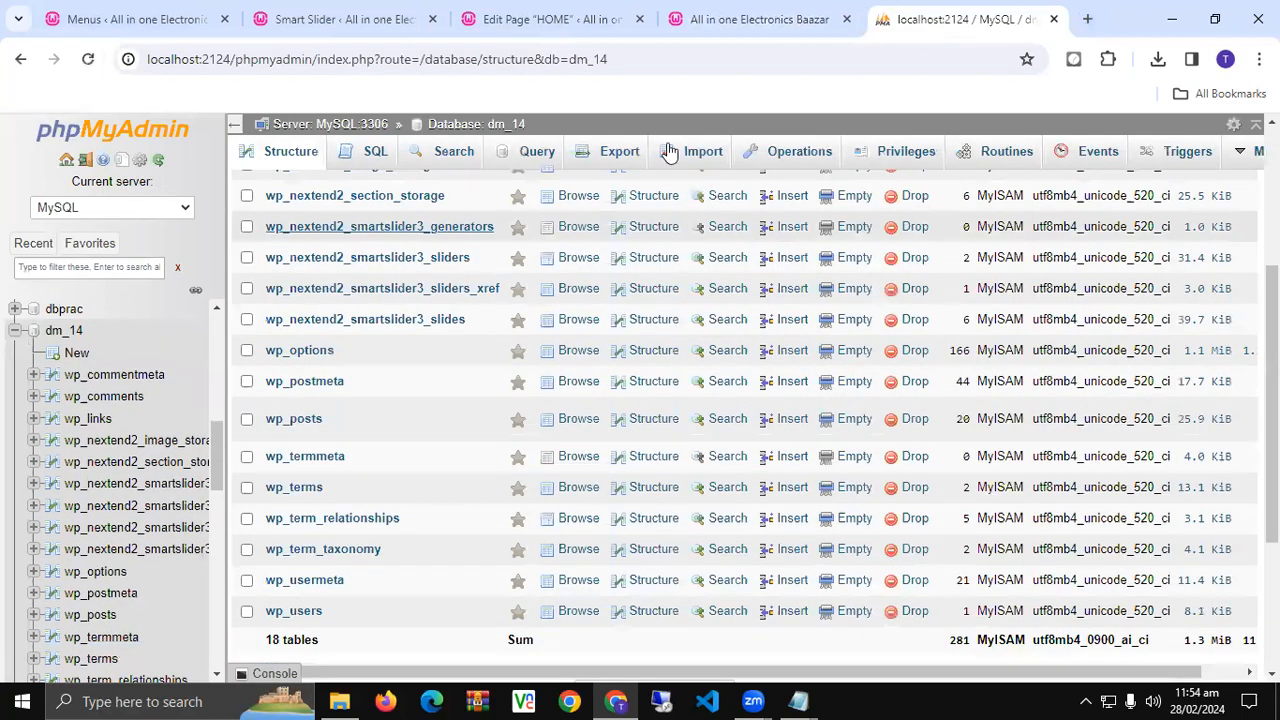
pyautogui.click(620, 154)
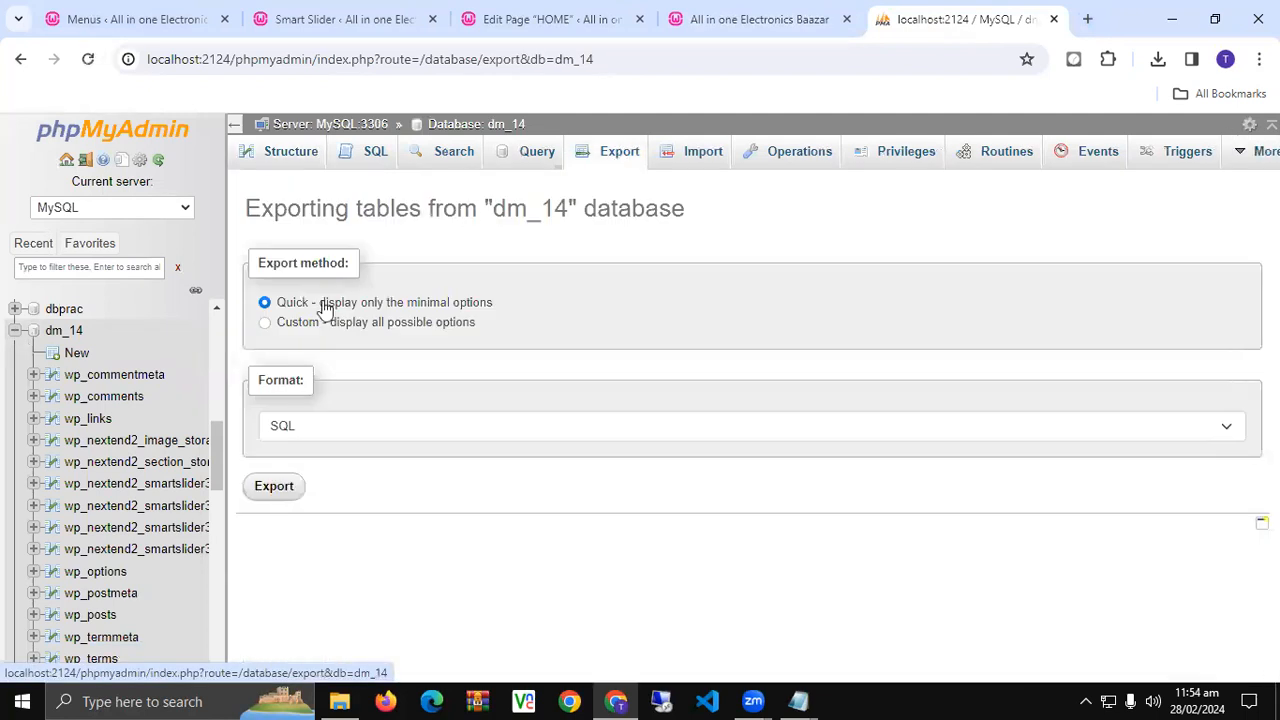
pyautogui.click(274, 487)
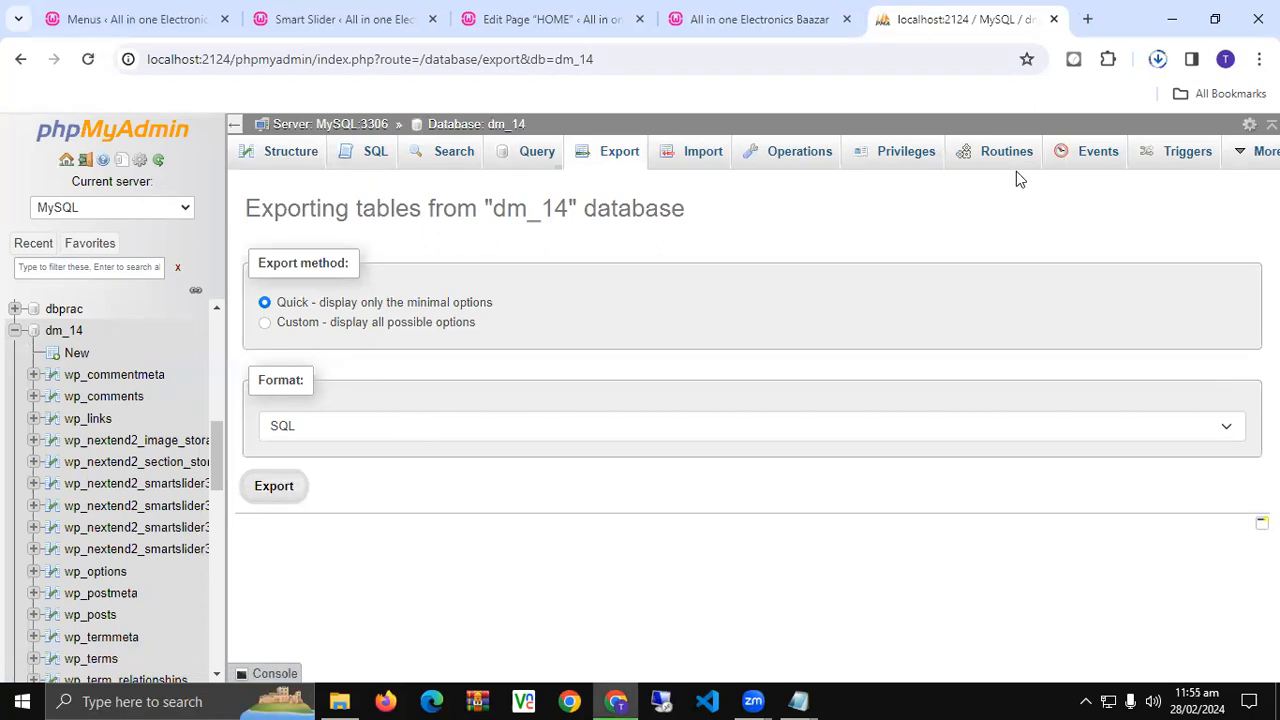
pyautogui.click(1157, 60)
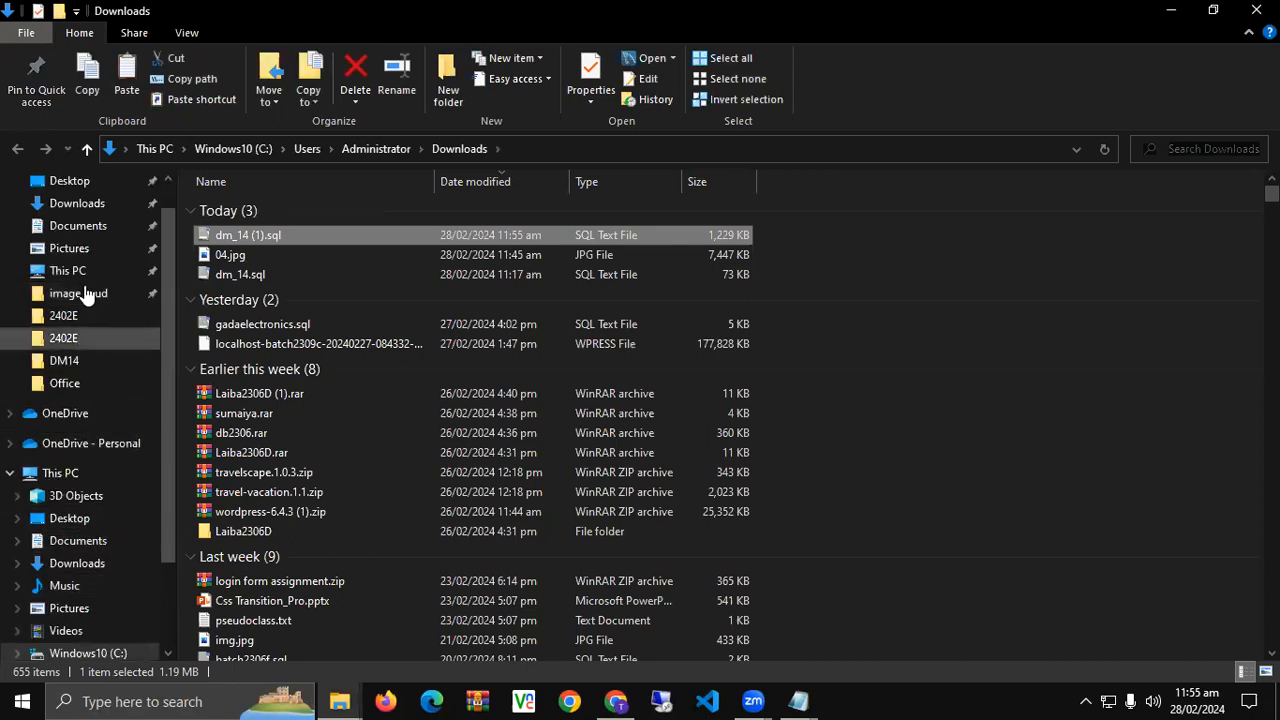
# - Navigate to the D:\www\dm-14 site folder, clearing a Today date filter along the way
pyautogui.scroll(-2, 107, 401)
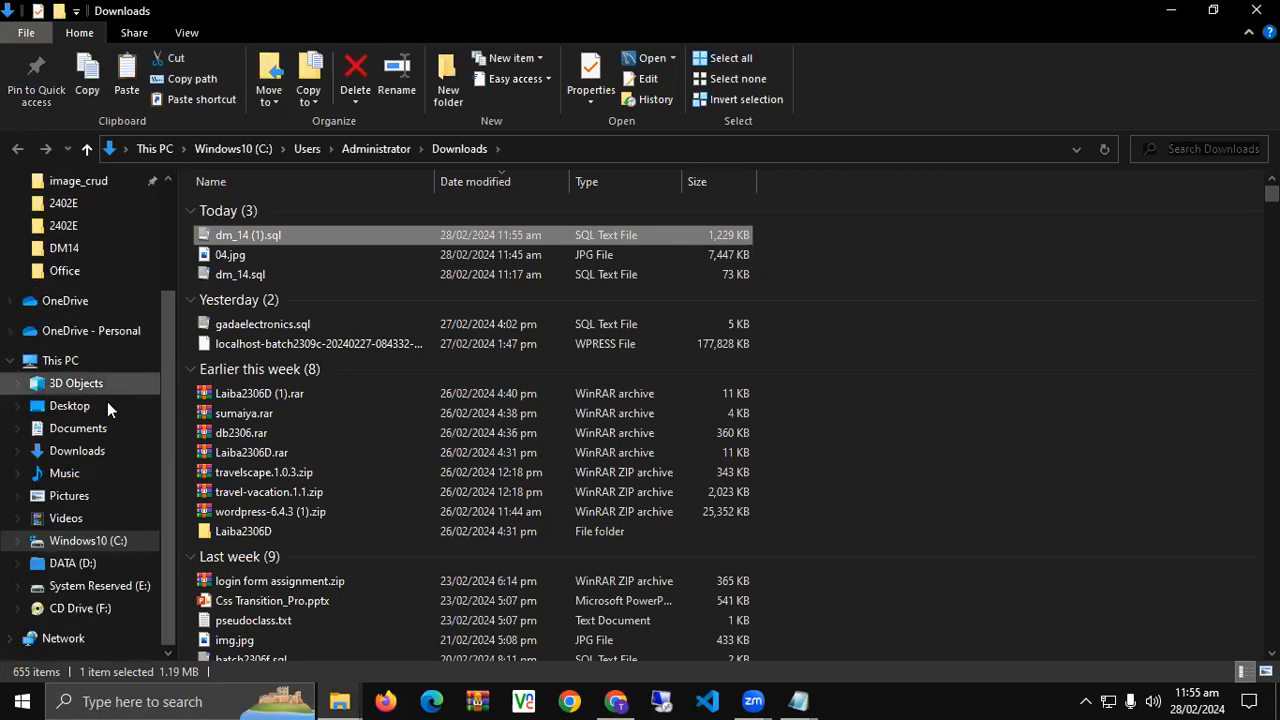
pyautogui.click(103, 566)
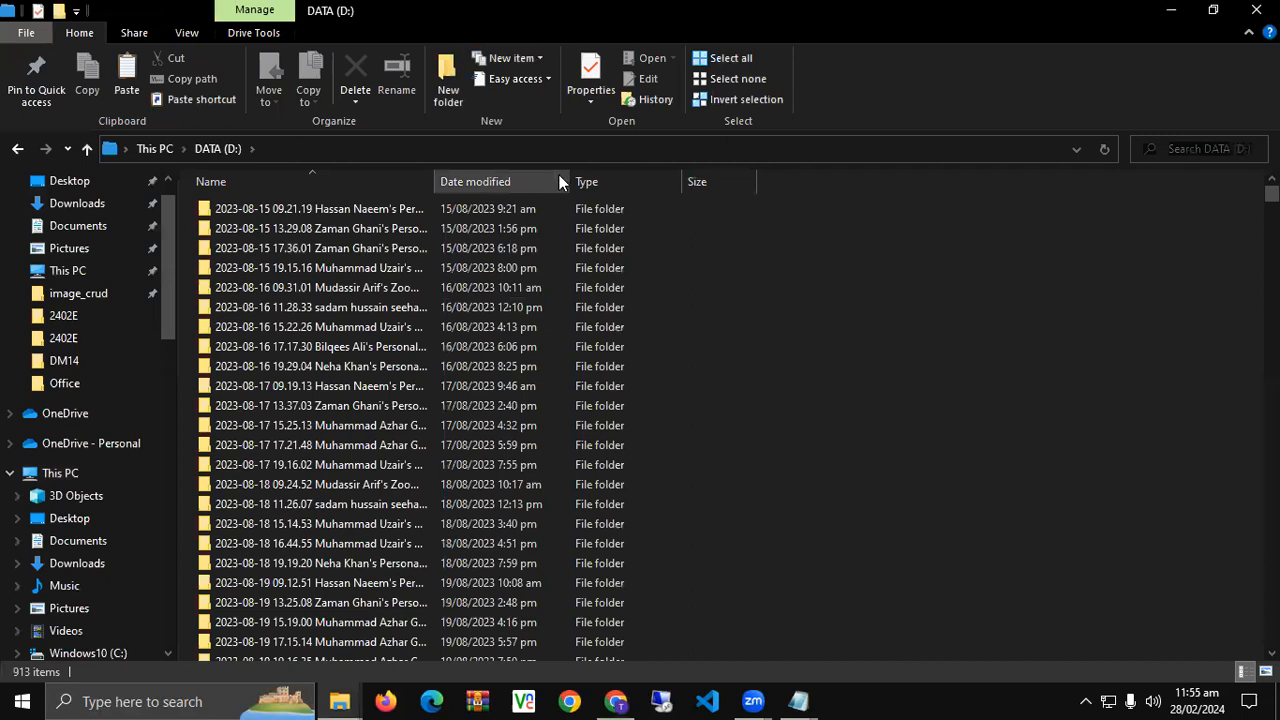
pyautogui.click(560, 179)
pyautogui.click(630, 487)
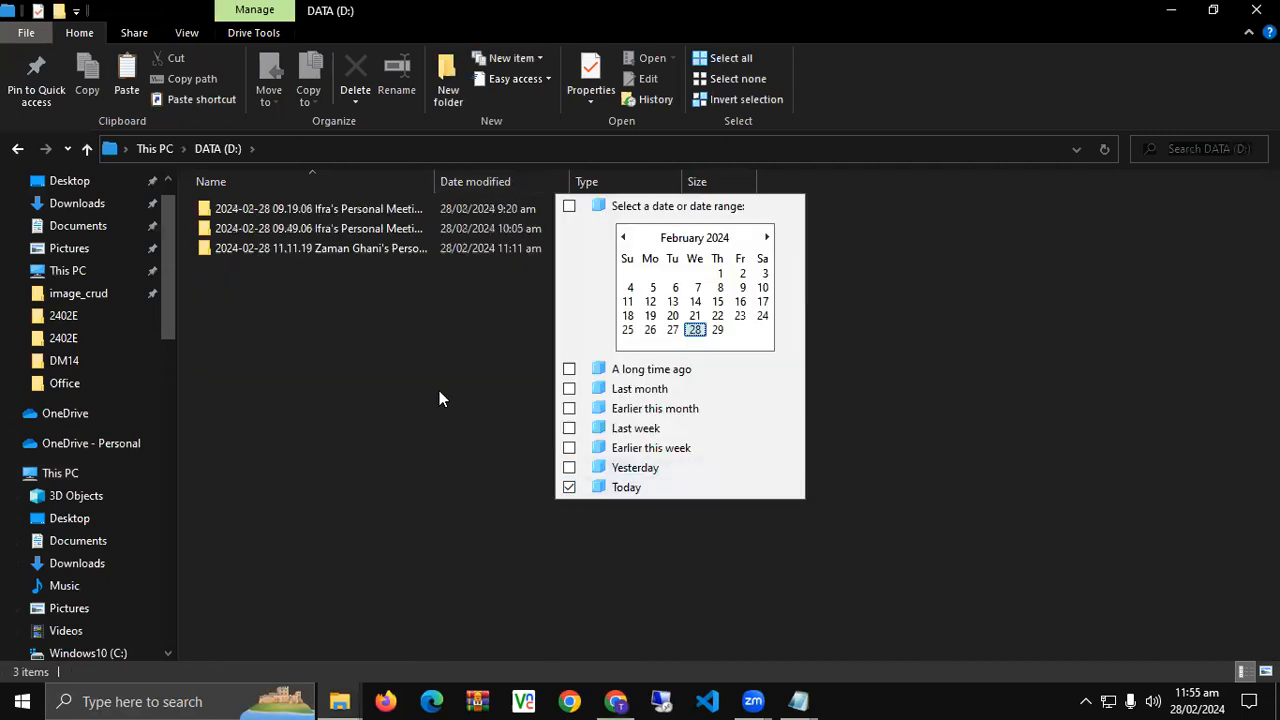
pyautogui.click(564, 180)
pyautogui.click(569, 487)
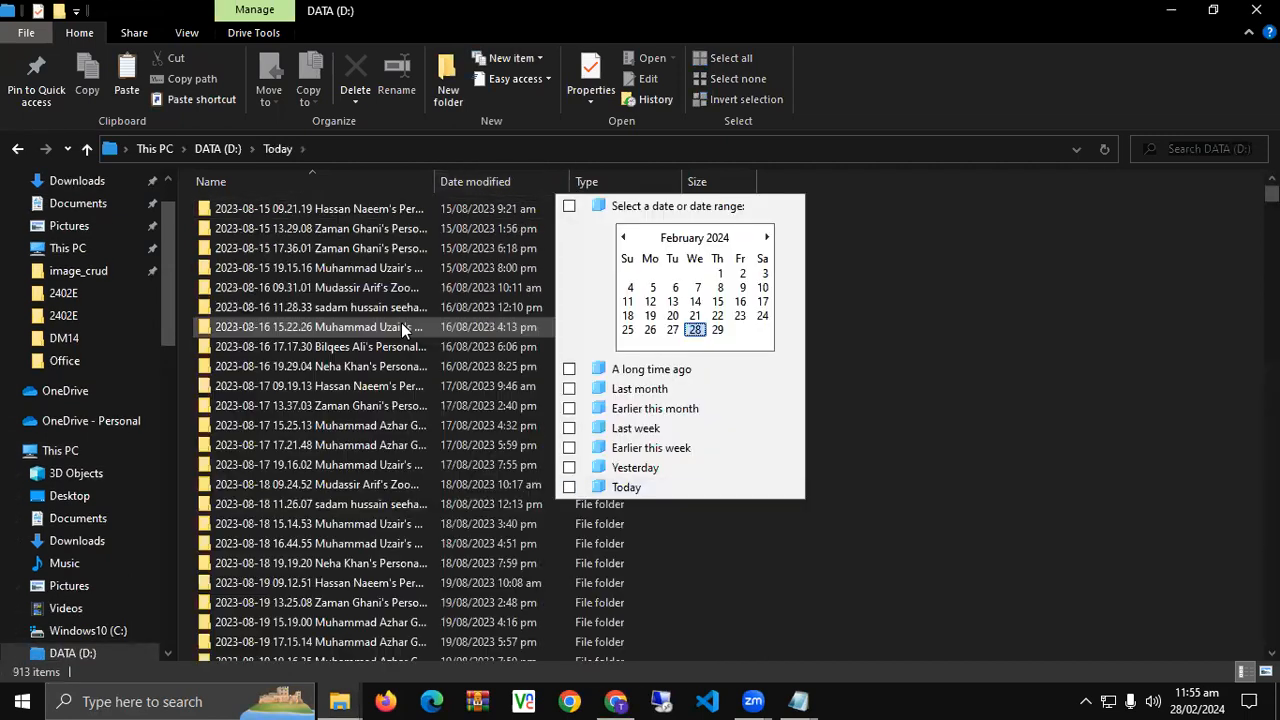
pyautogui.click(401, 326)
pyautogui.press('w')
pyautogui.doubleClick(233, 224)
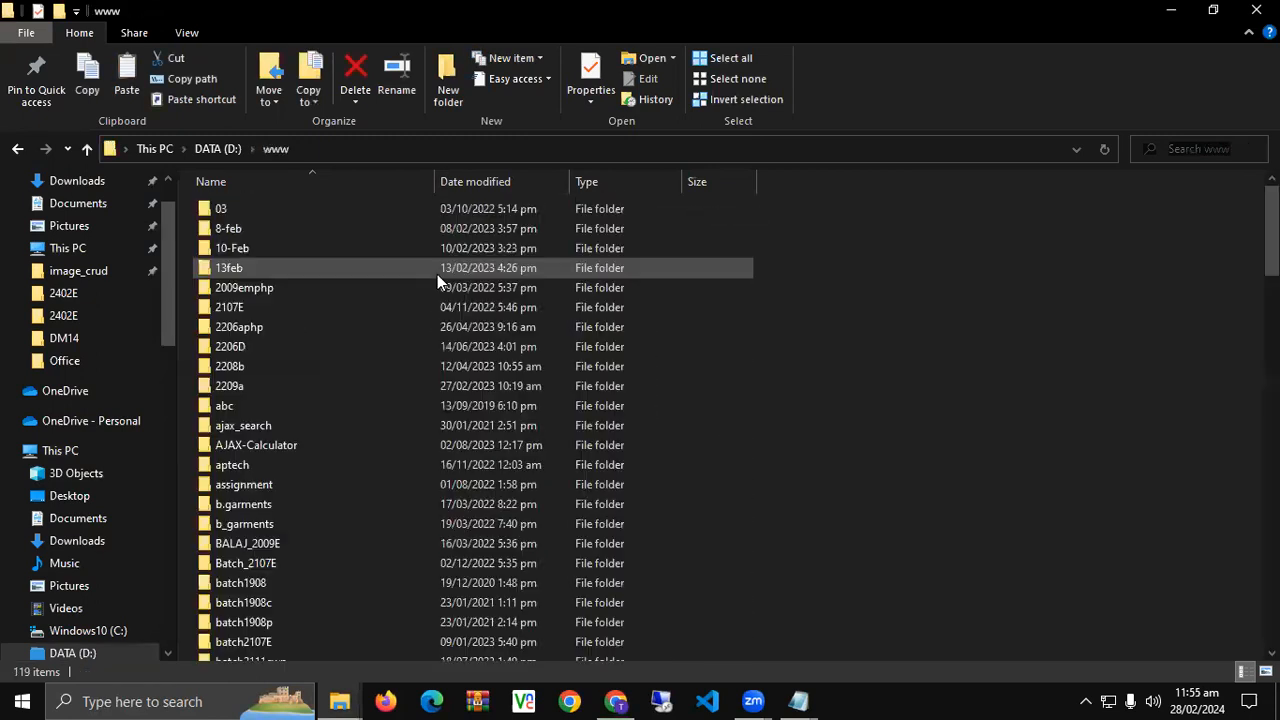
pyautogui.scroll(-6, 332, 450)
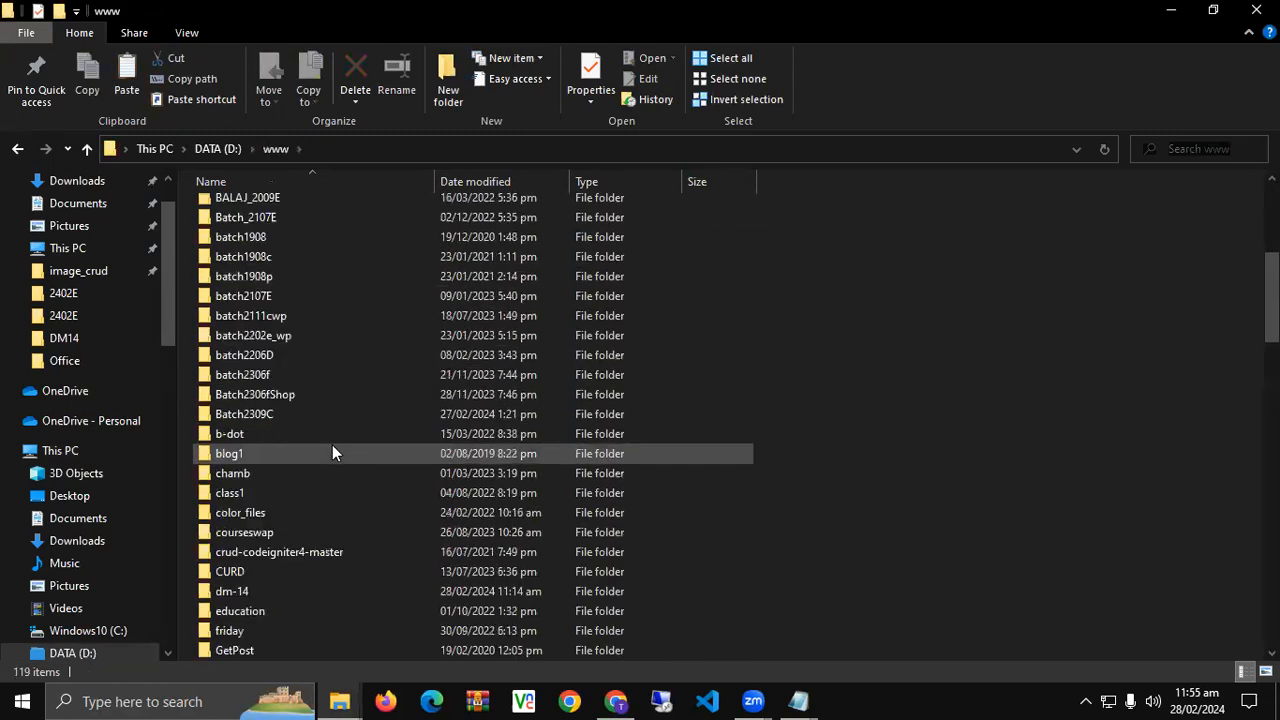
pyautogui.scroll(-3, 283, 490)
pyautogui.doubleClick(311, 418)
# - Paste dm_14 (1).sql into dm-14 and open the folder's properties
pyautogui.rightClick(913, 240)
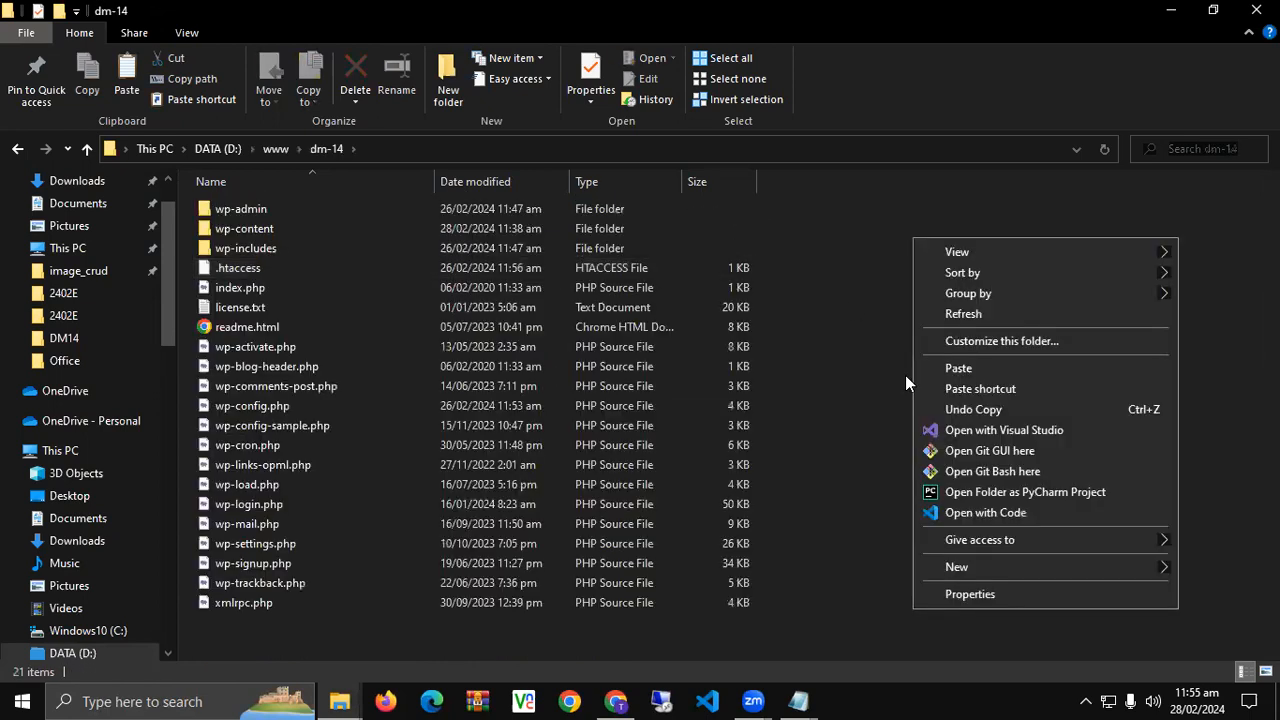
pyautogui.click(933, 366)
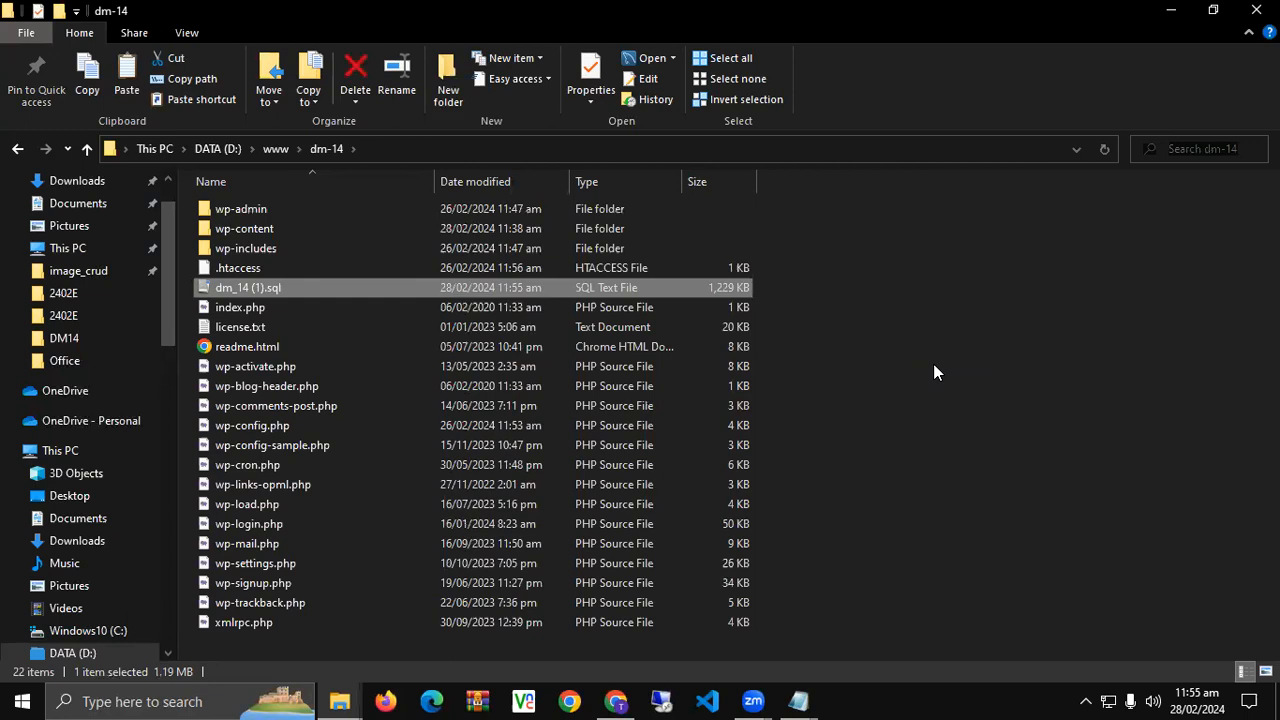
pyautogui.click(933, 363)
pyautogui.rightClick(898, 257)
pyautogui.click(920, 615)
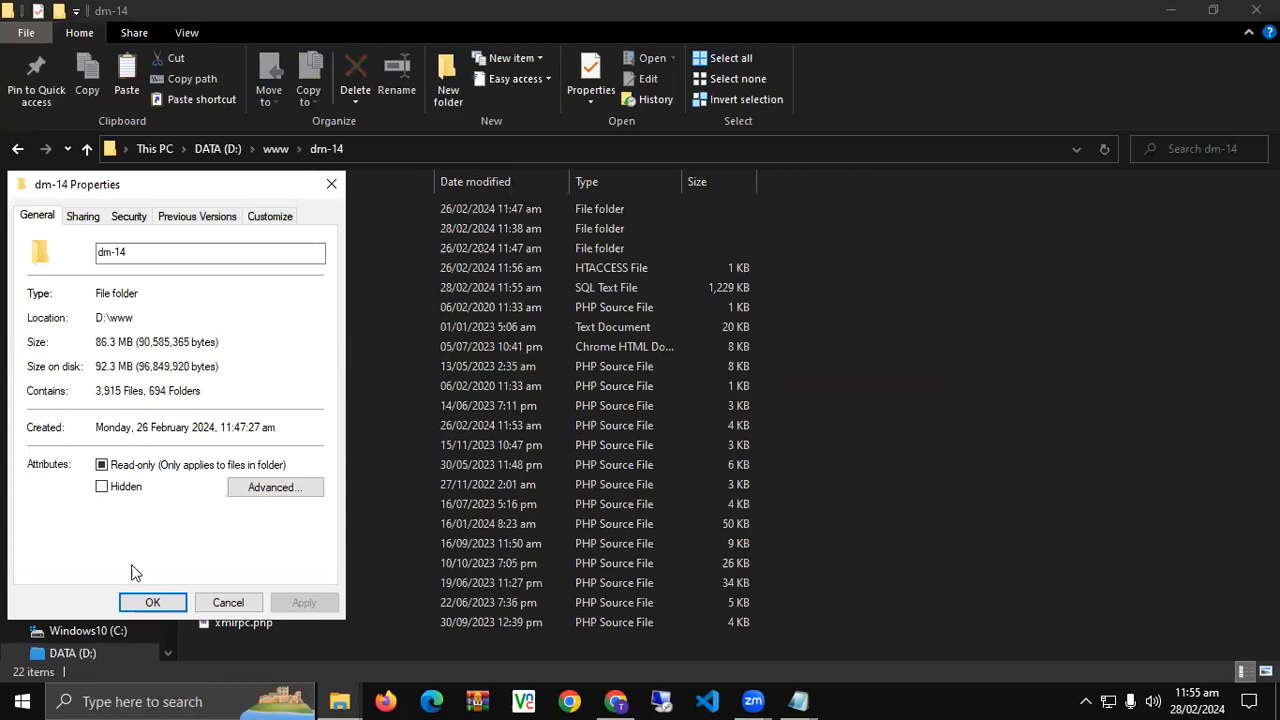
# - Cancel the dm-14 Properties dialog and return to Chrome
pyautogui.click(236, 607)
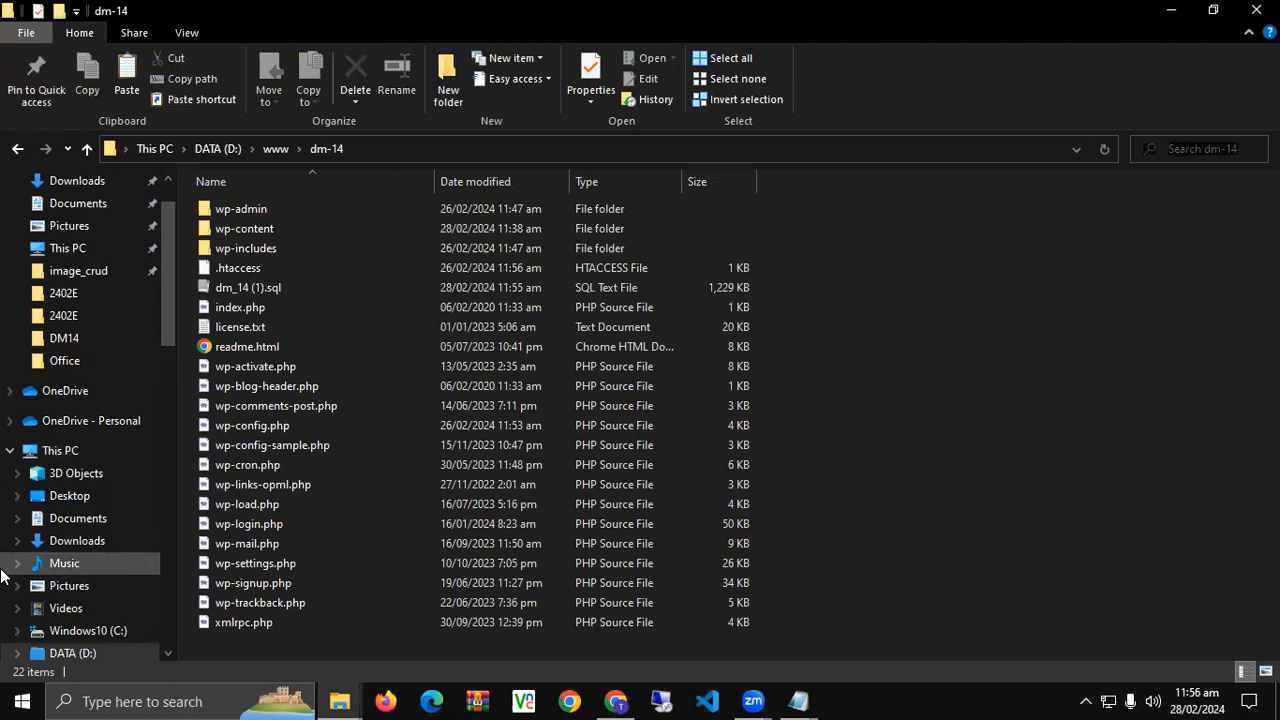
pyautogui.click(615, 701)
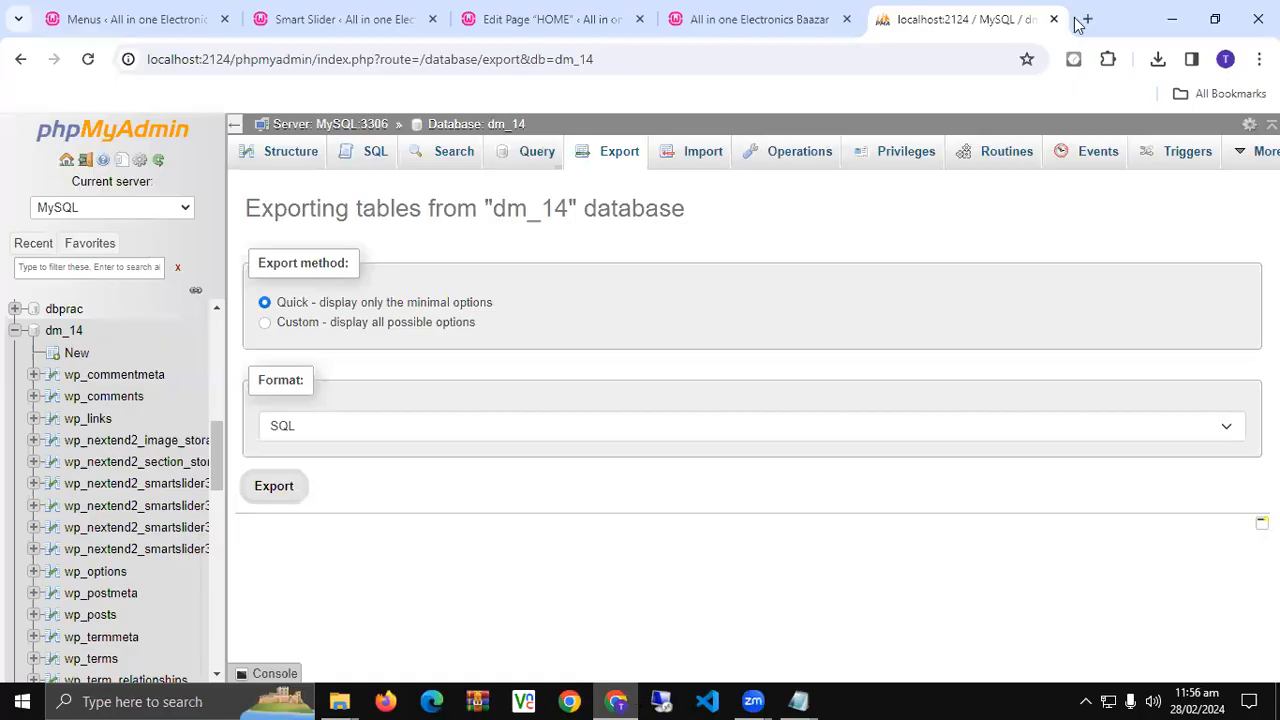
# - Load kashifgiftcenter.pk in a new Chrome tab
pyautogui.click(1087, 20)
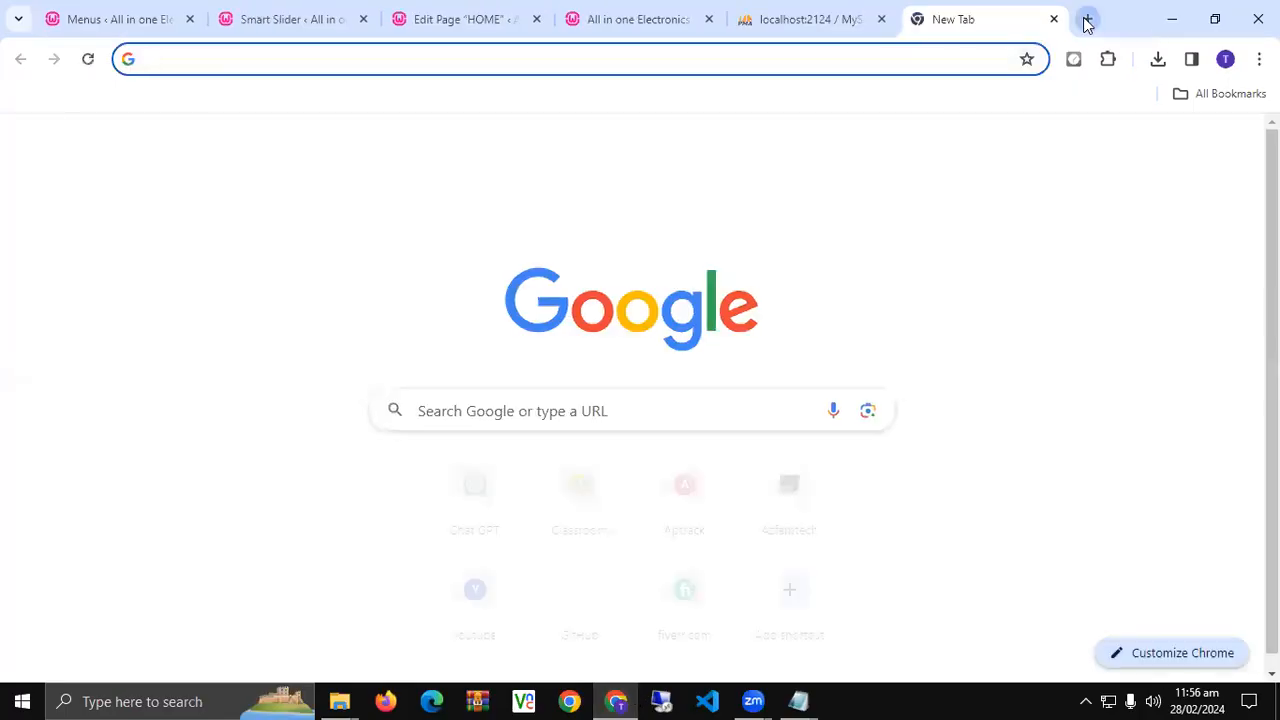
pyautogui.write('kas')
pyautogui.press('Return')
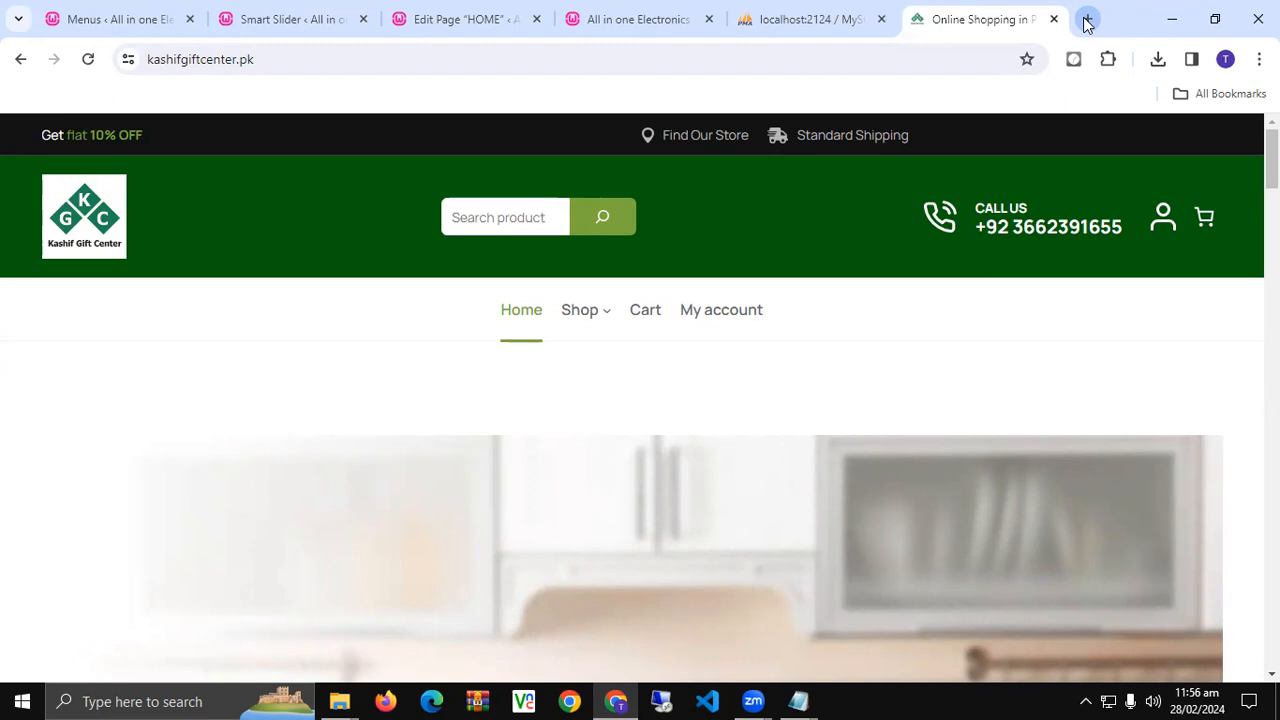
pyautogui.click(1028, 698)
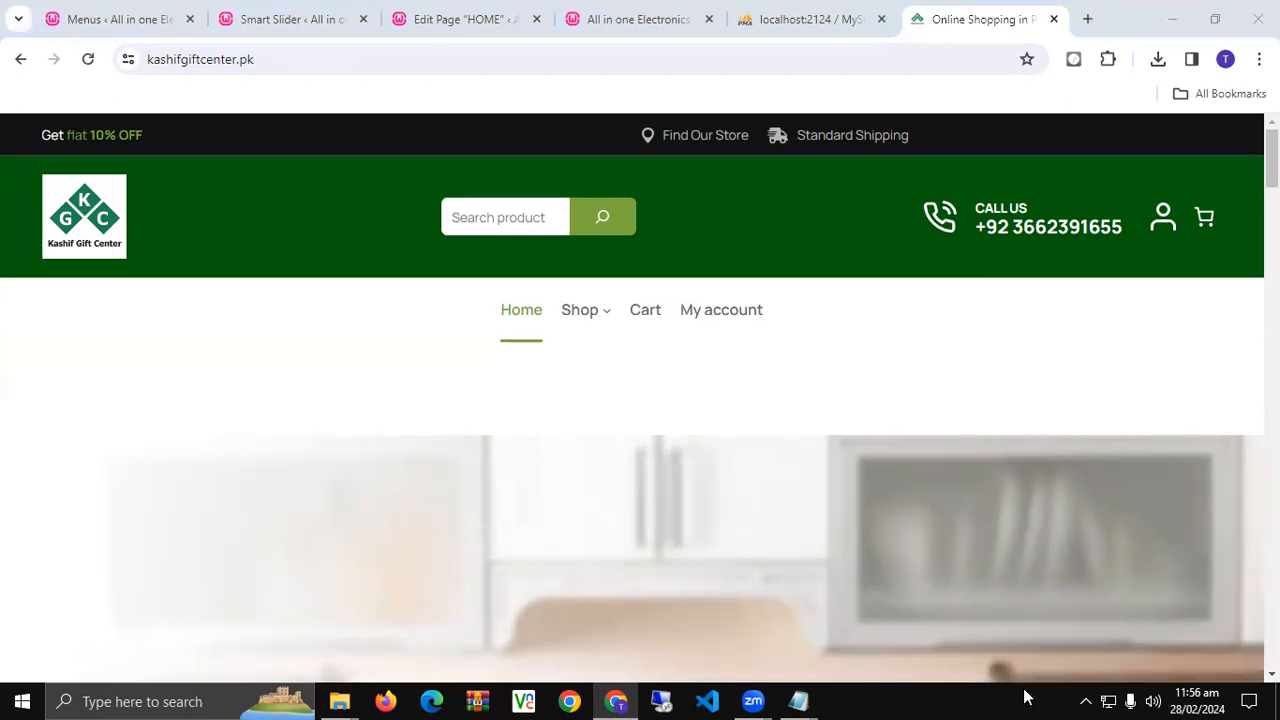